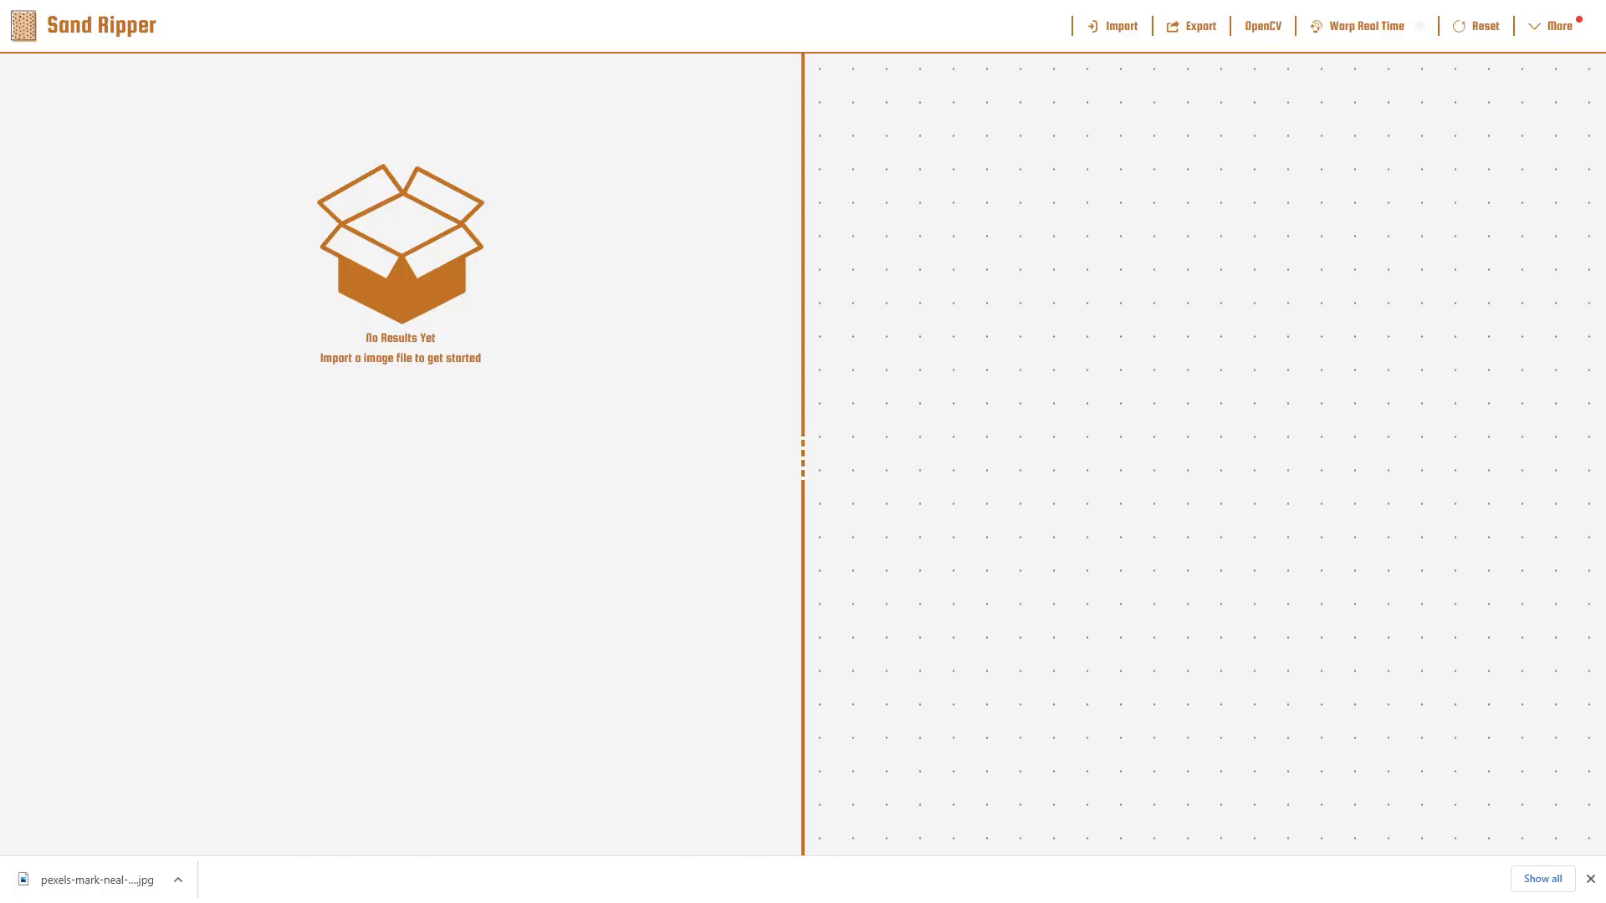
# Import the downloaded building photo and place the warp grid's four corners roughly around the central facade
pyautogui.moveTo(97, 879); pyautogui.dragTo(568, 352)
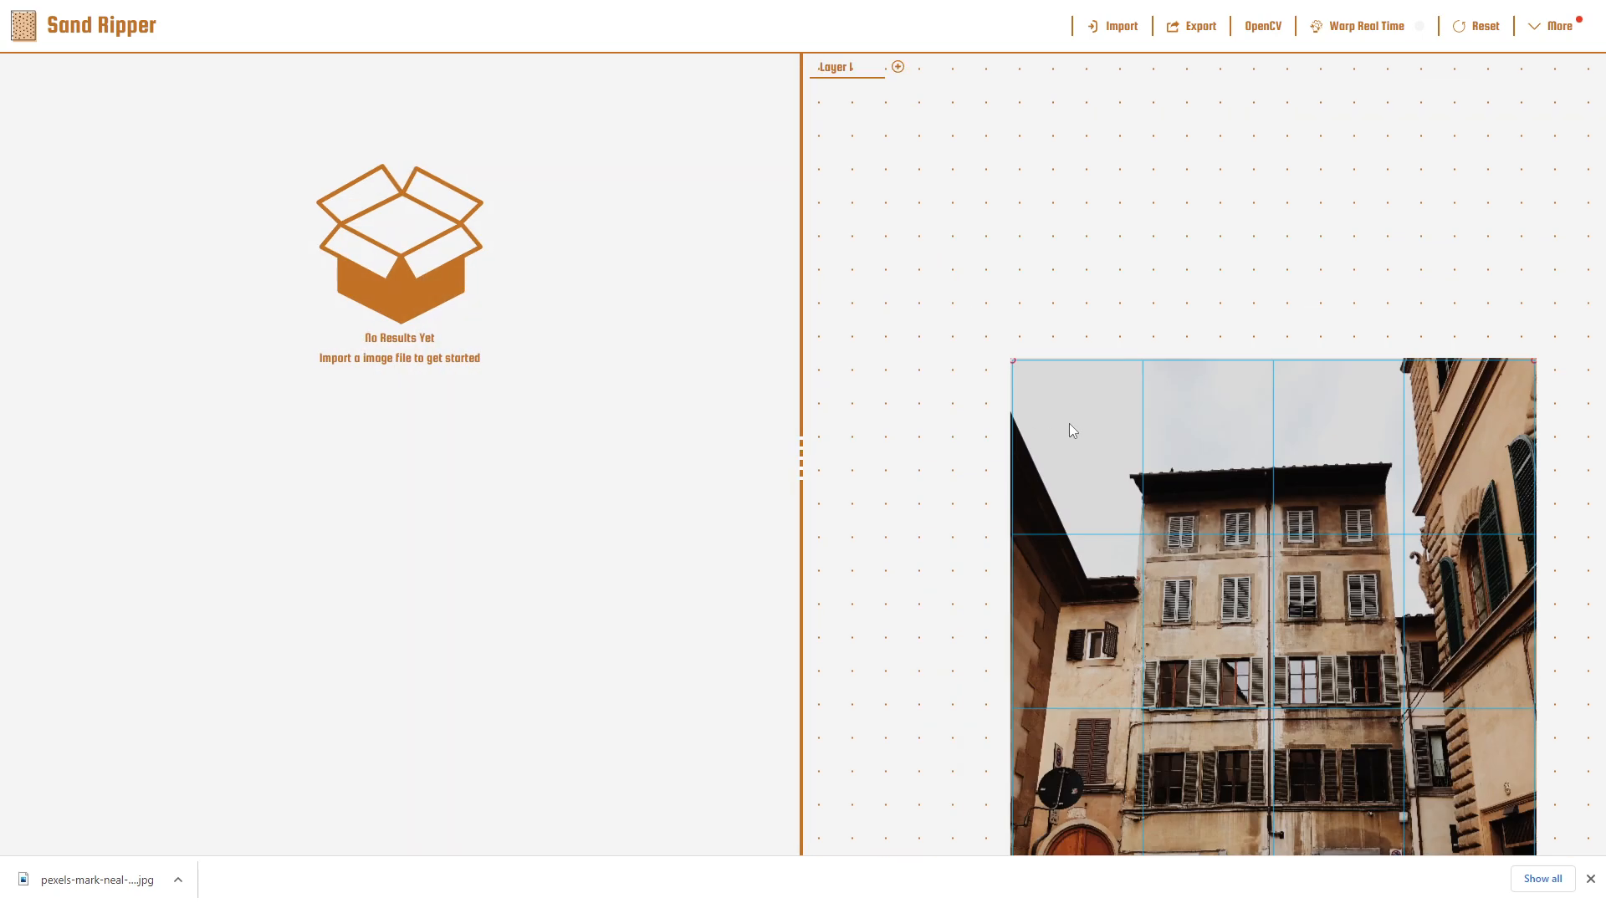
pyautogui.scroll(3, 920, 335)
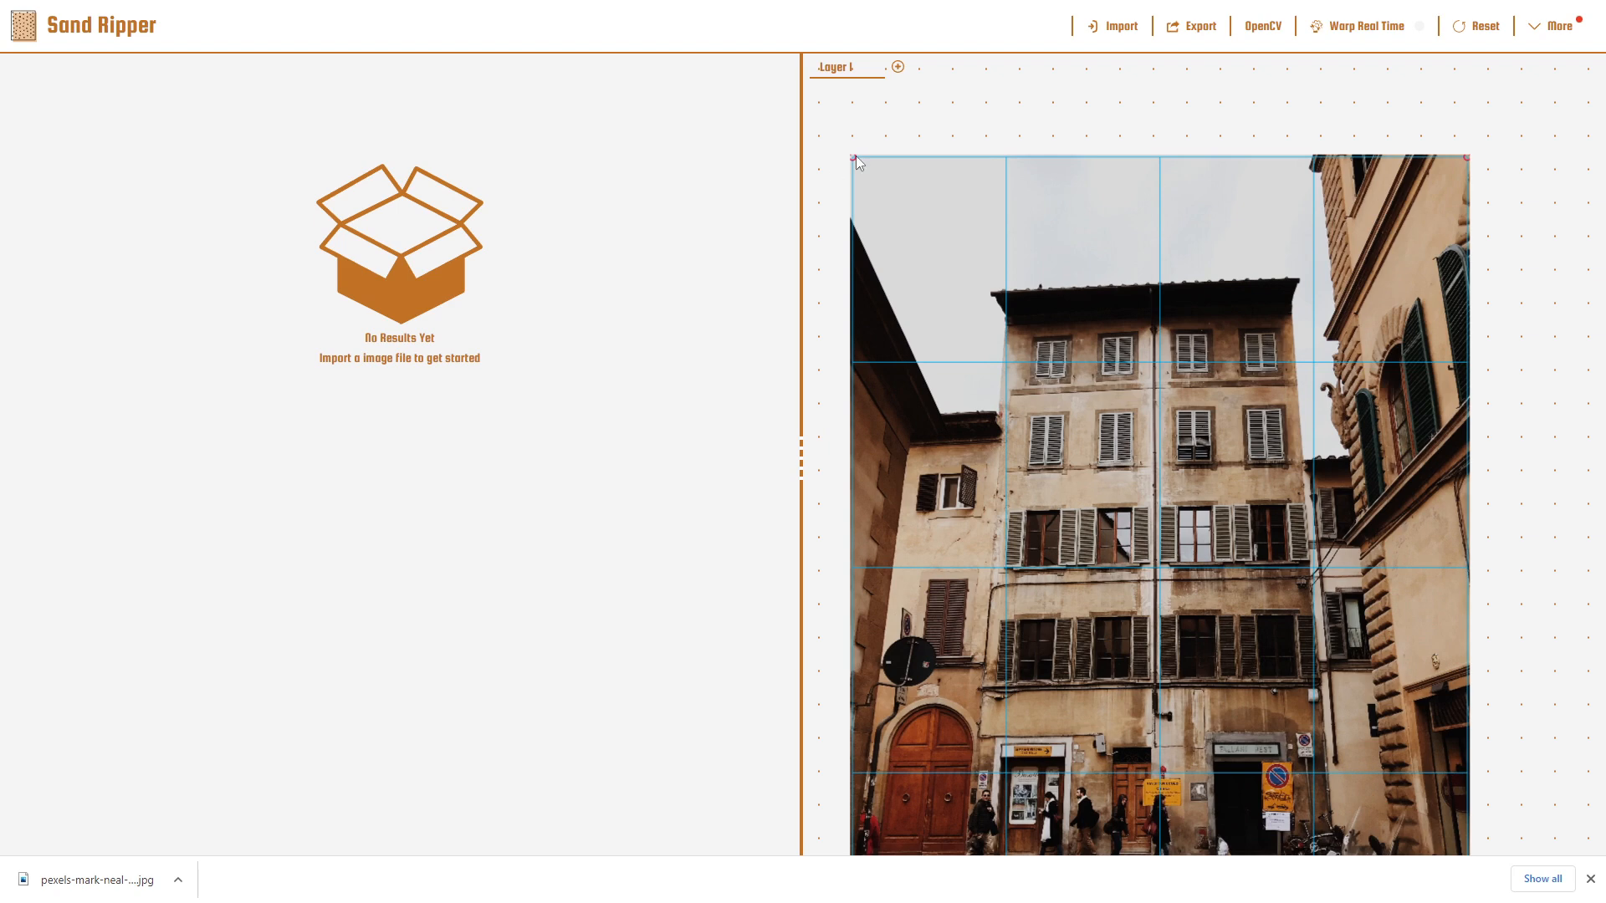
pyautogui.moveTo(854, 157); pyautogui.dragTo(1008, 322)
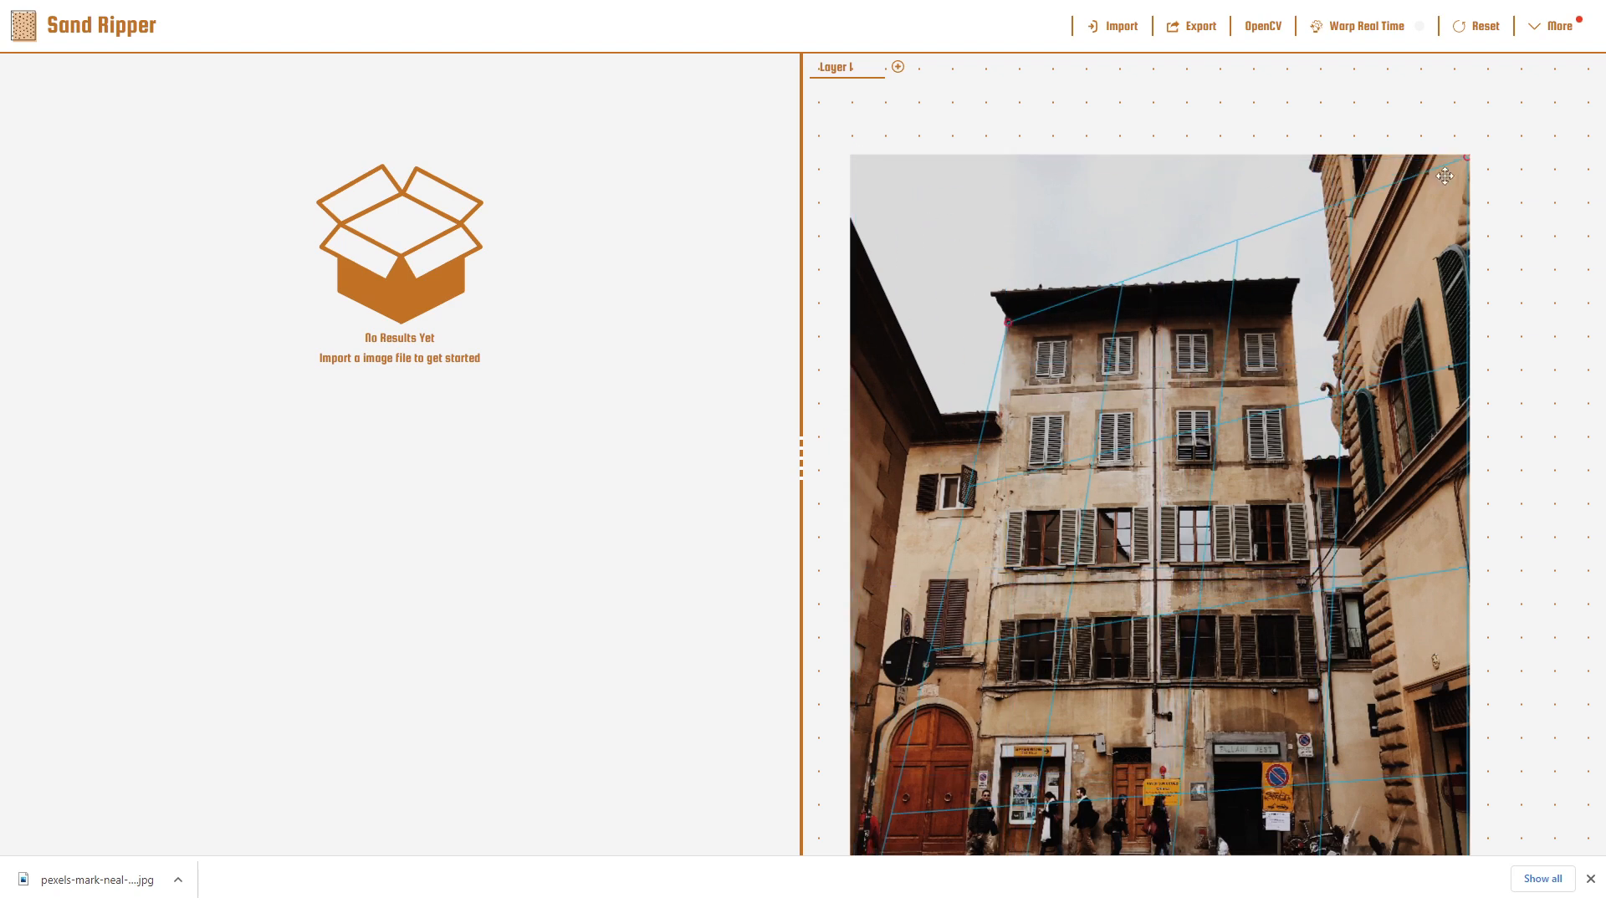
pyautogui.moveTo(1426, 185); pyautogui.dragTo(1290, 308)
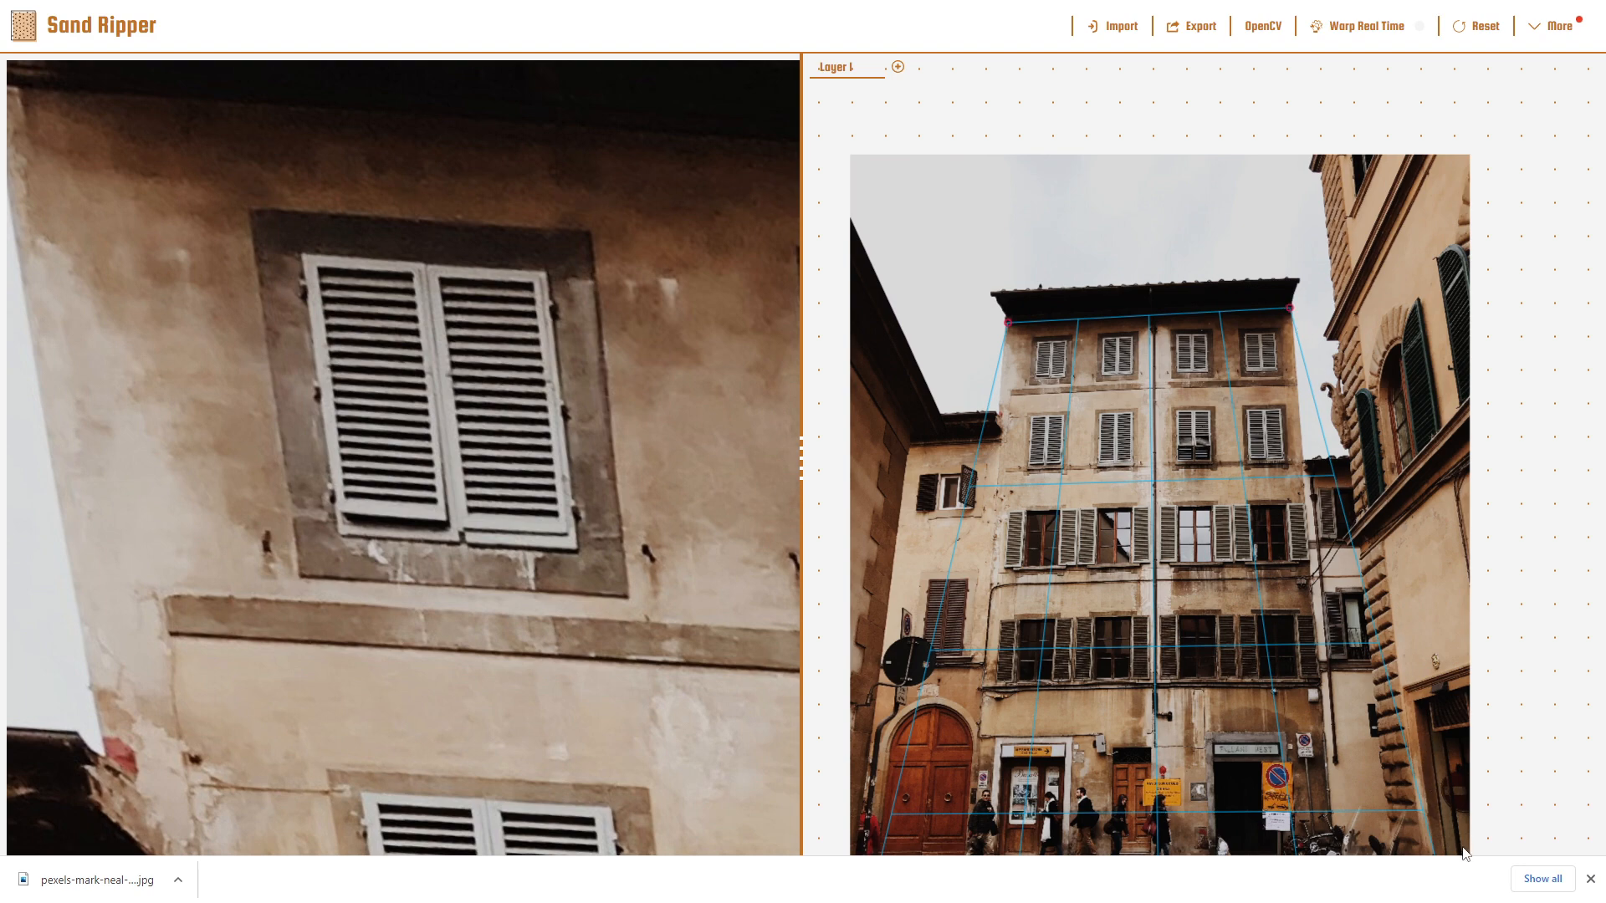
pyautogui.scroll(-2, 1465, 853)
pyautogui.moveTo(1438, 822); pyautogui.dragTo(1289, 568)
pyautogui.moveTo(826, 820); pyautogui.dragTo(949, 584)
# Fine-tune the warp grid's lower-left and two upper corners to match the facade's edges precisely
pyautogui.scroll(10, 950, 585)
pyautogui.moveTo(952, 514); pyautogui.dragTo(941, 523)
pyautogui.scroll(-10, 1298, 517)
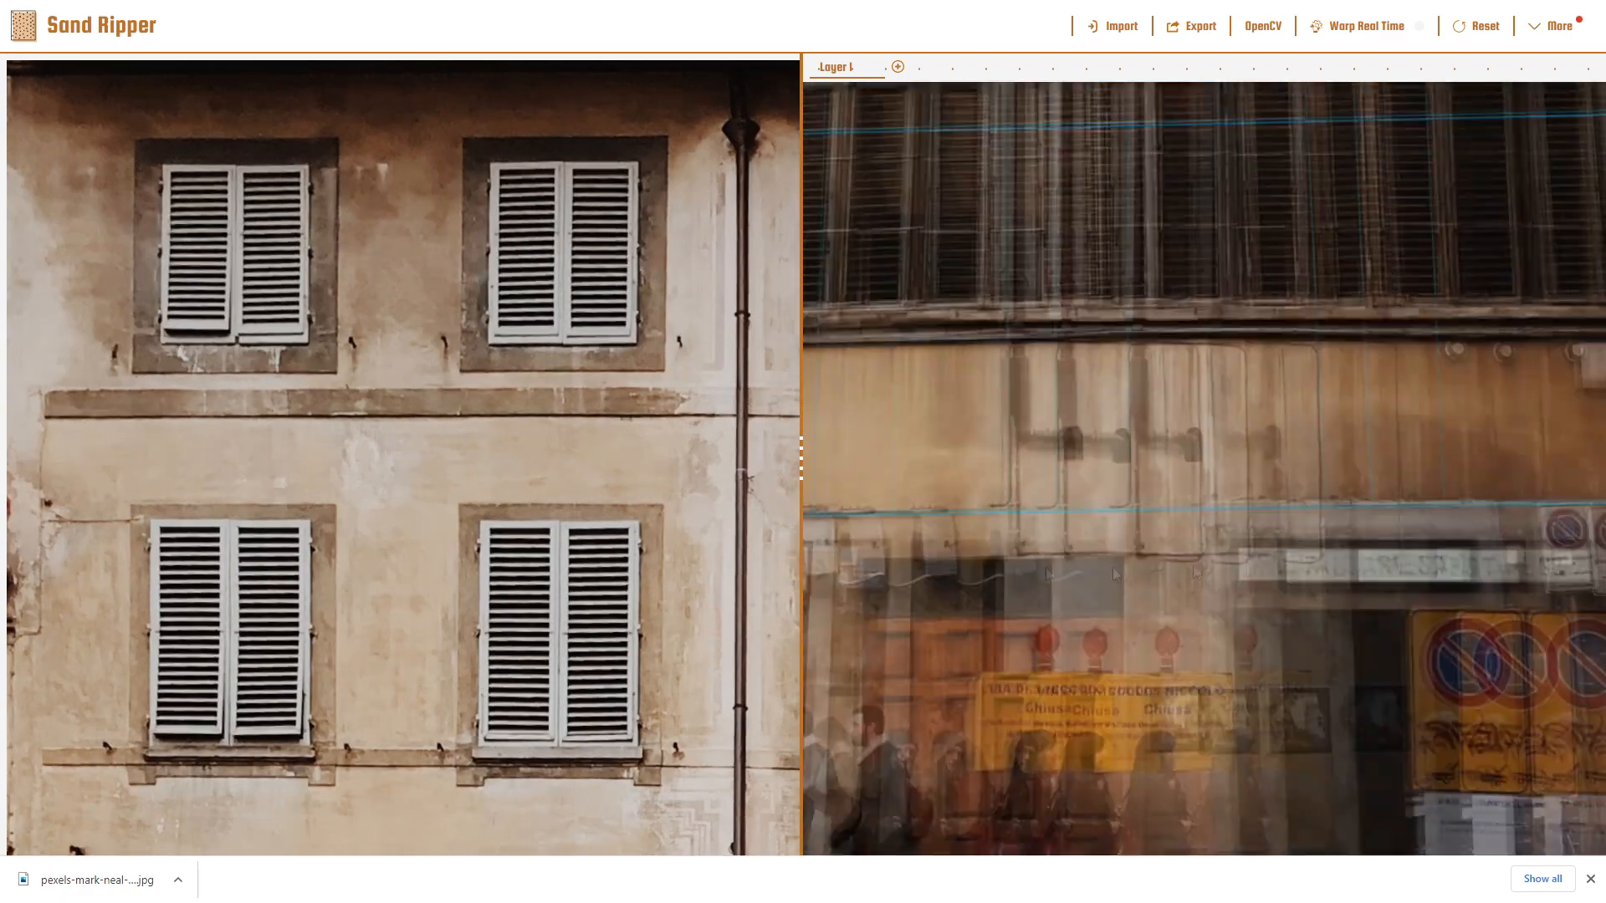
pyautogui.moveTo(1114, 573); pyautogui.dragTo(1422, 803)
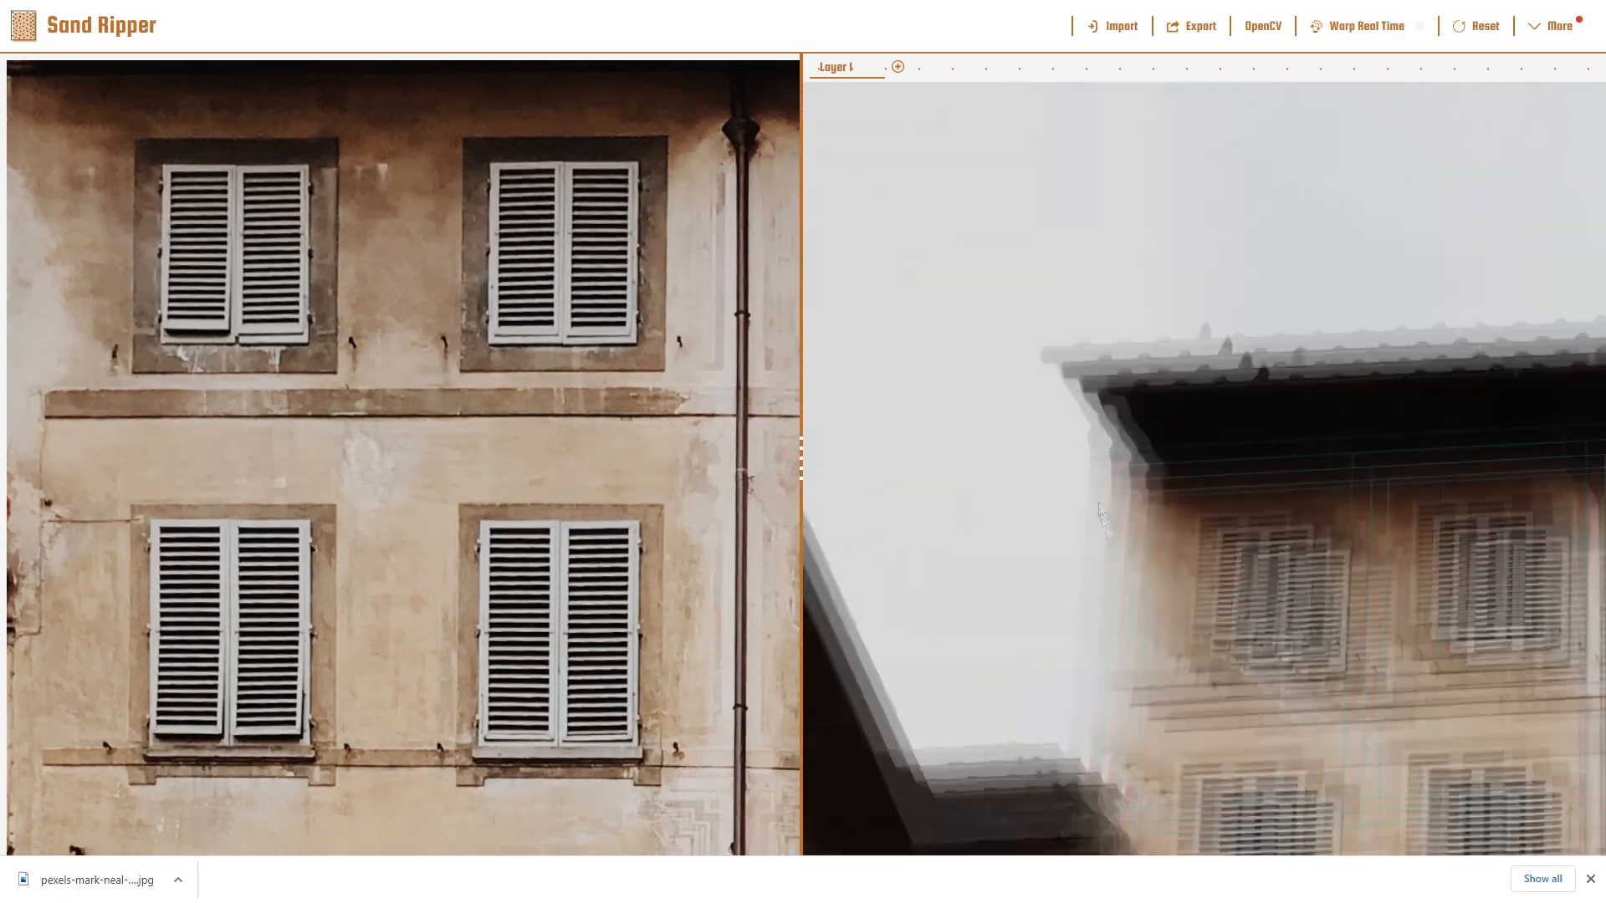
pyautogui.scroll(5, 1087, 481)
pyautogui.moveTo(1081, 483); pyautogui.dragTo(1061, 474)
pyautogui.scroll(-10, 1078, 582)
pyautogui.scroll(10, 1037, 419)
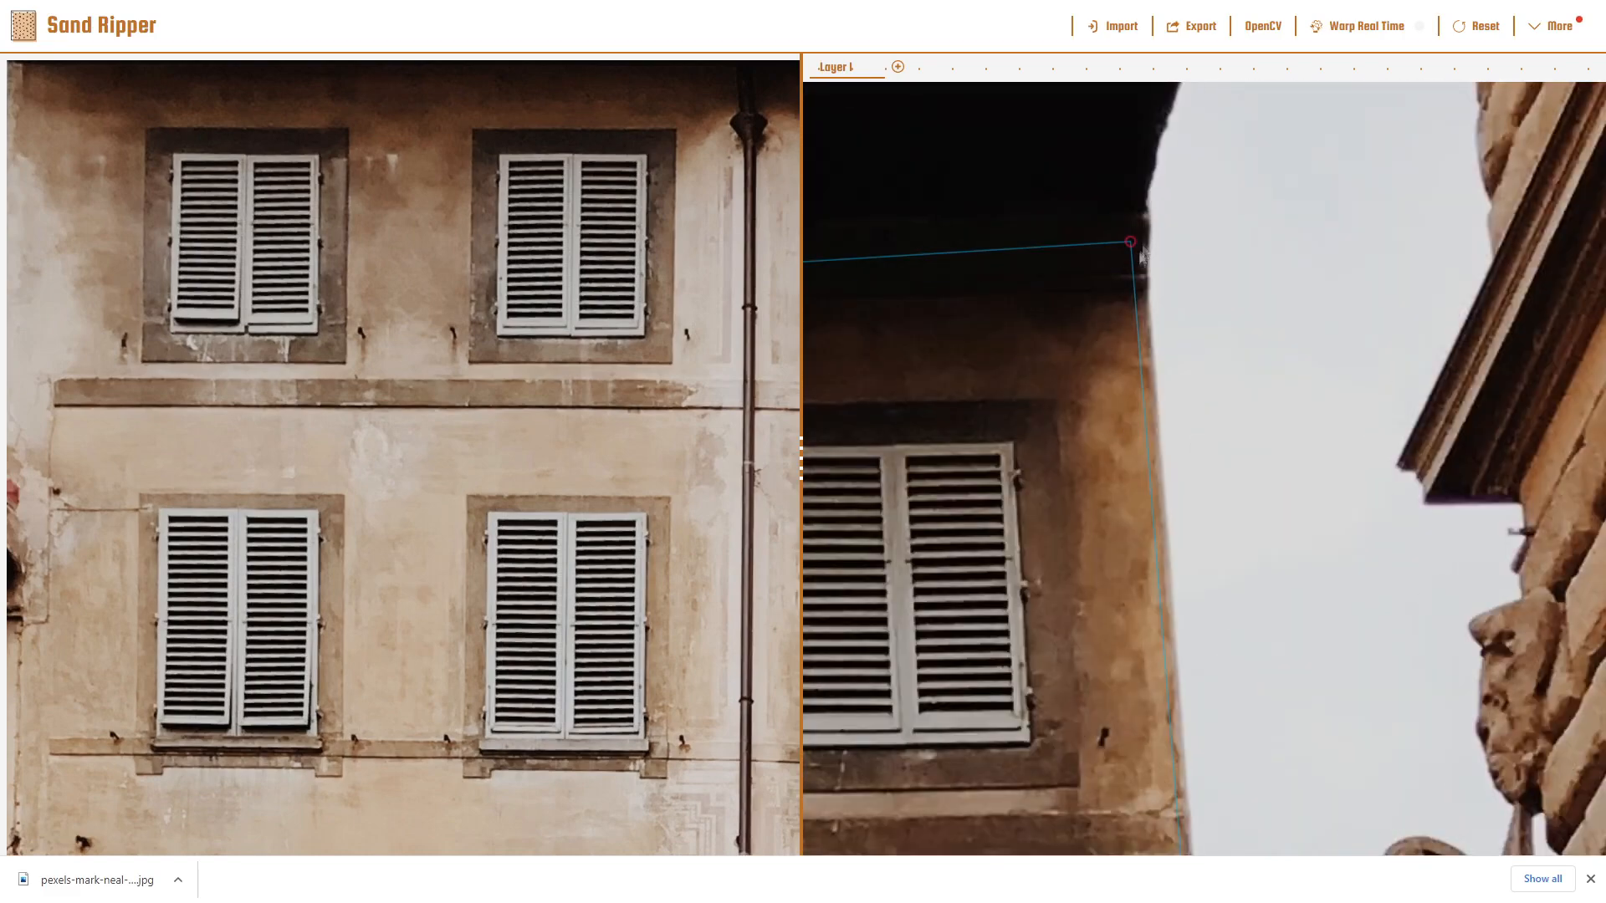
pyautogui.moveTo(1141, 243); pyautogui.dragTo(1149, 288)
pyautogui.scroll(-8, 1269, 318)
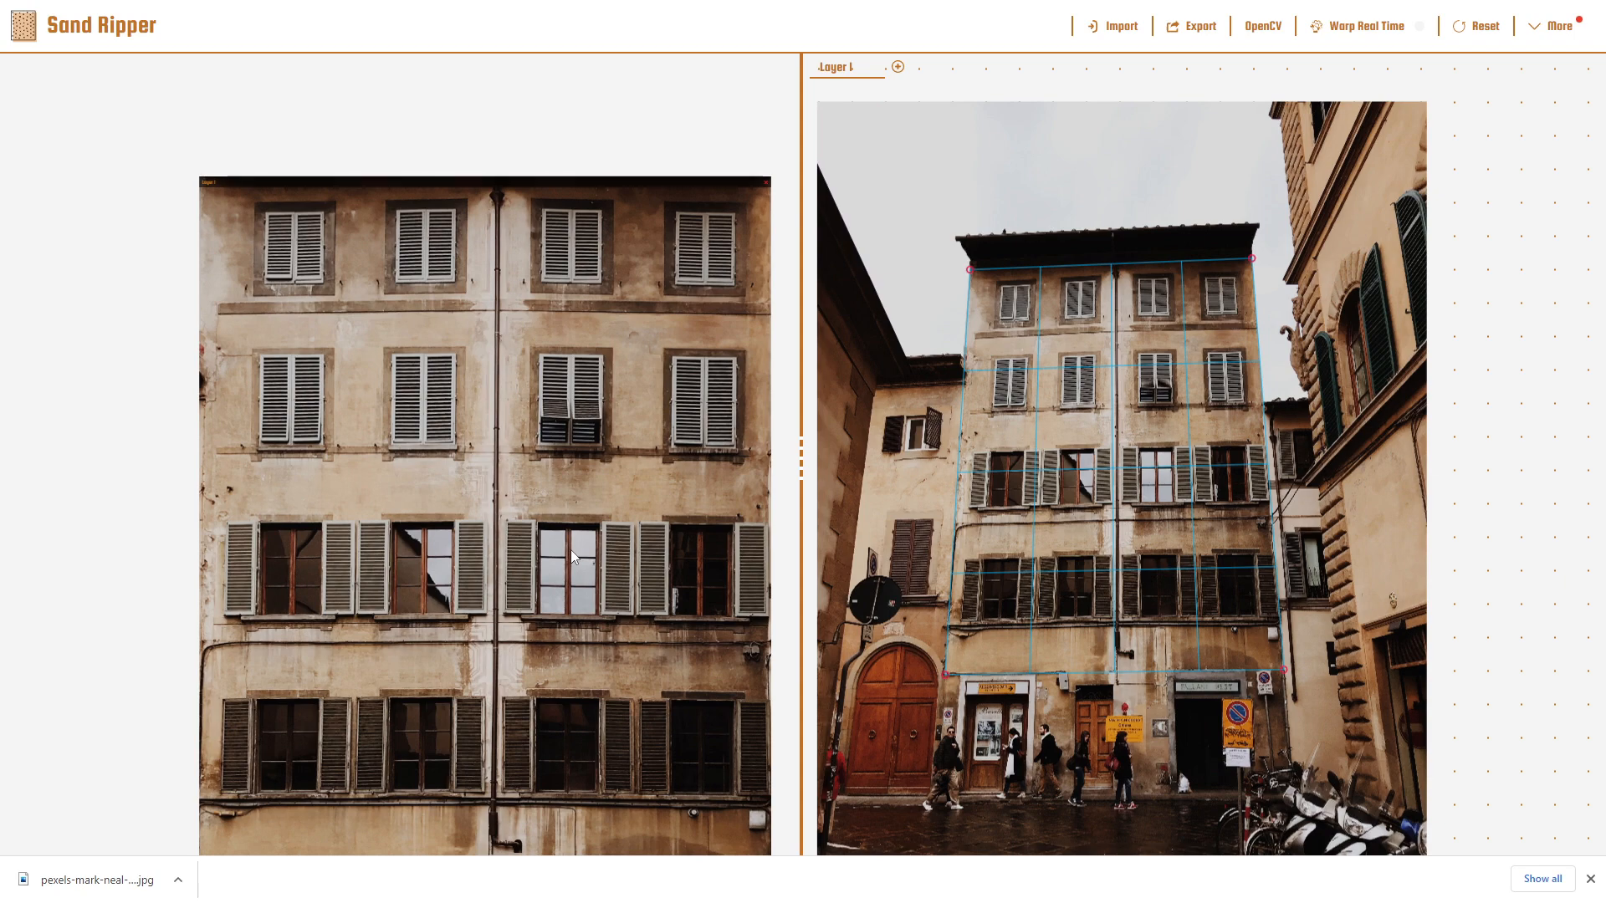
# Check the straightened facade, export it as a PNG, and close the output preview
pyautogui.moveTo(571, 549); pyautogui.dragTo(494, 426)
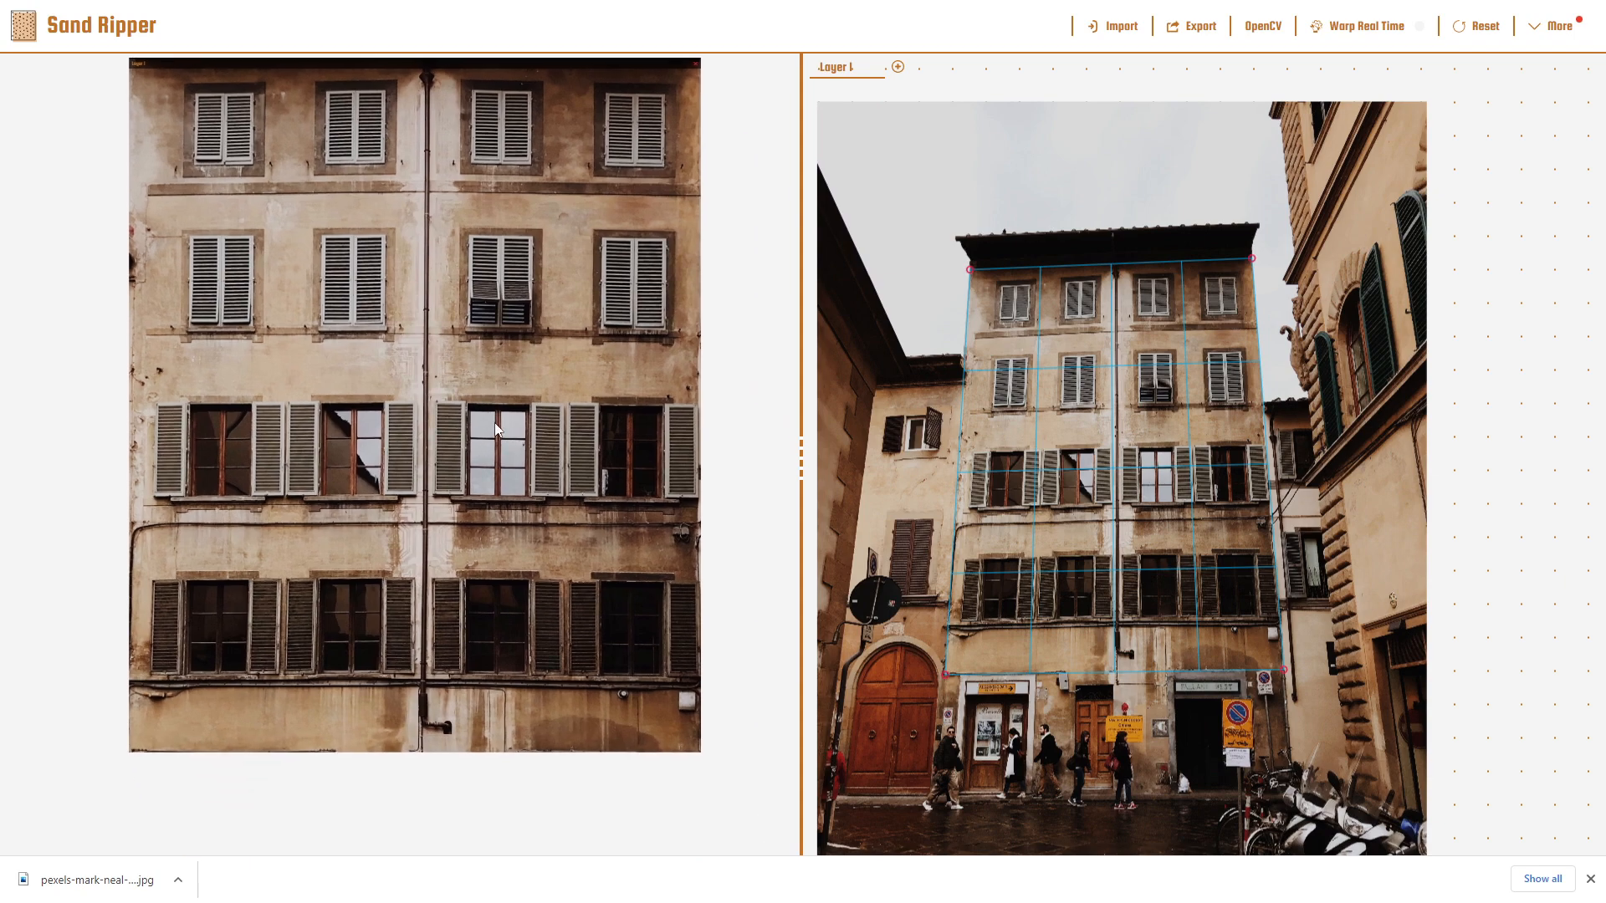
pyautogui.click(1176, 42)
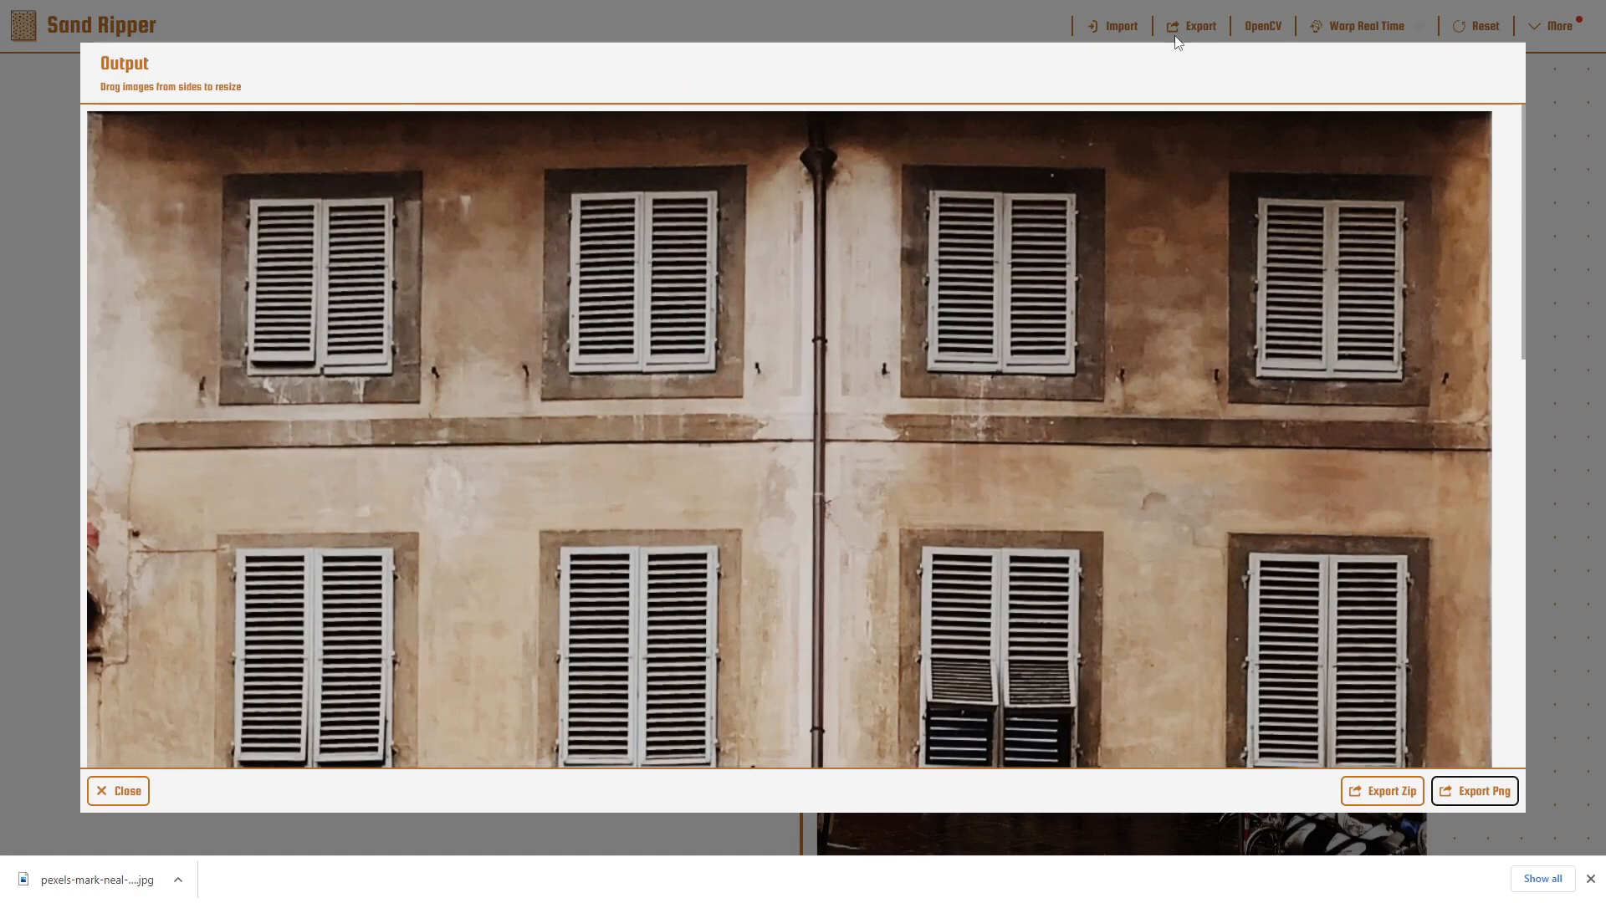
pyautogui.click(1488, 791)
pyautogui.click(147, 793)
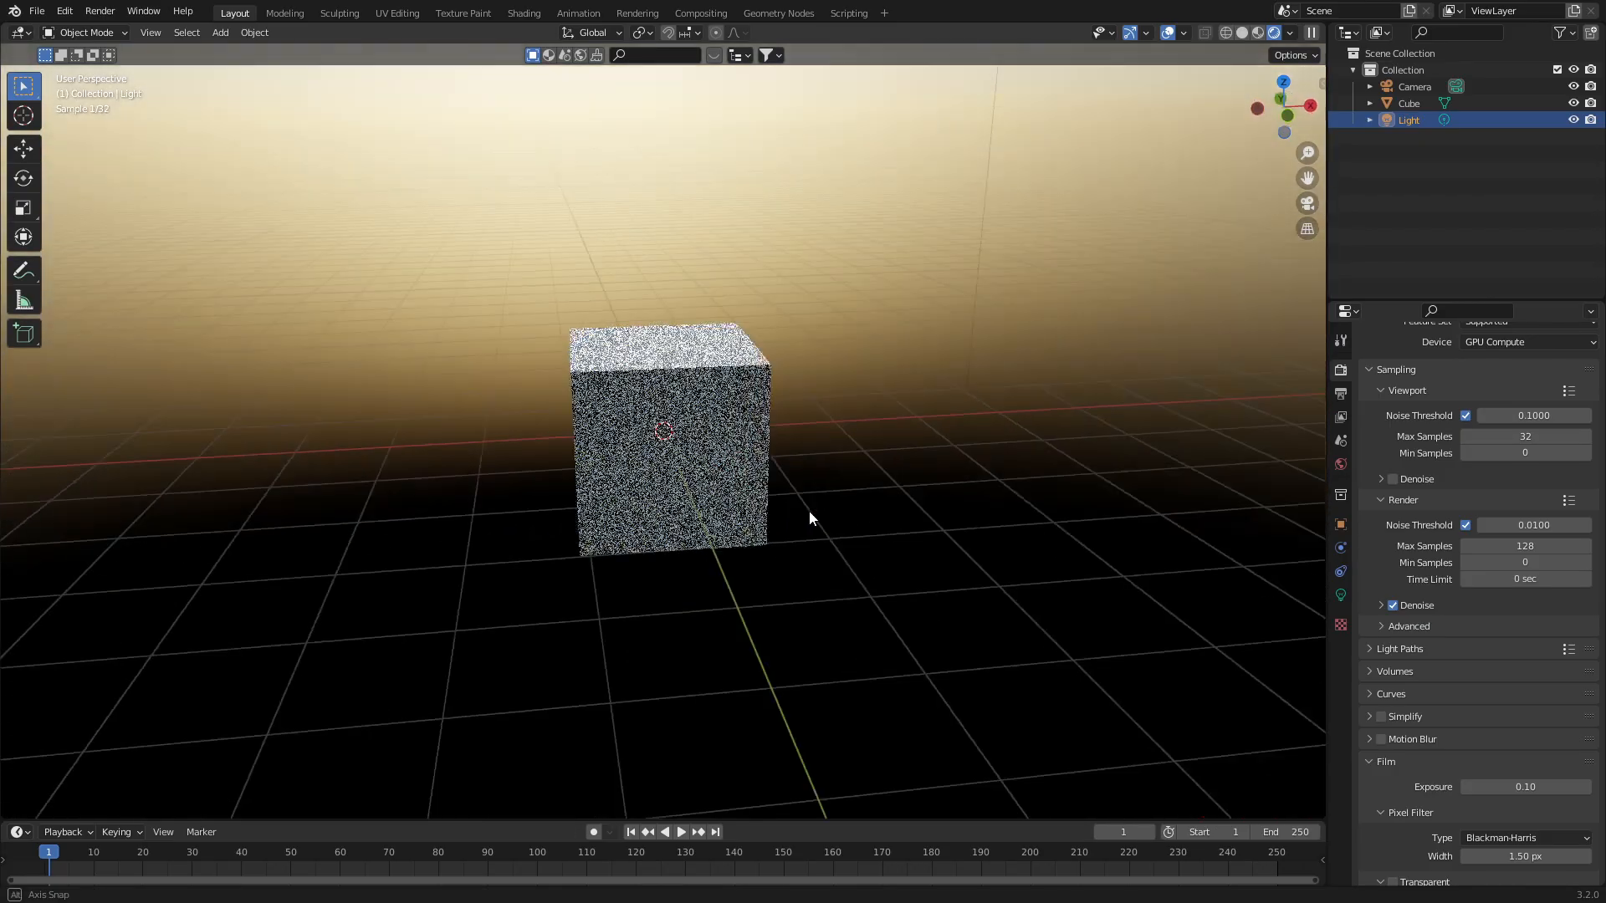
# Switch to Blender and delete the light from the scene
pyautogui.moveTo(809, 513); pyautogui.dragTo(671, 510, button='middle')
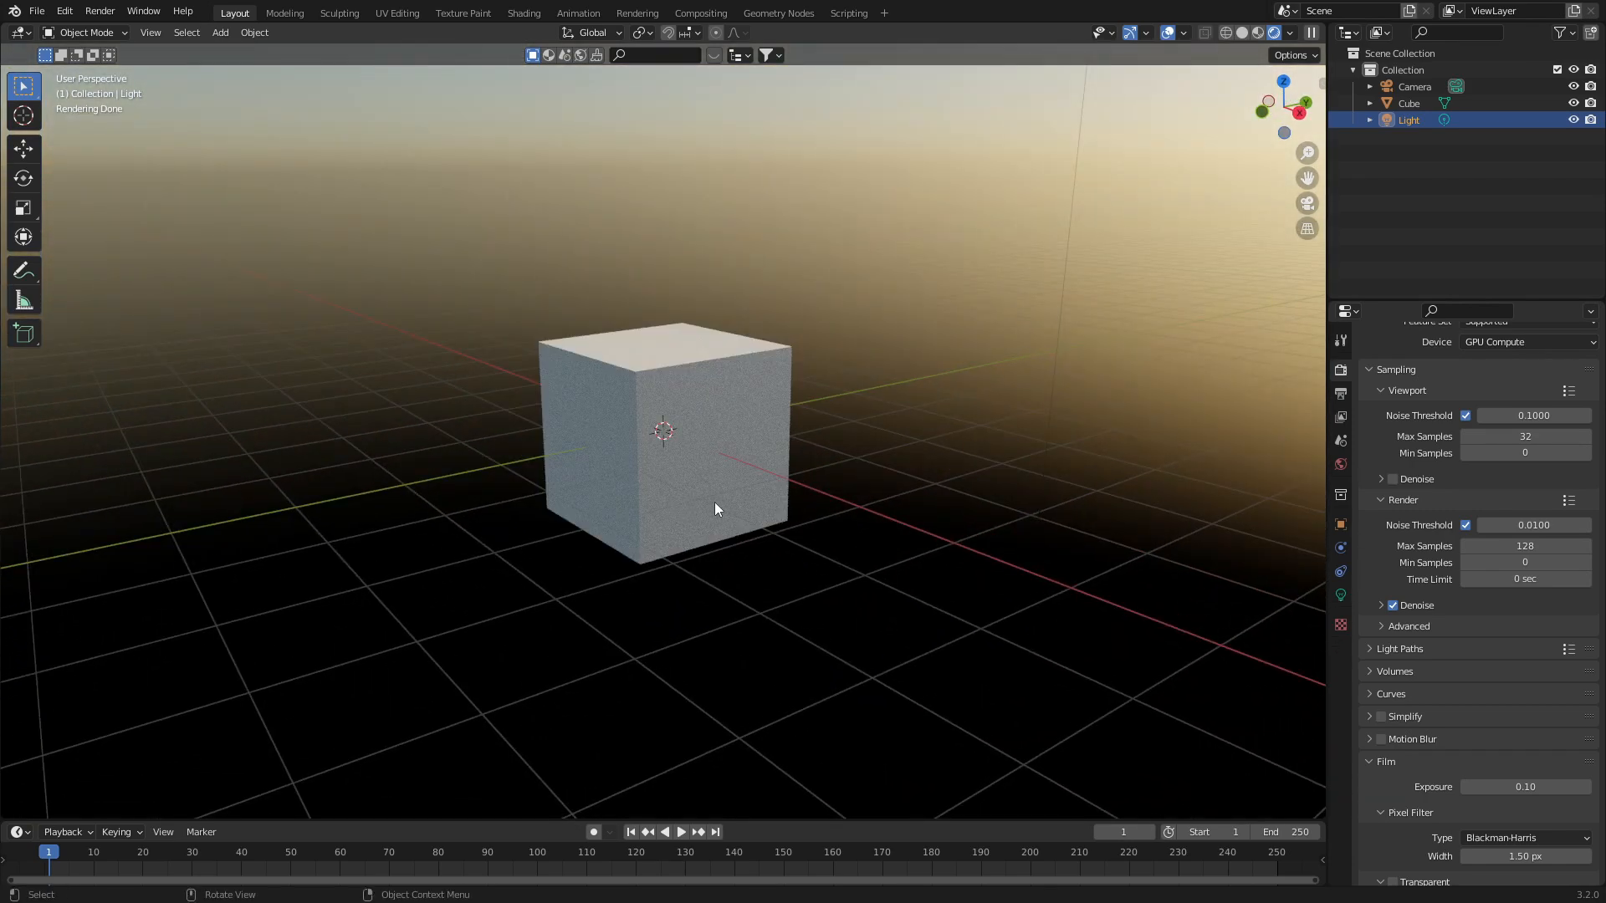
pyautogui.scroll(-3, 886, 381)
pyautogui.press('Delete')
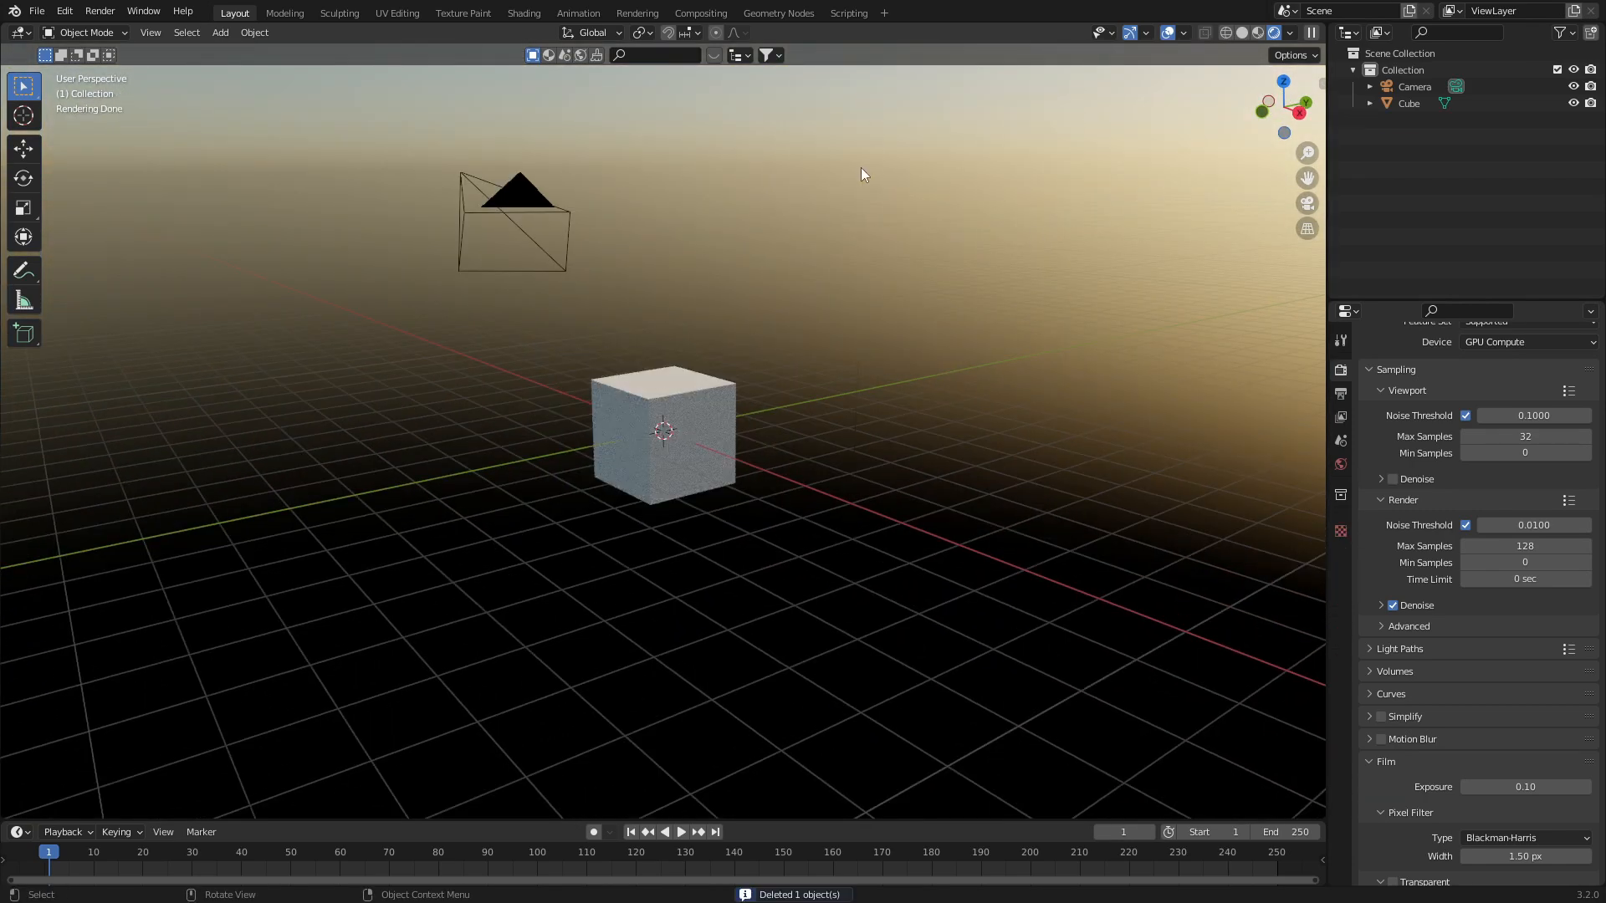
# In the Shading workspace, add an Image Texture node and connect its Color output to the Principled BSDF's Base Color
pyautogui.click(526, 14)
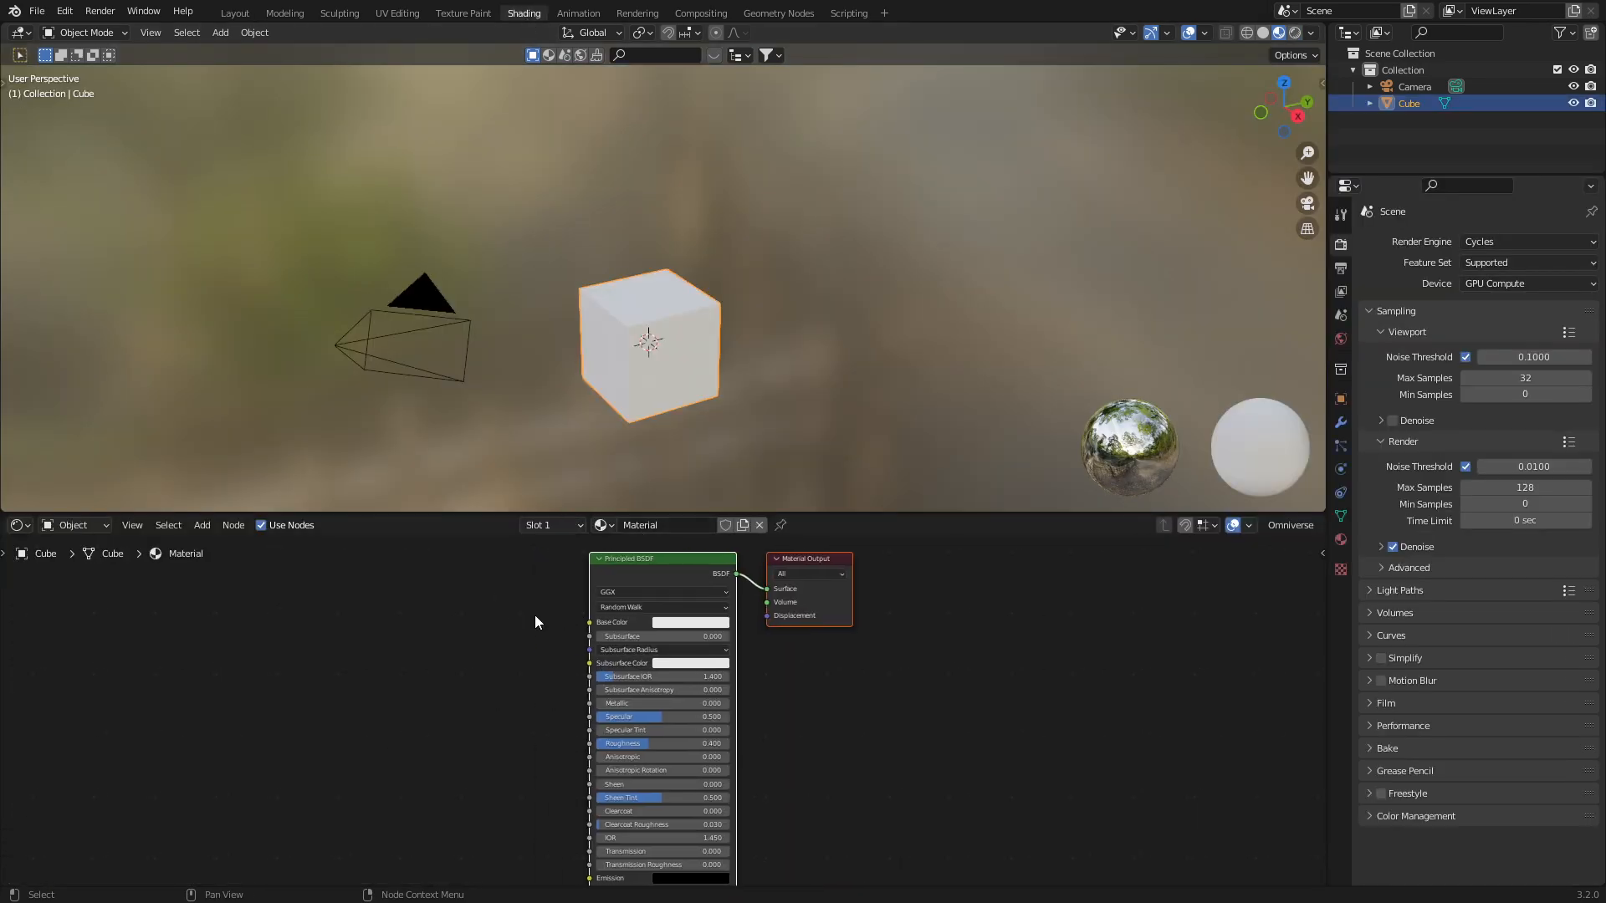
pyautogui.hotkey('shift', 'a')
pyautogui.click(418, 630)
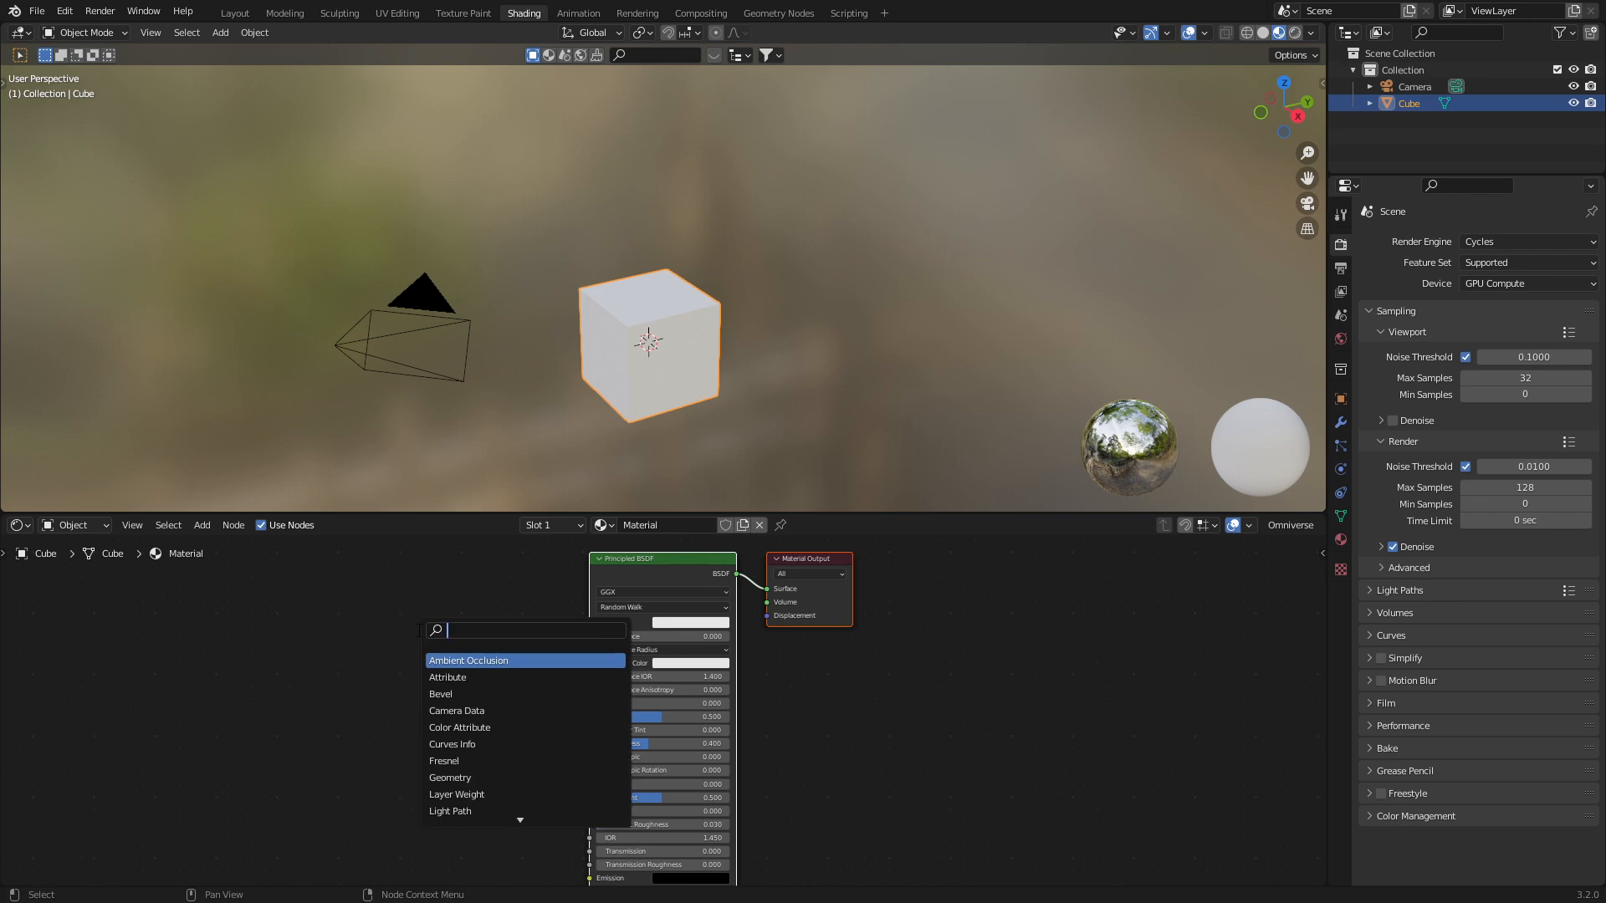
pyautogui.write('ima')
pyautogui.press('Return')
pyautogui.click(320, 600)
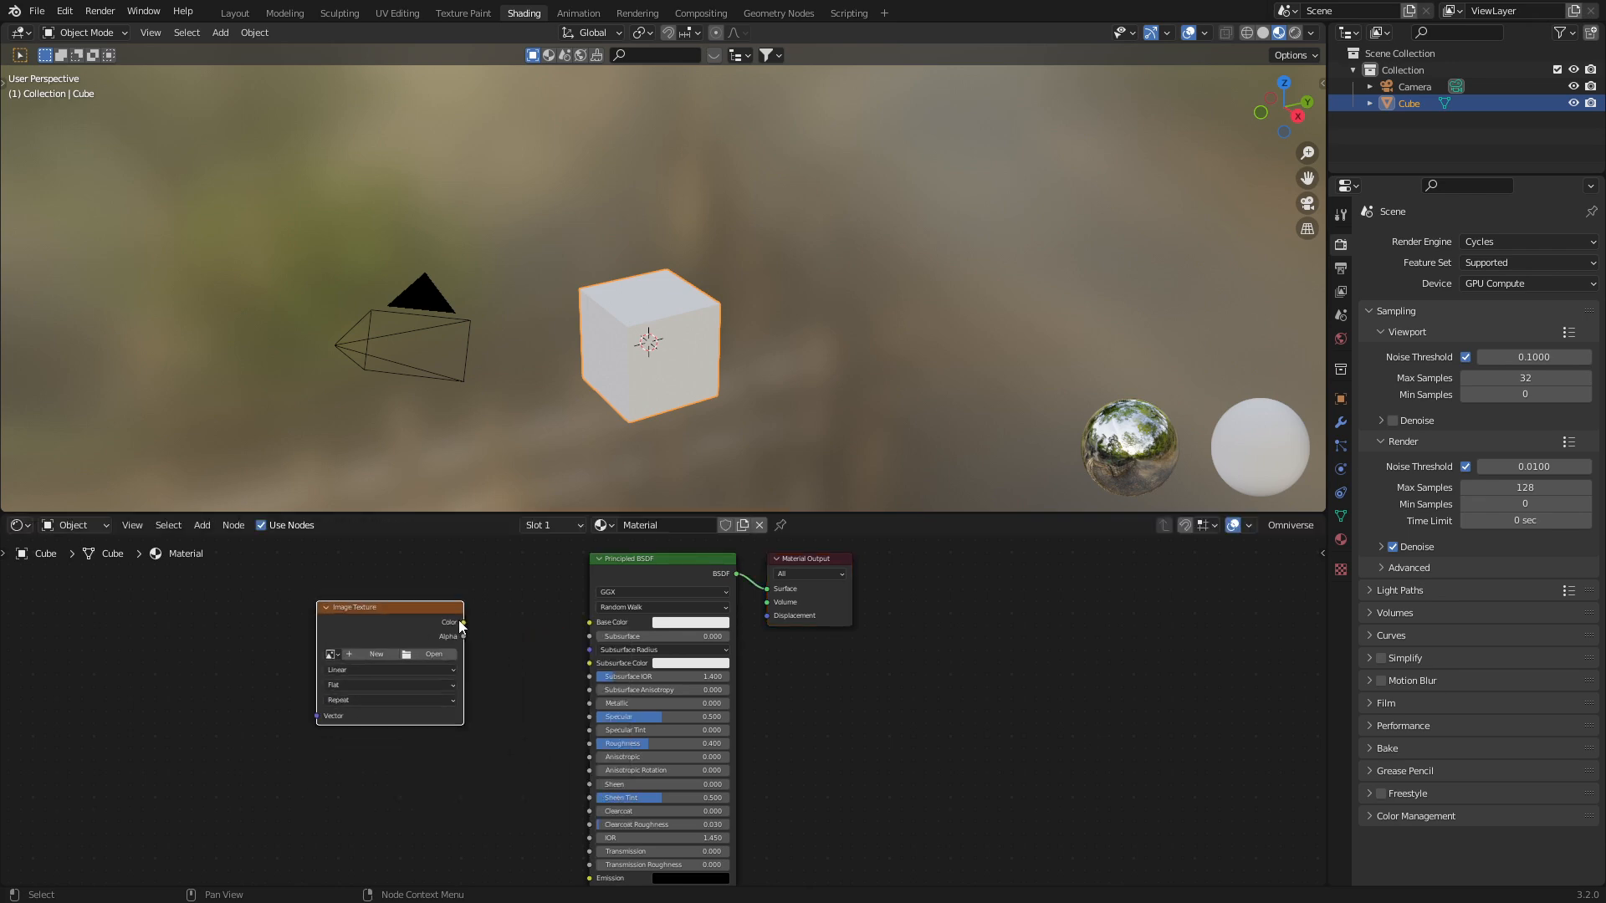
pyautogui.moveTo(459, 620); pyautogui.dragTo(589, 623)
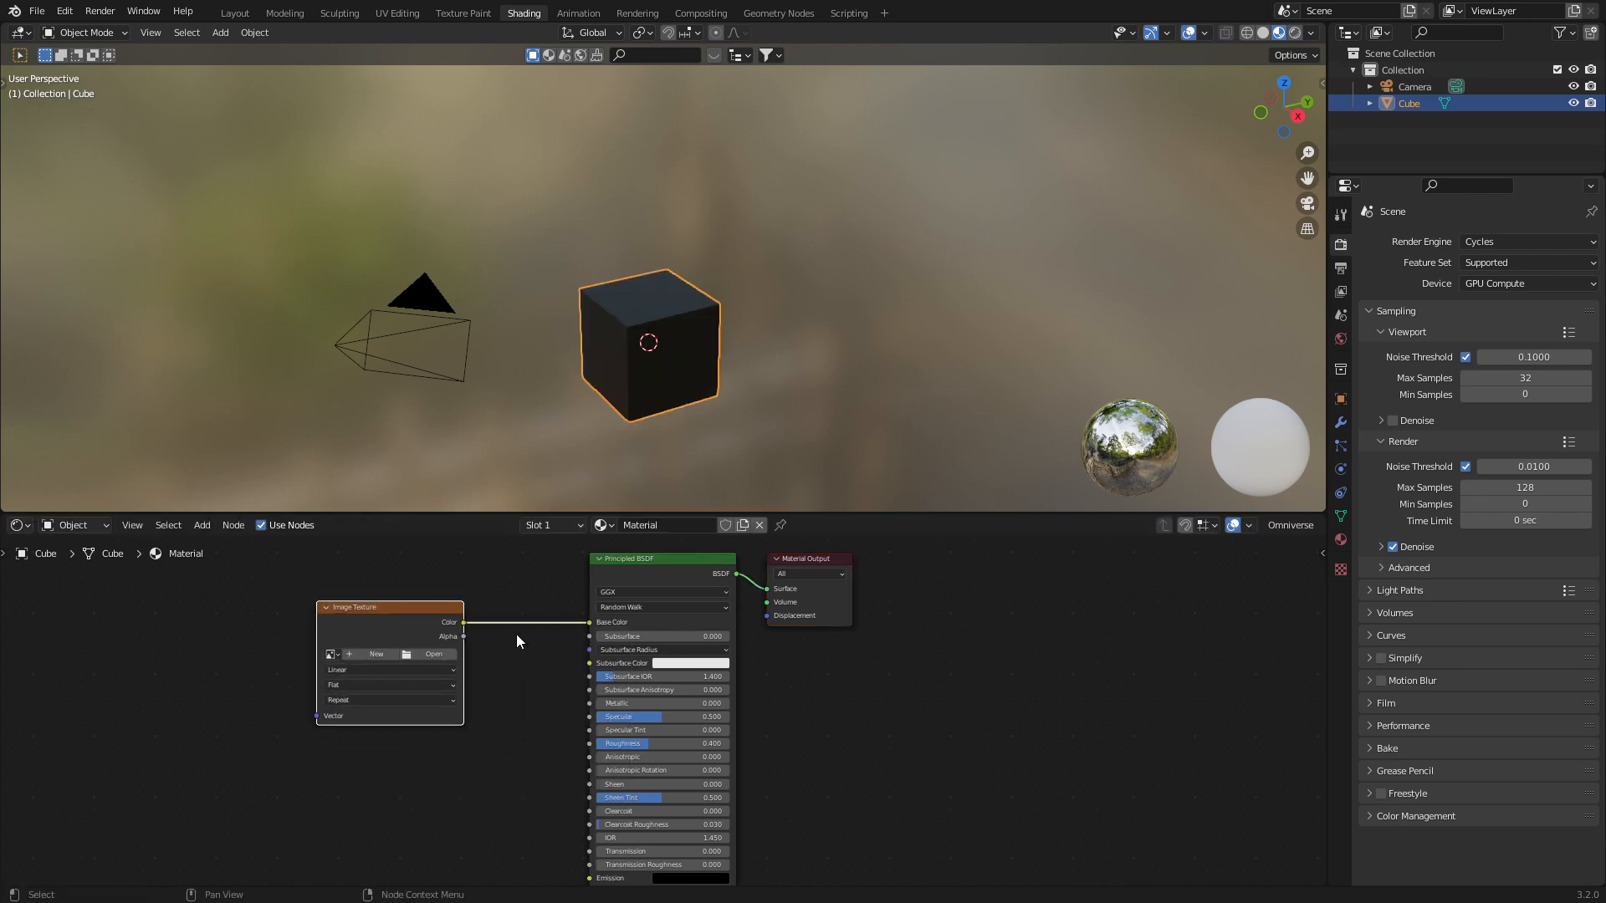
# Load Results 1658756048471.png from the Downloads folder into the Image Texture node
pyautogui.click(411, 656)
pyautogui.click(576, 355)
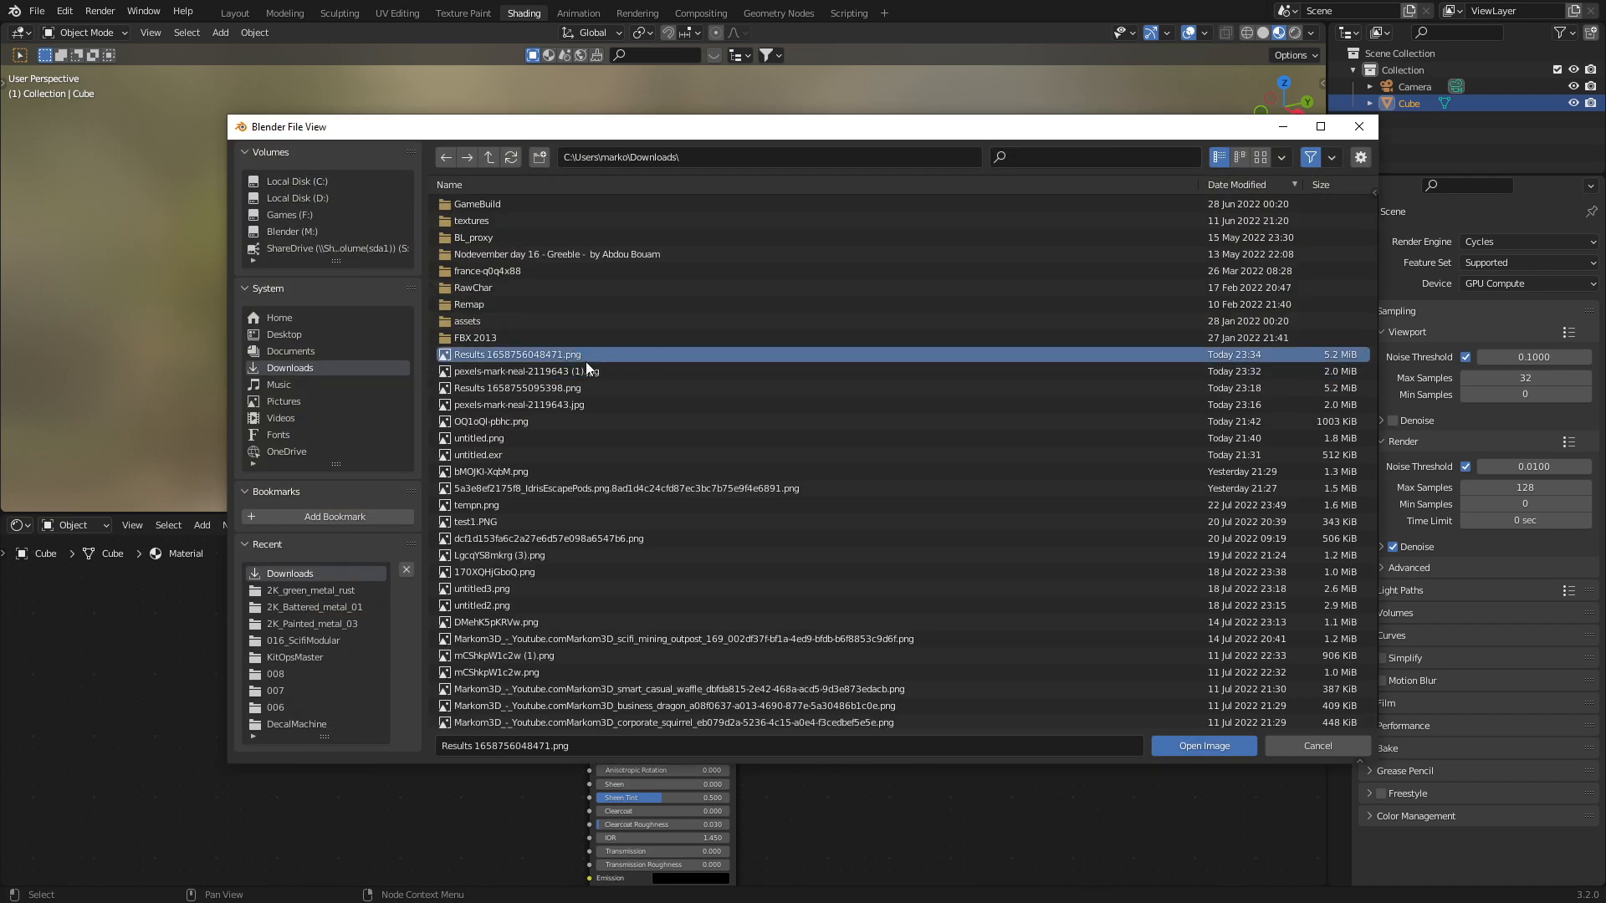
pyautogui.click(1208, 746)
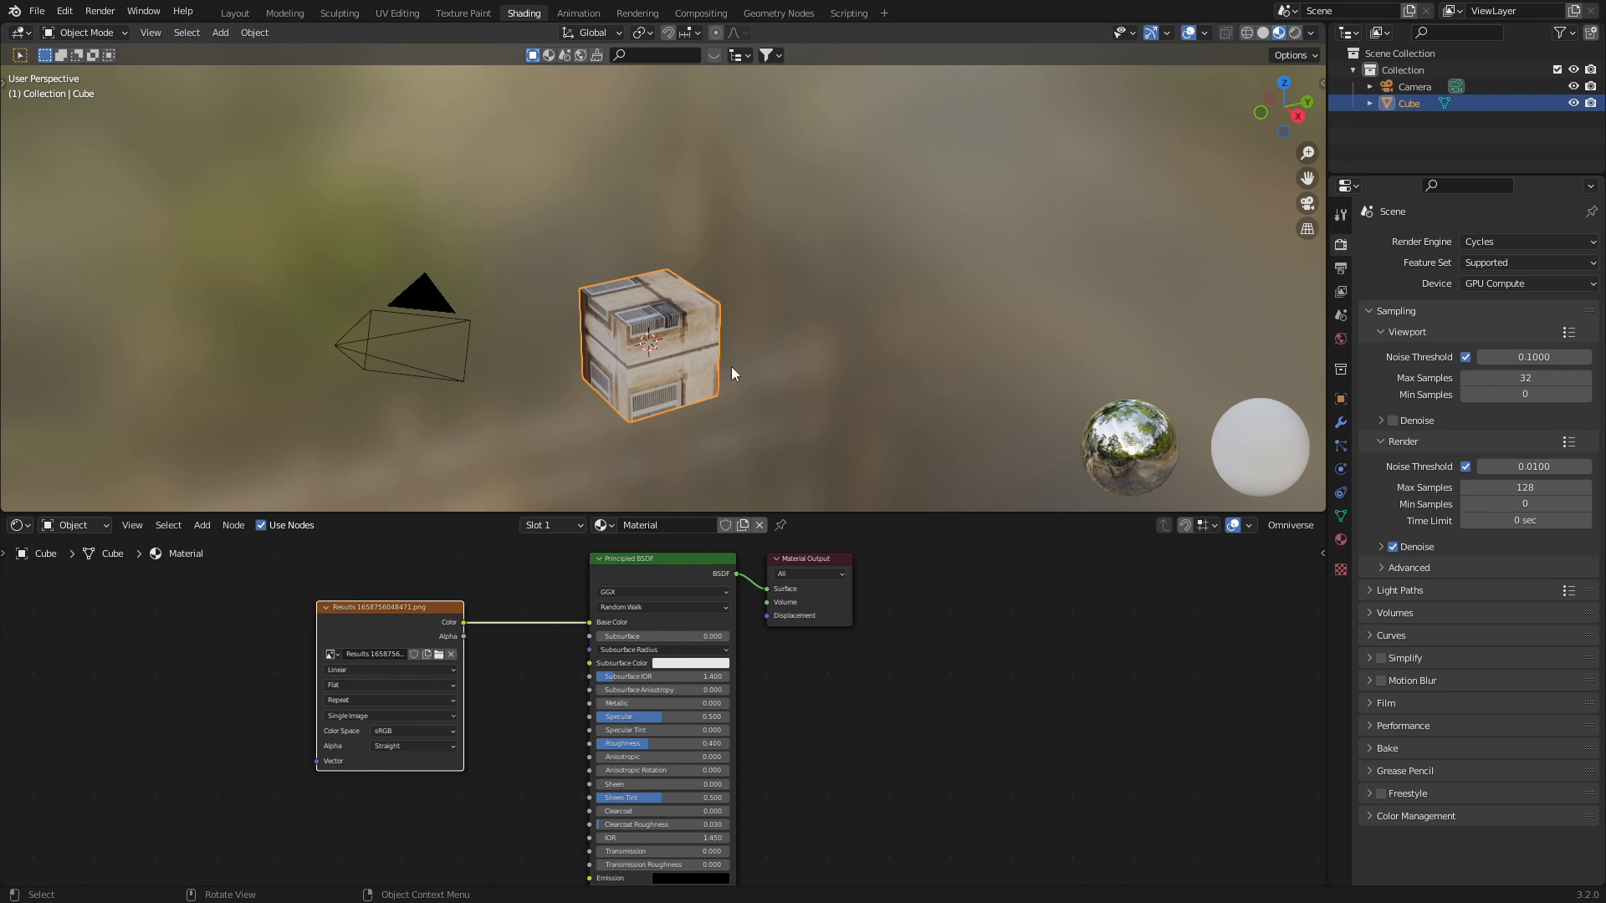
# Enter Edit Mode and UV-map the whole cube from the front orthographic view using Project from View (Bounds)
pyautogui.press('Tab')
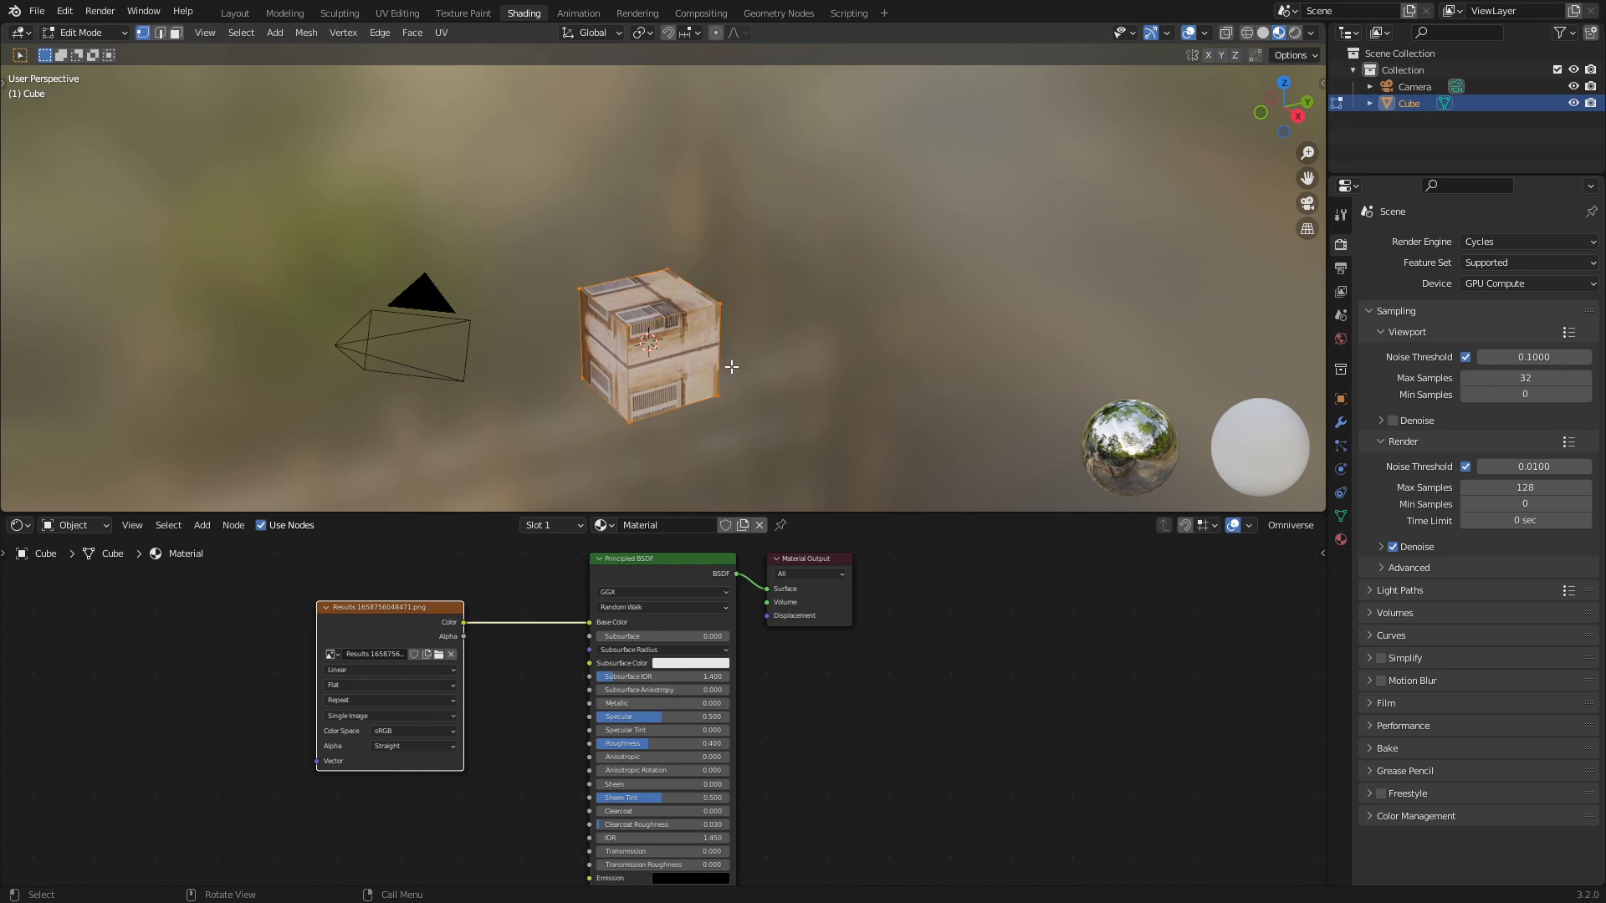
pyautogui.press('KP_1')
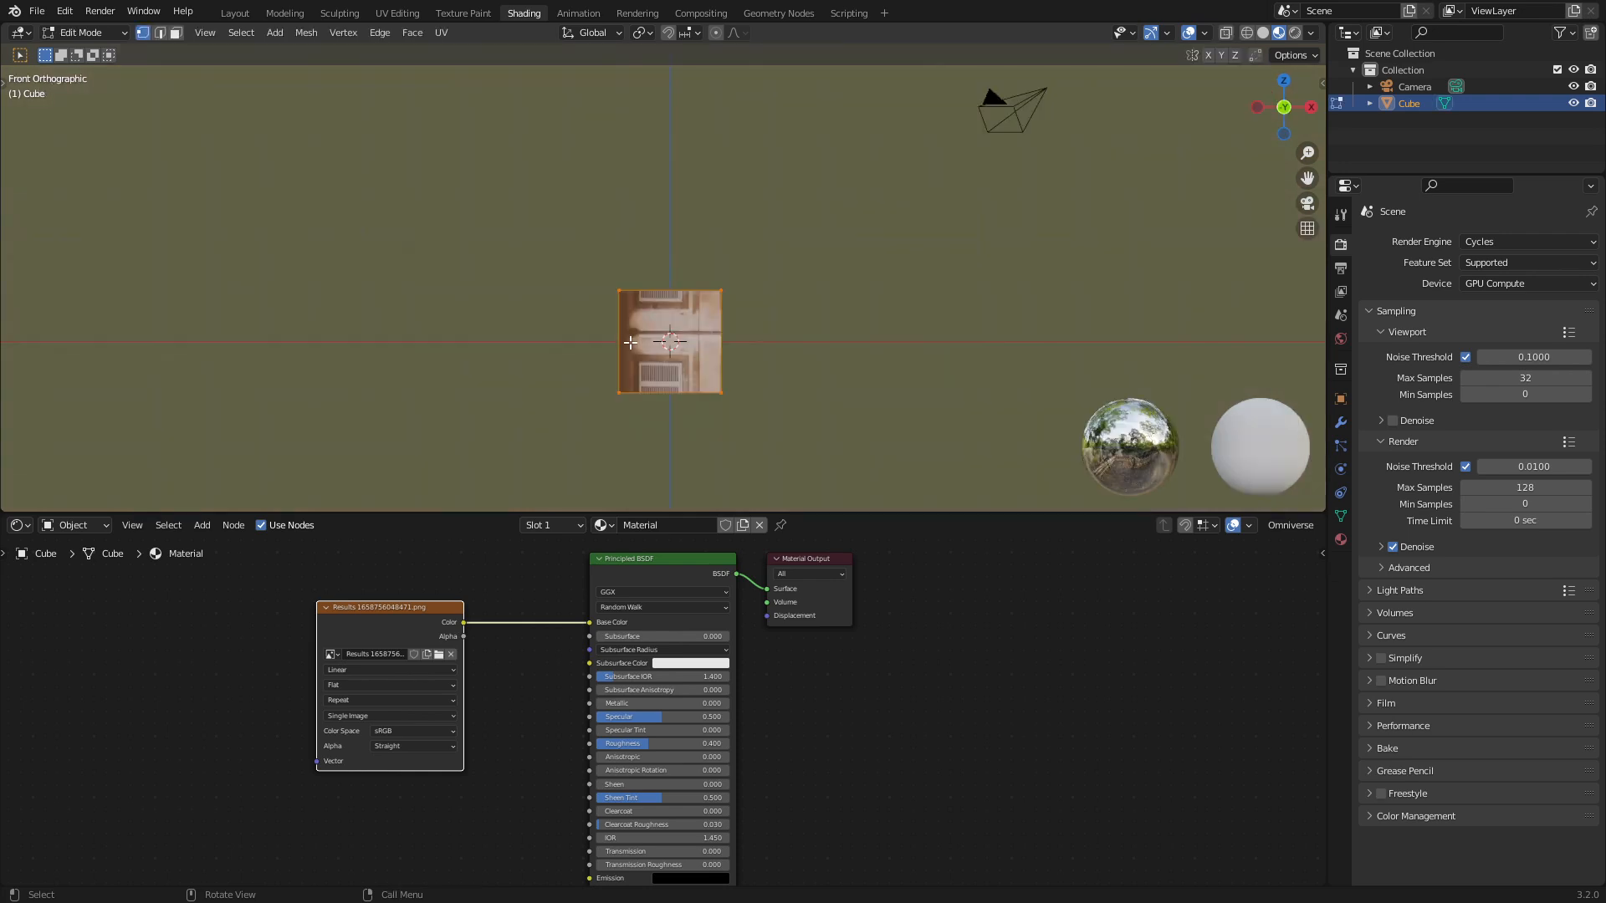
pyautogui.scroll(5, 630, 343)
pyautogui.keyDown('shift'); pyautogui.moveTo(686, 485); pyautogui.dragTo(691, 261, button='middle'); pyautogui.keyUp('shift')
pyautogui.scroll(-2, 690, 260)
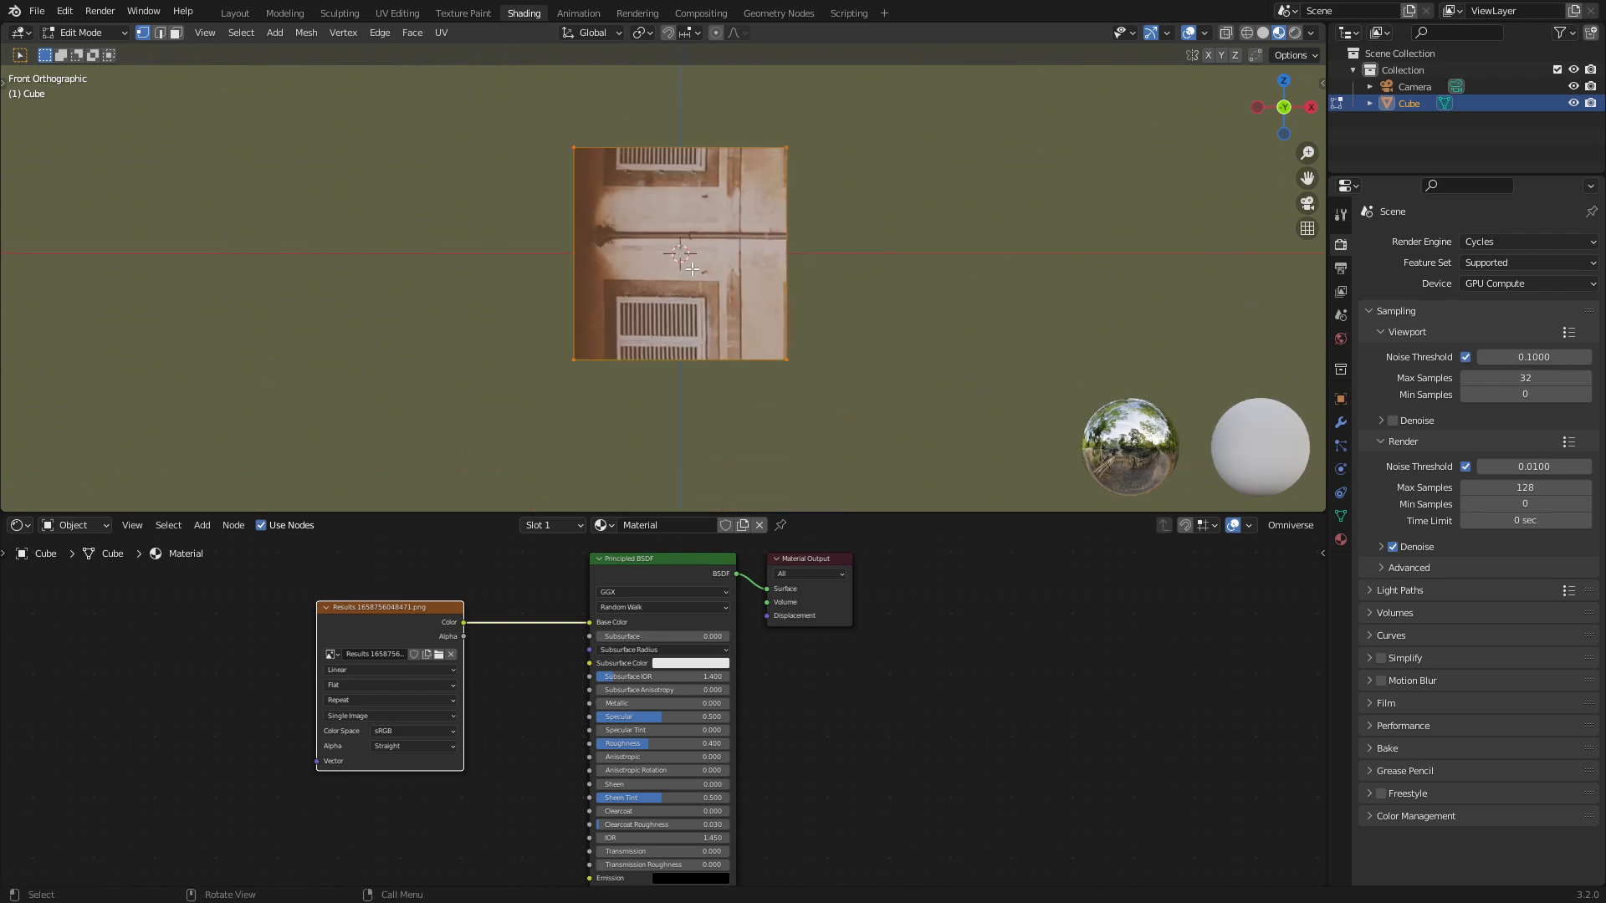
pyautogui.press('u')
pyautogui.click(683, 345)
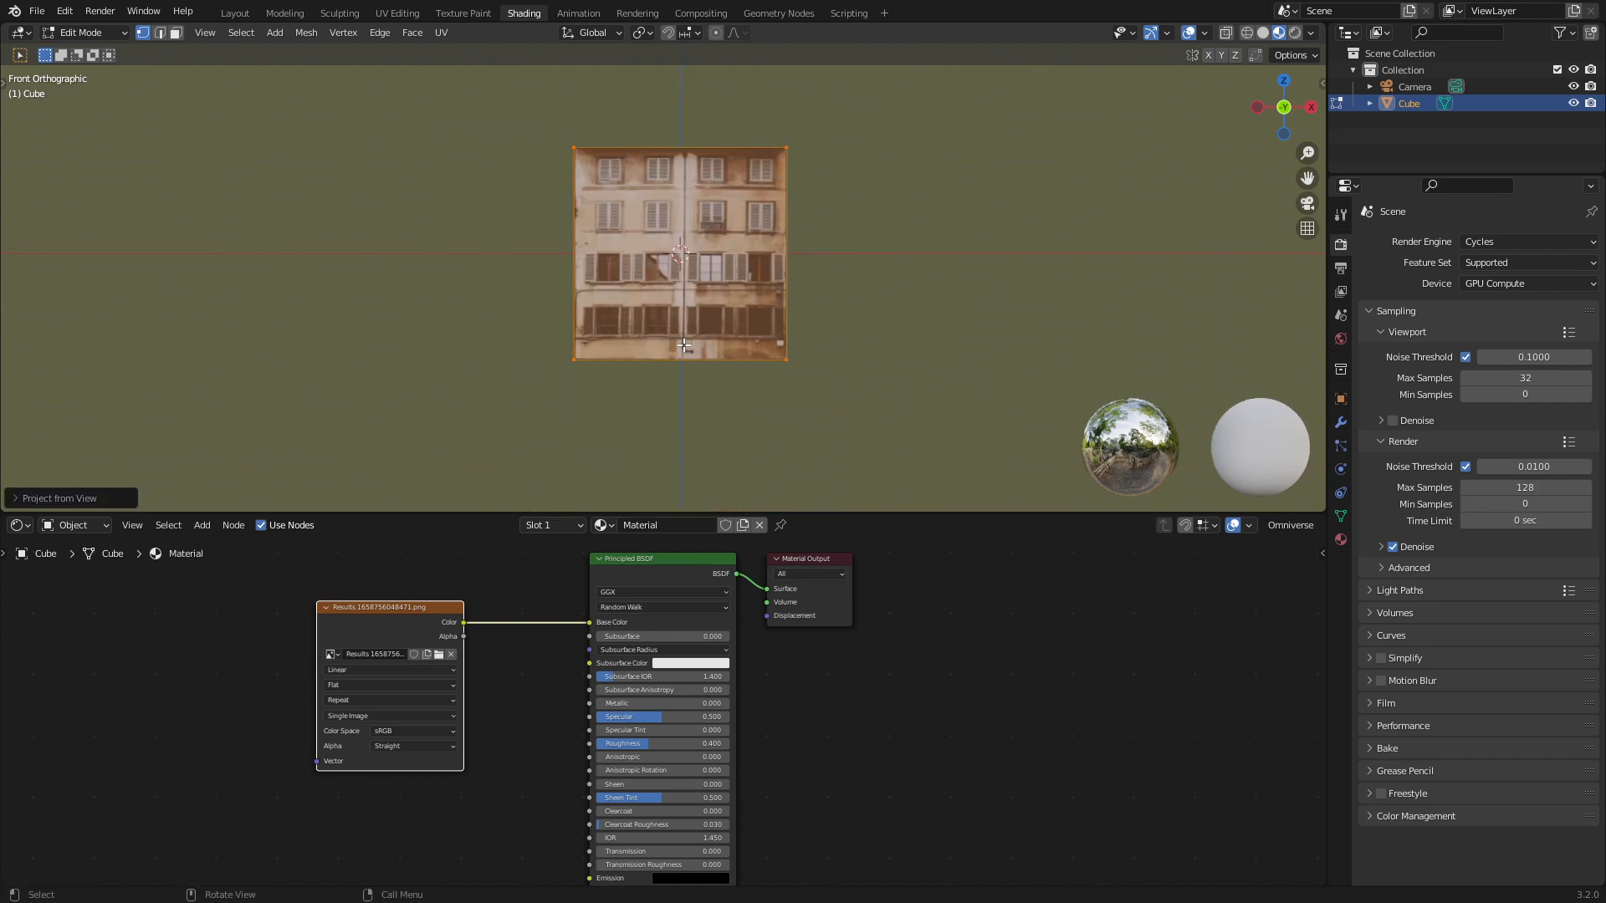
# Select the cube's right side face and UV-map it from the right orthographic view with Project from View (Bounds)
pyautogui.moveTo(652, 295); pyautogui.dragTo(505, 262, button='middle')
pyautogui.press('3')
pyautogui.click(699, 259)
pyautogui.keyDown('shift'); pyautogui.click(691, 264); pyautogui.keyUp('shift')
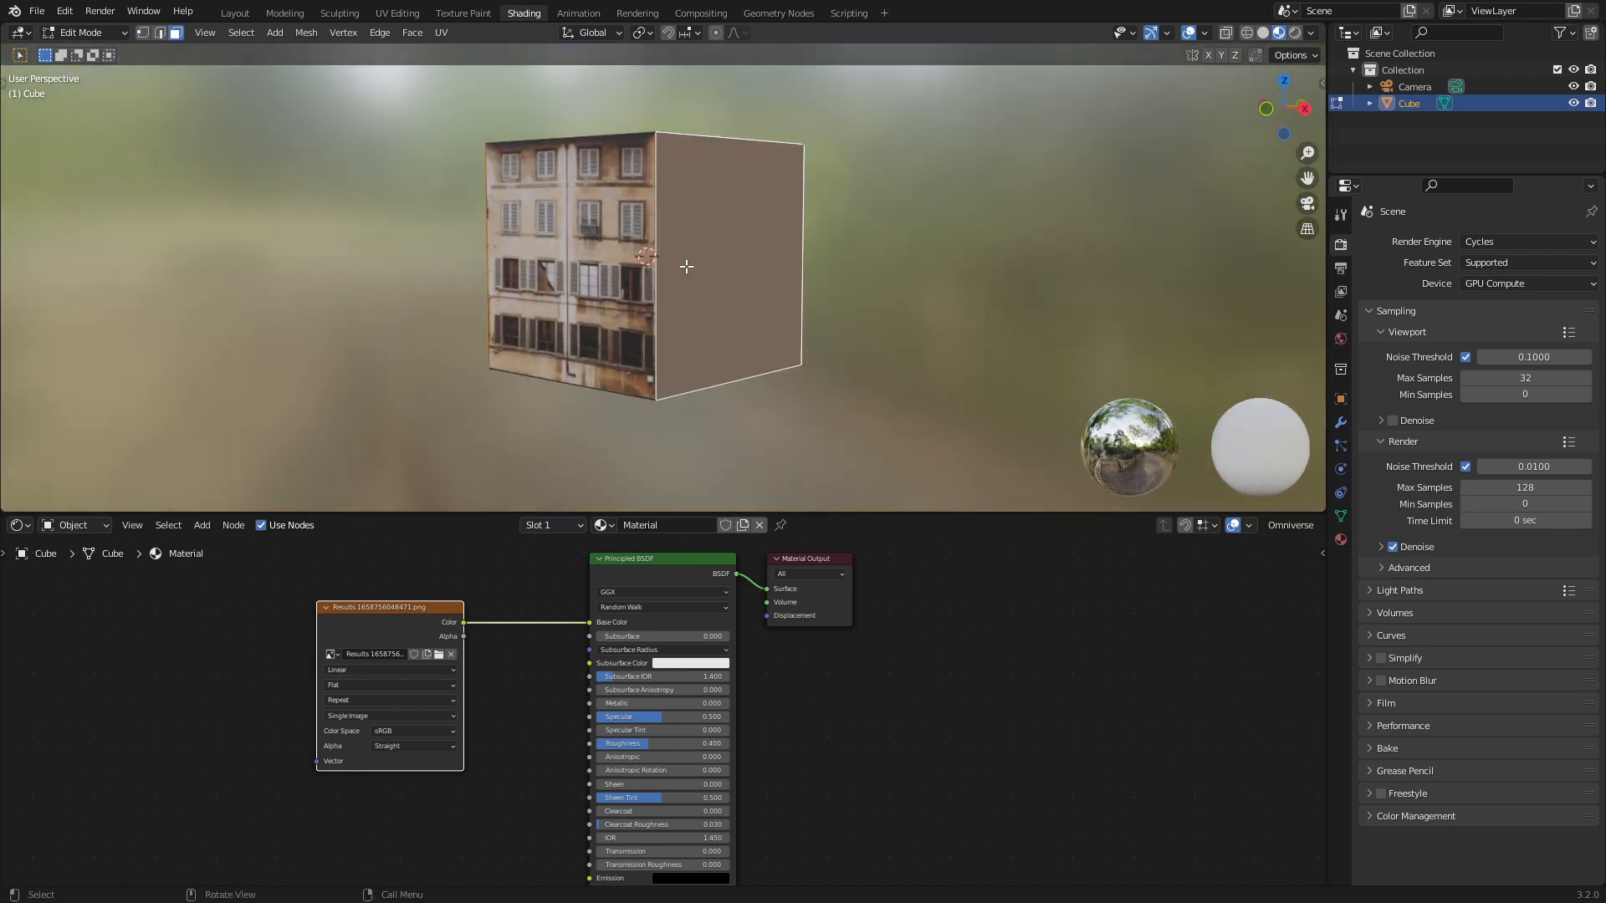
pyautogui.press('KP_3')
pyautogui.press('u')
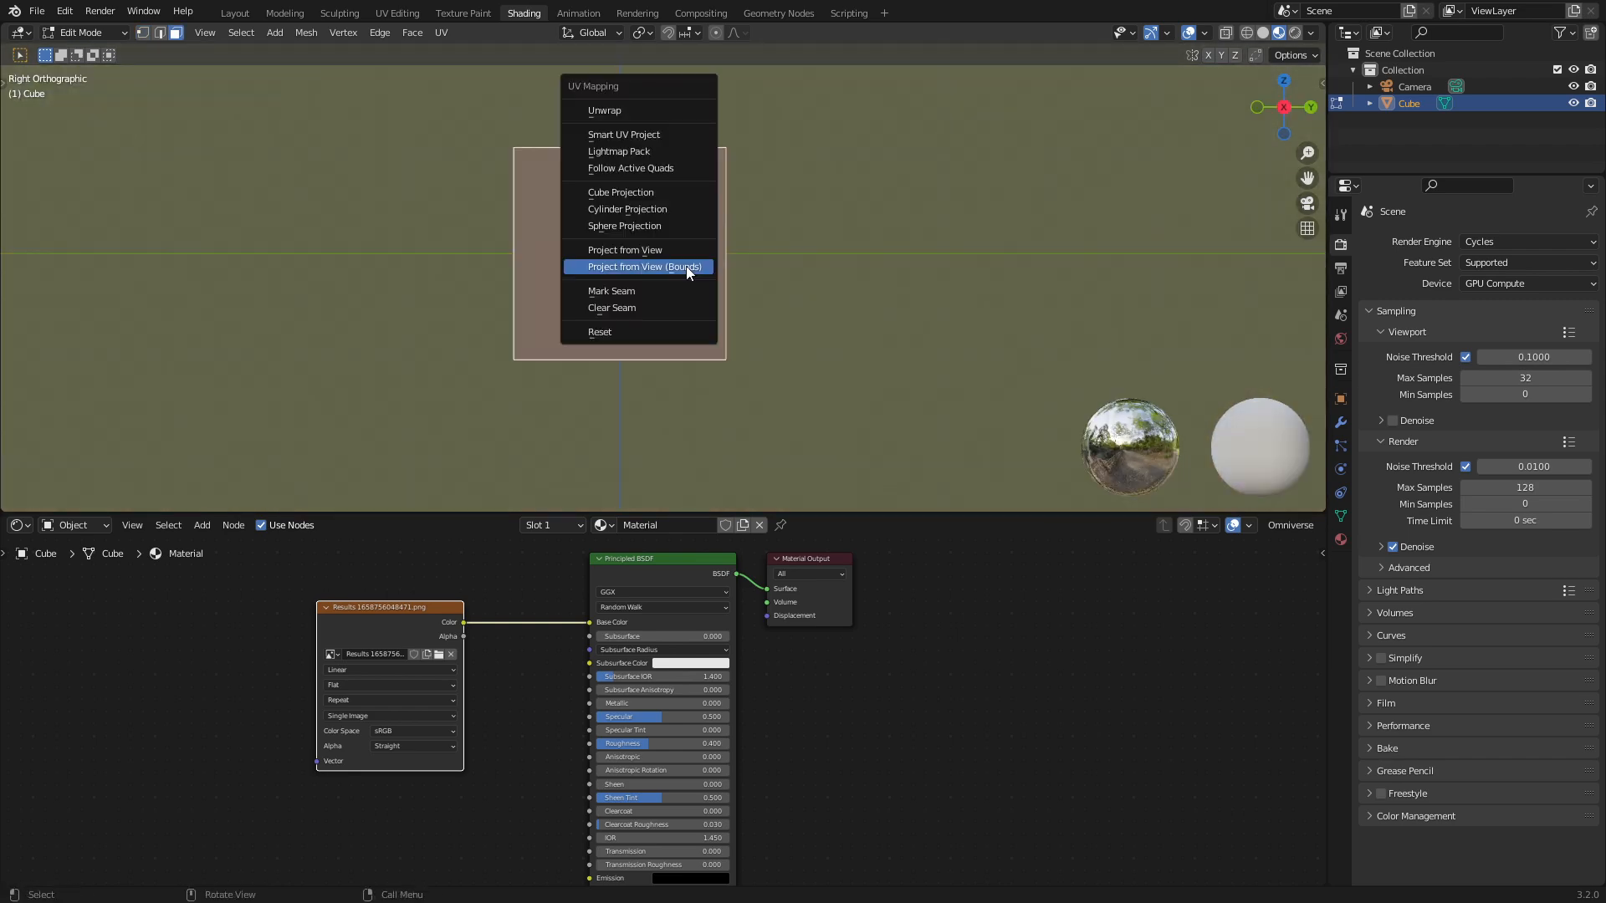
pyautogui.click(688, 267)
# Select the whole cube and scale it up along Z to give it the proportions of a tall building
pyautogui.moveTo(687, 270); pyautogui.dragTo(733, 318, button='middle')
pyautogui.press('a')
pyautogui.press('s')
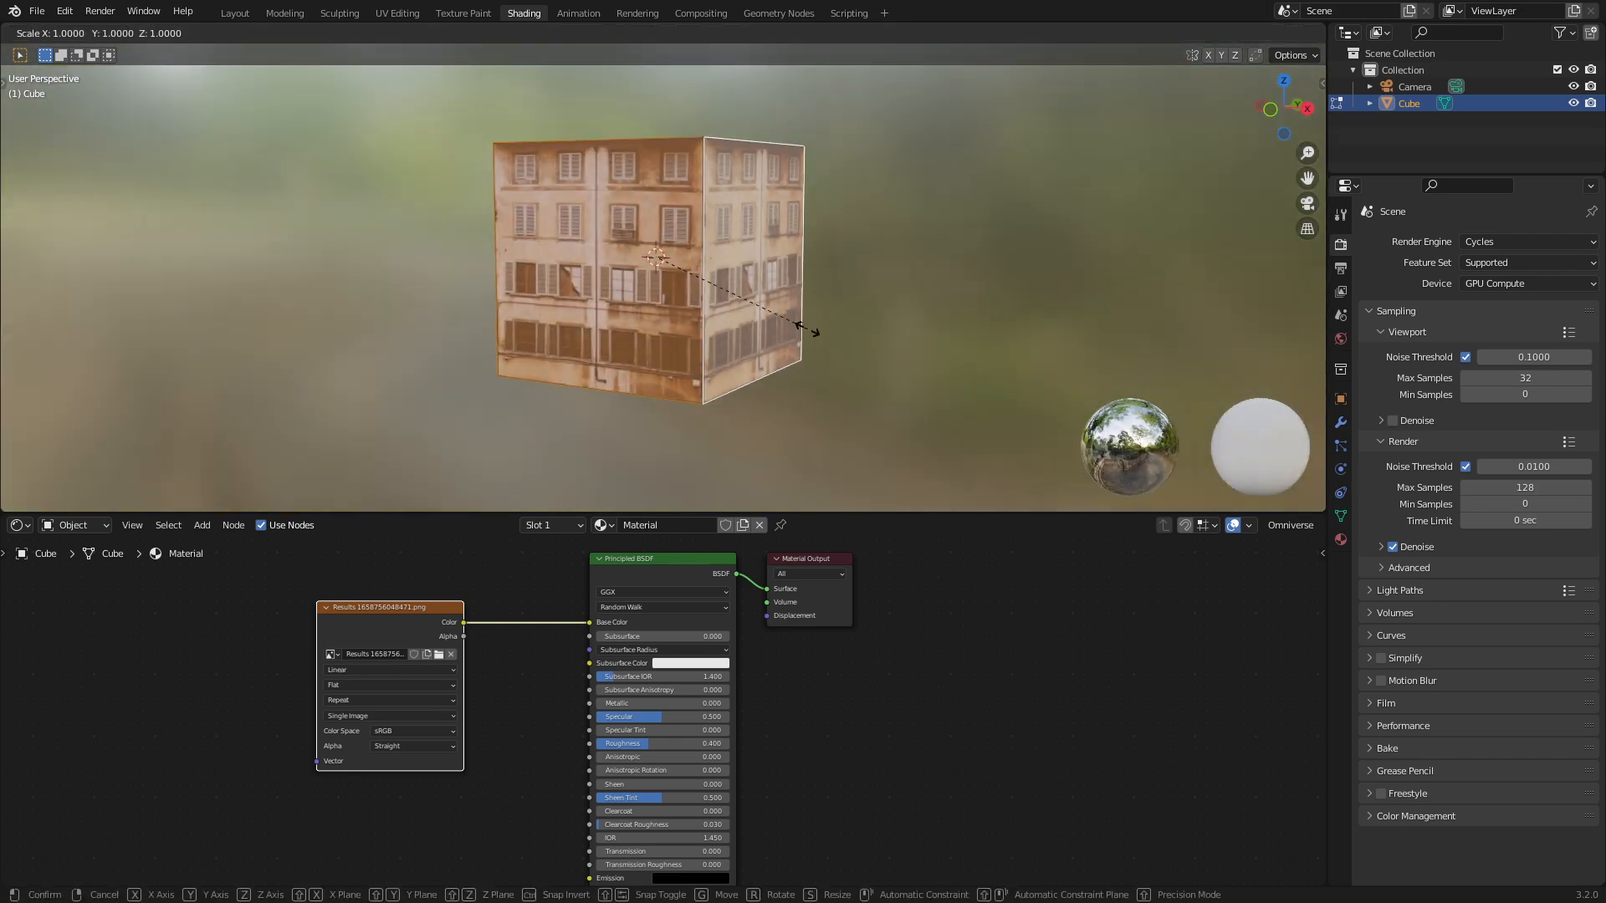
pyautogui.press('z')
pyautogui.click(890, 357)
pyautogui.scroll(-2, 769, 366)
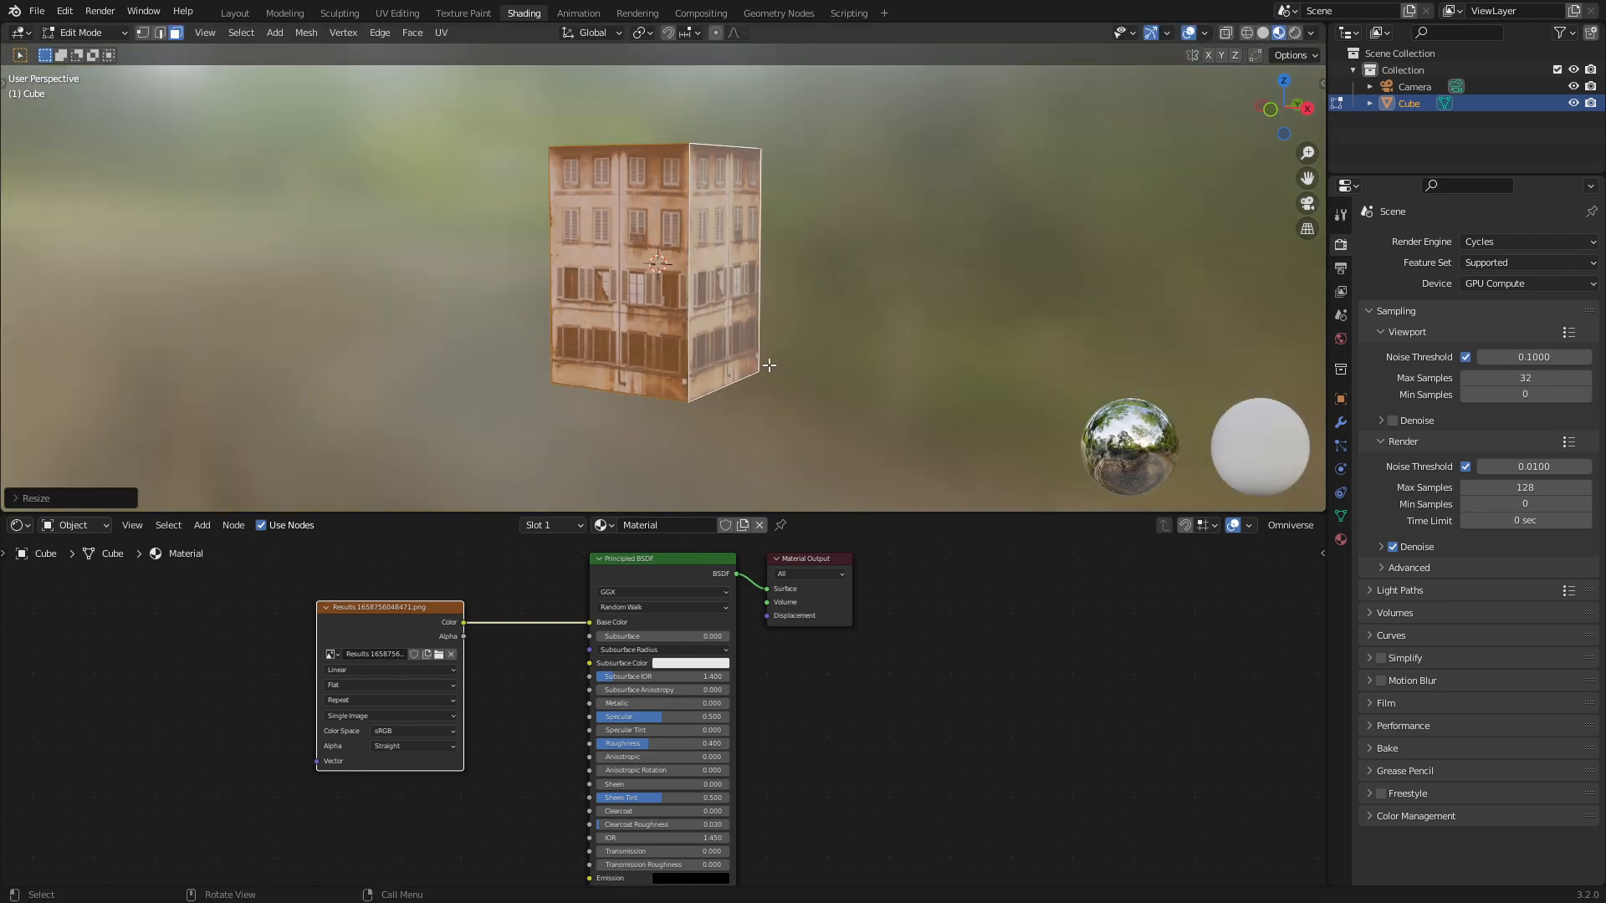
# Move the building mesh up about 1.5 m along Z so its base sits on the origin
pyautogui.moveTo(770, 365); pyautogui.dragTo(697, 364, button='middle')
pyautogui.press('KP_3')
pyautogui.scroll(3, 696, 365)
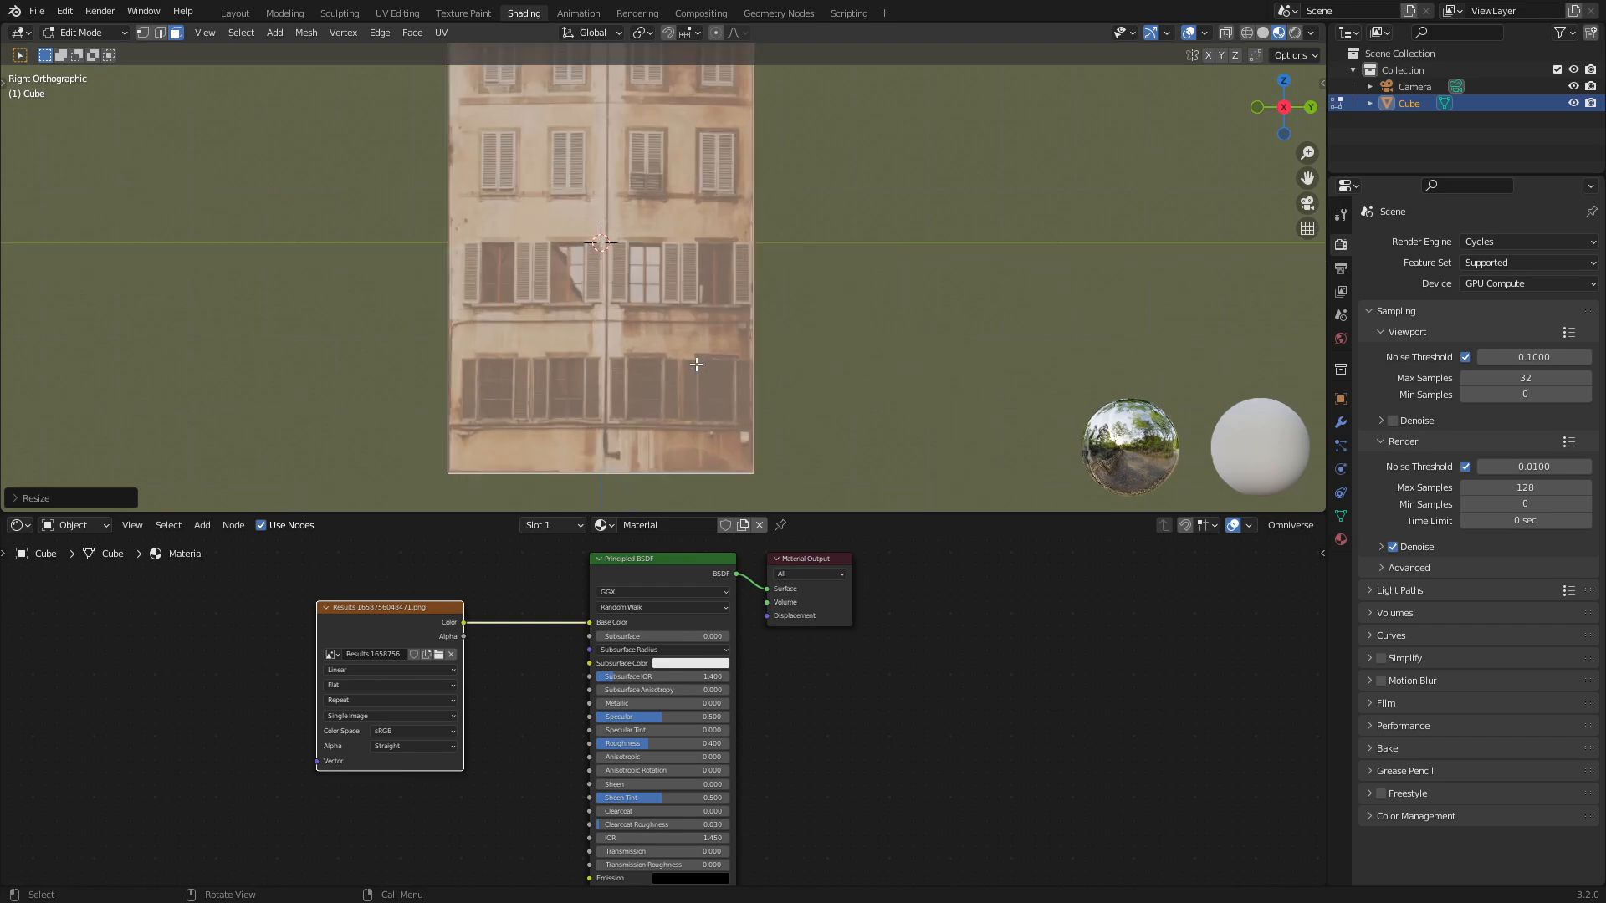
pyautogui.press('g')
pyautogui.press('z')
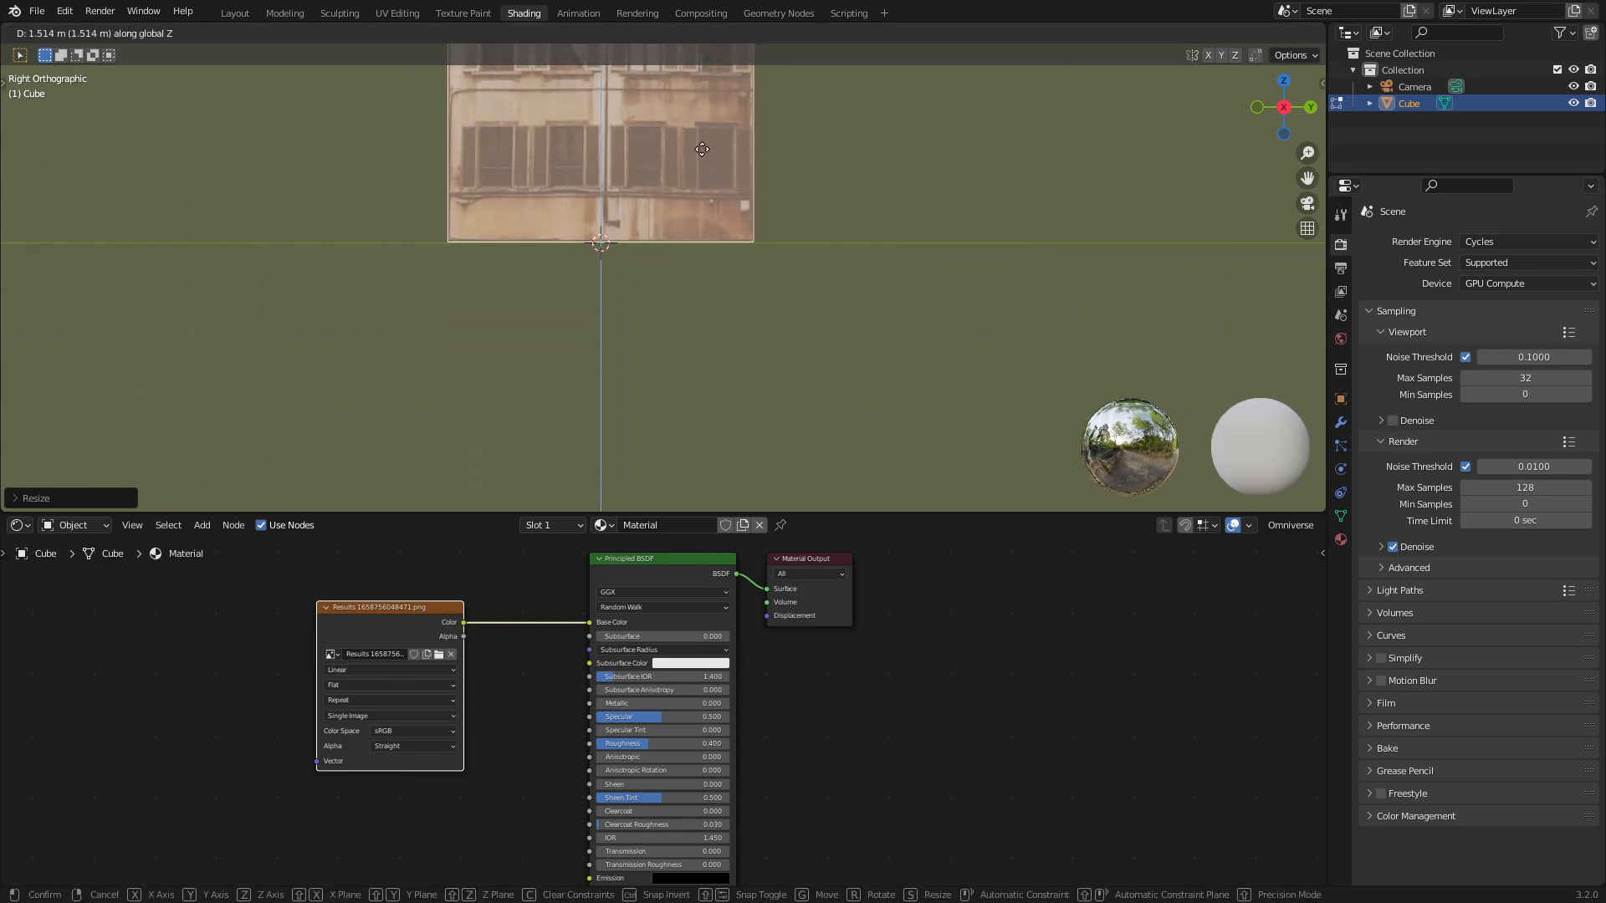
pyautogui.click(698, 132)
pyautogui.scroll(-1, 643, 251)
pyautogui.keyDown('shift'); pyautogui.moveTo(640, 252); pyautogui.dragTo(735, 340, button='middle'); pyautogui.keyUp('shift')
# Return to the Layout workspace in Object Mode and inspect the textured building in the rendered view
pyautogui.click(235, 13)
pyautogui.press('Tab')
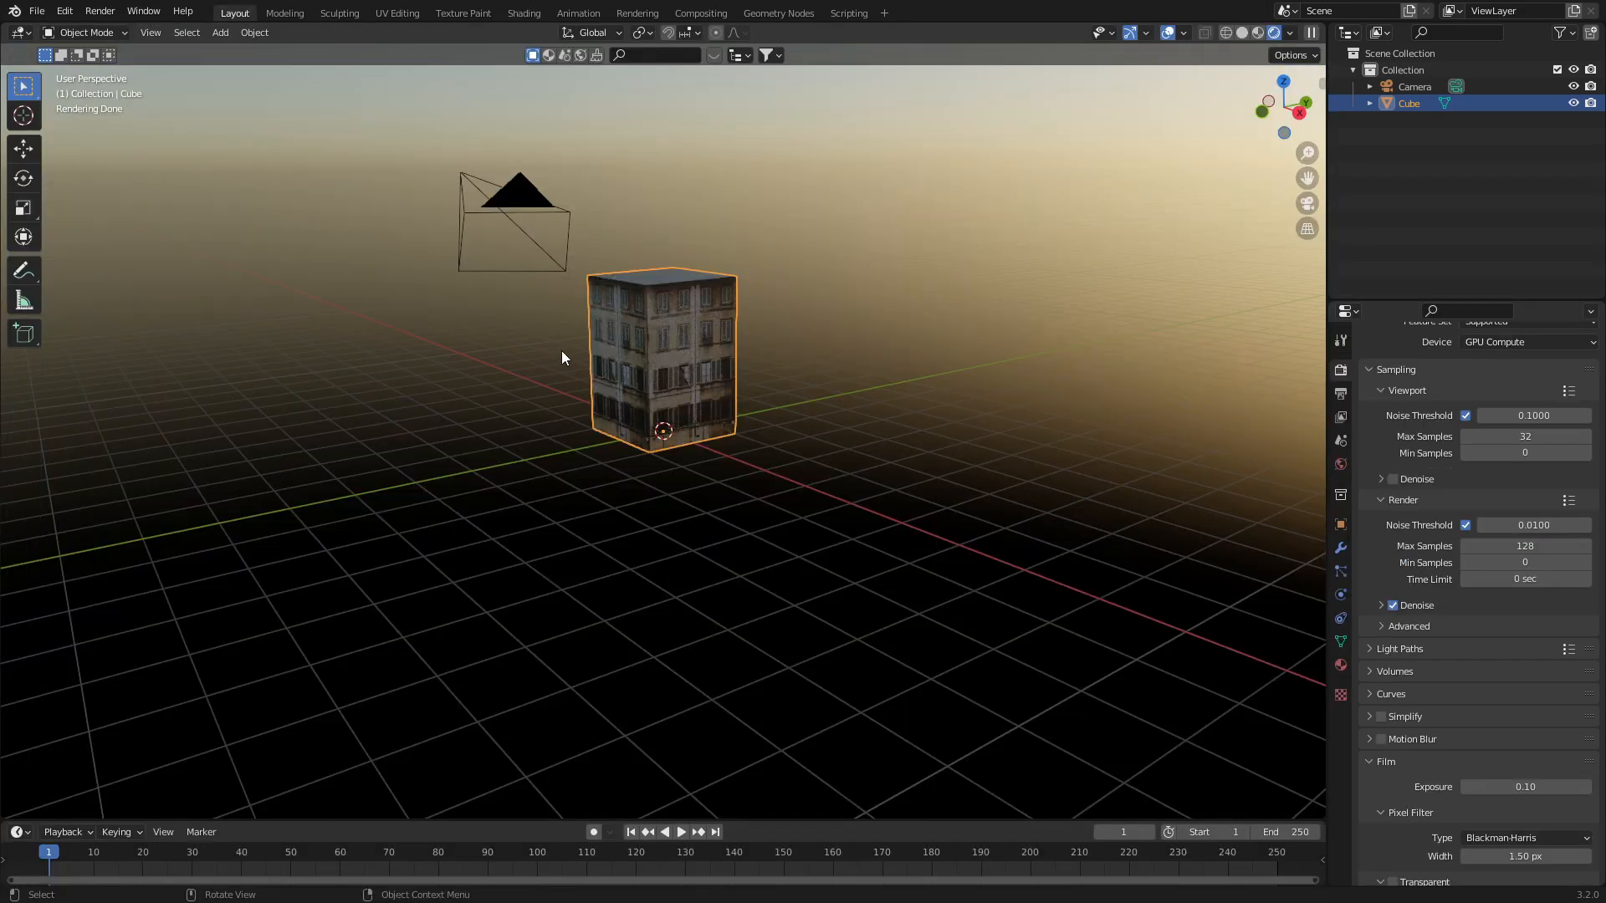
pyautogui.scroll(4, 560, 349)
pyautogui.moveTo(614, 367)
pyautogui.mouseDown(button='middle')
pyautogui.moveTo(729, 388)
pyautogui.moveTo(689, 374)
pyautogui.moveTo(825, 366)
pyautogui.moveTo(583, 373)
pyautogui.mouseUp(button='middle')
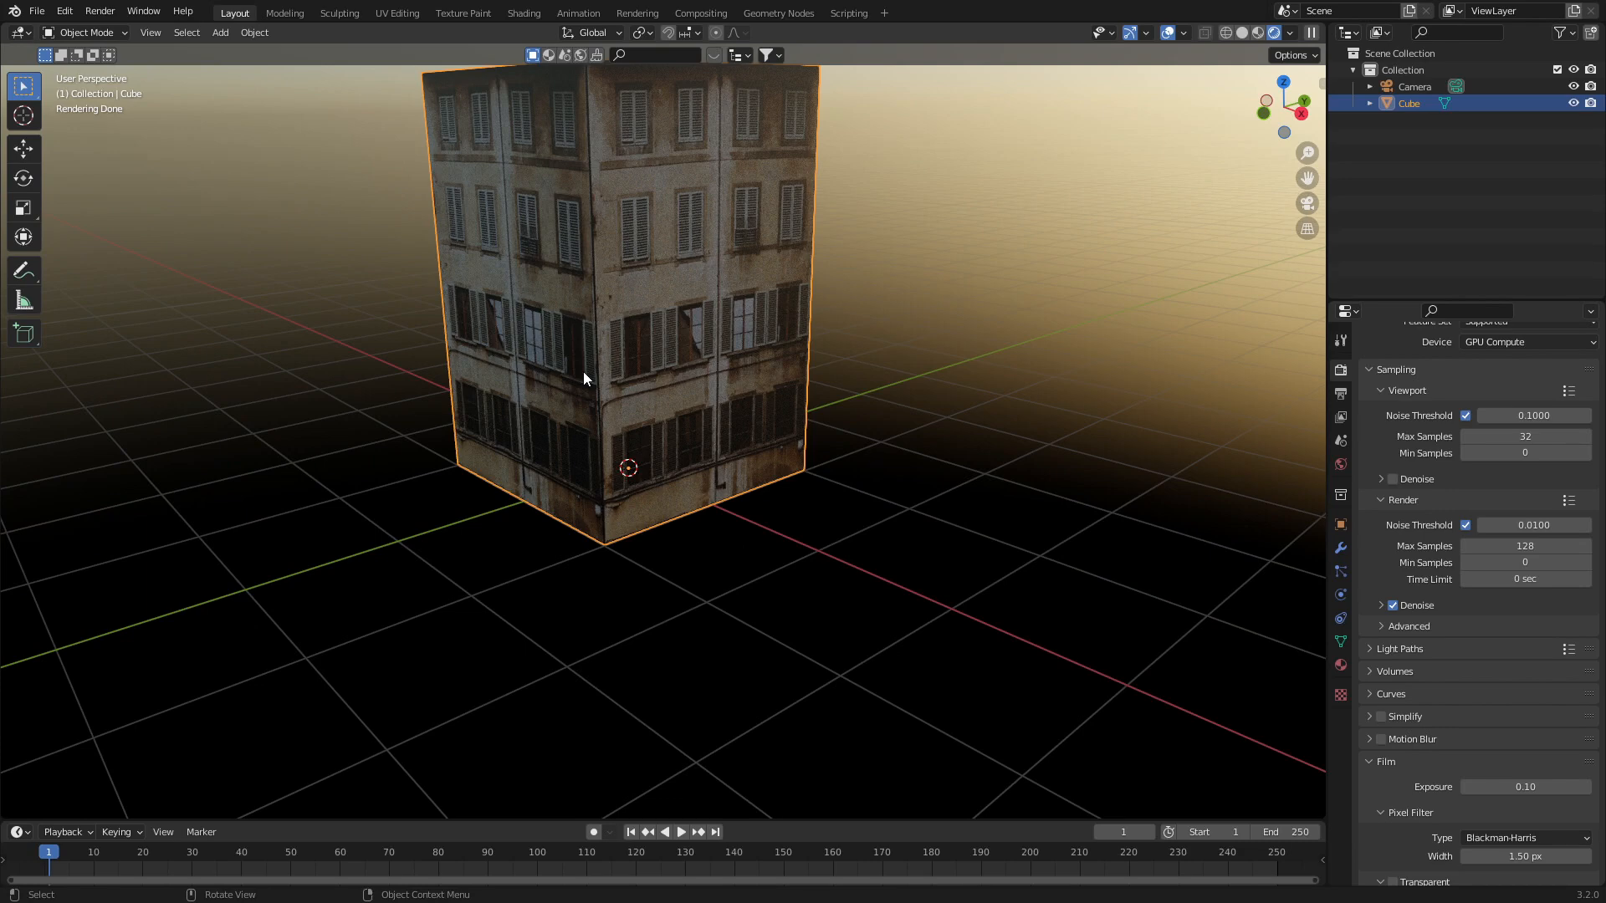
pyautogui.moveTo(583, 371); pyautogui.dragTo(619, 383, button='middle')
pyautogui.scroll(-1, 619, 383)
# In Edit Mode, delete every face of the building except the right side facade
pyautogui.press('Tab')
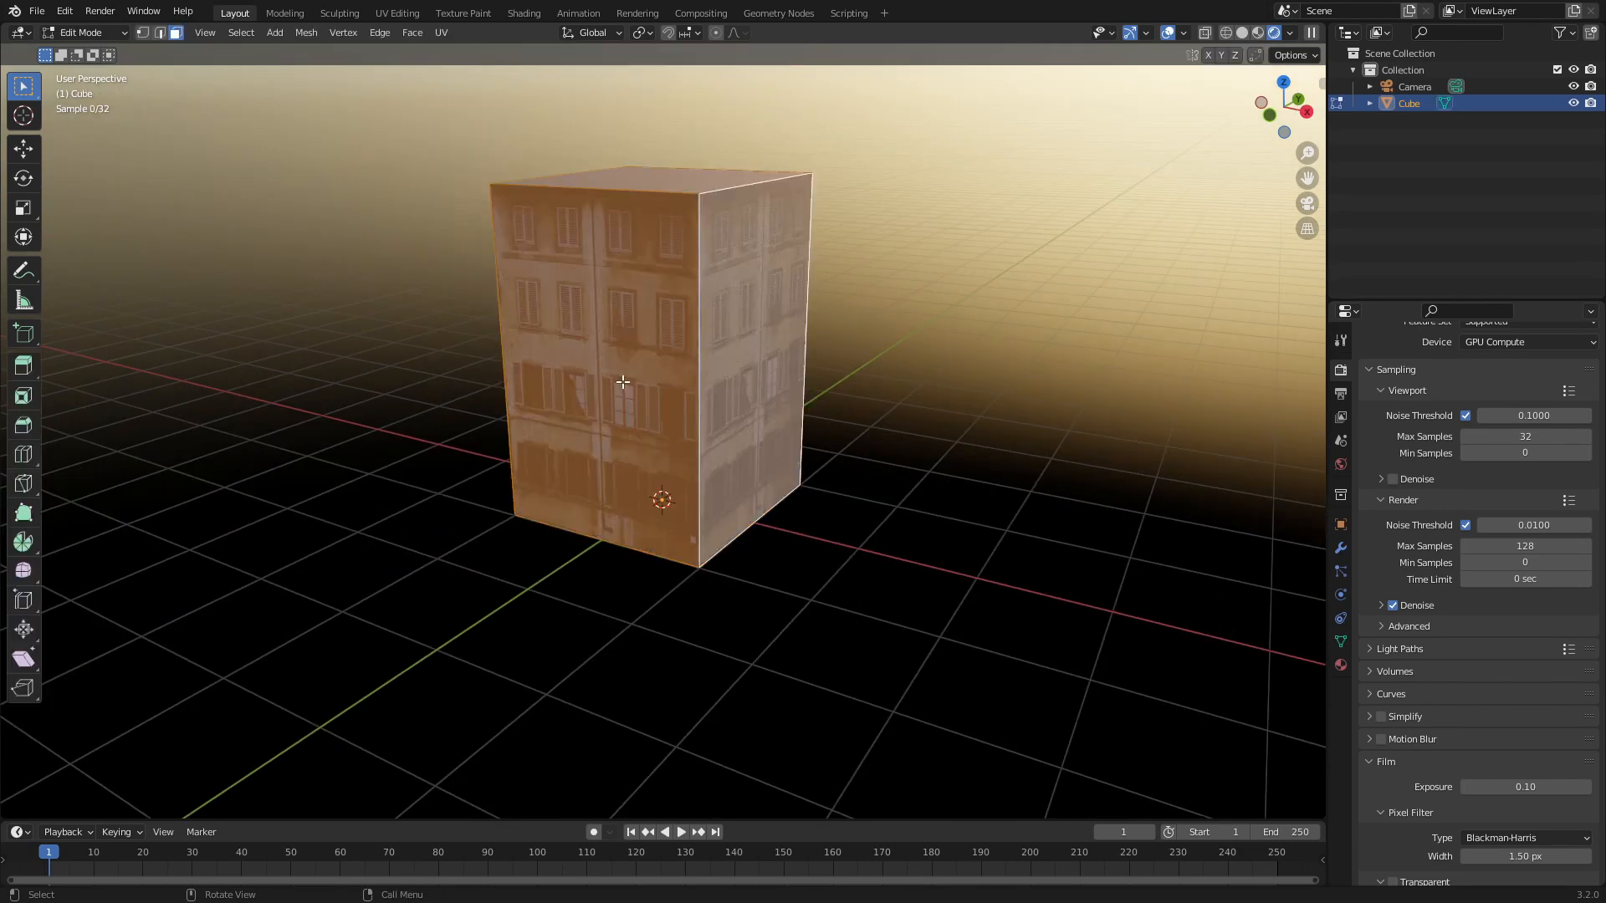
pyautogui.click(729, 370)
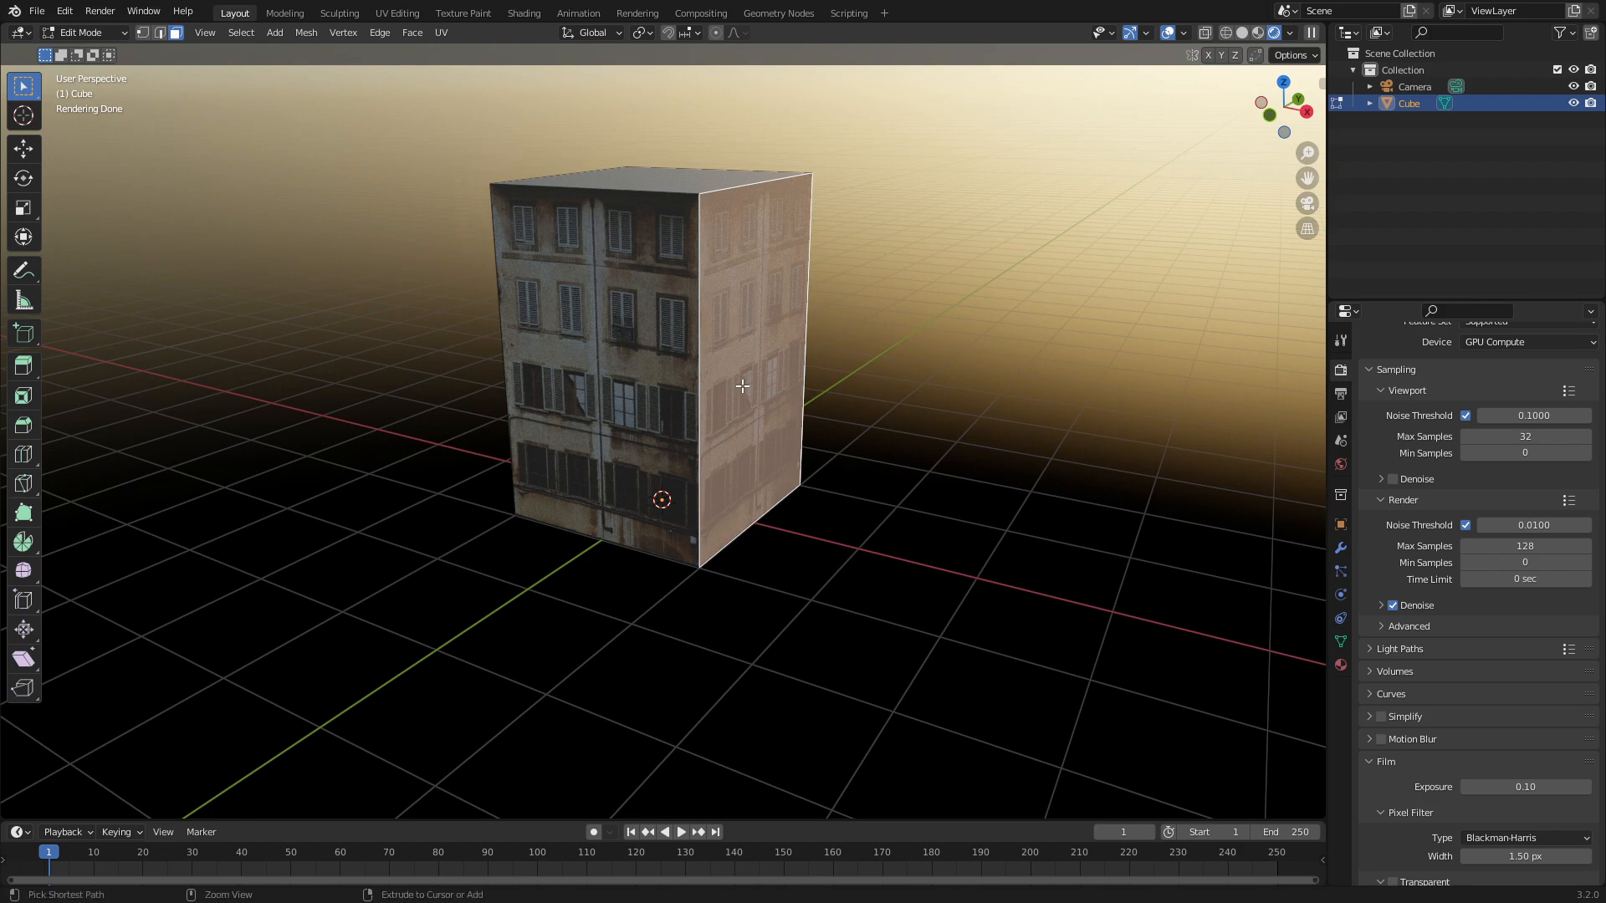
pyautogui.hotkey('ctrl', 'i')
pyautogui.press('x')
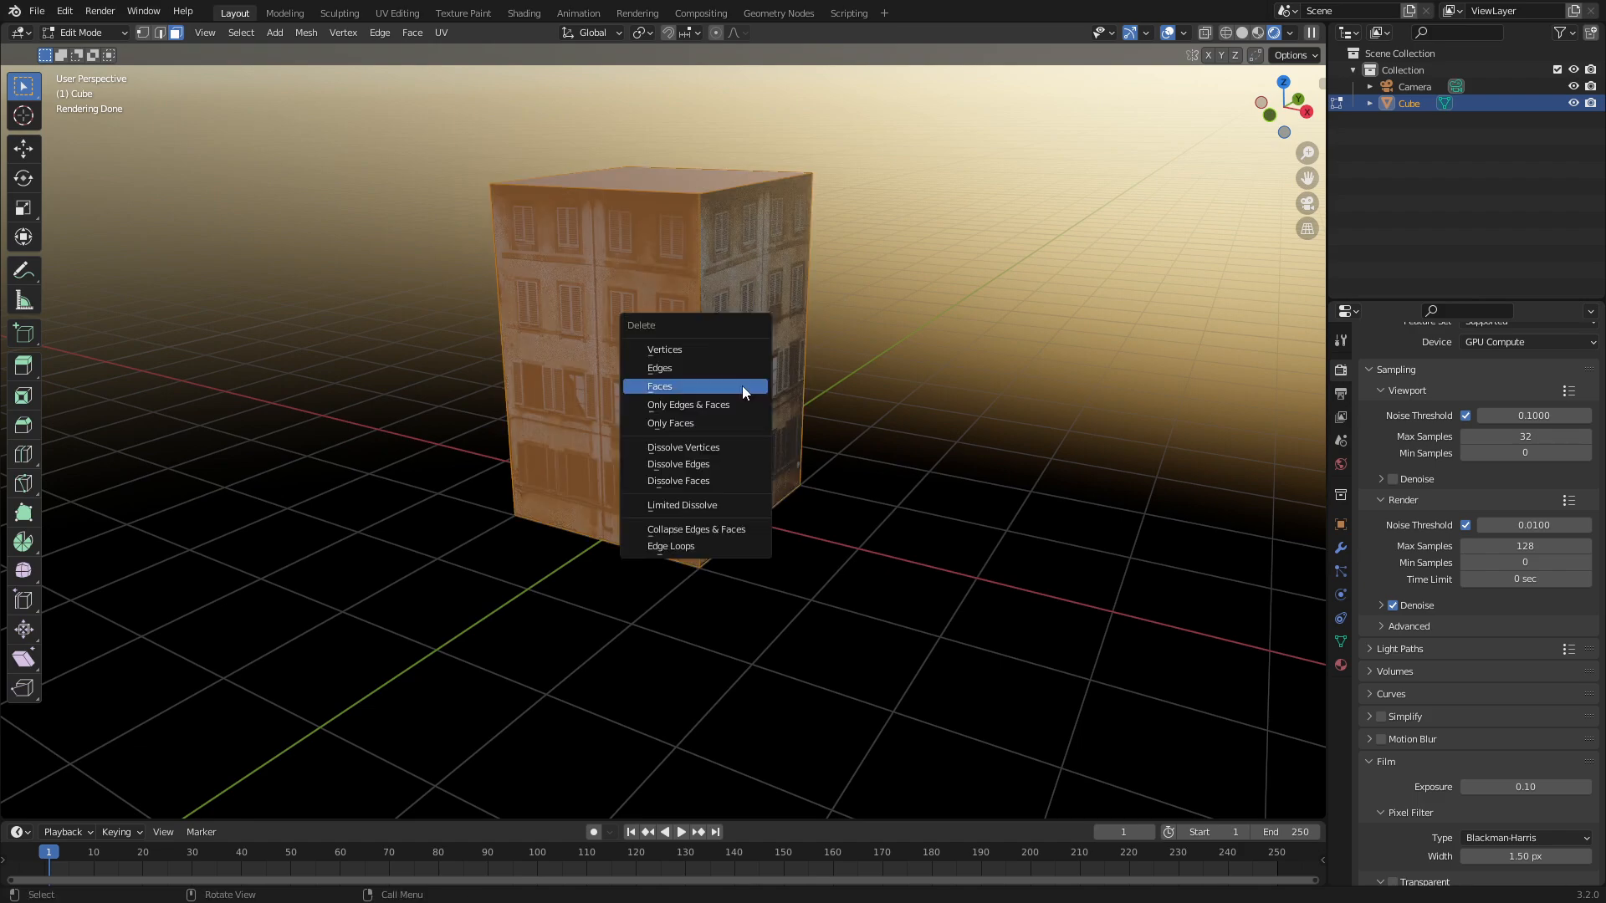
pyautogui.click(741, 384)
pyautogui.moveTo(741, 385); pyautogui.dragTo(614, 382, button='middle')
pyautogui.scroll(2, 614, 383)
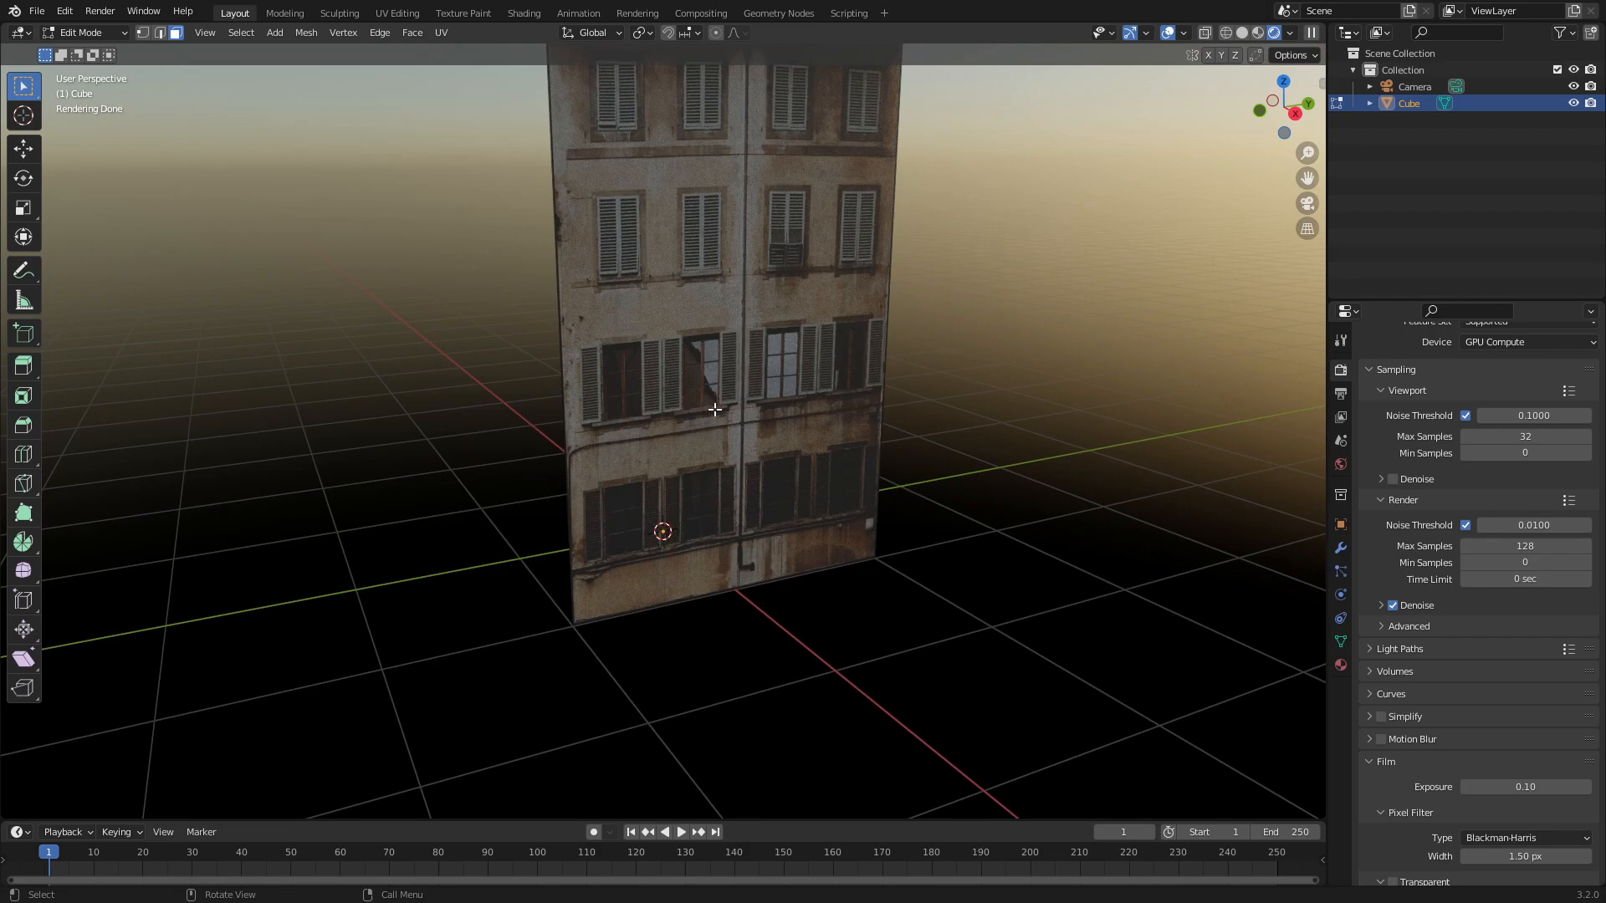
# In the right orthographic view, add a horizontal loop cut across the facade at the top of the lowest windows' lintels
pyautogui.moveTo(710, 409); pyautogui.dragTo(681, 394, button='middle')
pyautogui.scroll(1, 681, 393)
pyautogui.press('KP_3')
pyautogui.keyDown('shift'); pyautogui.moveTo(760, 306); pyautogui.dragTo(750, 420, button='middle'); pyautogui.keyUp('shift')
pyautogui.scroll(2, 776, 407)
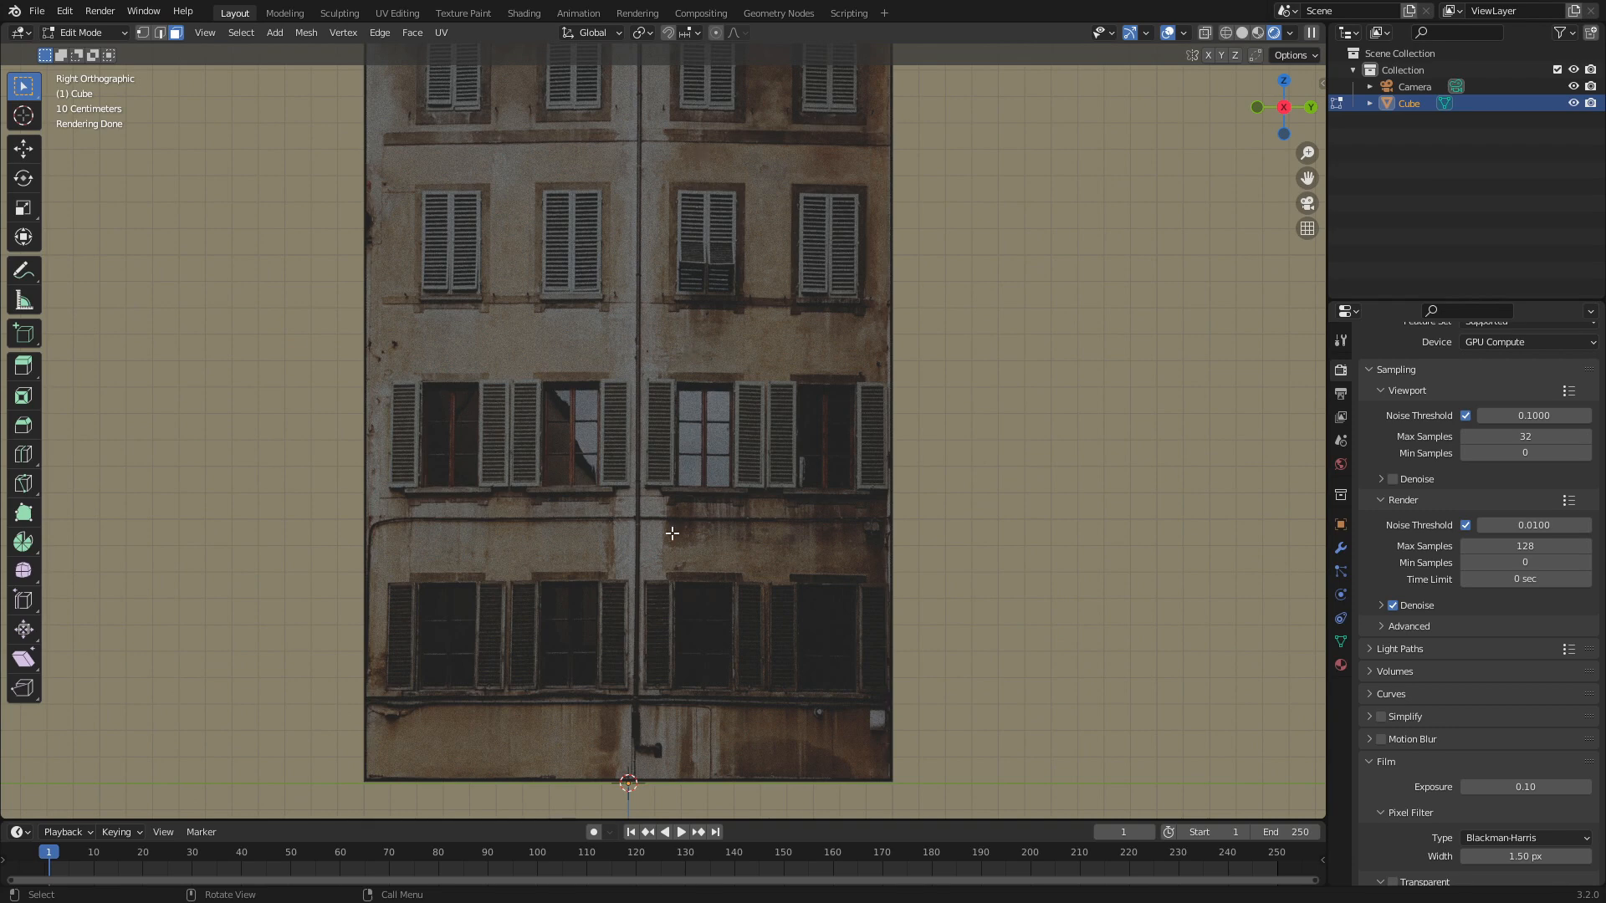
pyautogui.keyDown('shift'); pyautogui.moveTo(657, 576); pyautogui.dragTo(652, 476, button='middle'); pyautogui.keyUp('shift')
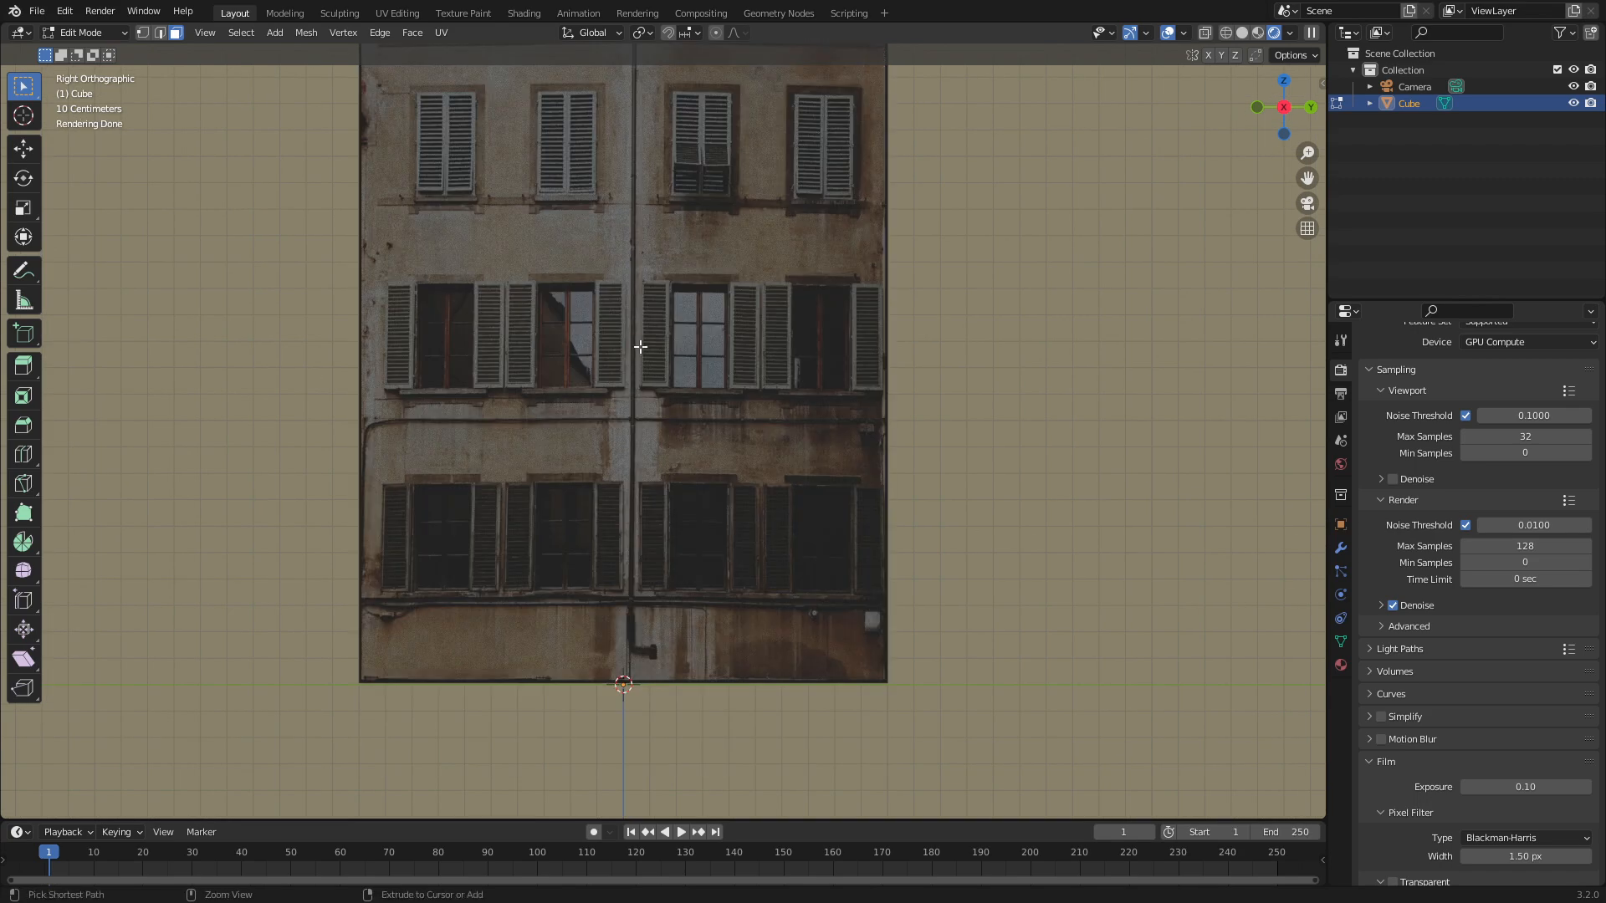
pyautogui.hotkey('ctrl', 'r')
pyautogui.moveTo(884, 296); pyautogui.dragTo(908, 485)
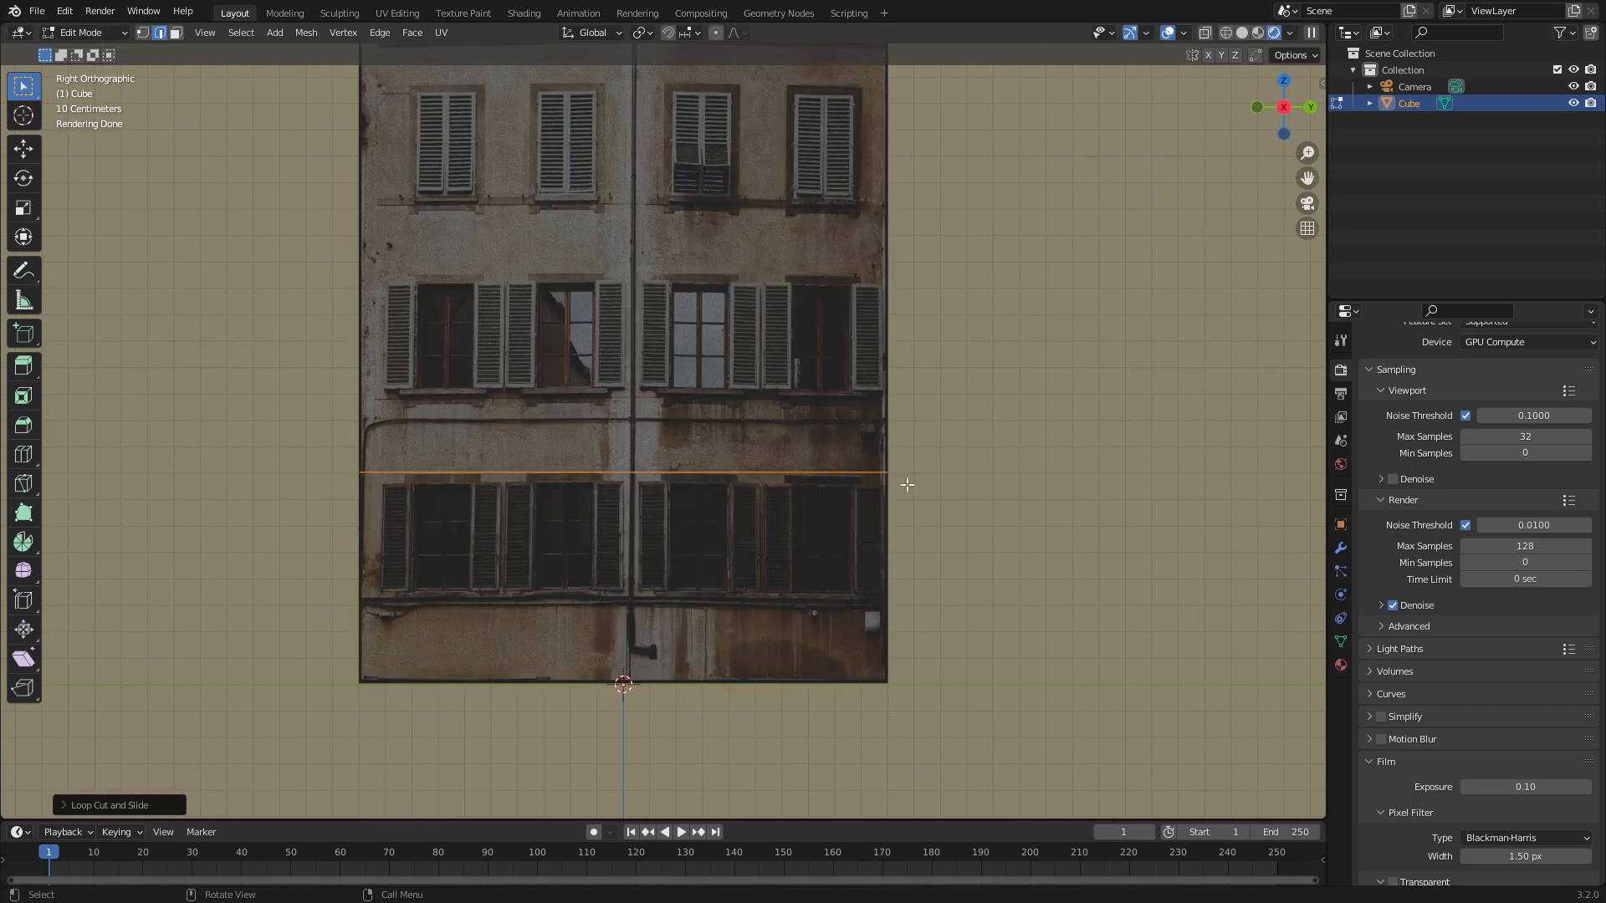
# Switch the viewport to Material Preview shading and add a horizontal loop cut along the top edge of the lowest window row's shutters
pyautogui.click(1258, 33)
pyautogui.scroll(6, 780, 618)
pyautogui.keyDown('shift'); pyautogui.moveTo(780, 617); pyautogui.dragTo(1147, 453, button='middle'); pyautogui.keyUp('shift')
pyautogui.scroll(2, 724, 466)
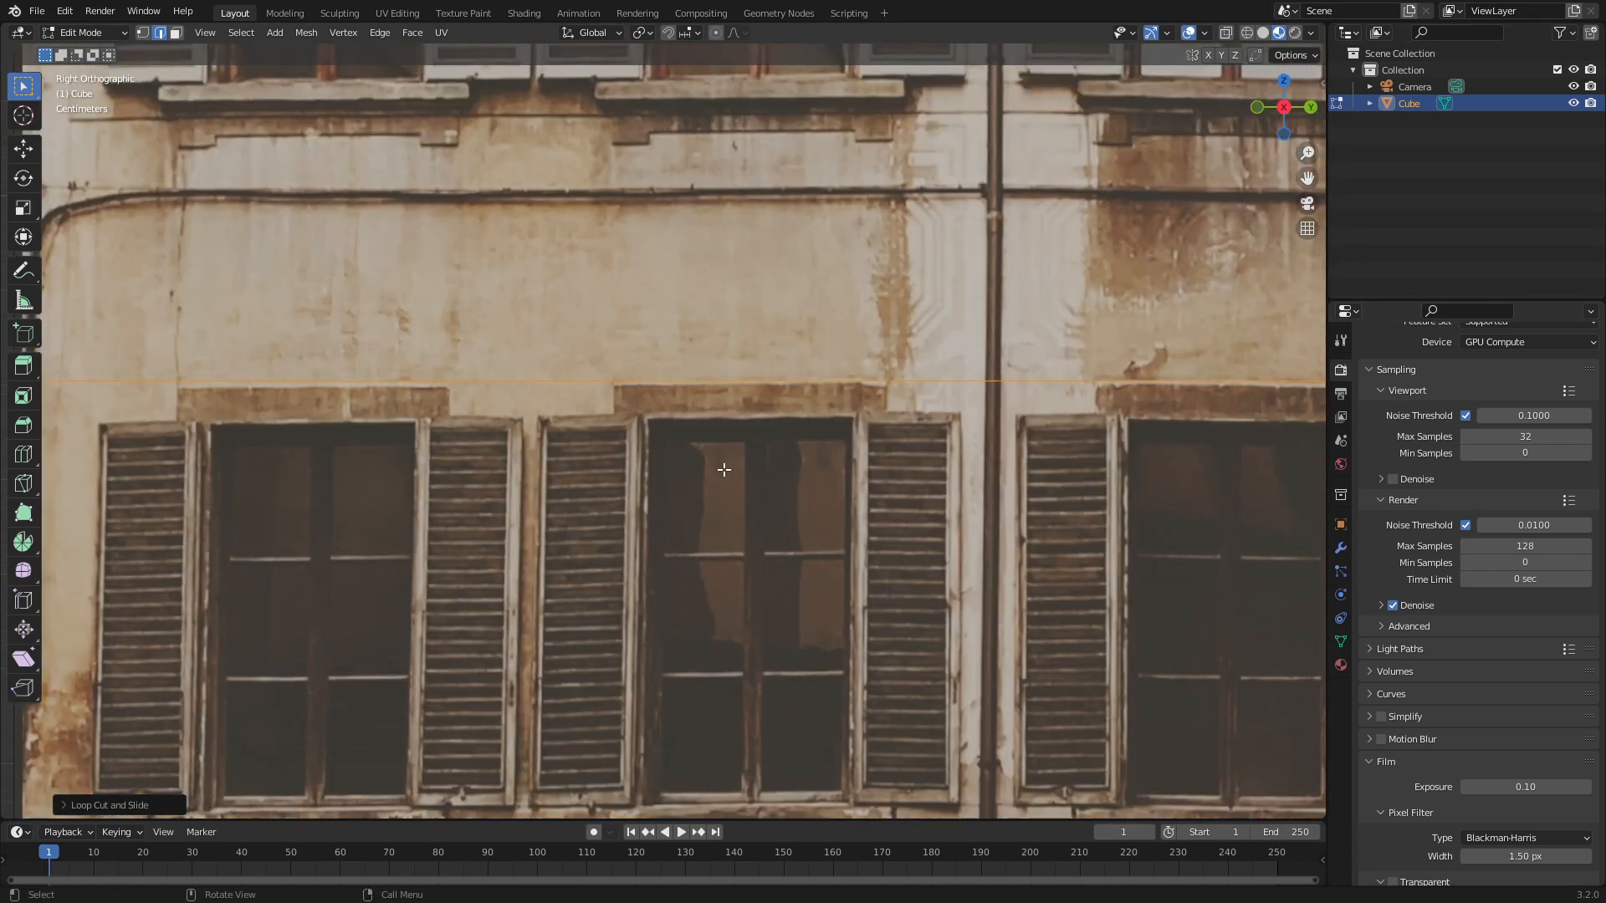
pyautogui.scroll(-2, 258, 481)
pyautogui.hotkey('ctrl', 'r')
pyautogui.click(113, 620)
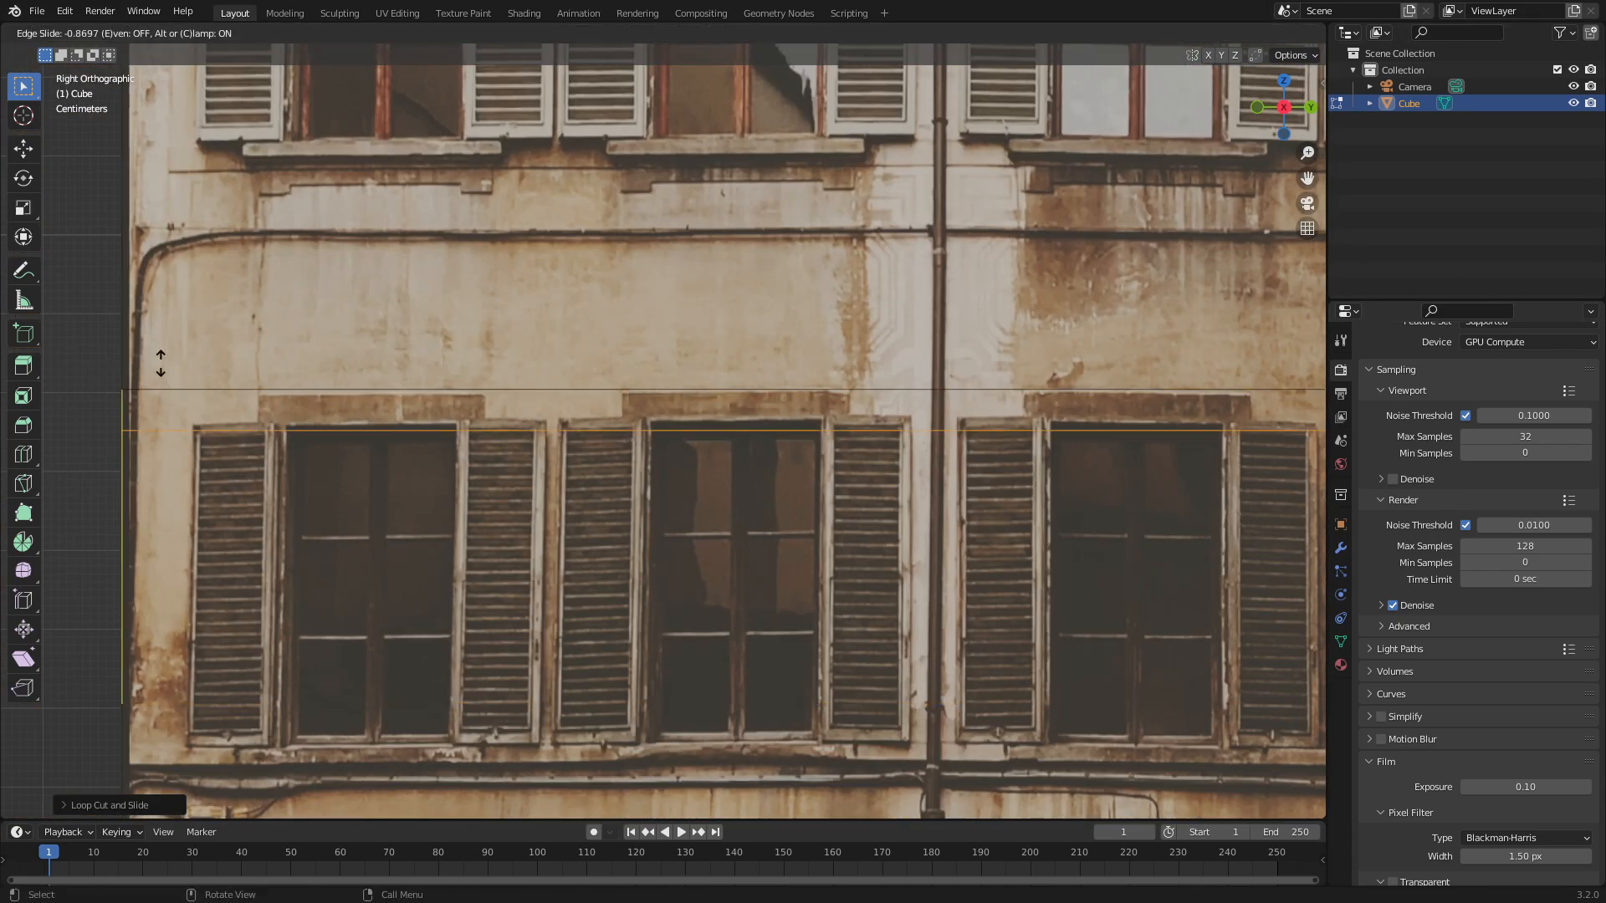
pyautogui.click(154, 358)
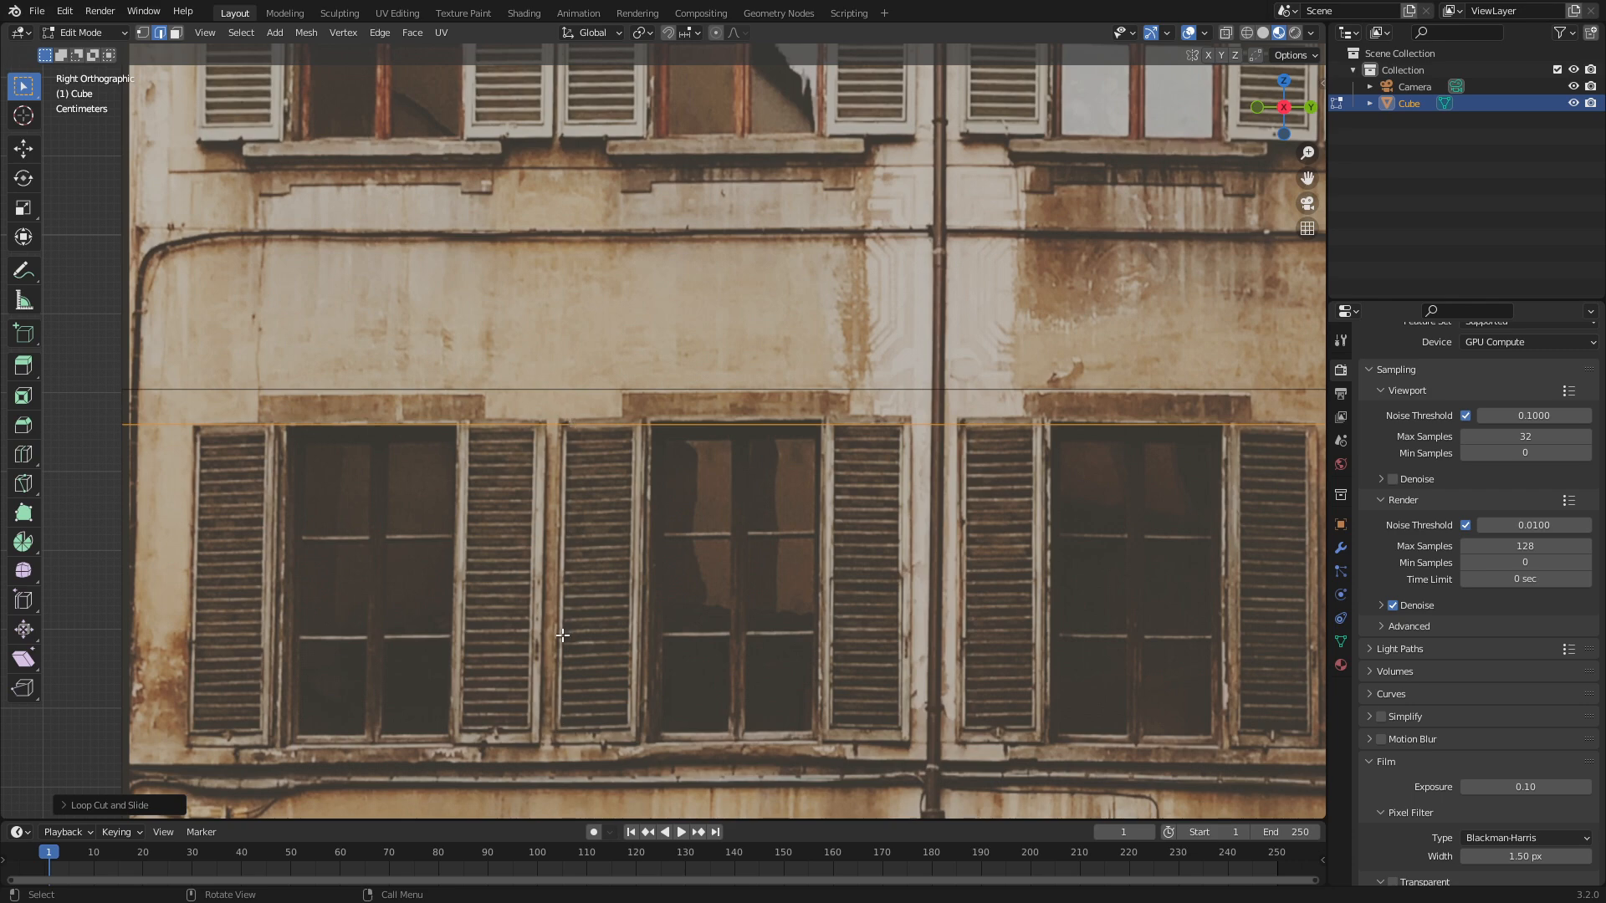
# Add two vertical loop cuts, one on each side of the leftmost shutter in the lowest window row
pyautogui.scroll(-2, 645, 696)
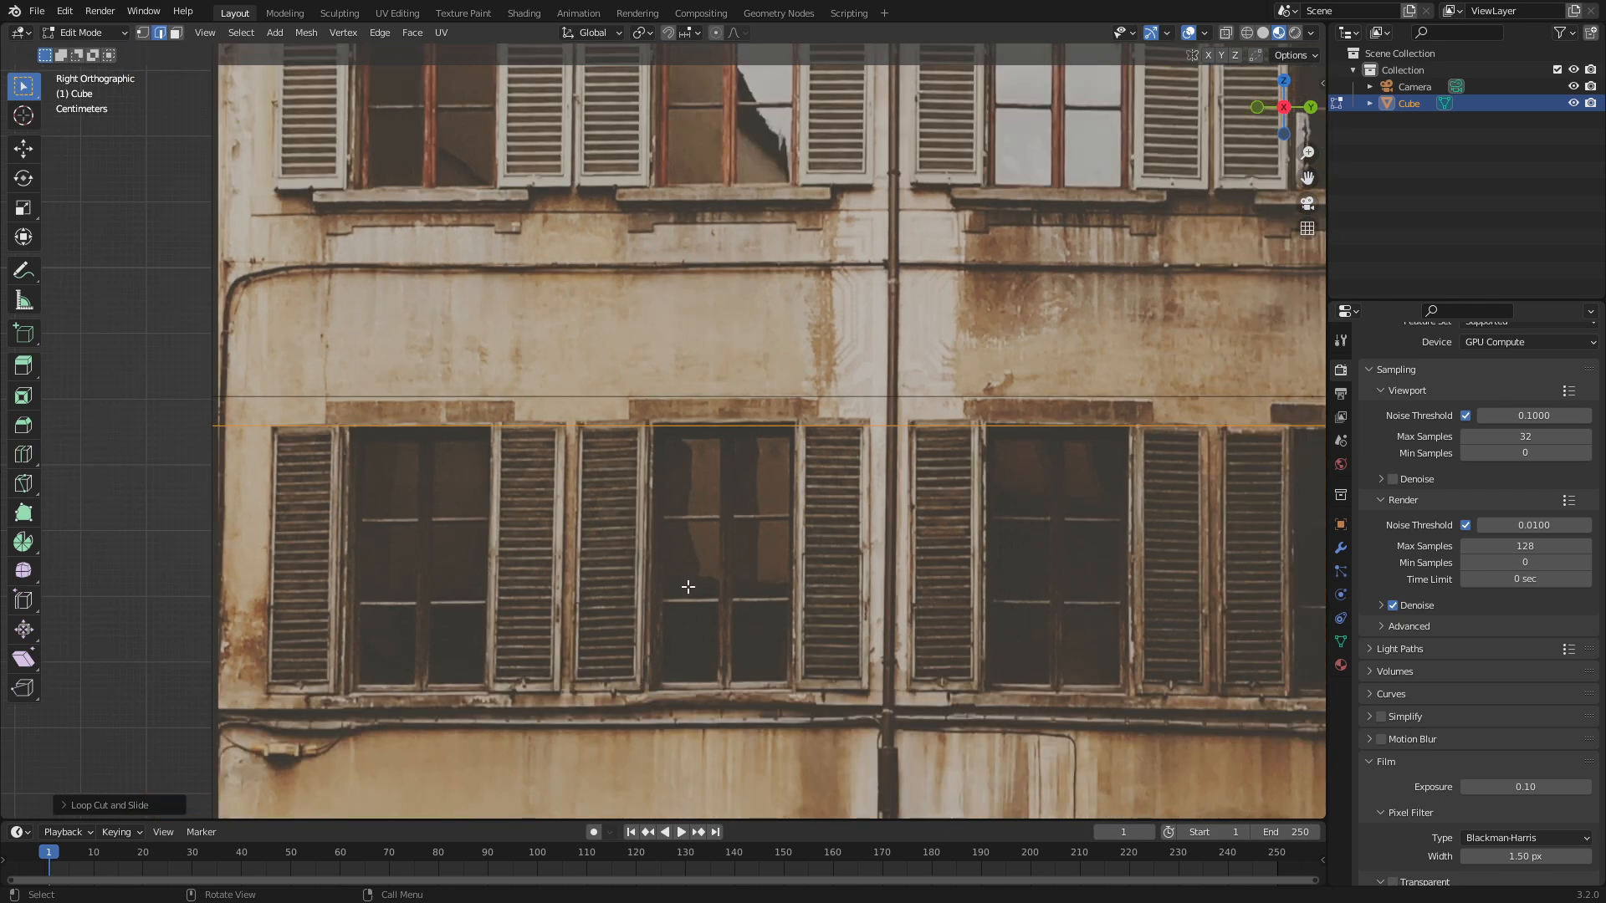
pyautogui.keyDown('shift'); pyautogui.moveTo(687, 587); pyautogui.dragTo(672, 543, button='middle'); pyautogui.keyUp('shift')
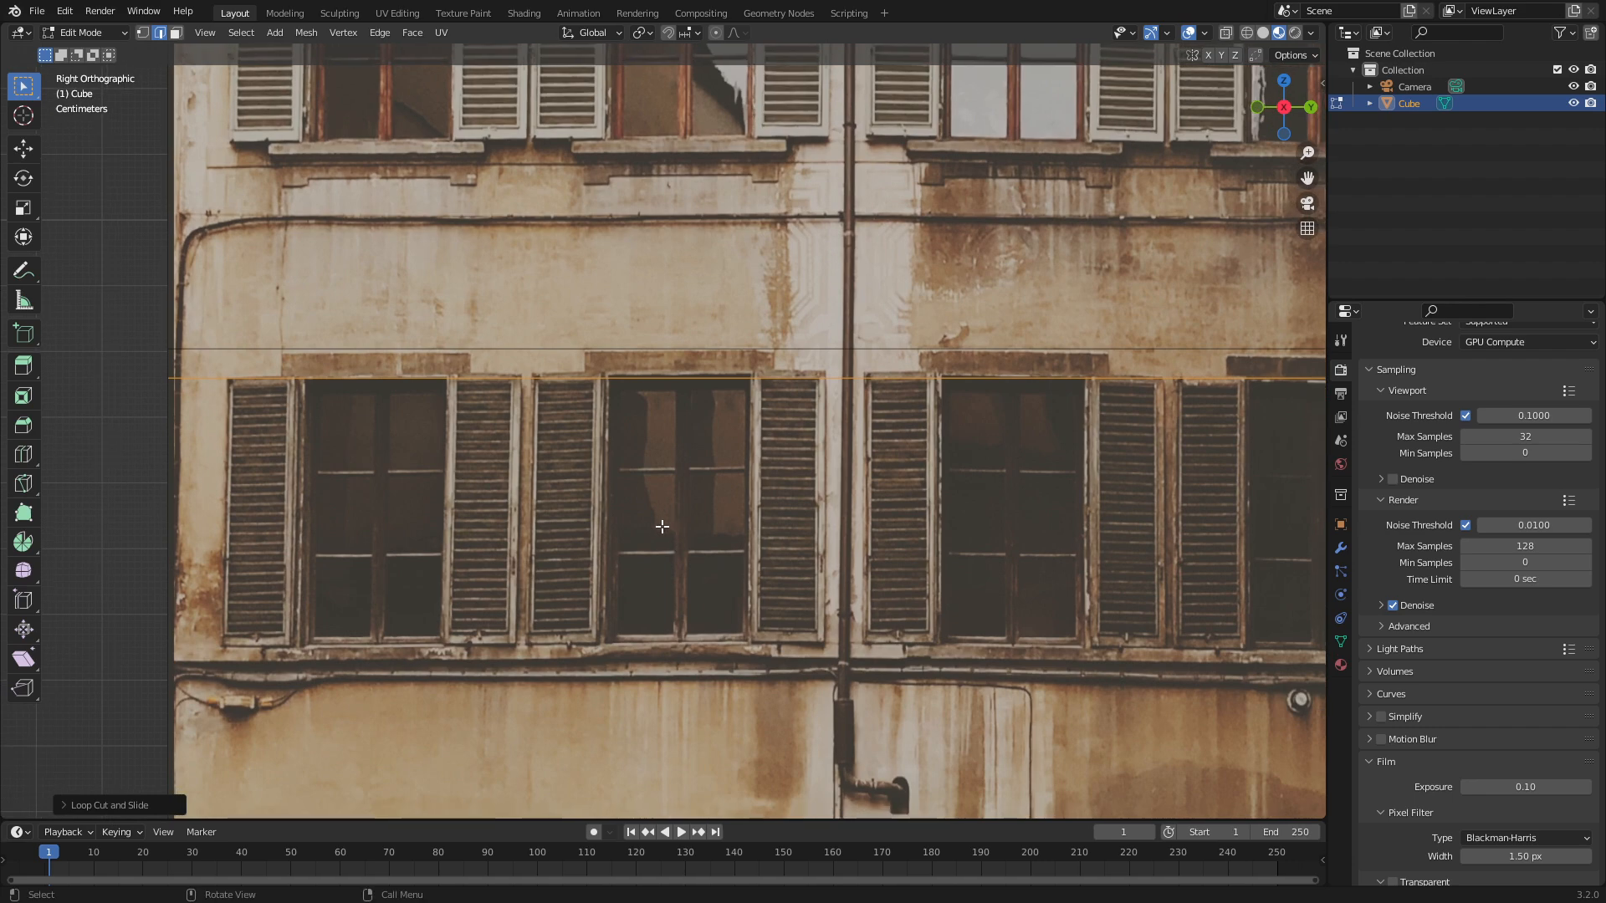
pyautogui.keyDown('shift'); pyautogui.moveTo(487, 558); pyautogui.dragTo(653, 494, button='middle'); pyautogui.keyUp('shift')
pyautogui.hotkey('ctrl', 'r')
pyautogui.click(997, 793)
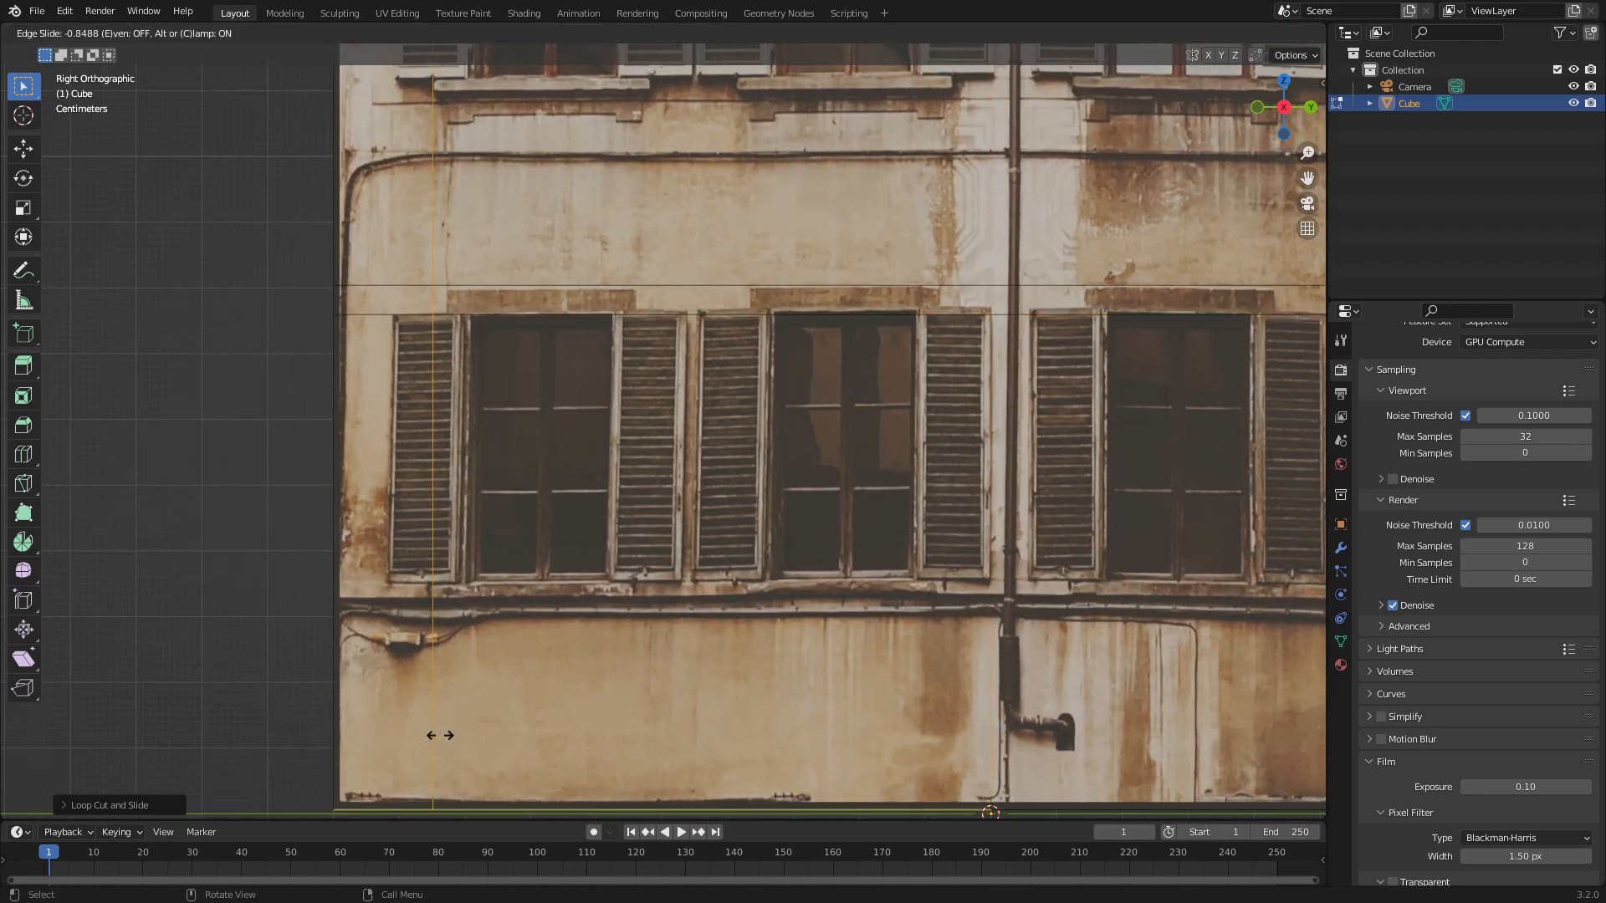
pyautogui.click(393, 736)
pyautogui.hotkey('ctrl', 'r')
pyautogui.click(1023, 805)
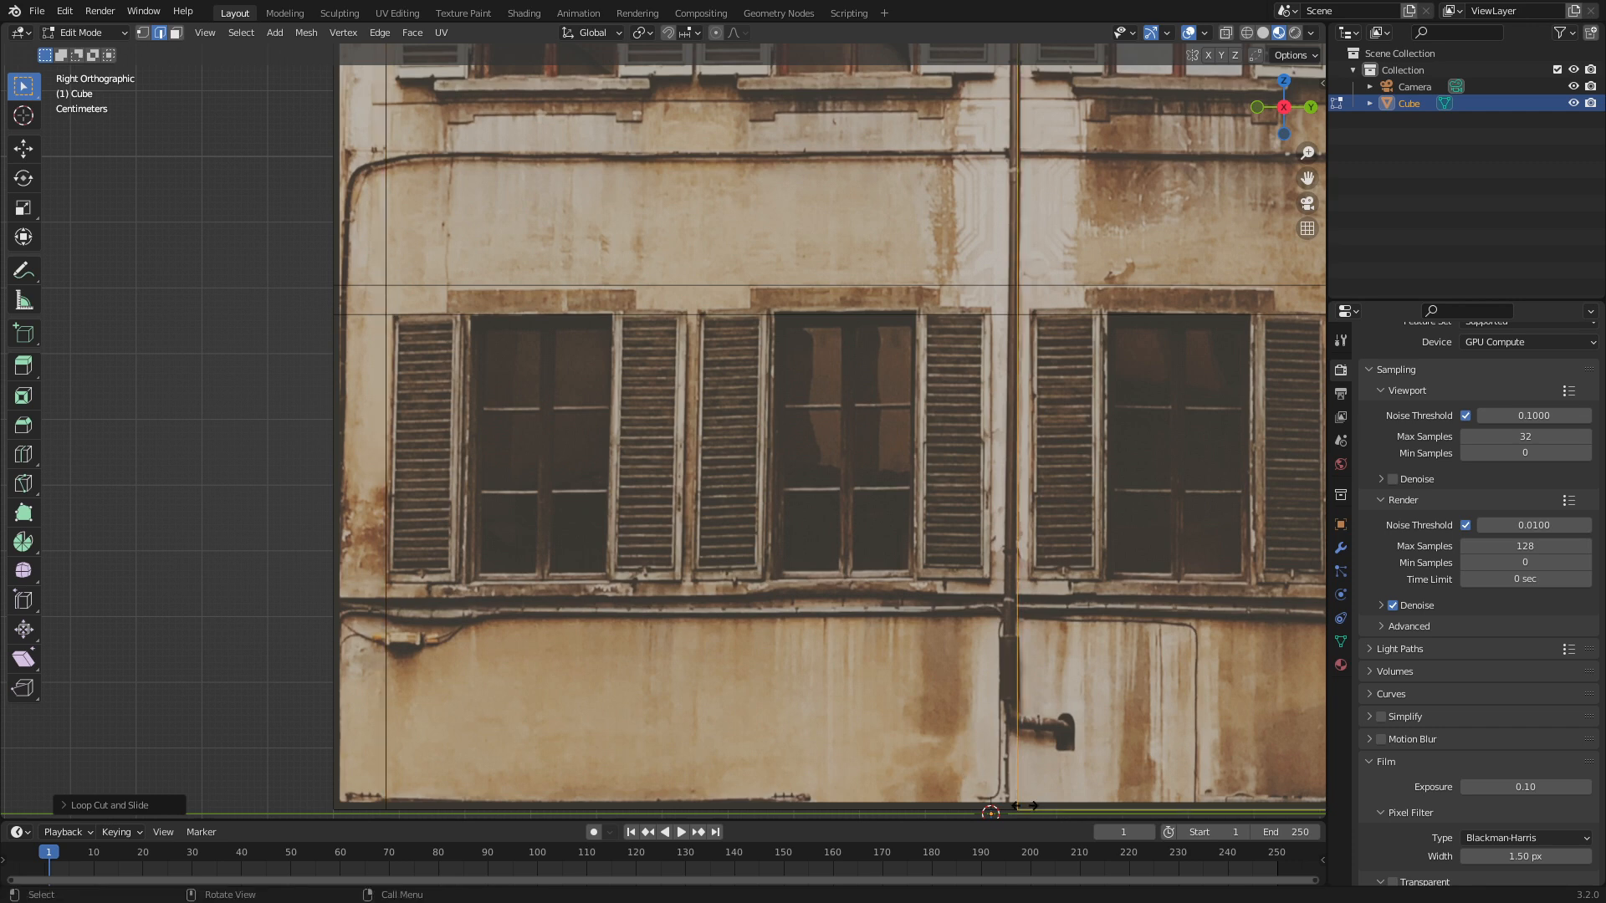
pyautogui.click(464, 763)
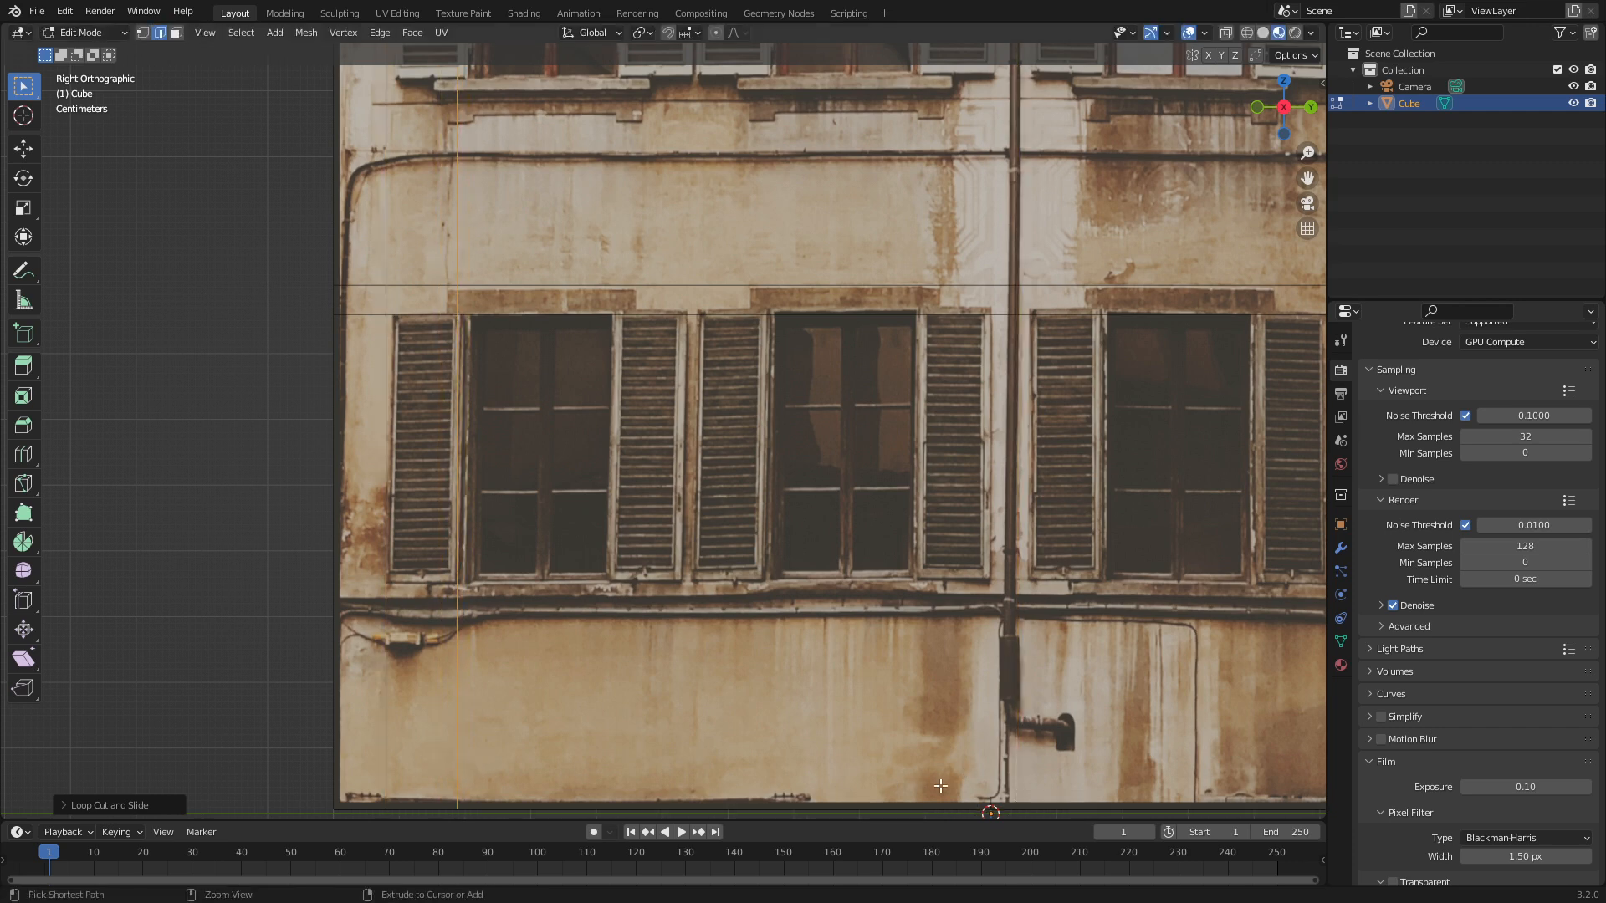
# Add two vertical loop cuts, one on each side of the first window's right shutter
pyautogui.hotkey('ctrl', 'r')
pyautogui.click(614, 502)
pyautogui.click(609, 471)
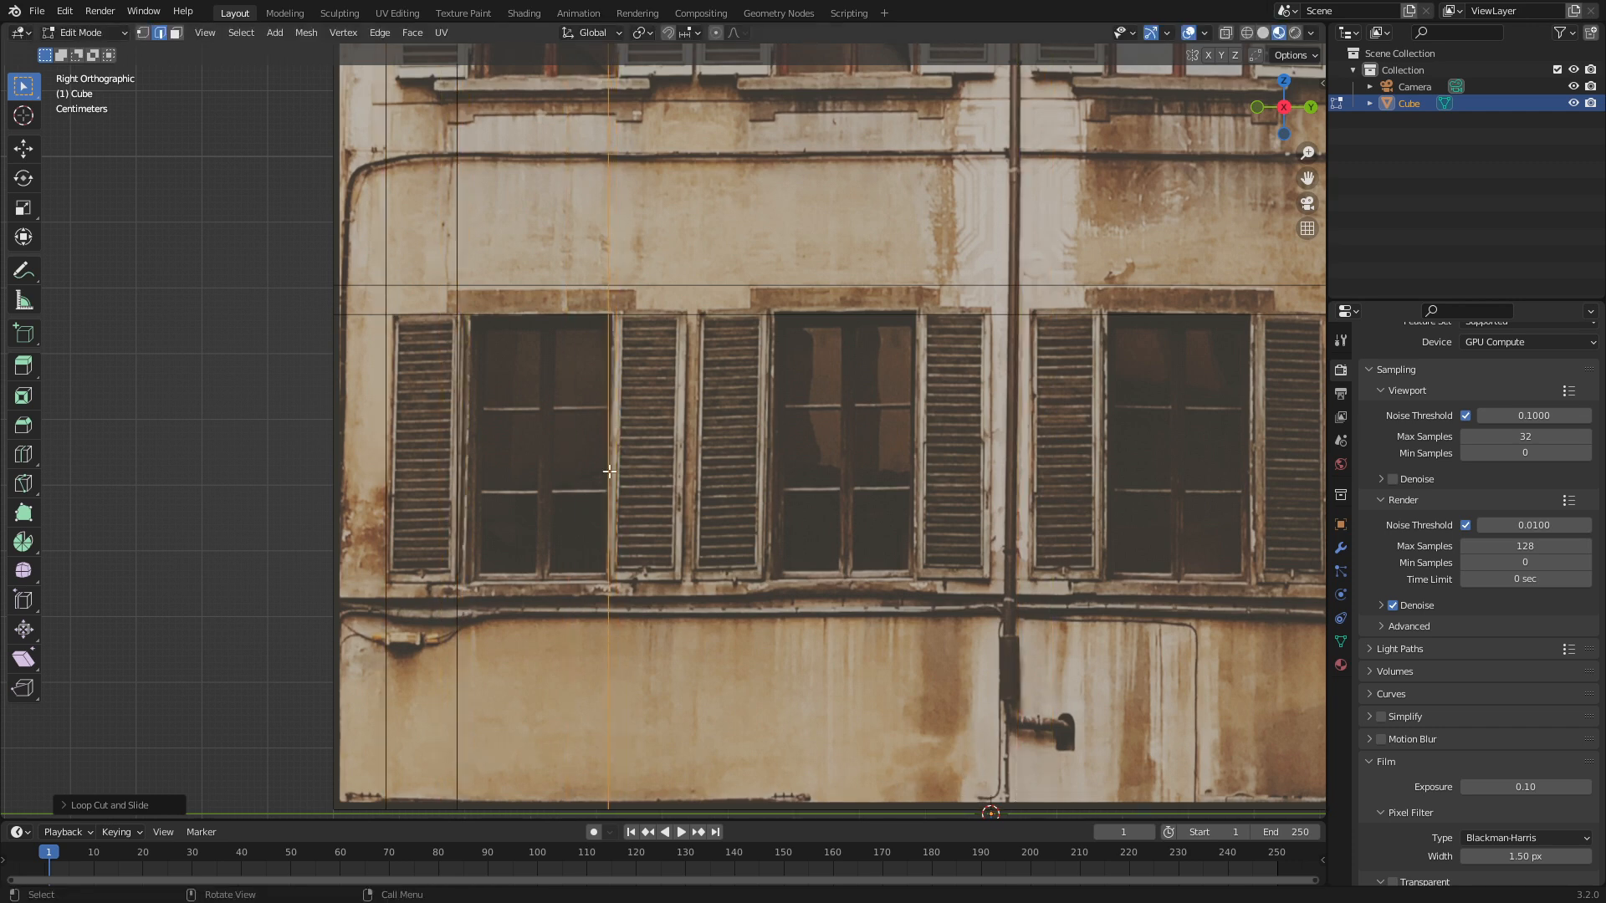
pyautogui.hotkey('ctrl', 'r')
pyautogui.click(1041, 778)
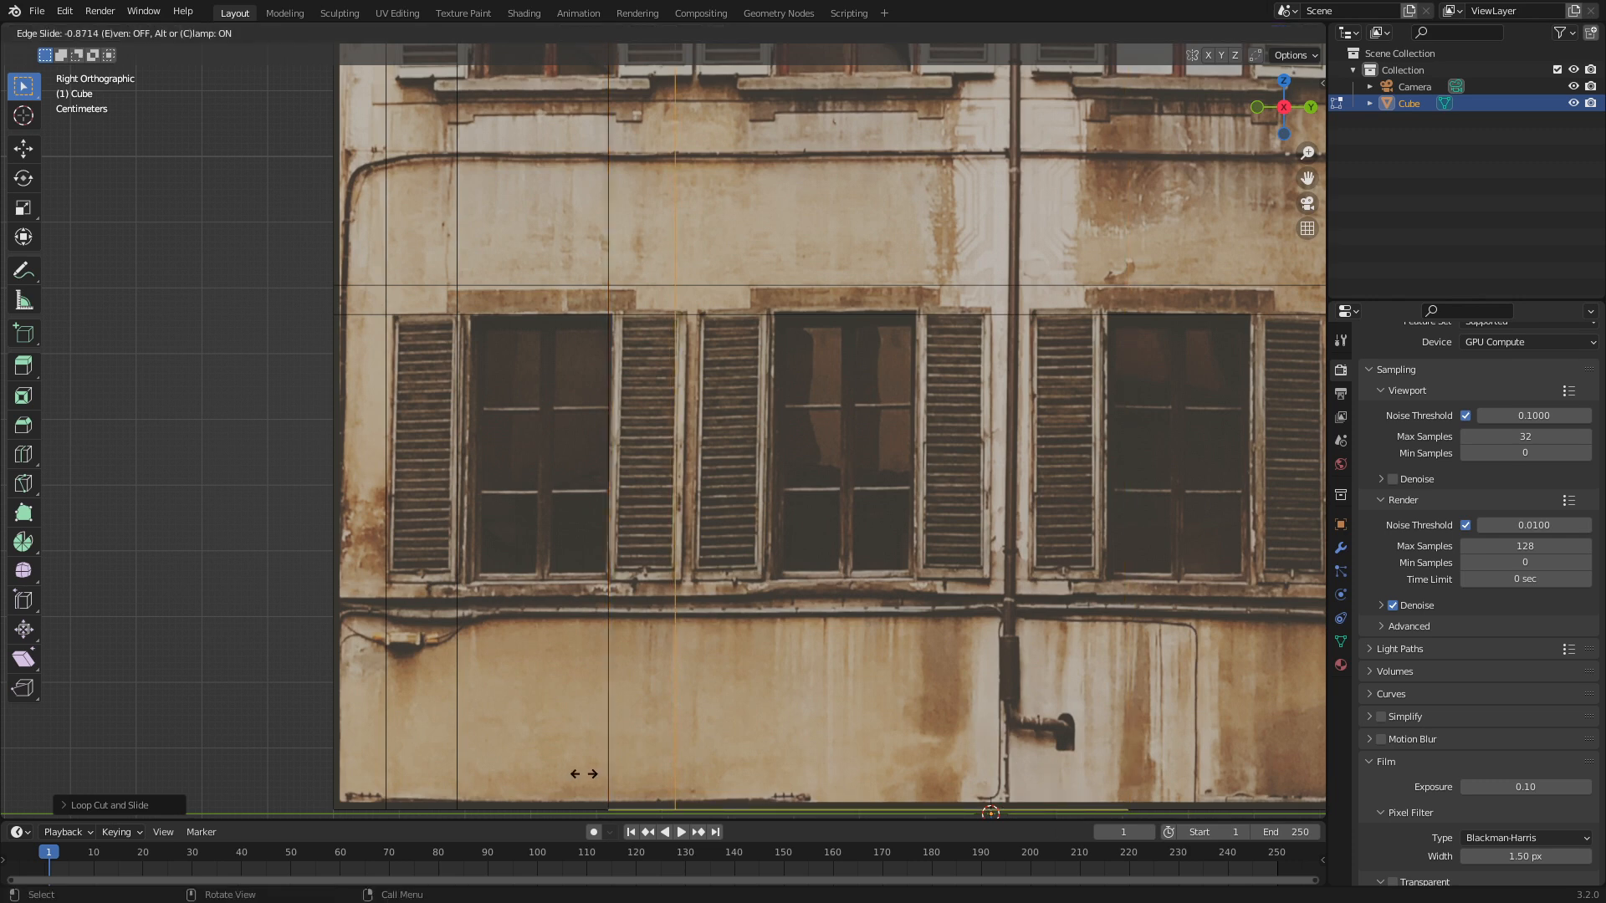
pyautogui.click(589, 771)
# Add two vertical loop cuts, one on each side of the second window's left shutter
pyautogui.hotkey('ctrl', 'r')
pyautogui.click(1008, 799)
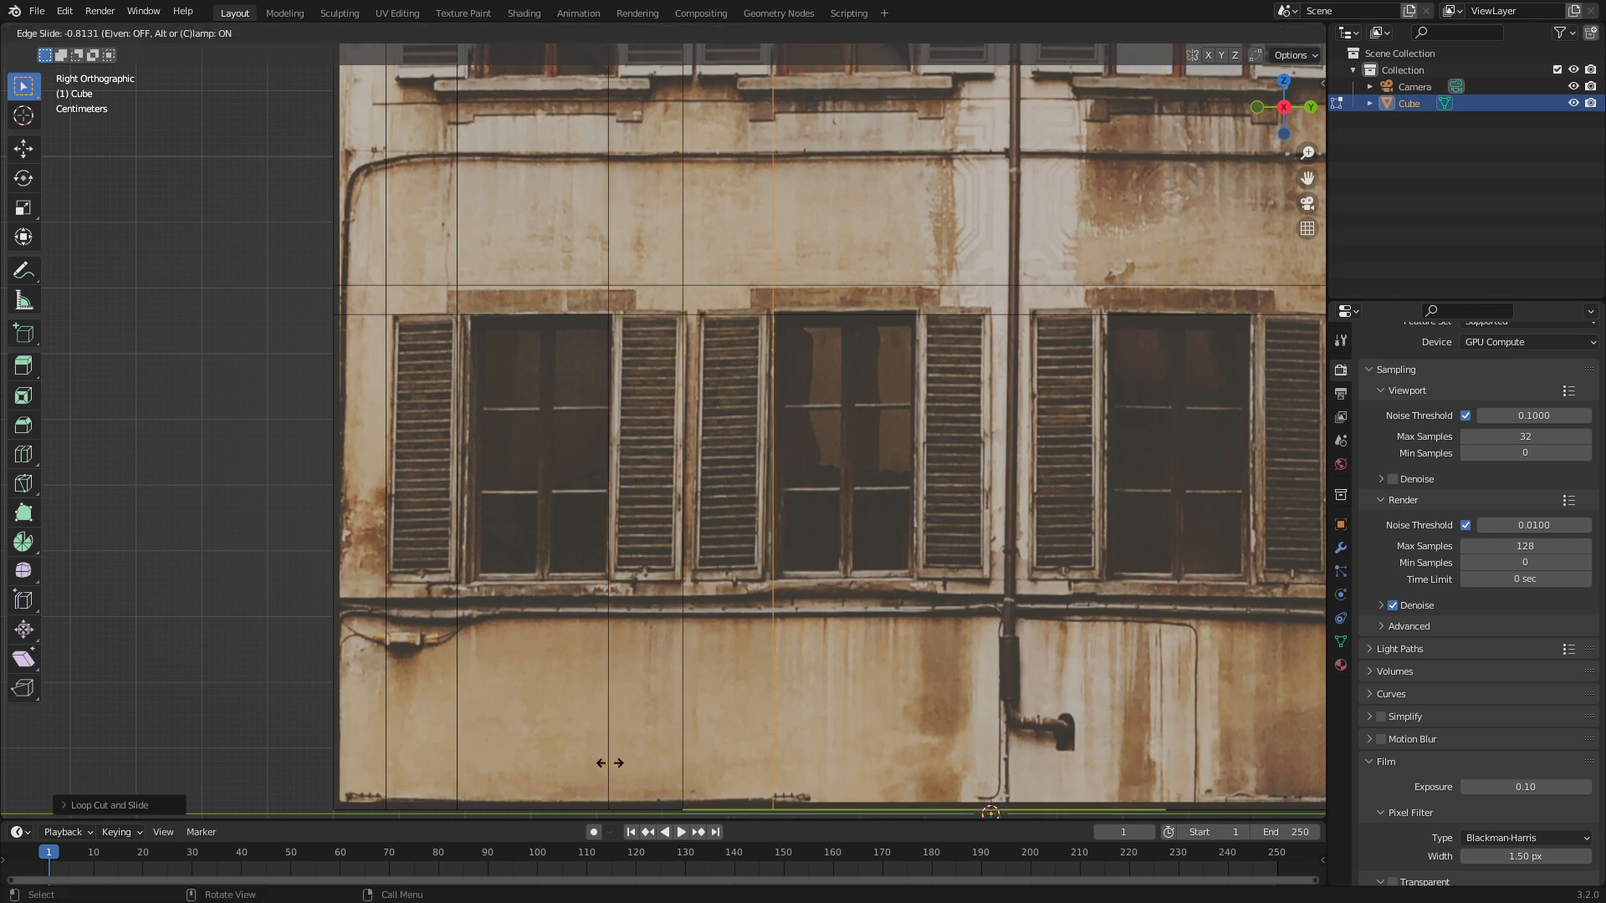
pyautogui.click(531, 757)
pyautogui.hotkey('ctrl', 'r')
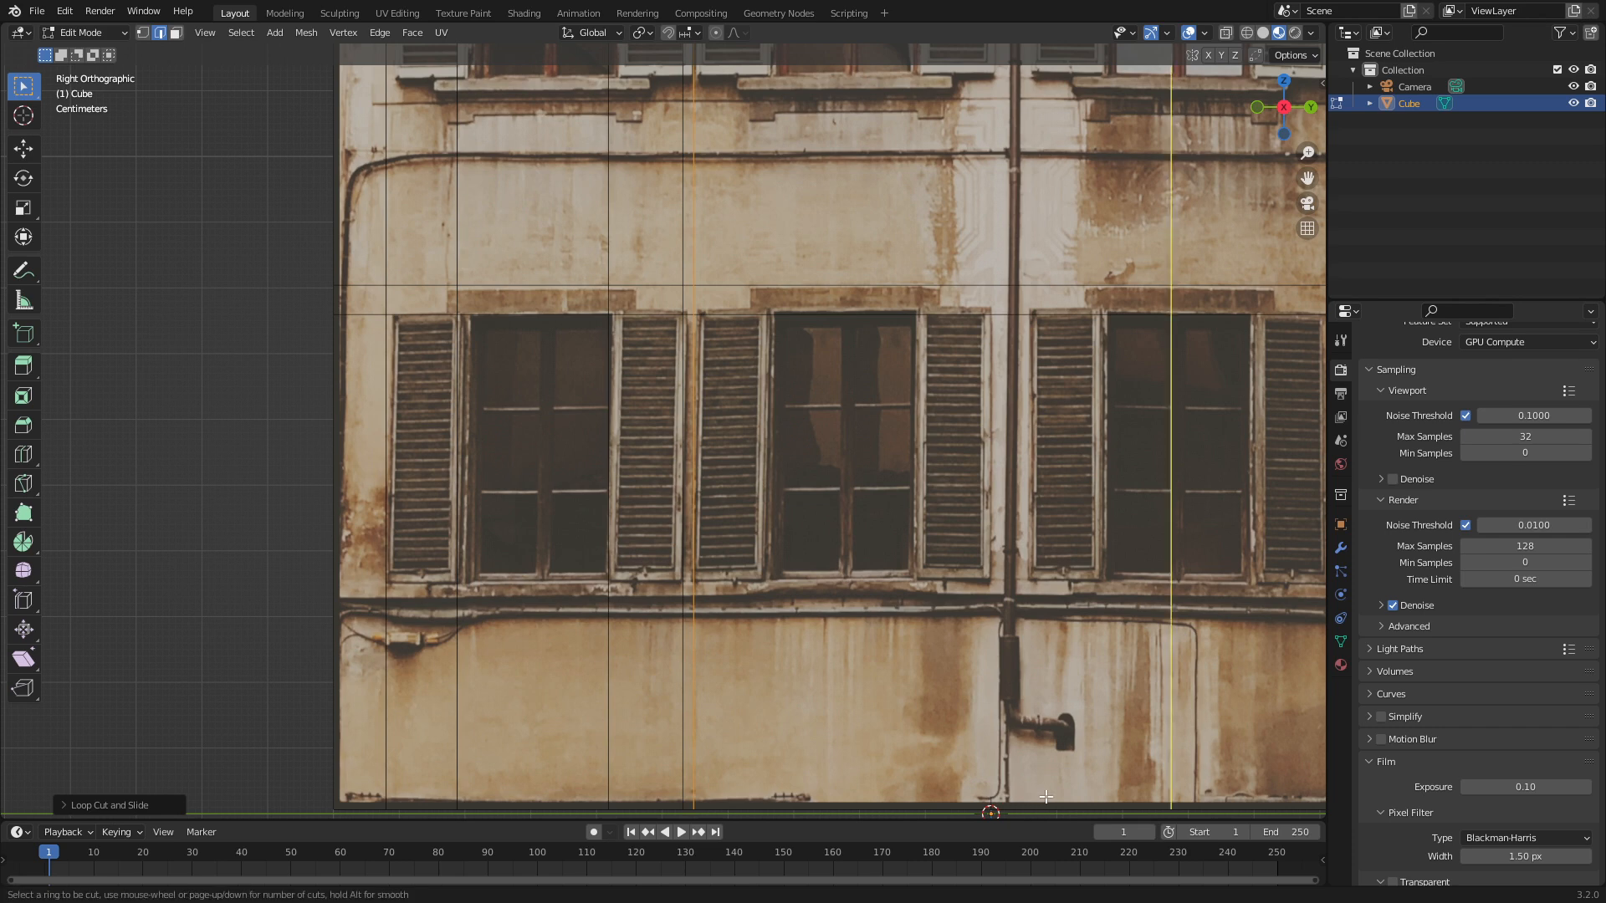
pyautogui.click(1045, 786)
pyautogui.click(637, 753)
# Add vertical loop cuts along the remaining shutter and window edges of the lowest row, through to the right edge of the last window
pyautogui.keyDown('shift'); pyautogui.moveTo(711, 736); pyautogui.dragTo(625, 685, button='middle'); pyautogui.keyUp('shift')
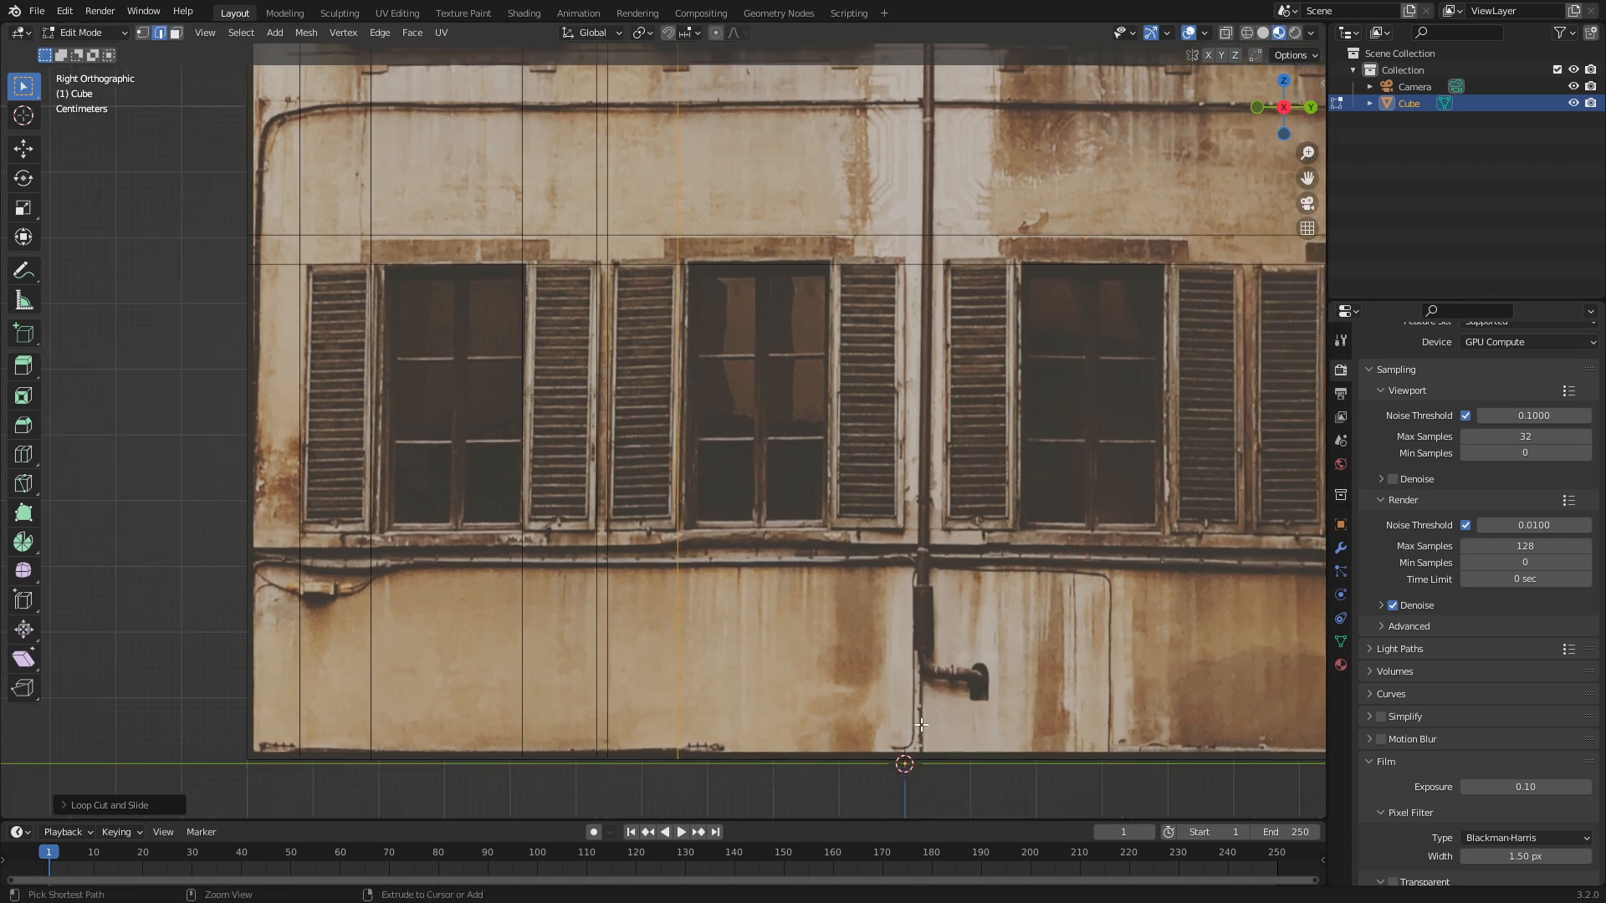
pyautogui.hotkey('ctrl', 'r')
pyautogui.click(944, 750)
pyautogui.click(721, 717)
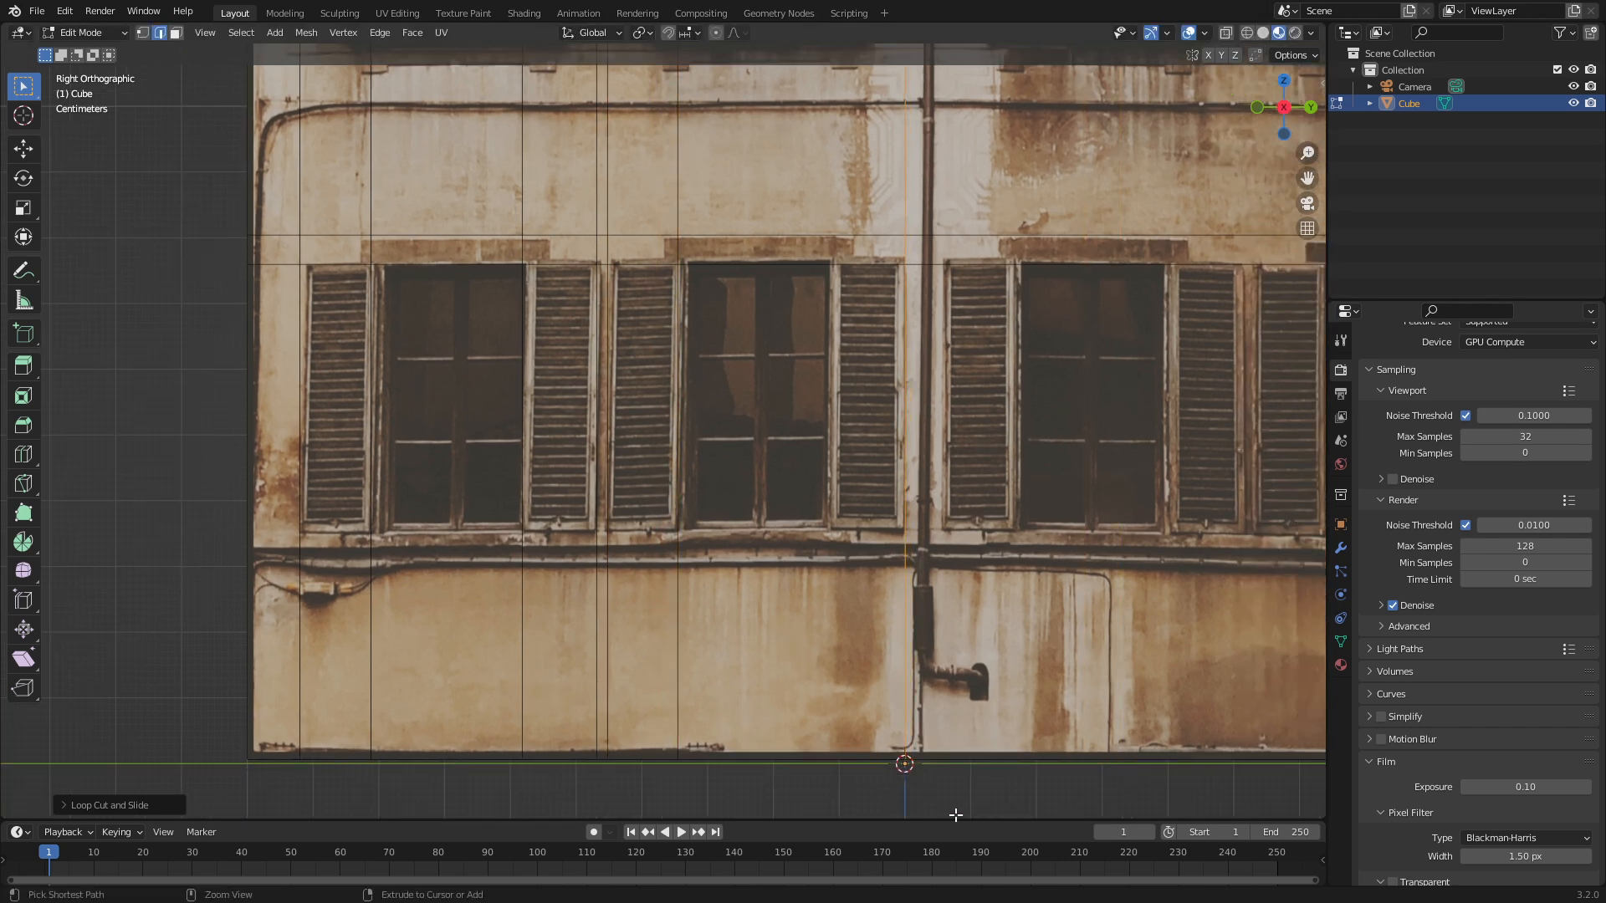
pyautogui.hotkey('ctrl', 'r')
pyautogui.click(808, 756)
pyautogui.click(845, 751)
pyautogui.hotkey('ctrl', 'r')
pyautogui.click(923, 721)
pyautogui.keyDown('shift'); pyautogui.moveTo(845, 748); pyautogui.dragTo(690, 695, button='middle'); pyautogui.keyUp('shift')
pyautogui.click(711, 688)
pyautogui.hotkey('ctrl', 'r')
pyautogui.click(817, 732)
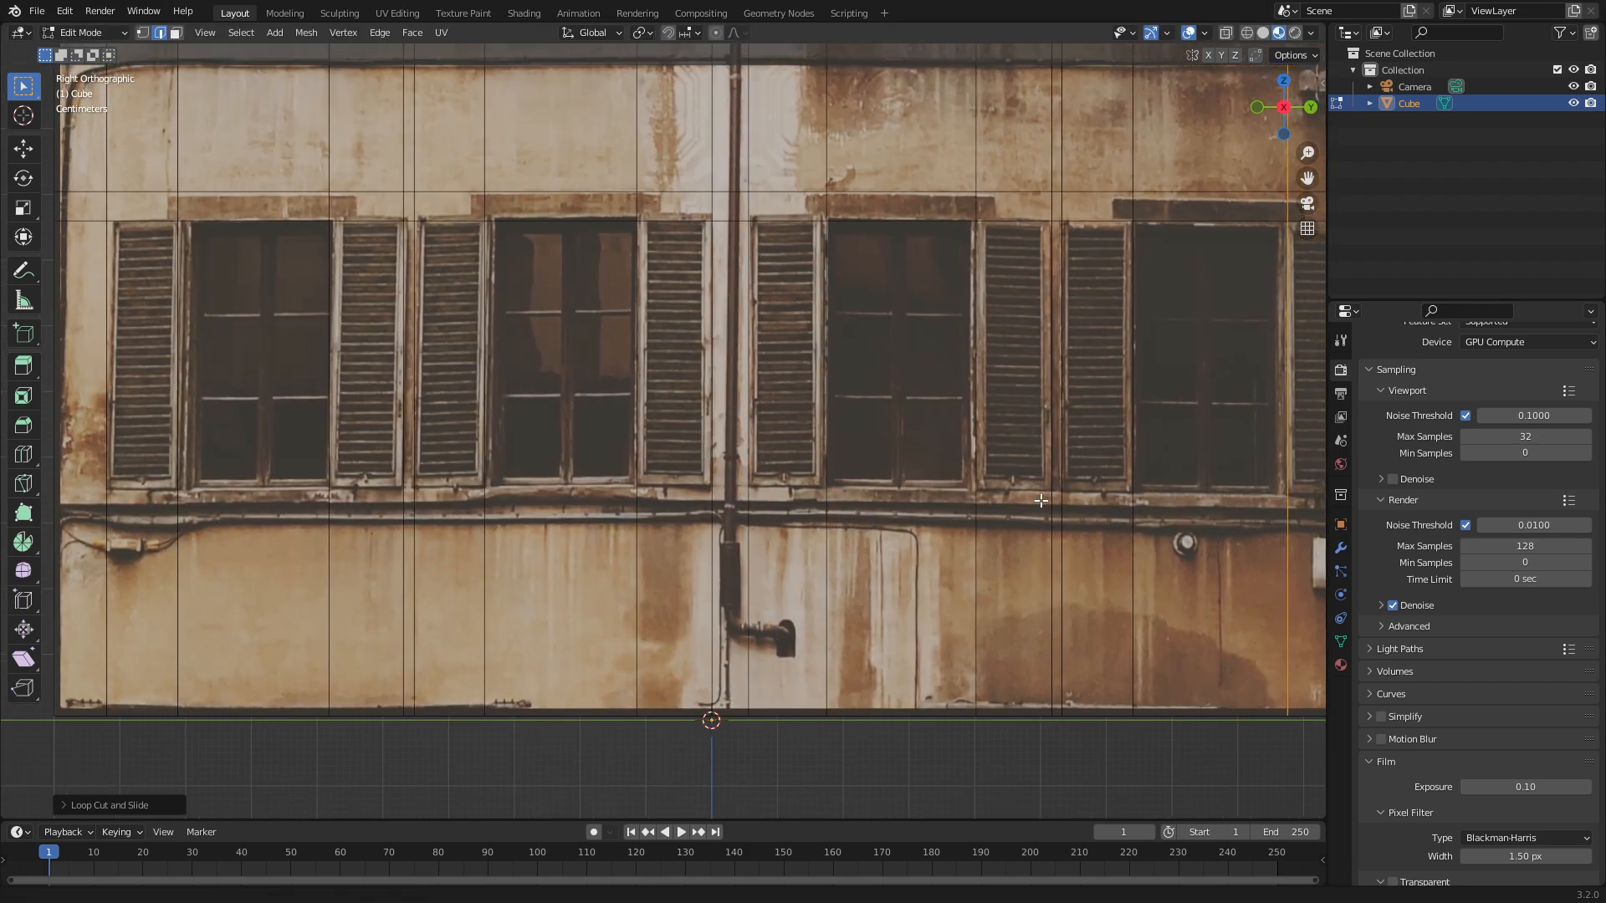
# Add two horizontal loop cuts below the lowest windows, one at the bottom of the shutters and one along the underside of the ledge
pyautogui.keyDown('shift'); pyautogui.moveTo(954, 526); pyautogui.dragTo(942, 521, button='middle'); pyautogui.keyUp('shift')
pyautogui.hotkey('ctrl', 'r')
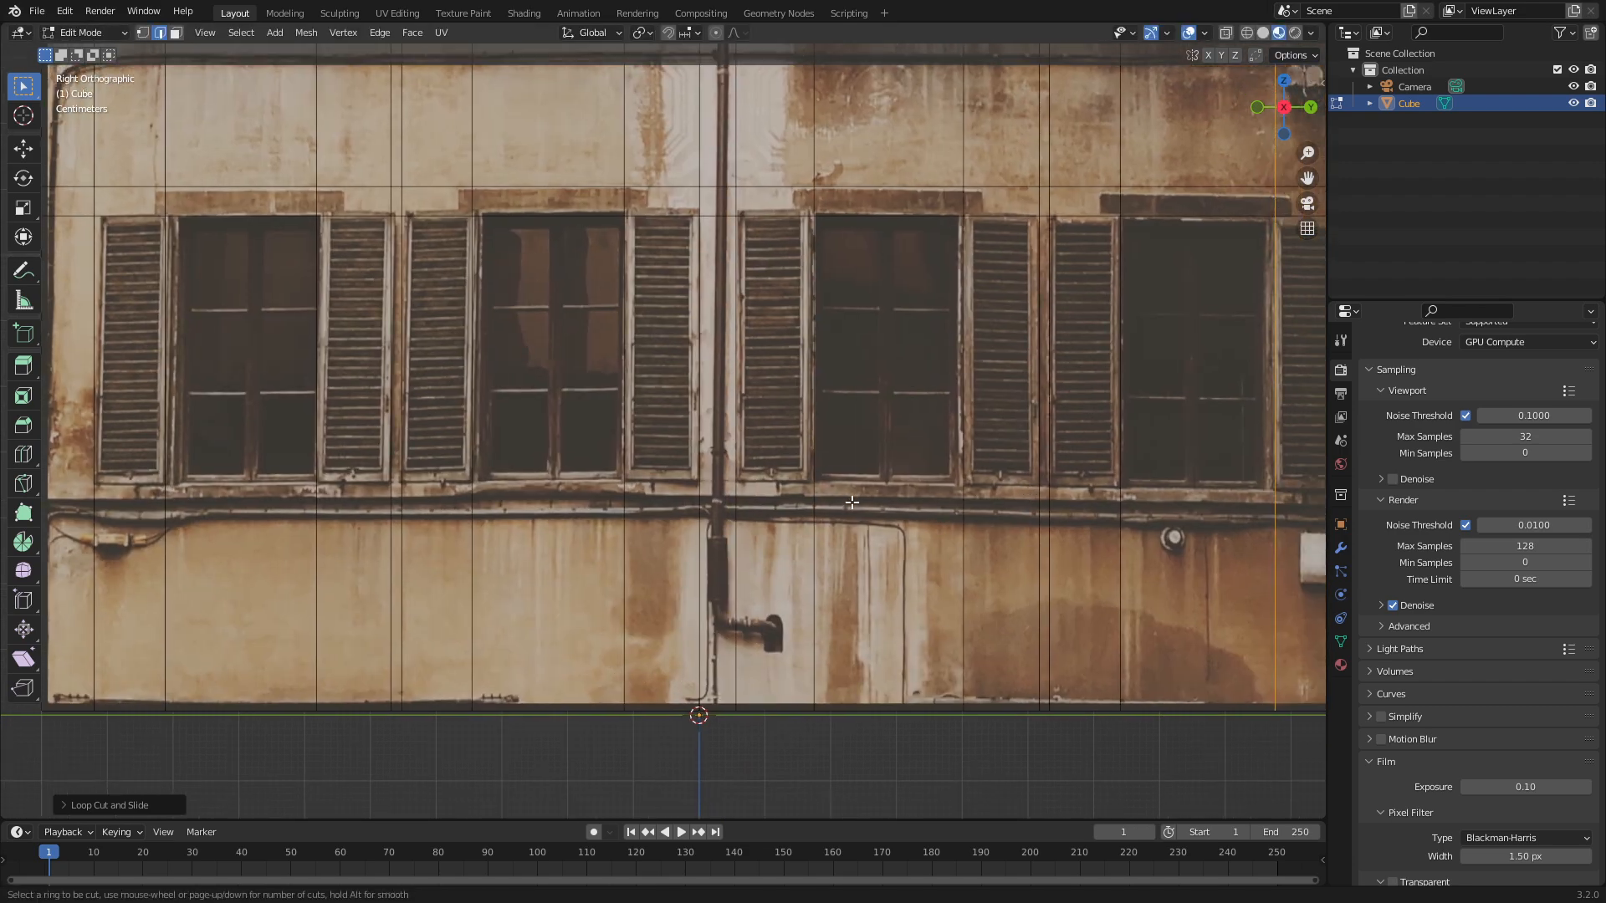
pyautogui.click(803, 465)
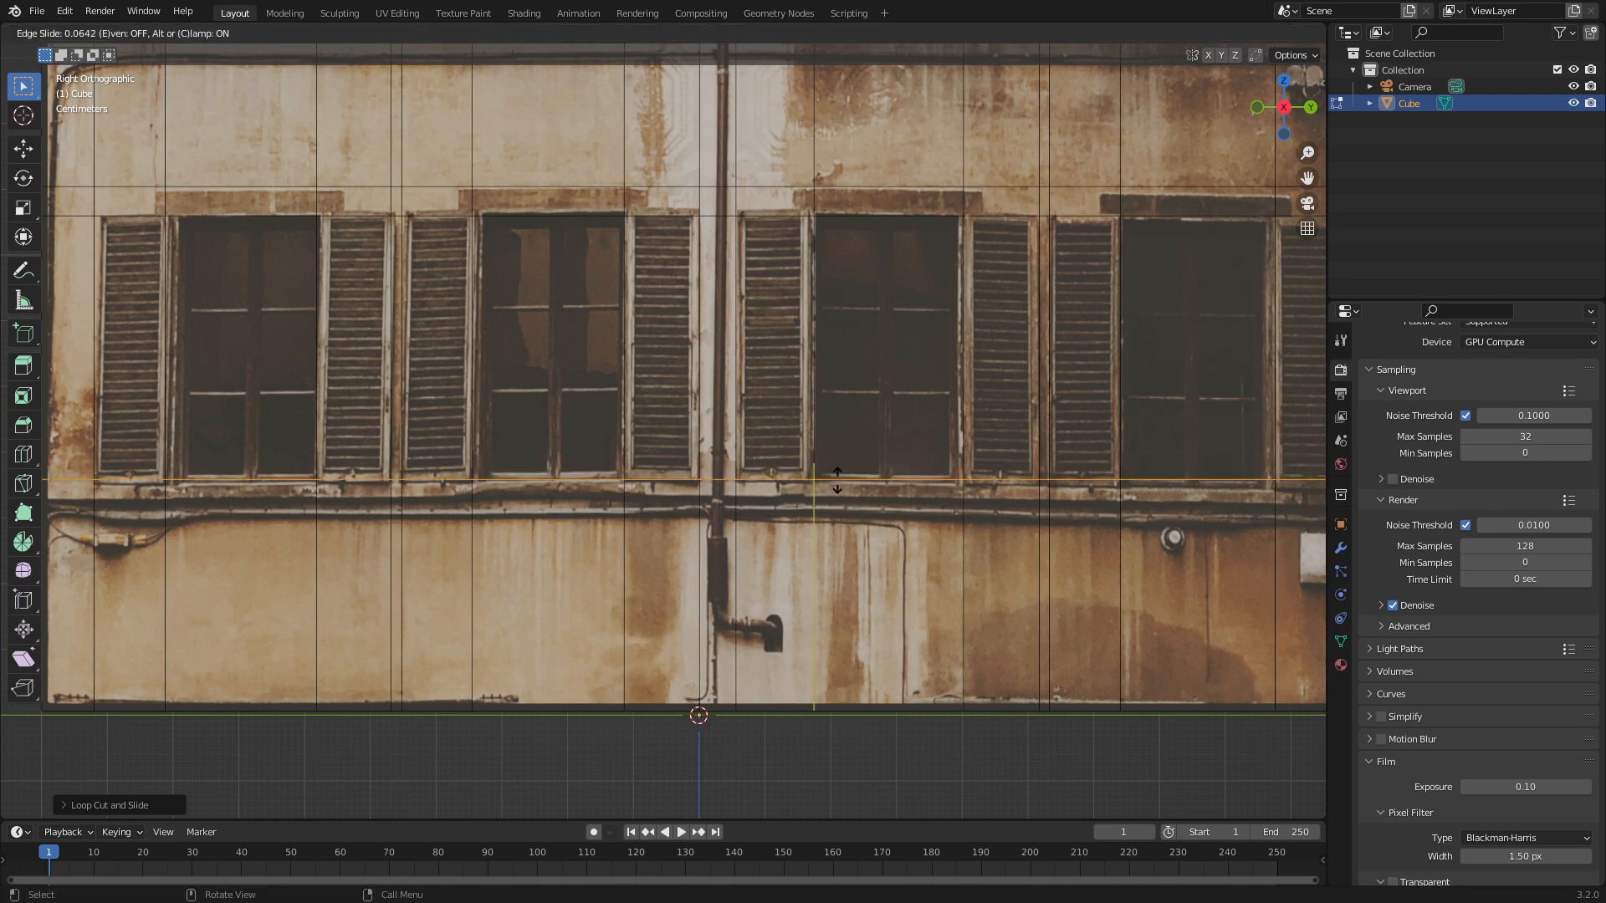
pyautogui.click(838, 478)
pyautogui.hotkey('ctrl', 'r')
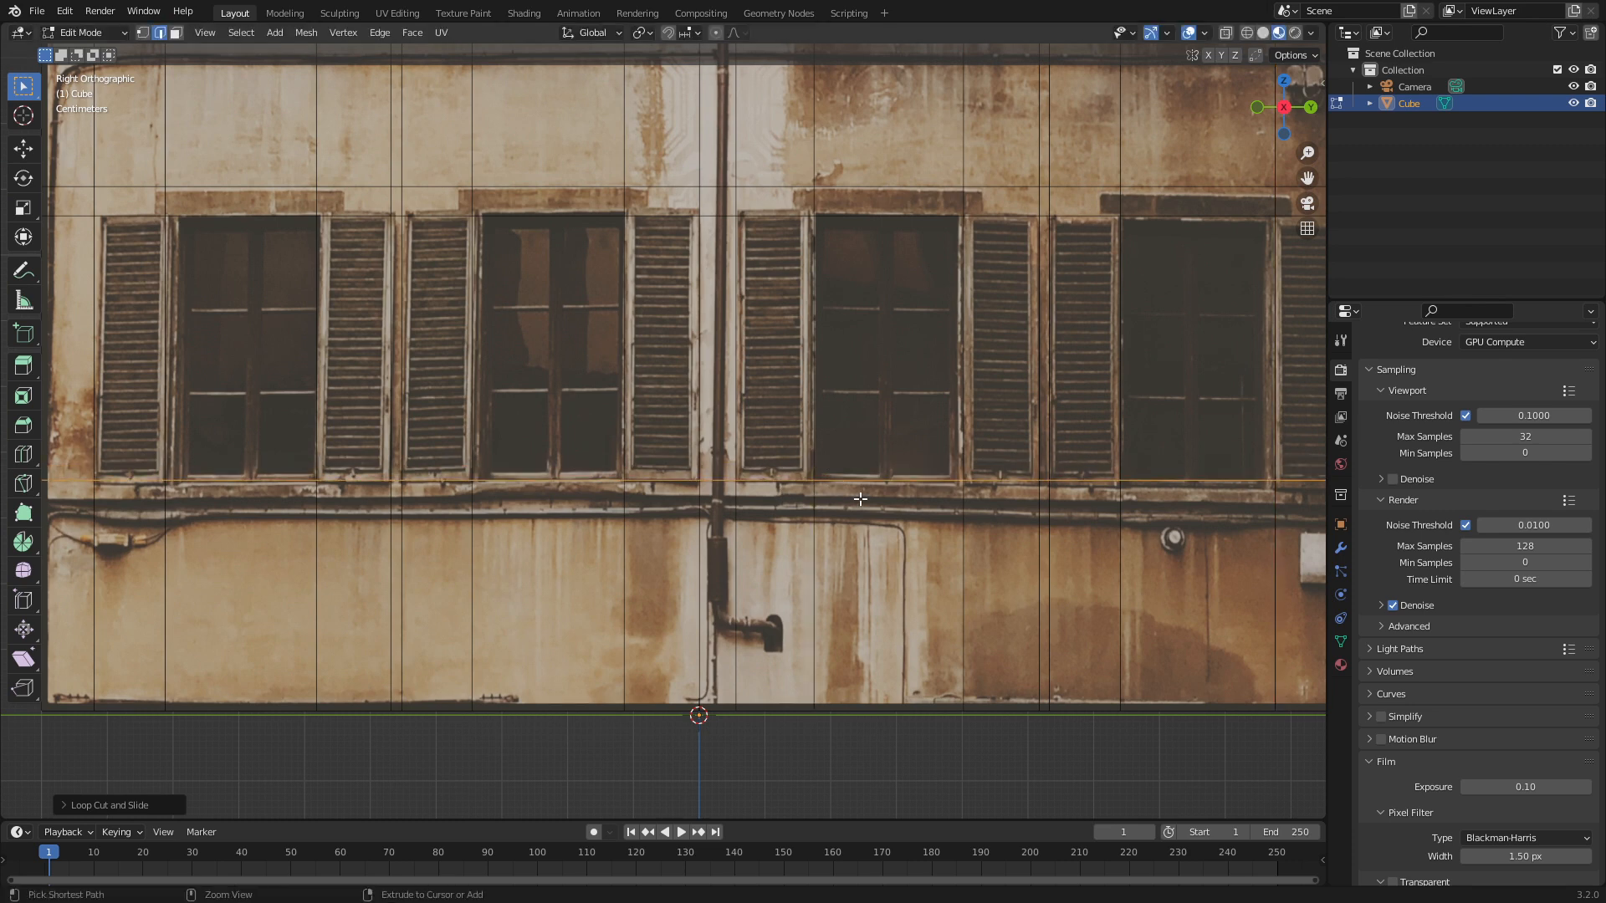
pyautogui.click(408, 586)
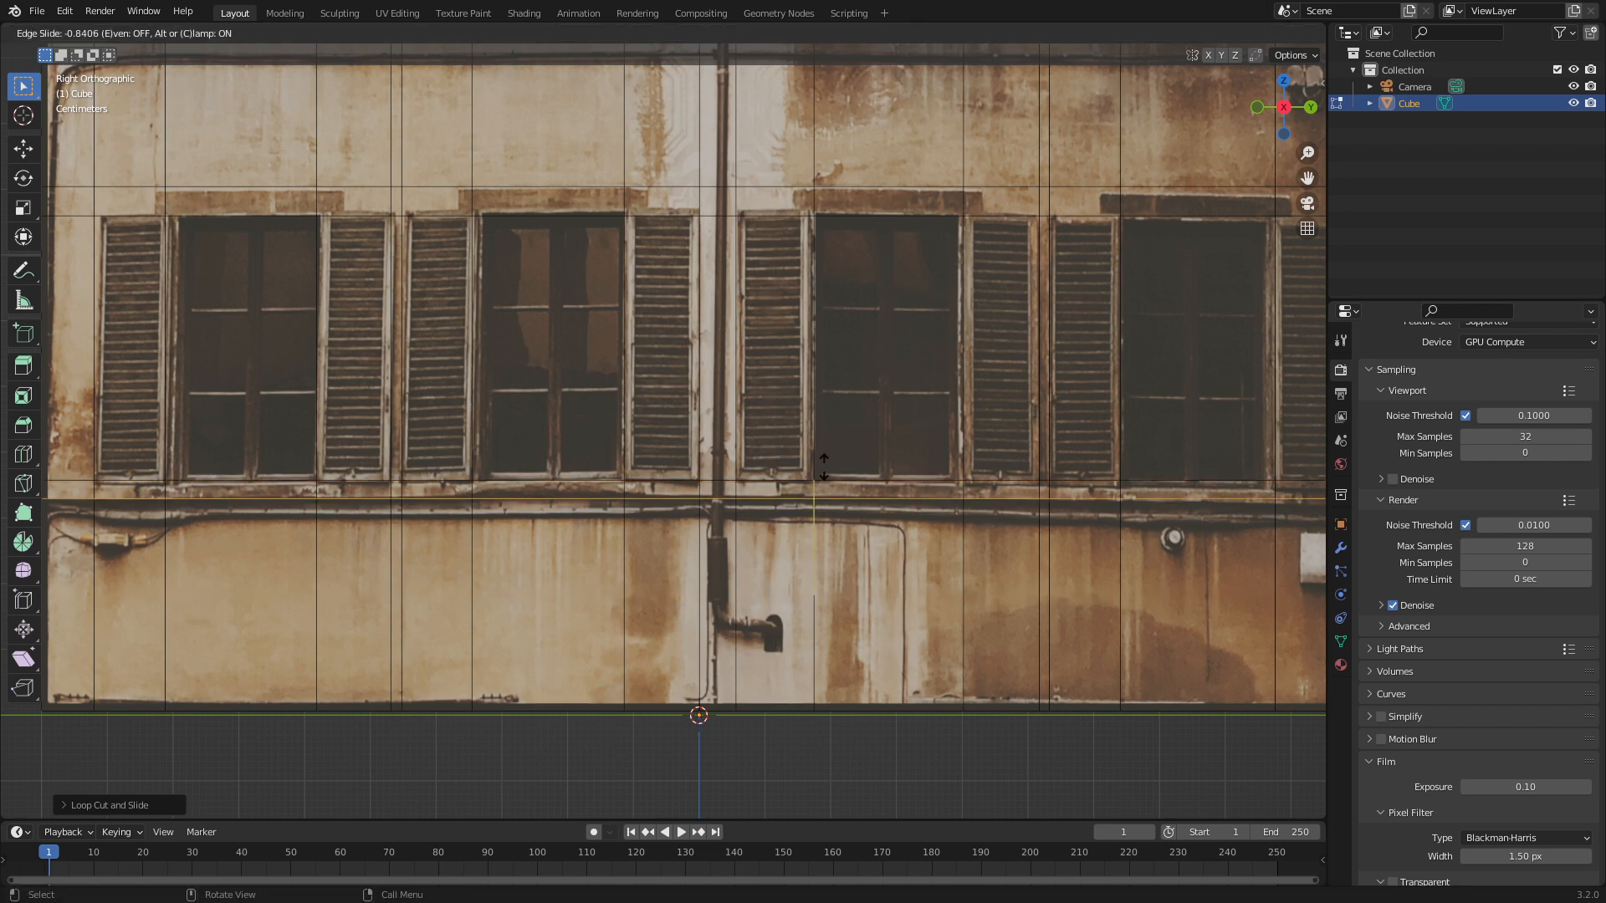
pyautogui.click(413, 489)
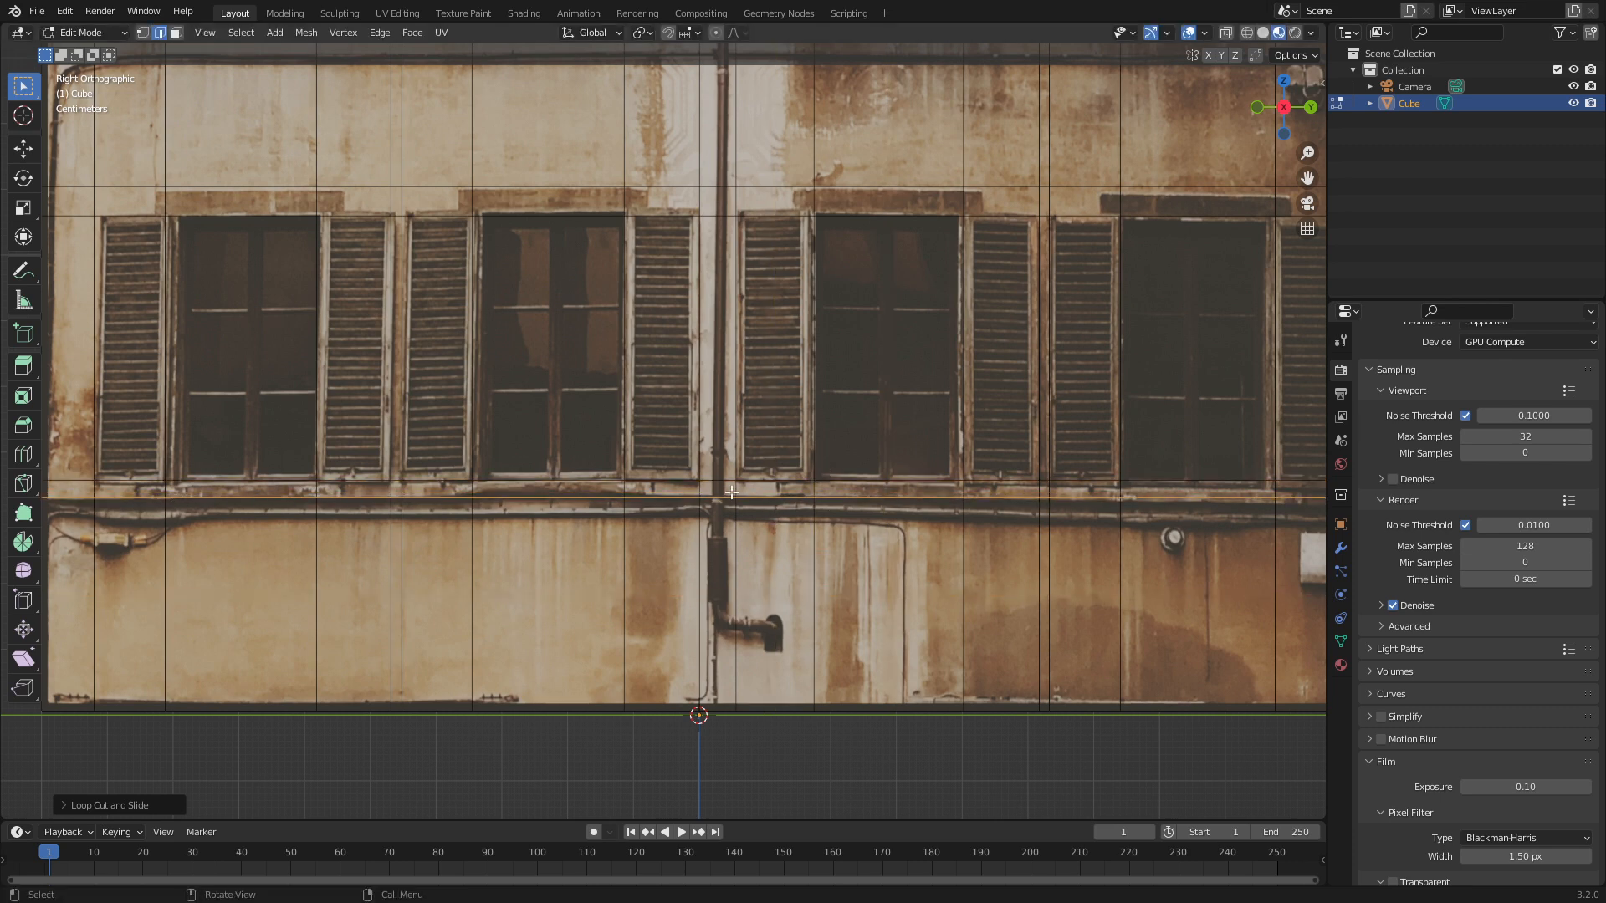
# Slide the two short horizontal edges below the rightmost shutter down to follow the top and bottom of the ledge
pyautogui.keyDown('shift'); pyautogui.moveTo(1214, 500); pyautogui.dragTo(943, 468, button='middle'); pyautogui.keyUp('shift')
pyautogui.click(1026, 577)
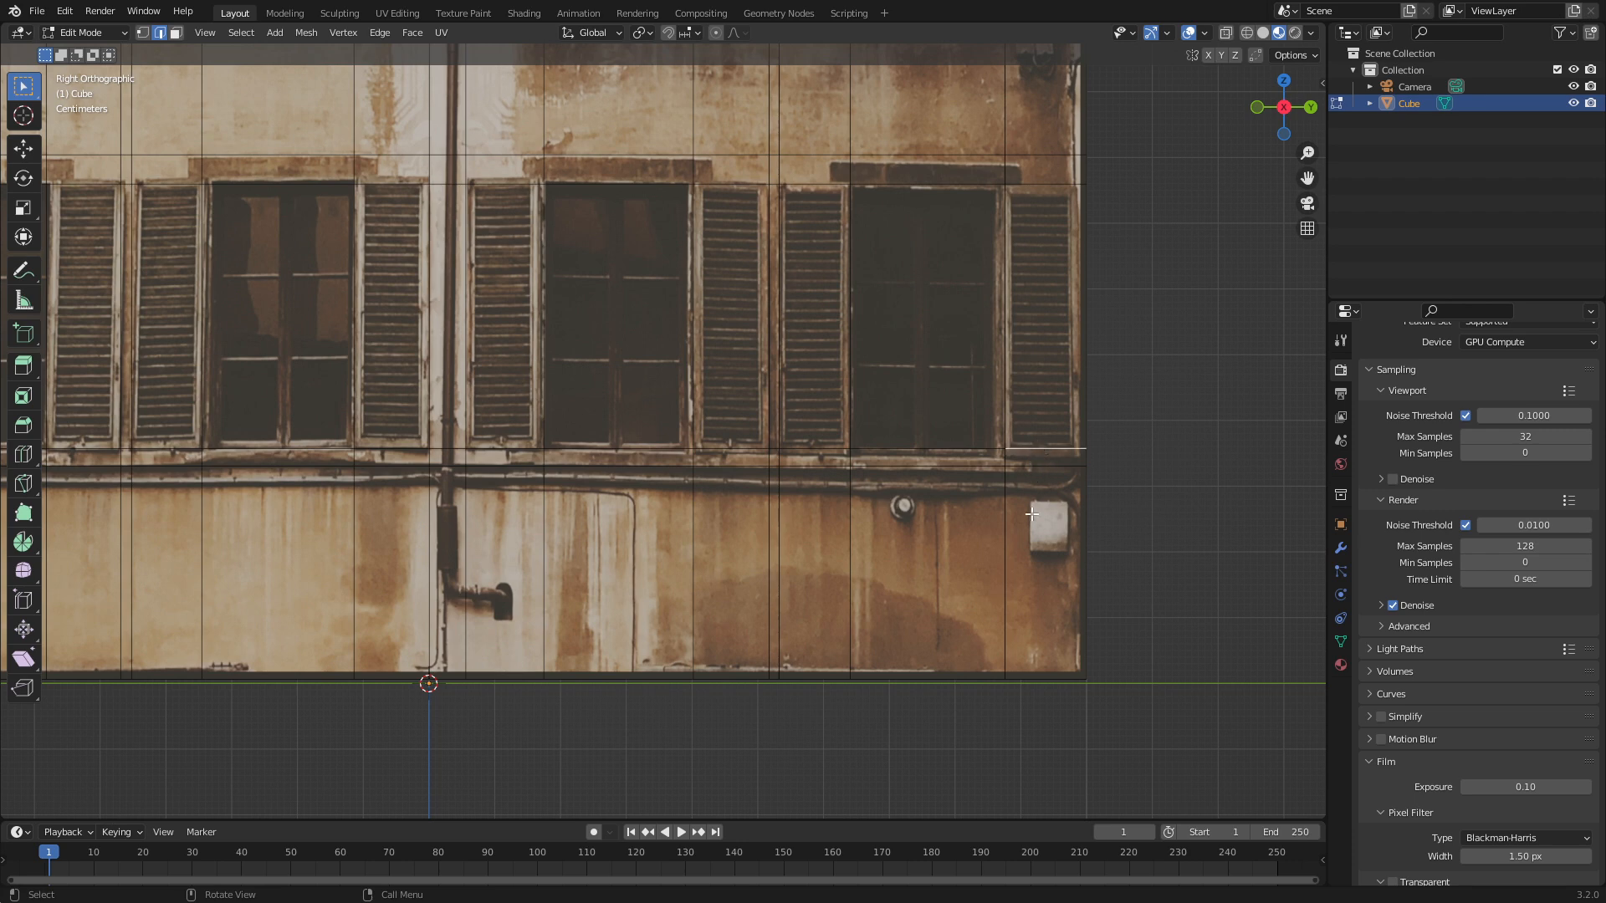
pyautogui.click(1051, 476)
pyautogui.press('g')
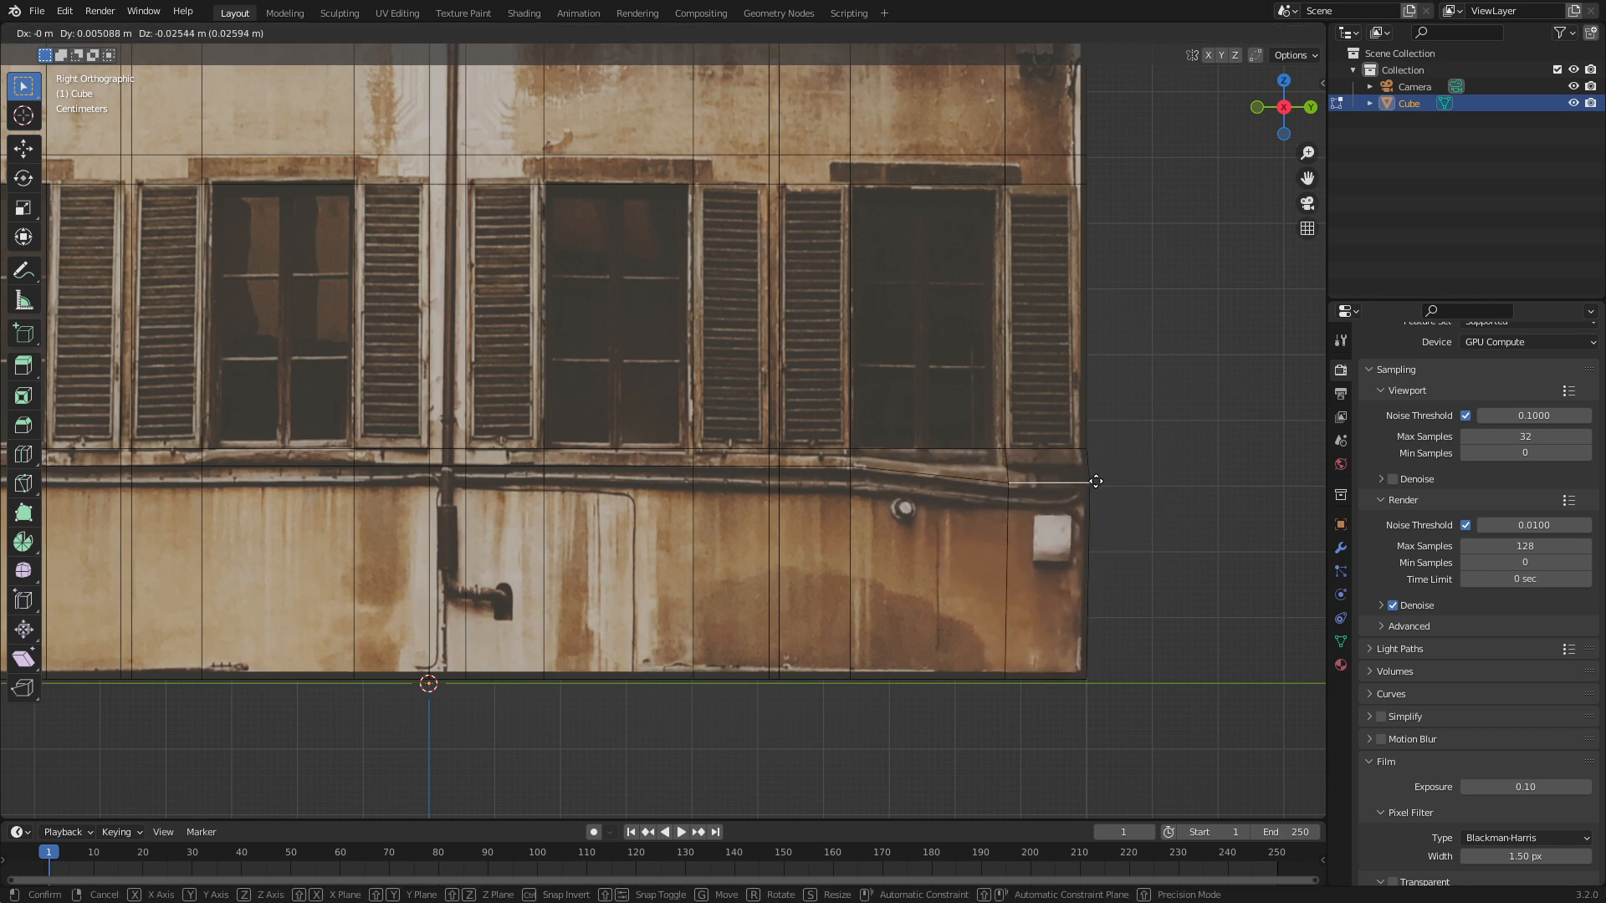
pyautogui.press('g')
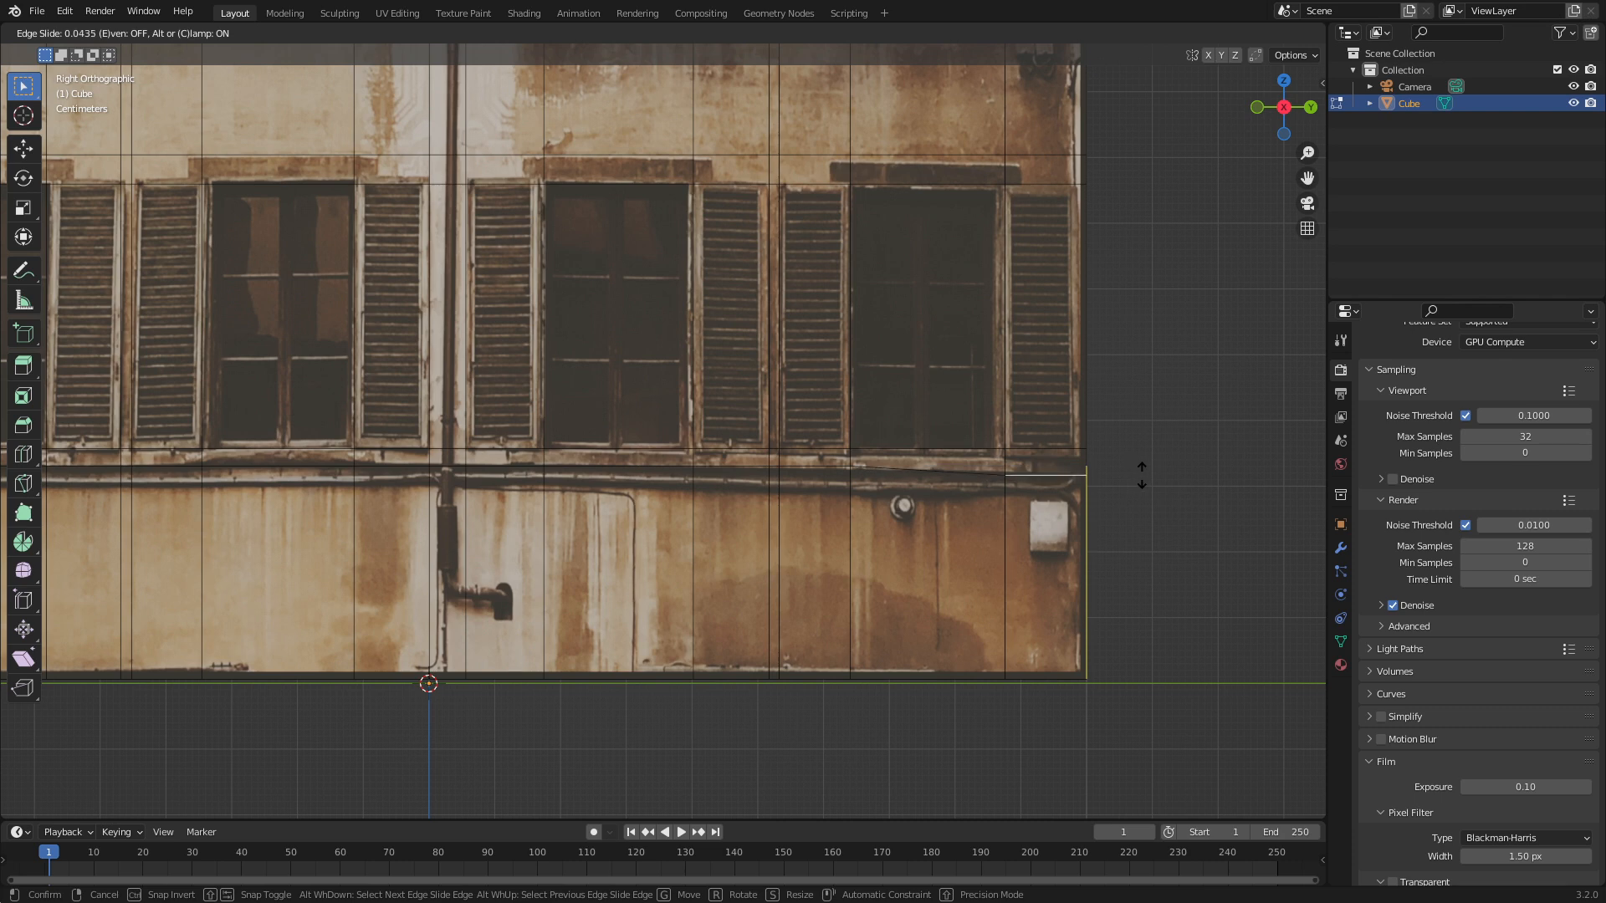
pyautogui.click(1143, 475)
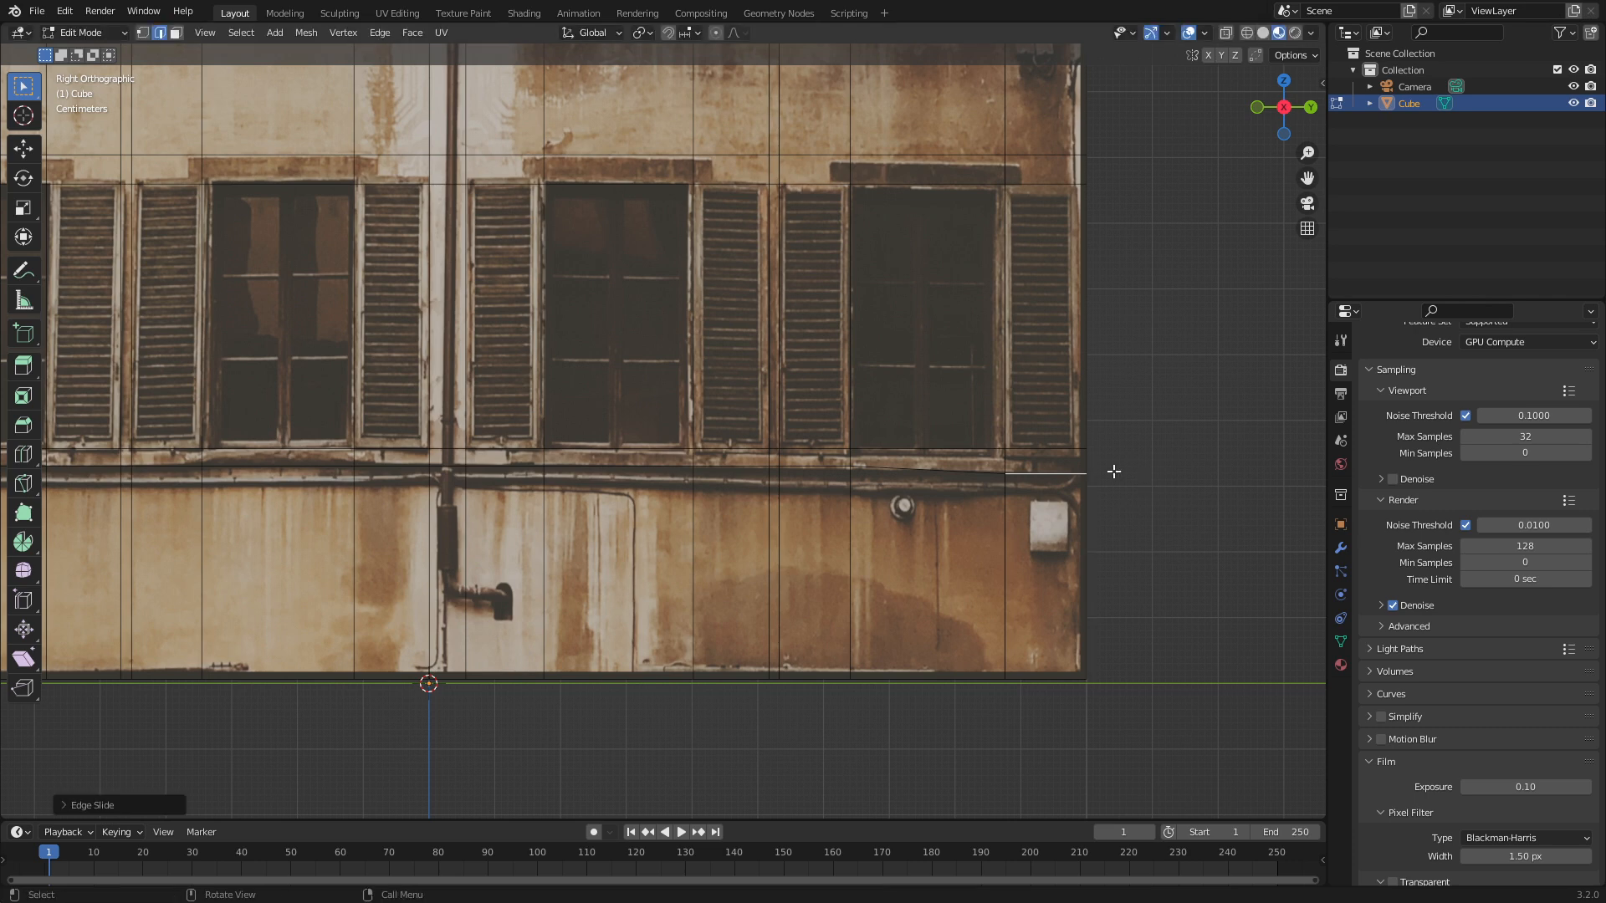
pyautogui.click(1076, 455)
pyautogui.press('g')
pyautogui.press('g')
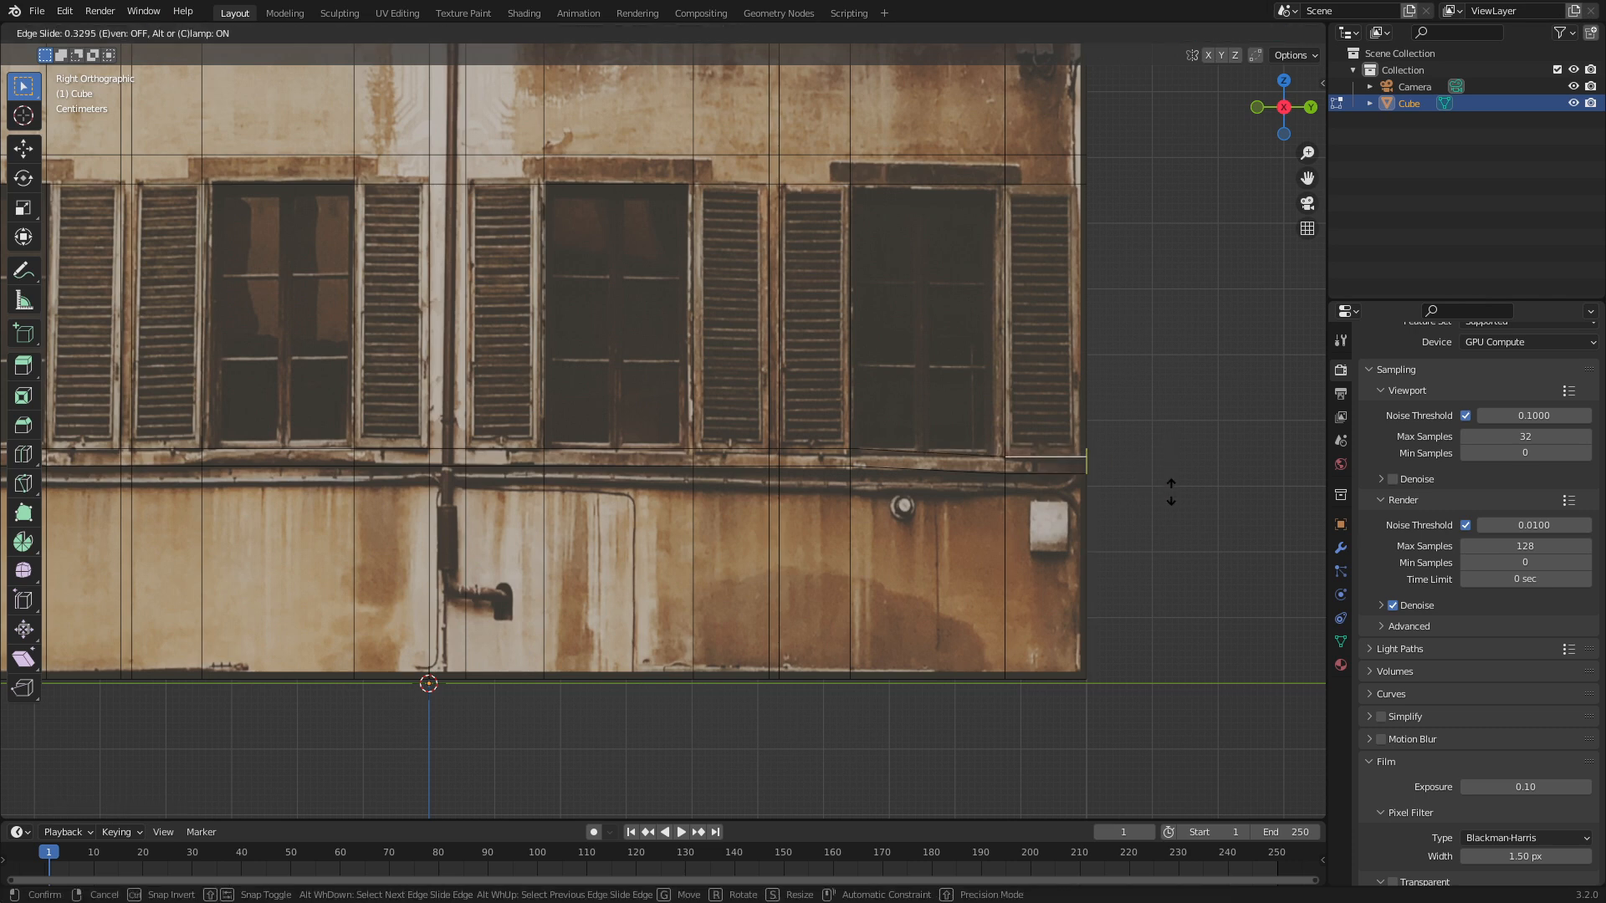
pyautogui.click(1075, 466)
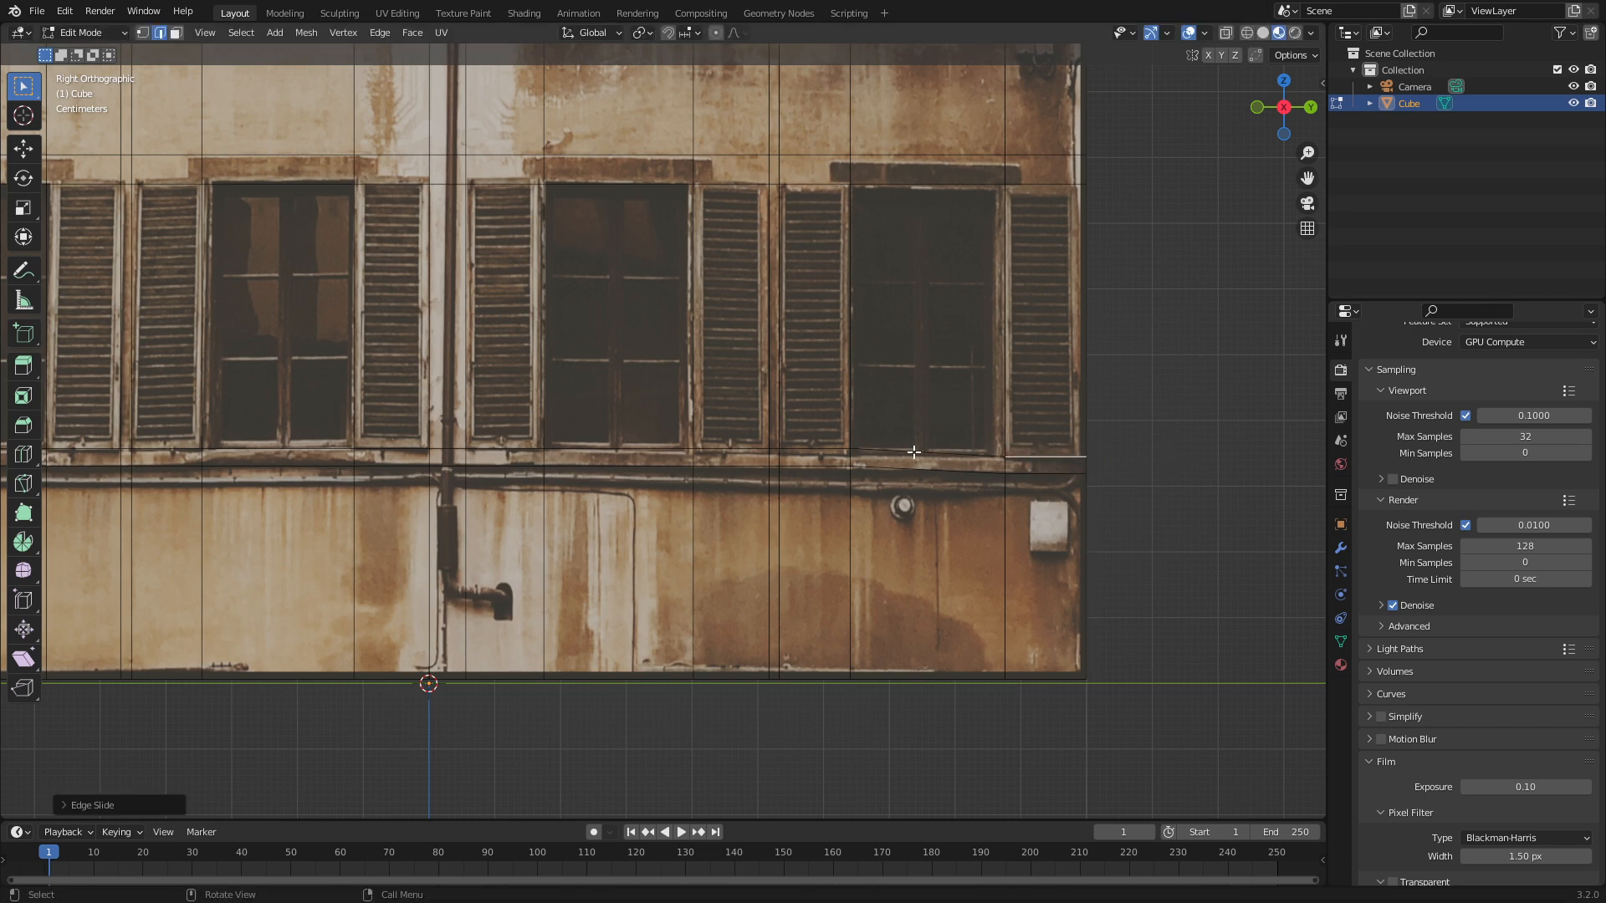
# Slide the two short horizontal edges below the last window's left shutter to fit the ledge in the texture
pyautogui.click(820, 464)
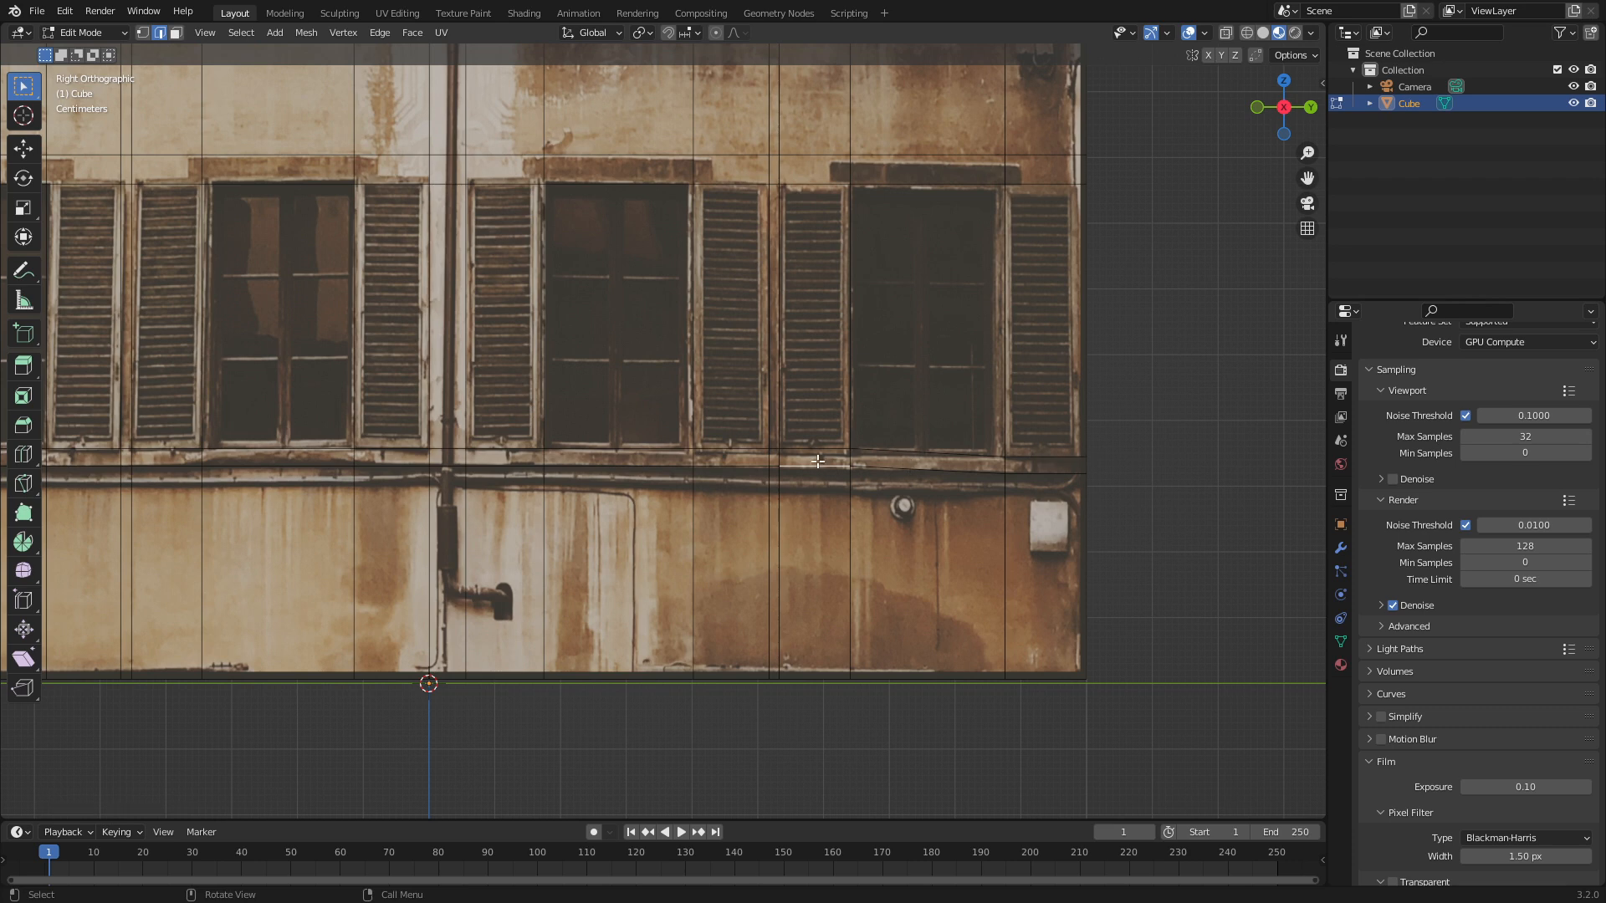
pyautogui.press('g')
pyautogui.press('g')
pyautogui.click(827, 468)
pyautogui.click(828, 456)
pyautogui.press('g')
pyautogui.press('g')
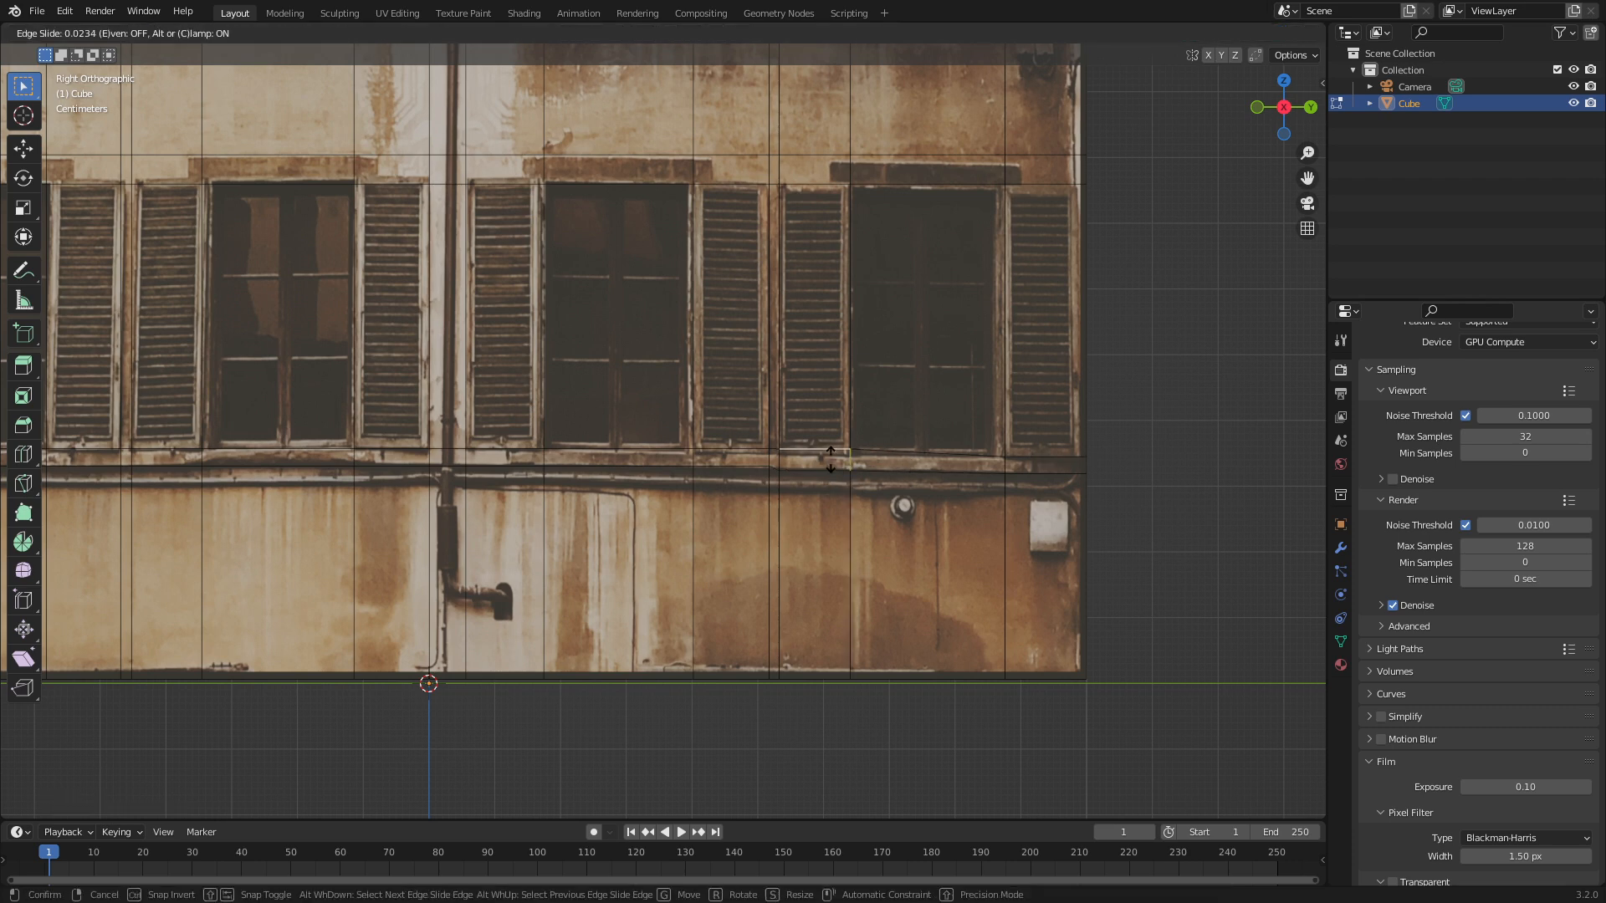
pyautogui.click(825, 500)
# Edge-slide the short segment of the ledge cut below the third window's right shutter to match the texture
pyautogui.keyDown('shift'); pyautogui.moveTo(819, 487); pyautogui.dragTo(861, 487, button='middle'); pyautogui.keyUp('shift')
pyautogui.click(793, 453)
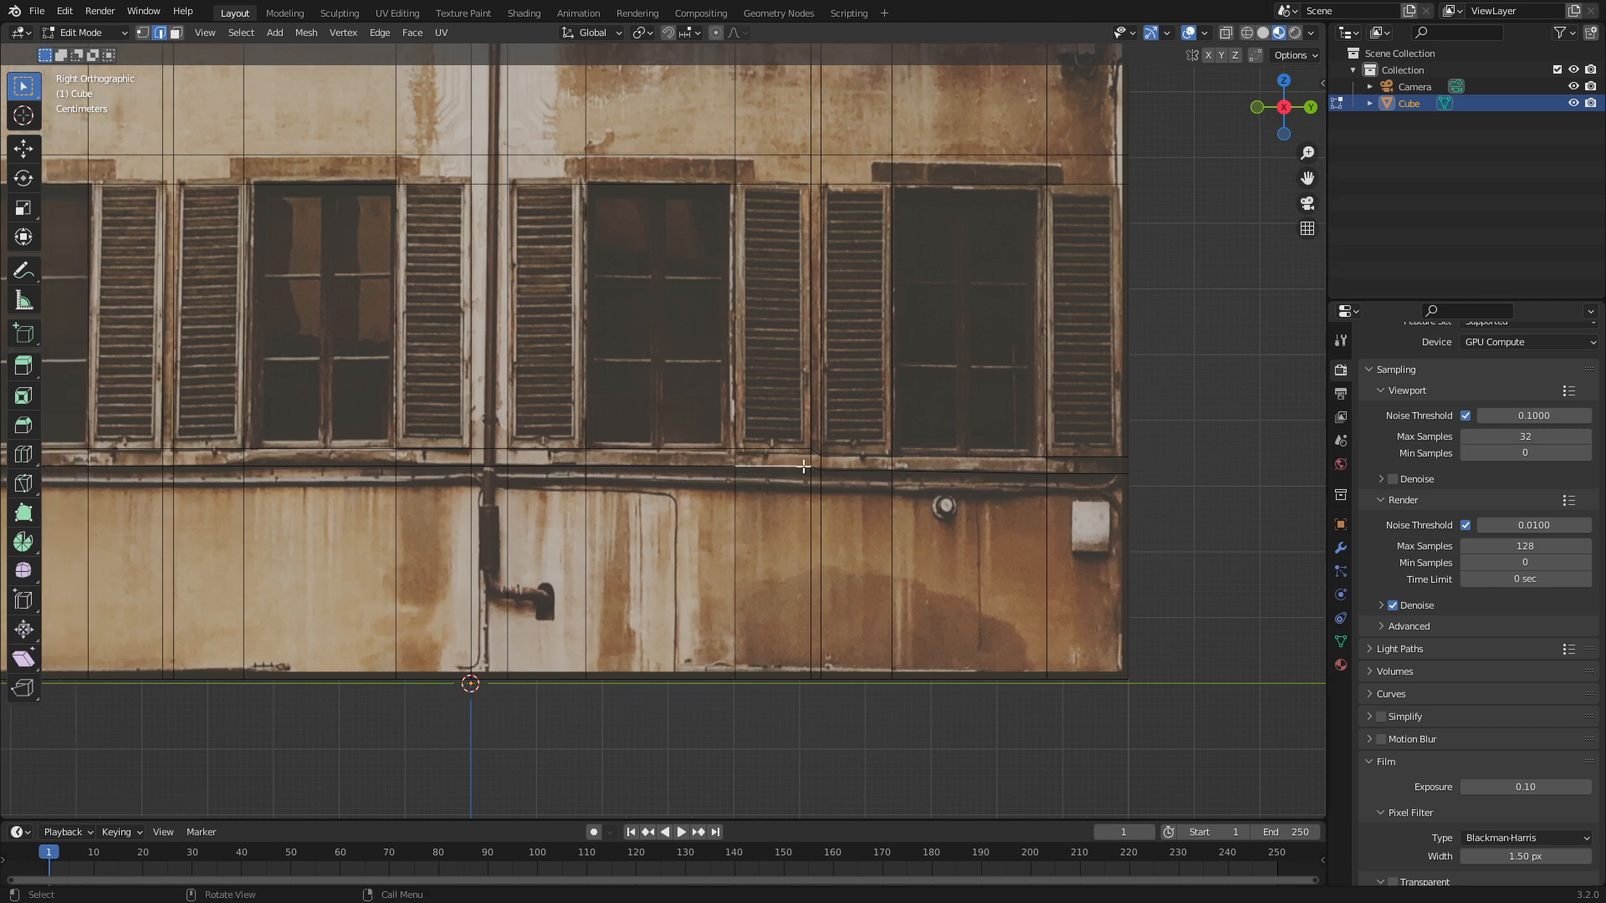
pyautogui.press('g')
pyautogui.press('g')
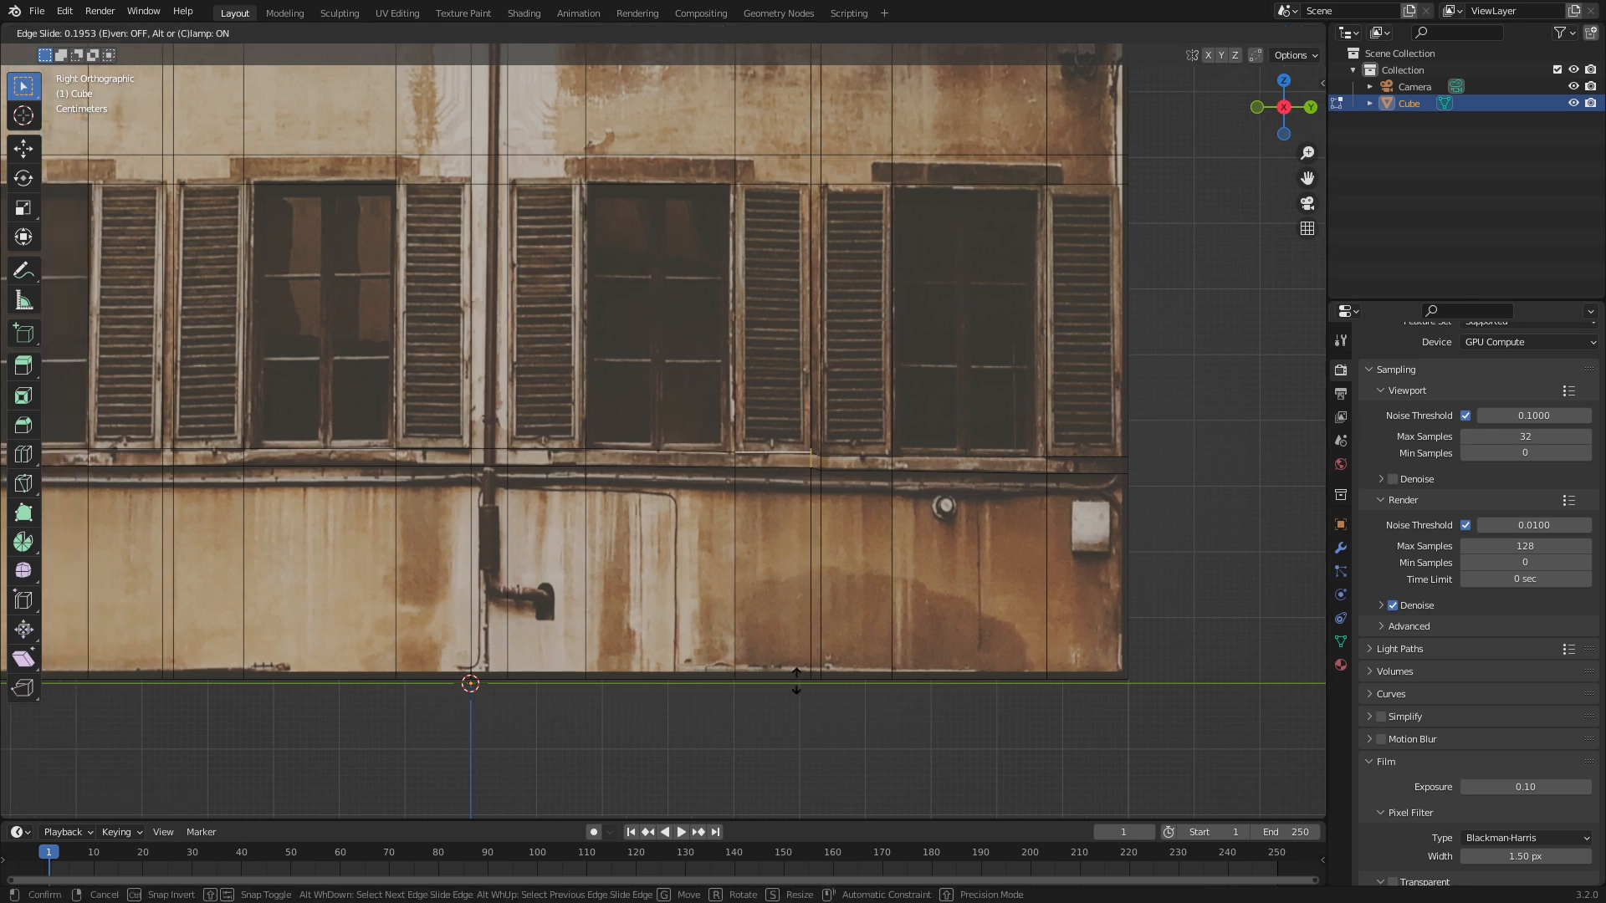
pyautogui.click(794, 681)
# Extrude the full row of wall faces below the ledge slightly outward from the facade
pyautogui.keyDown('shift'); pyautogui.moveTo(691, 533); pyautogui.dragTo(859, 533, button='middle'); pyautogui.keyUp('shift')
pyautogui.scroll(-3, 700, 491)
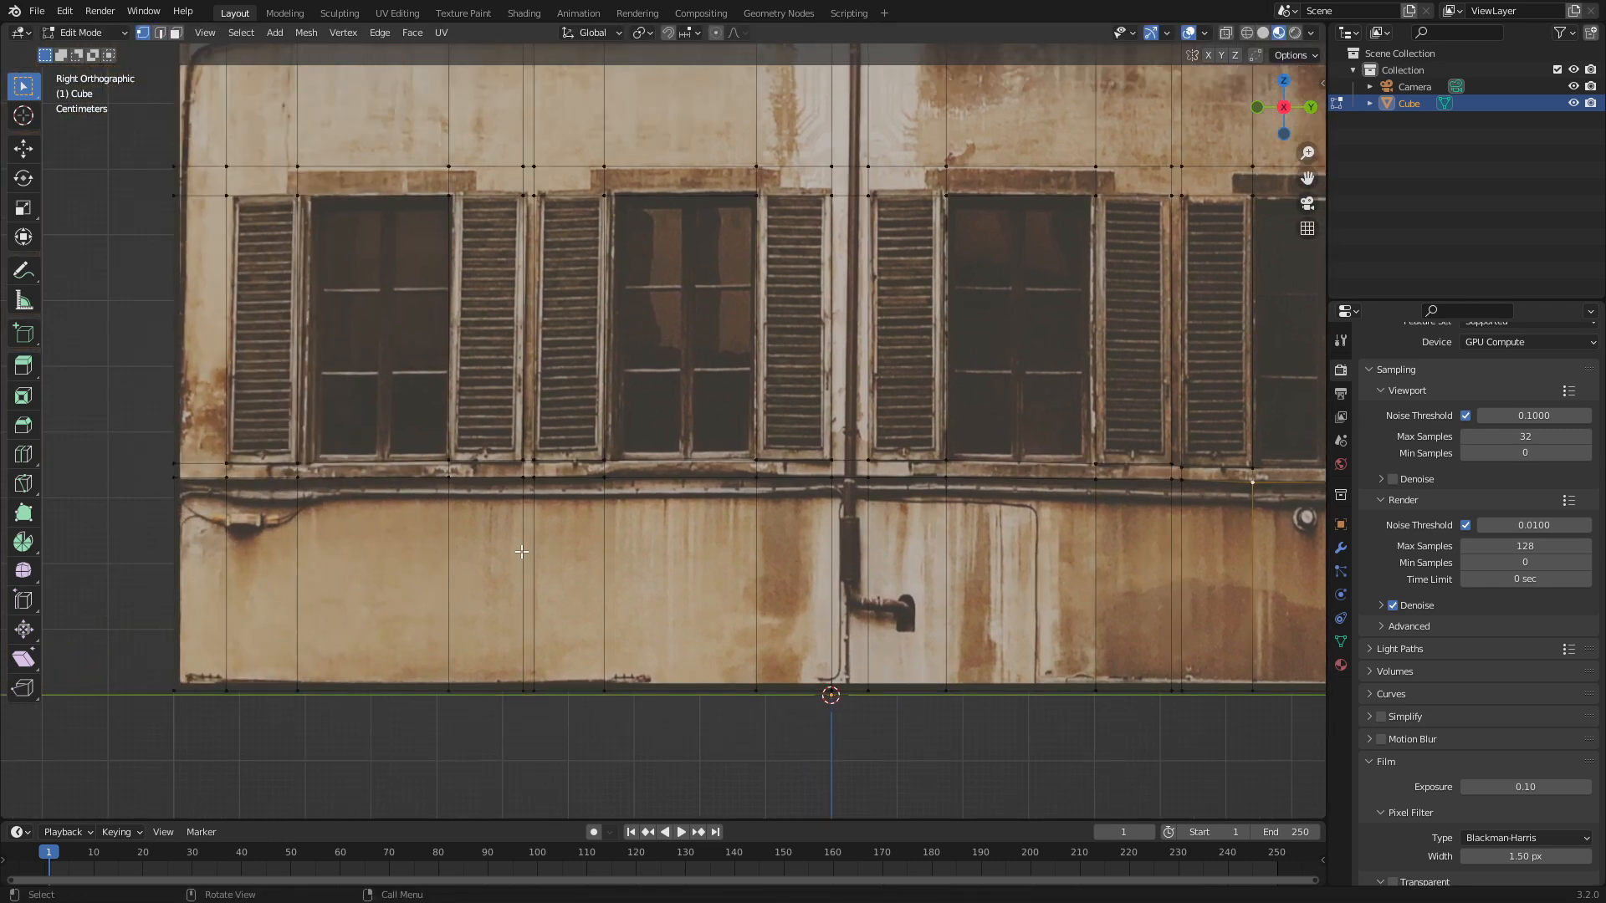
pyautogui.click(346, 535)
pyautogui.keyDown('alt'); pyautogui.click(370, 541); pyautogui.keyUp('alt')
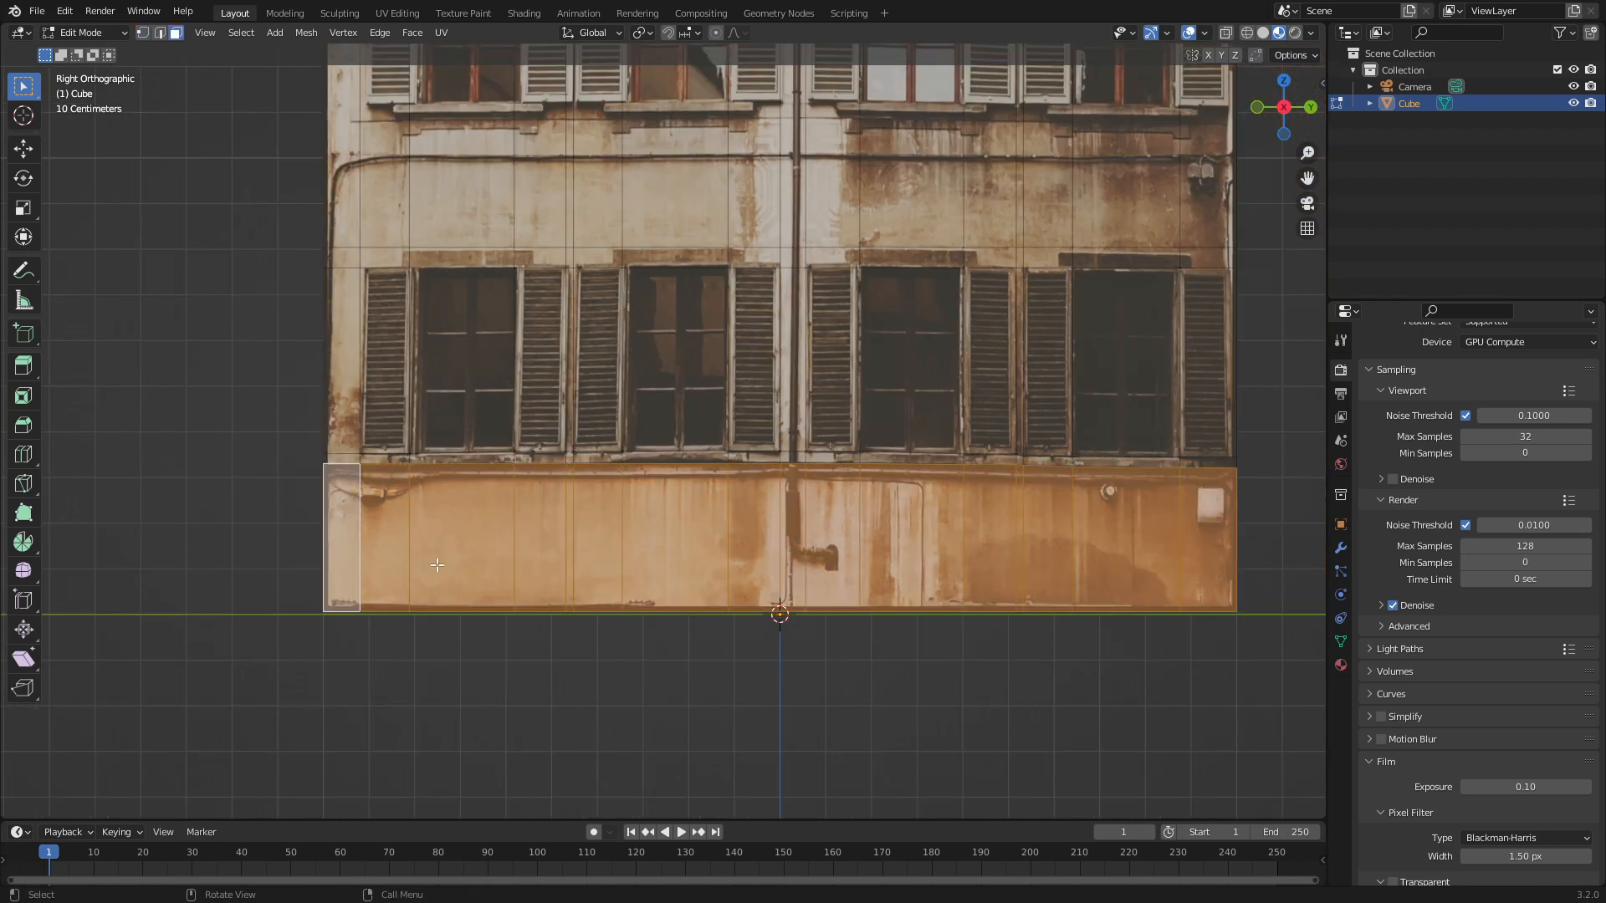
pyautogui.moveTo(370, 541); pyautogui.dragTo(962, 627, button='middle')
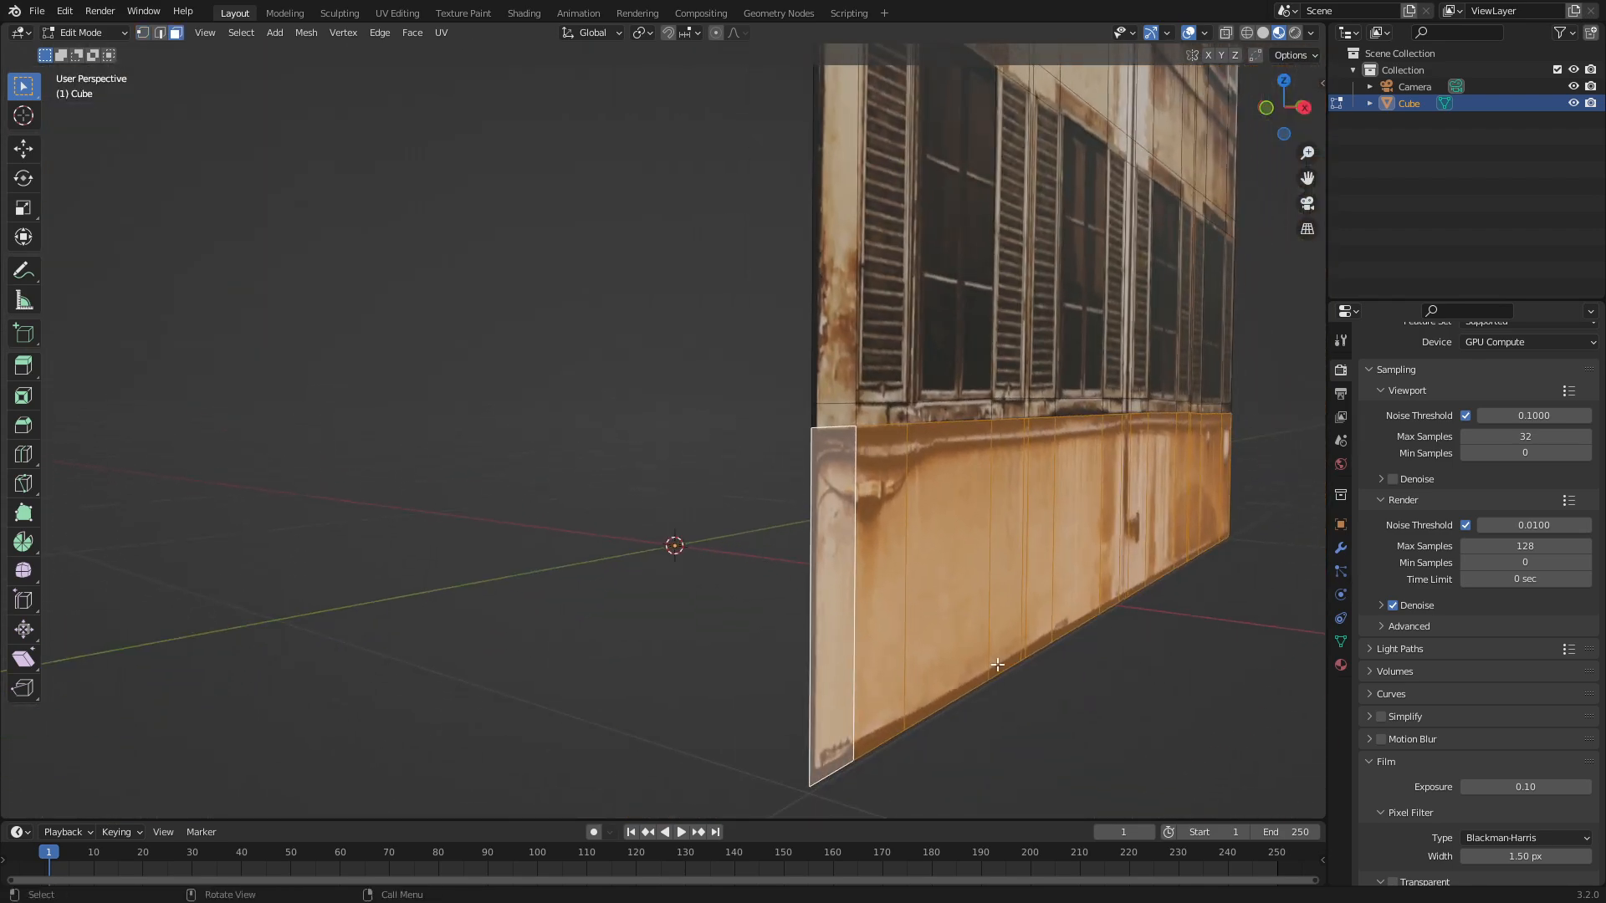
pyautogui.press('e')
pyautogui.click(804, 608)
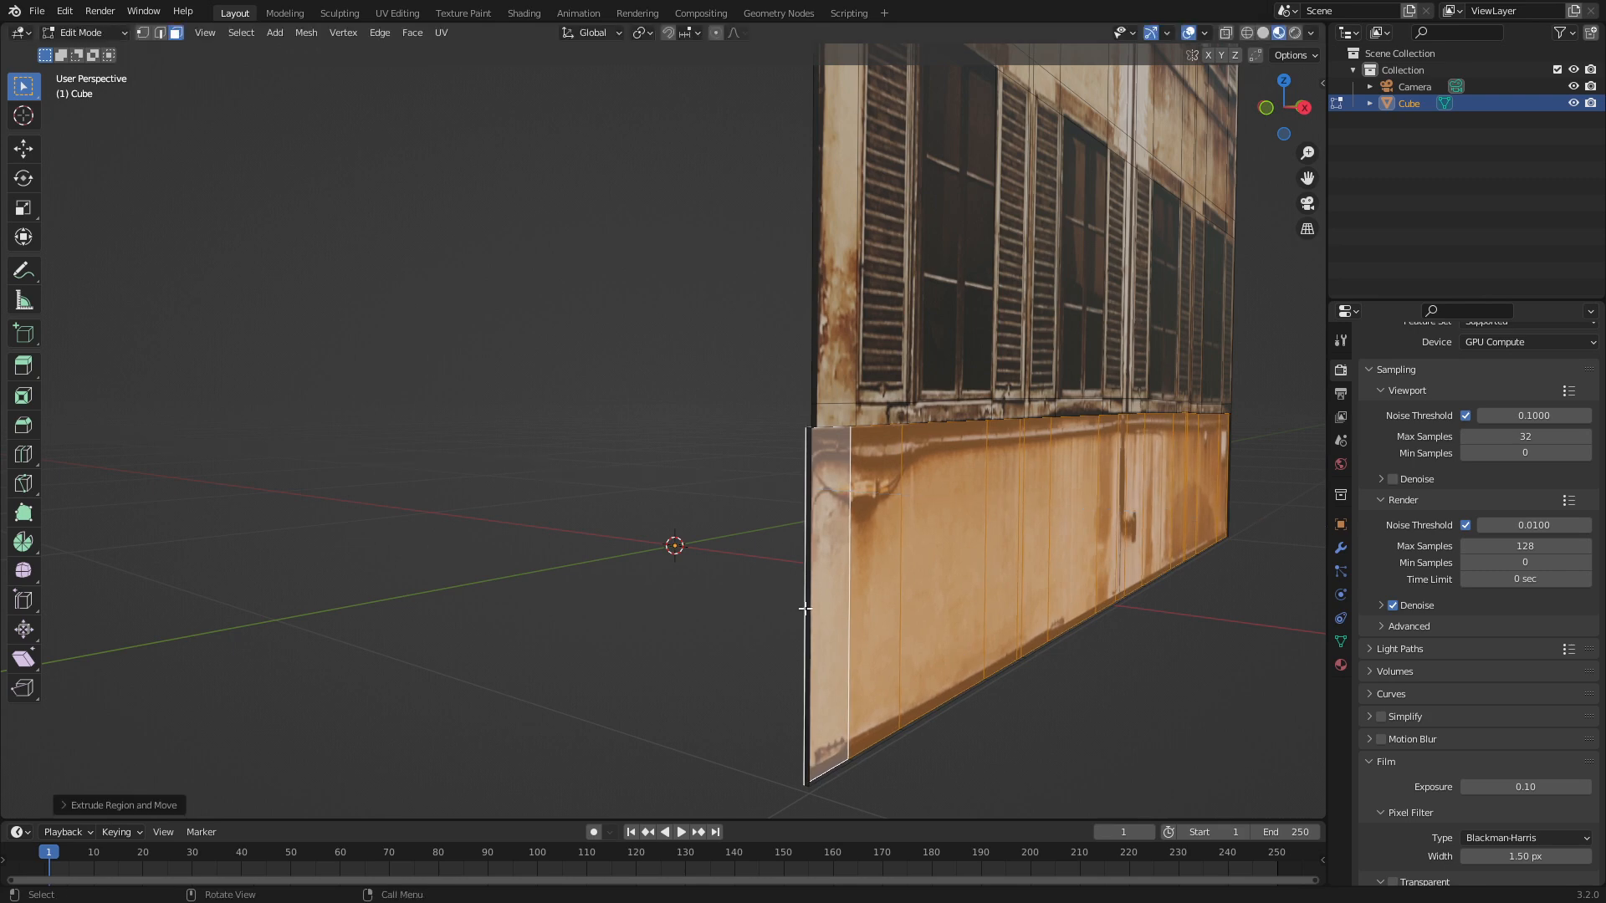
pyautogui.hotkey('ctrl', 'z')
pyautogui.hotkey('ctrl', 'z')
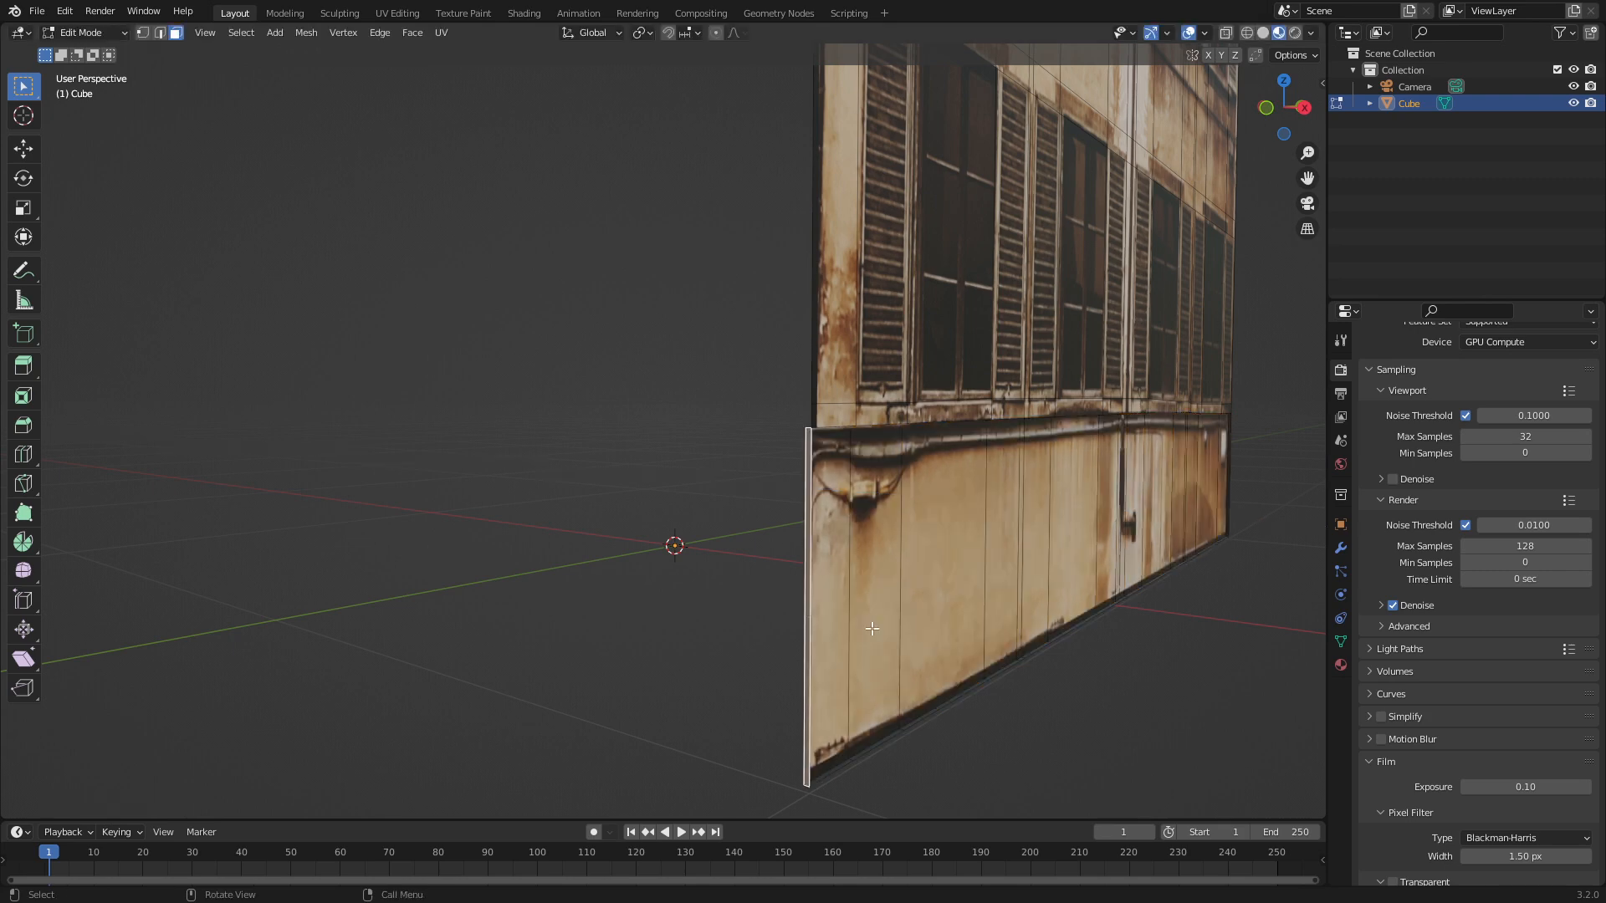
# Delete the outer side and bottom rim faces of the extruded wall band, sparing those along the ledge, and return to material preview shading
pyautogui.keyDown('alt'); pyautogui.click(850, 761); pyautogui.keyUp('alt')
pyautogui.press('z')
pyautogui.click(736, 452)
pyautogui.scroll(3, 840, 479)
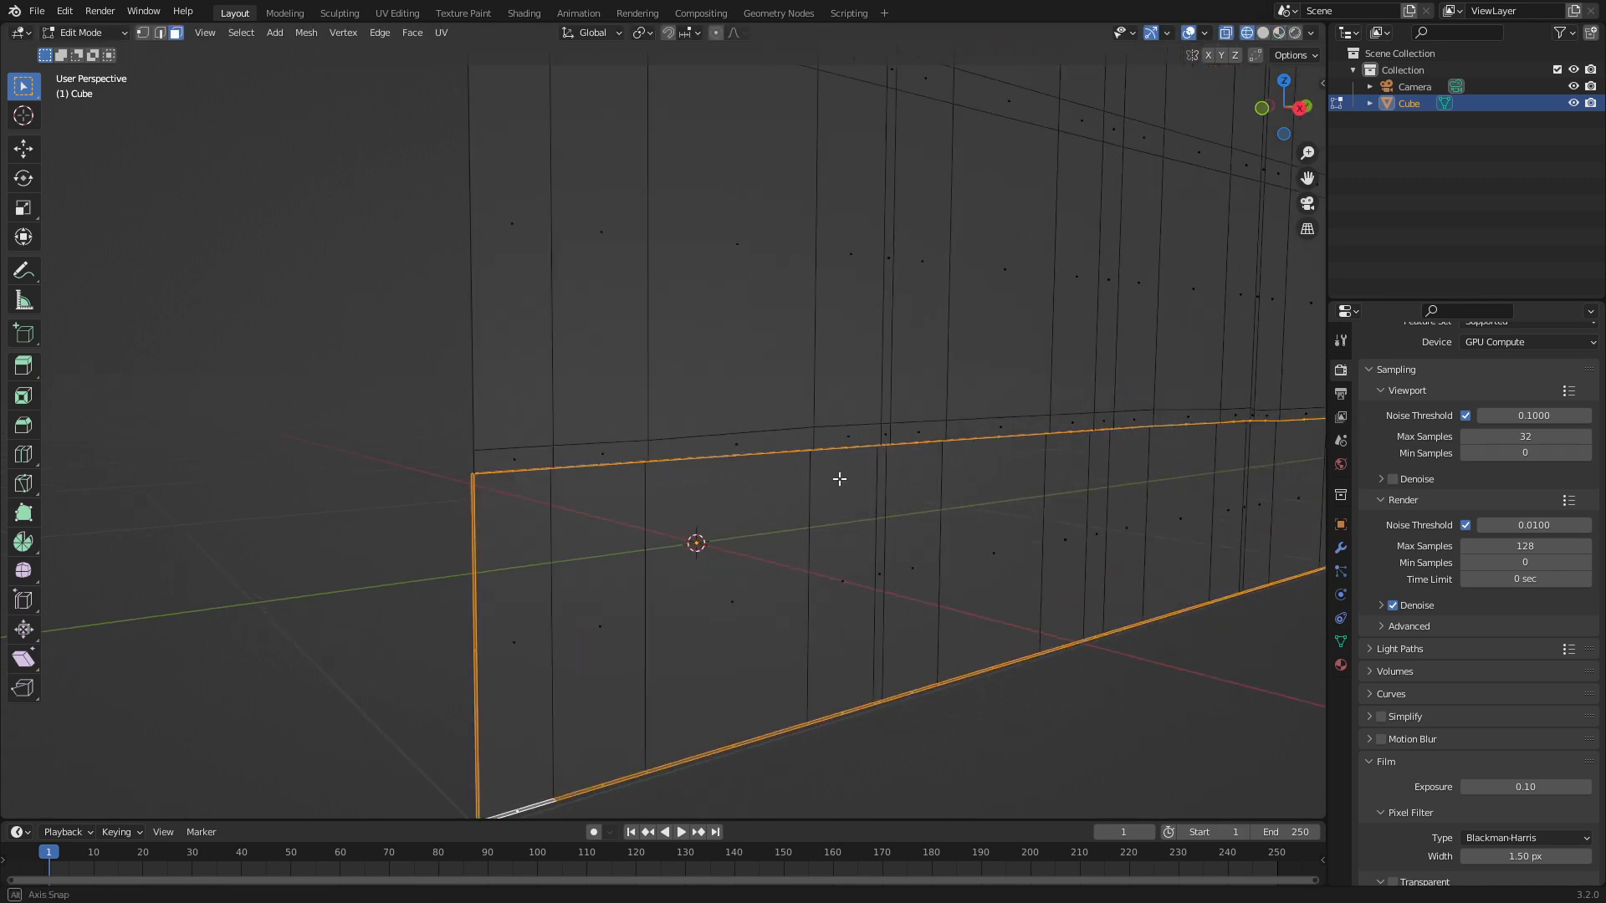
pyautogui.scroll(-2, 840, 479)
pyautogui.press('c')
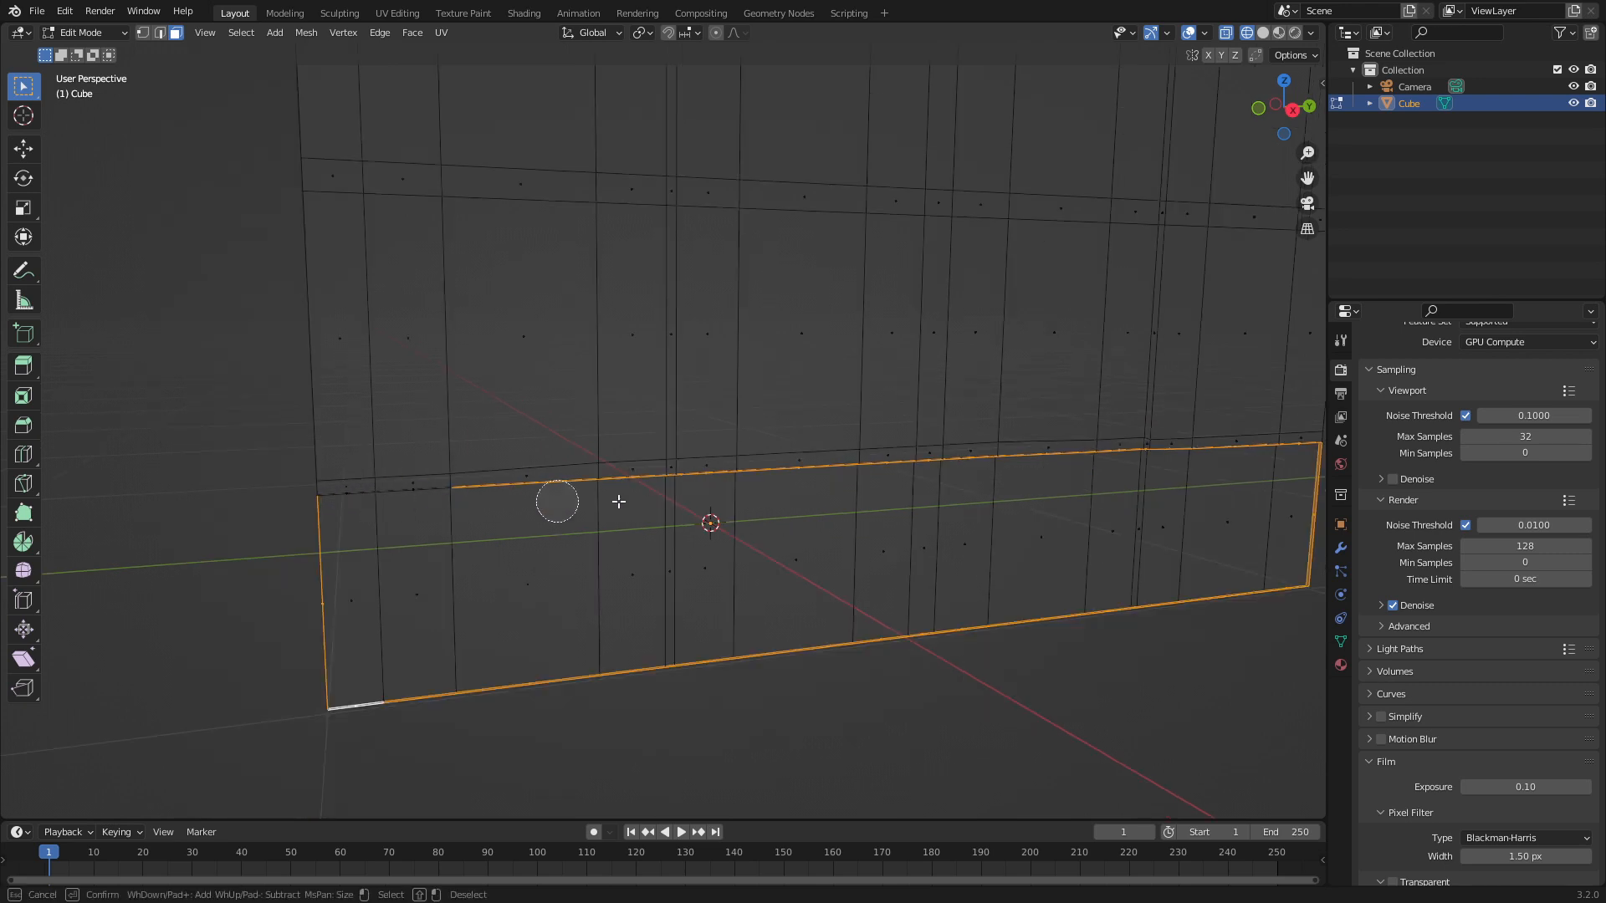
pyautogui.moveTo(914, 462)
pyautogui.keyDown('shift'); pyautogui.mouseDown()
pyautogui.moveTo(1272, 444)
pyautogui.moveTo(476, 487)
pyautogui.mouseUp(); pyautogui.keyUp('shift')
pyautogui.press('Escape')
pyautogui.press('x')
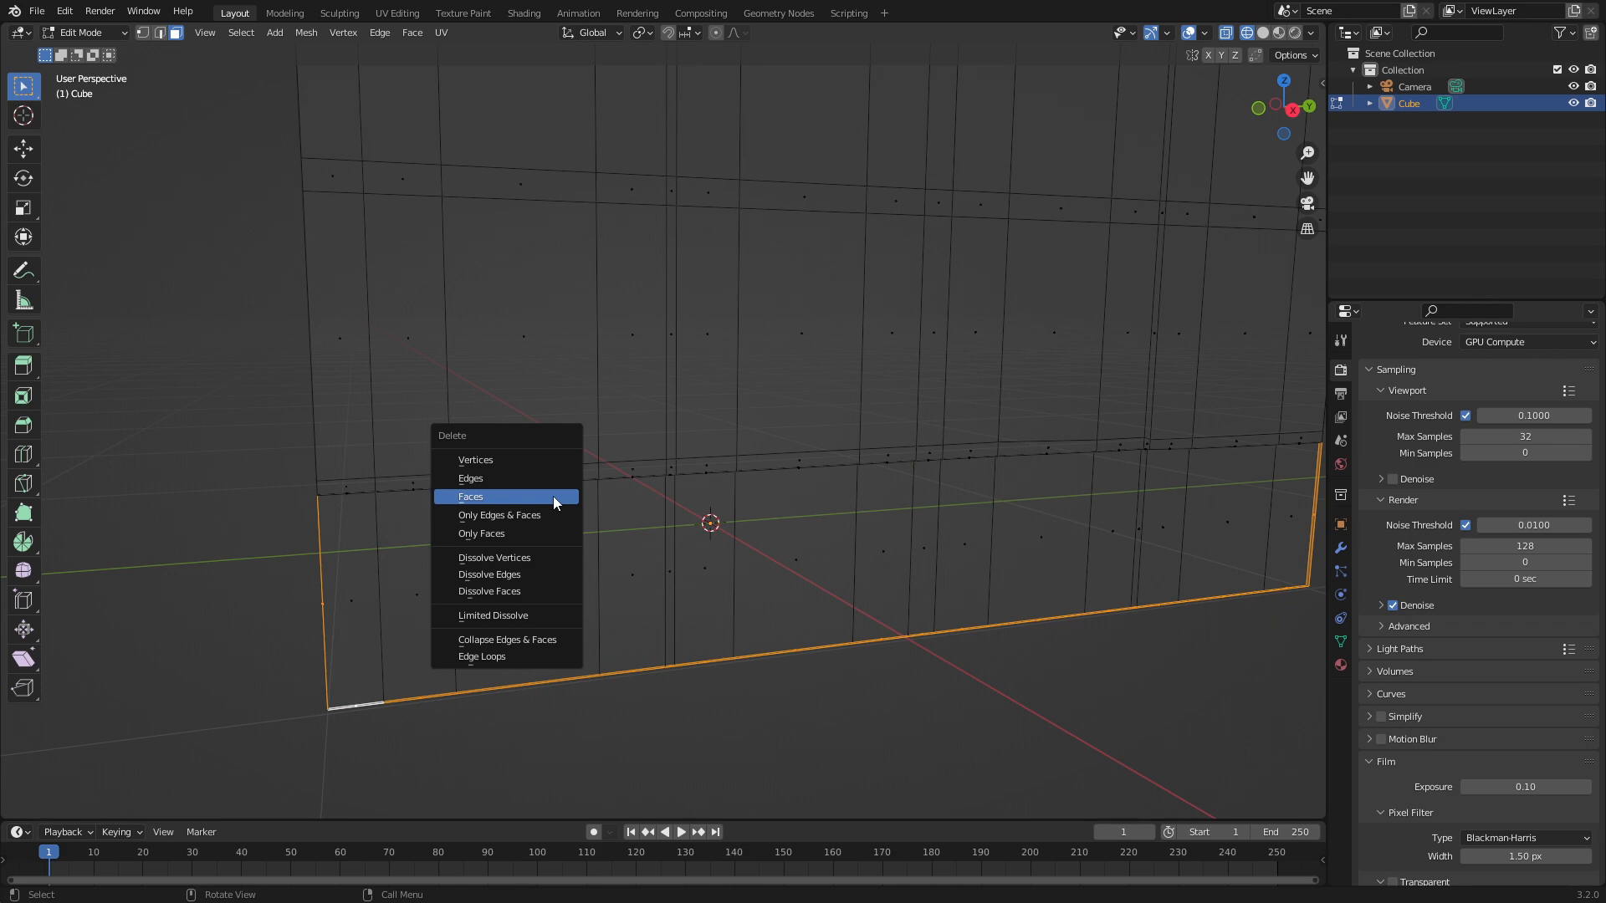
pyautogui.click(553, 495)
pyautogui.hotkey('shift', 'z')
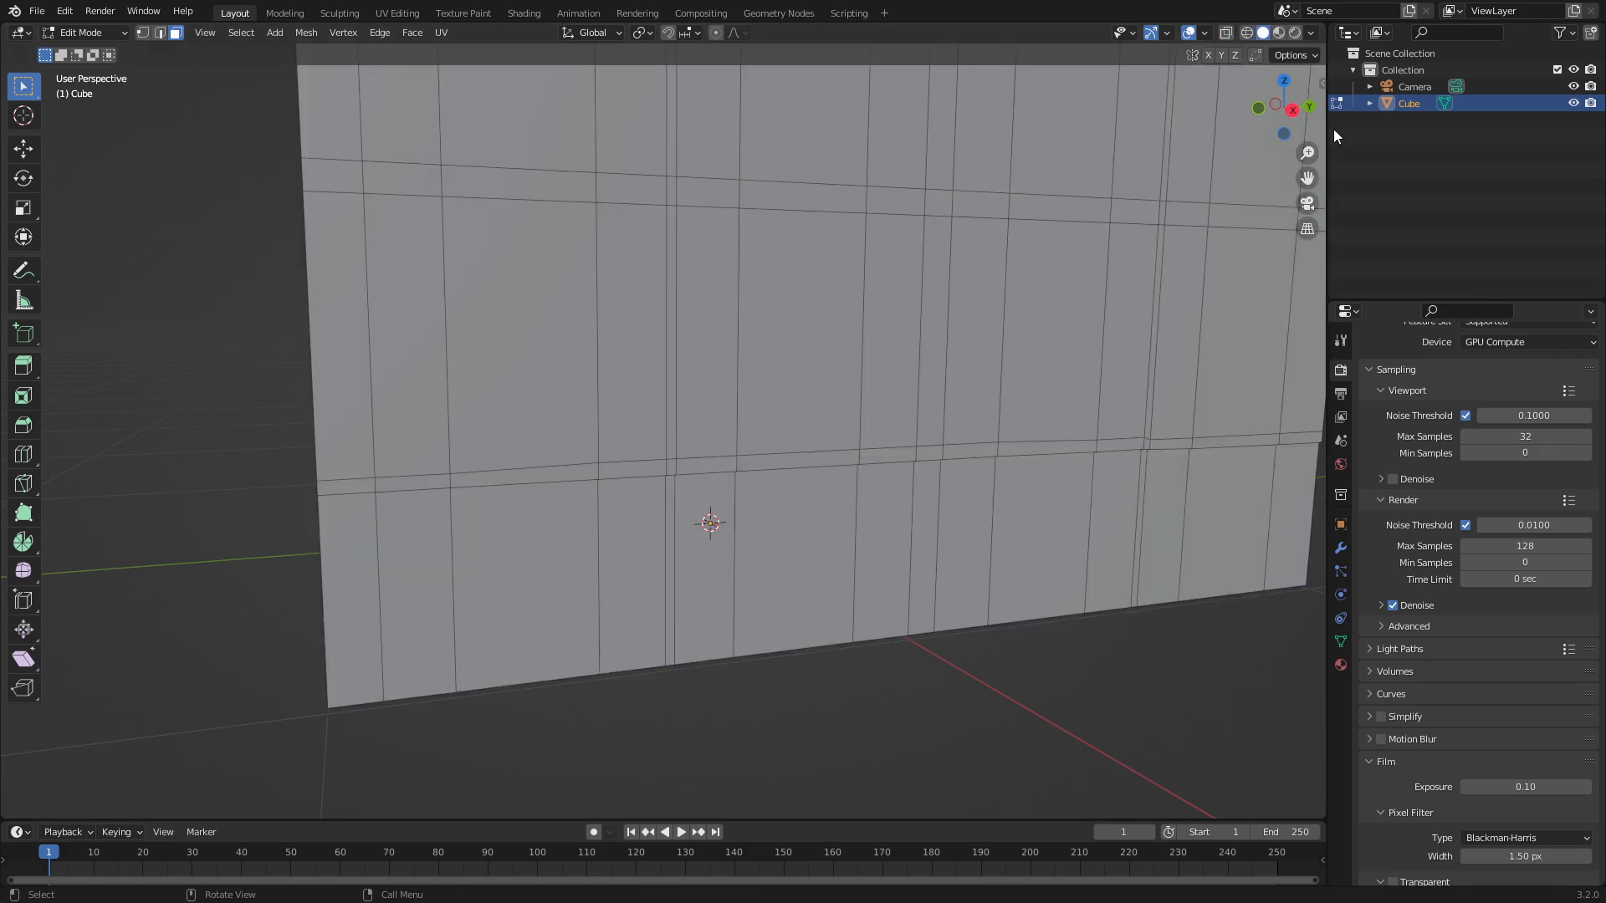
pyautogui.click(1278, 34)
pyautogui.moveTo(936, 665)
pyautogui.mouseDown(button='middle')
pyautogui.moveTo(1001, 642)
pyautogui.moveTo(981, 627)
pyautogui.moveTo(970, 643)
pyautogui.mouseUp(button='middle')
pyautogui.keyDown('shift'); pyautogui.moveTo(911, 439); pyautogui.dragTo(818, 469, button='middle'); pyautogui.keyUp('shift')
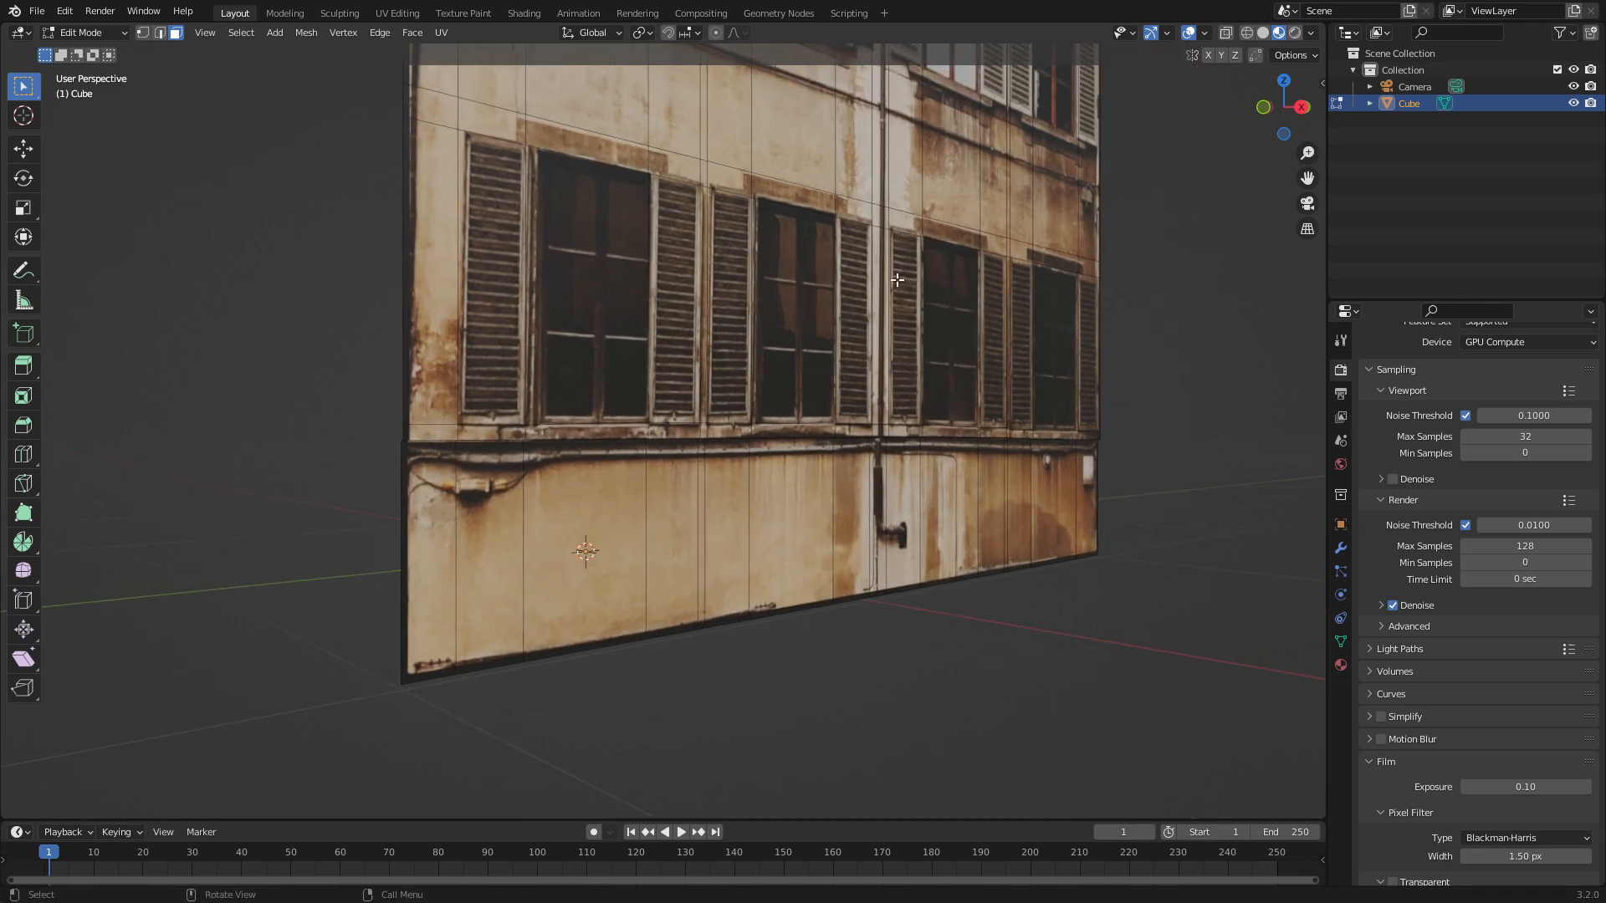
# Extrude all eight shutter faces of the lowest window row slightly outward and check the relief in Object Mode
pyautogui.moveTo(897, 280); pyautogui.dragTo(746, 306, button='middle')
pyautogui.press('2')
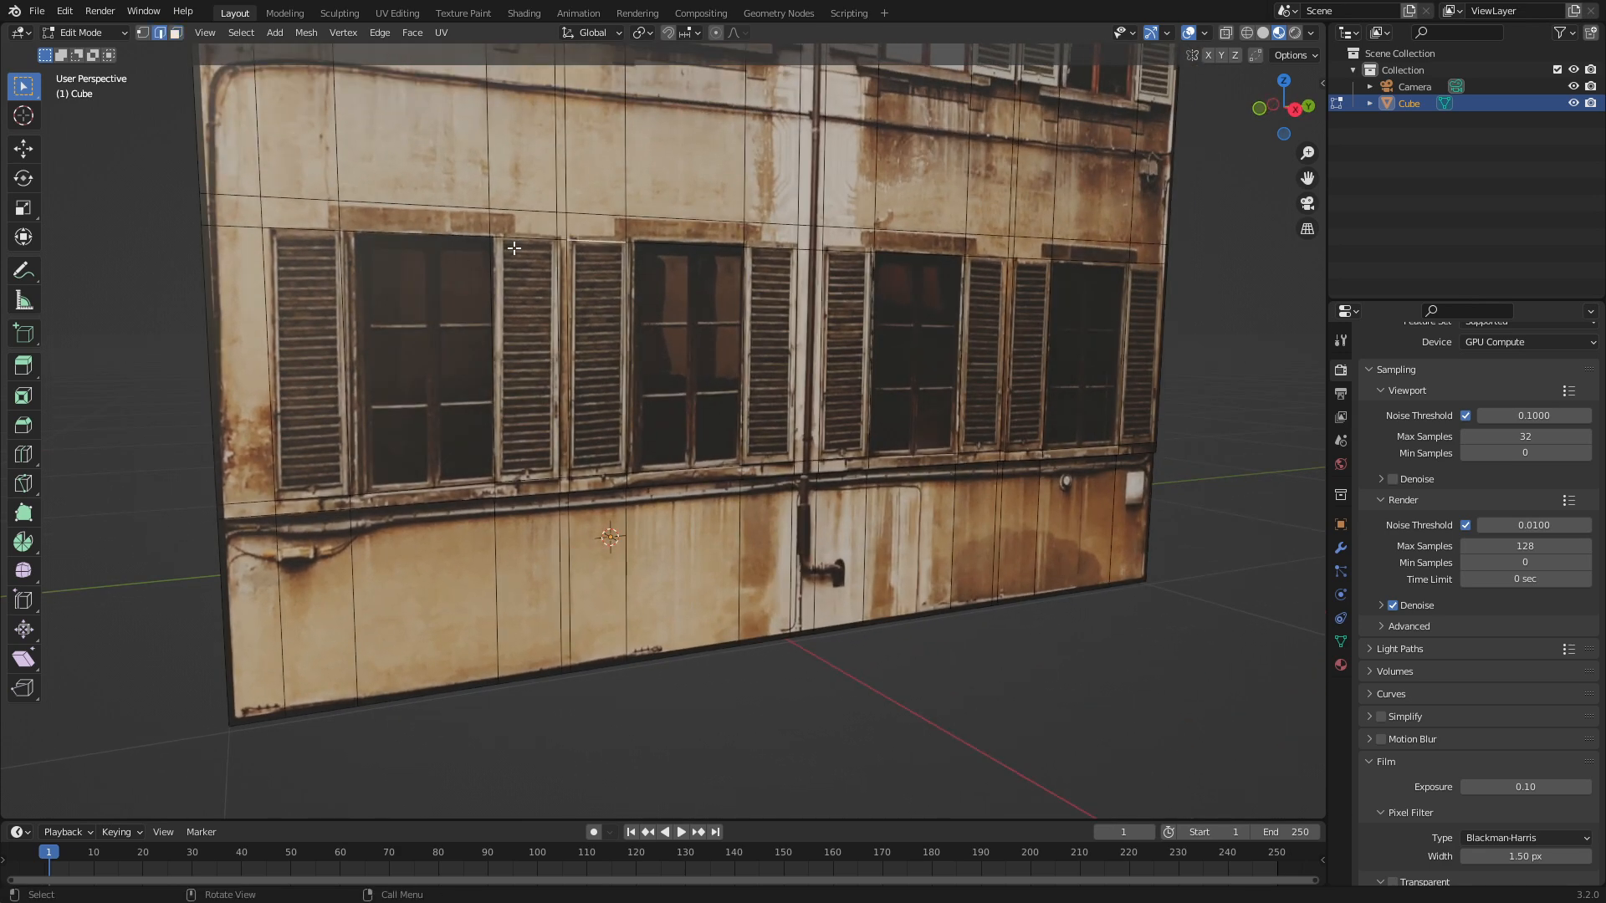
pyautogui.press('3')
pyautogui.press('KP_3')
pyautogui.click(159, 452)
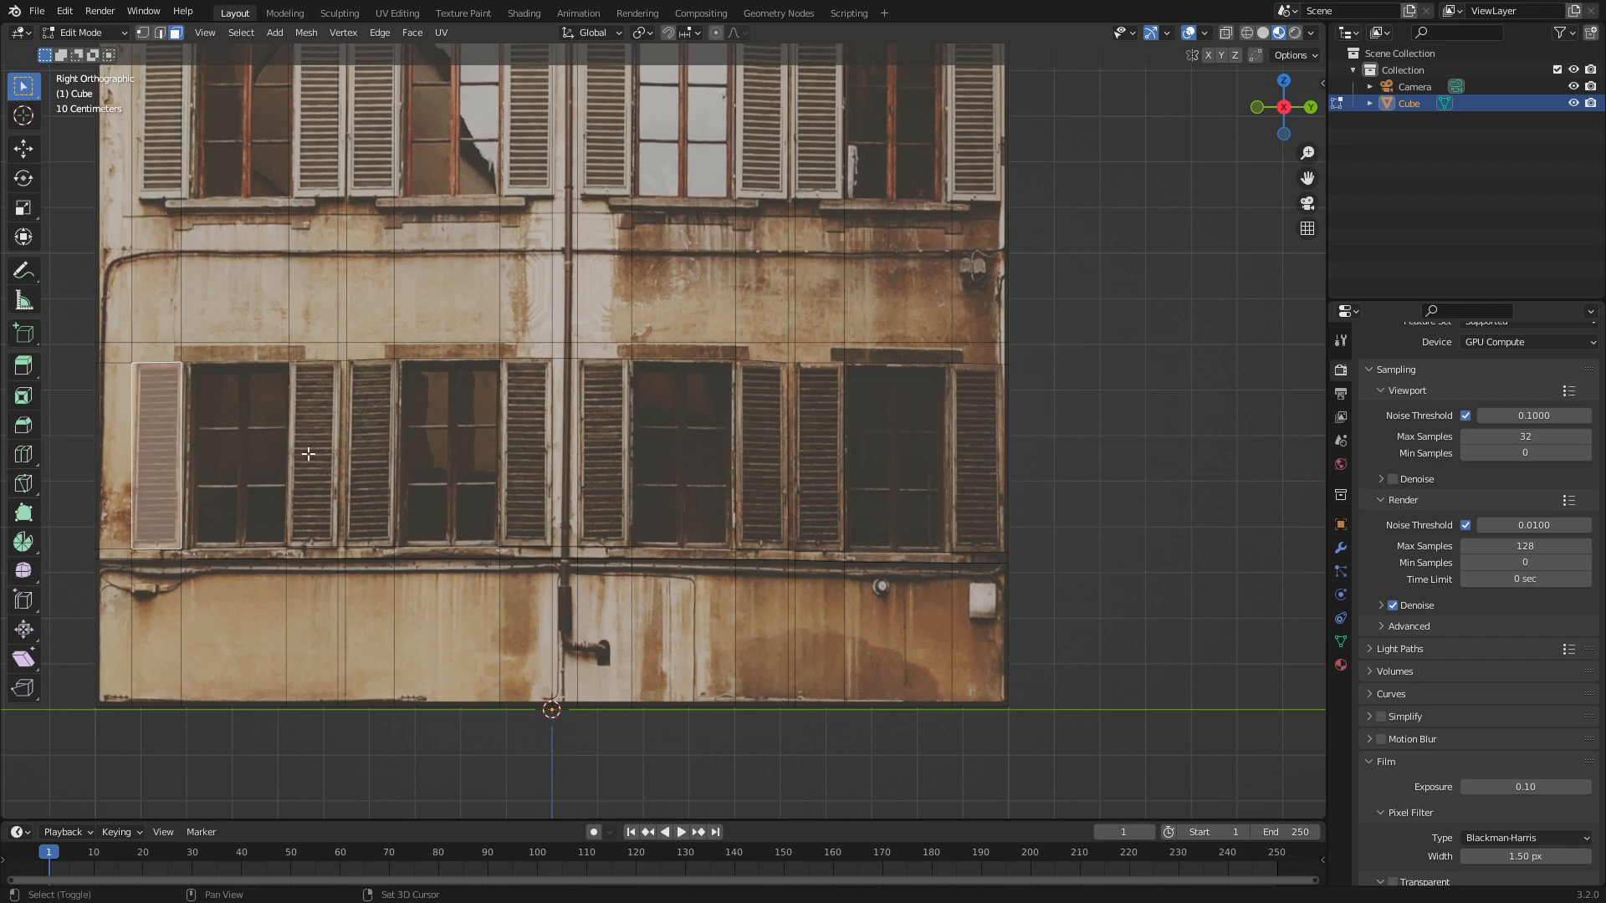
pyautogui.keyDown('shift'); pyautogui.click(311, 452); pyautogui.keyUp('shift')
pyautogui.keyDown('shift'); pyautogui.click(369, 456); pyautogui.keyUp('shift')
pyautogui.keyDown('shift'); pyautogui.click(527, 458); pyautogui.keyUp('shift')
pyautogui.keyDown('shift'); pyautogui.click(604, 459); pyautogui.keyUp('shift')
pyautogui.keyDown('shift'); pyautogui.click(761, 468); pyautogui.keyUp('shift')
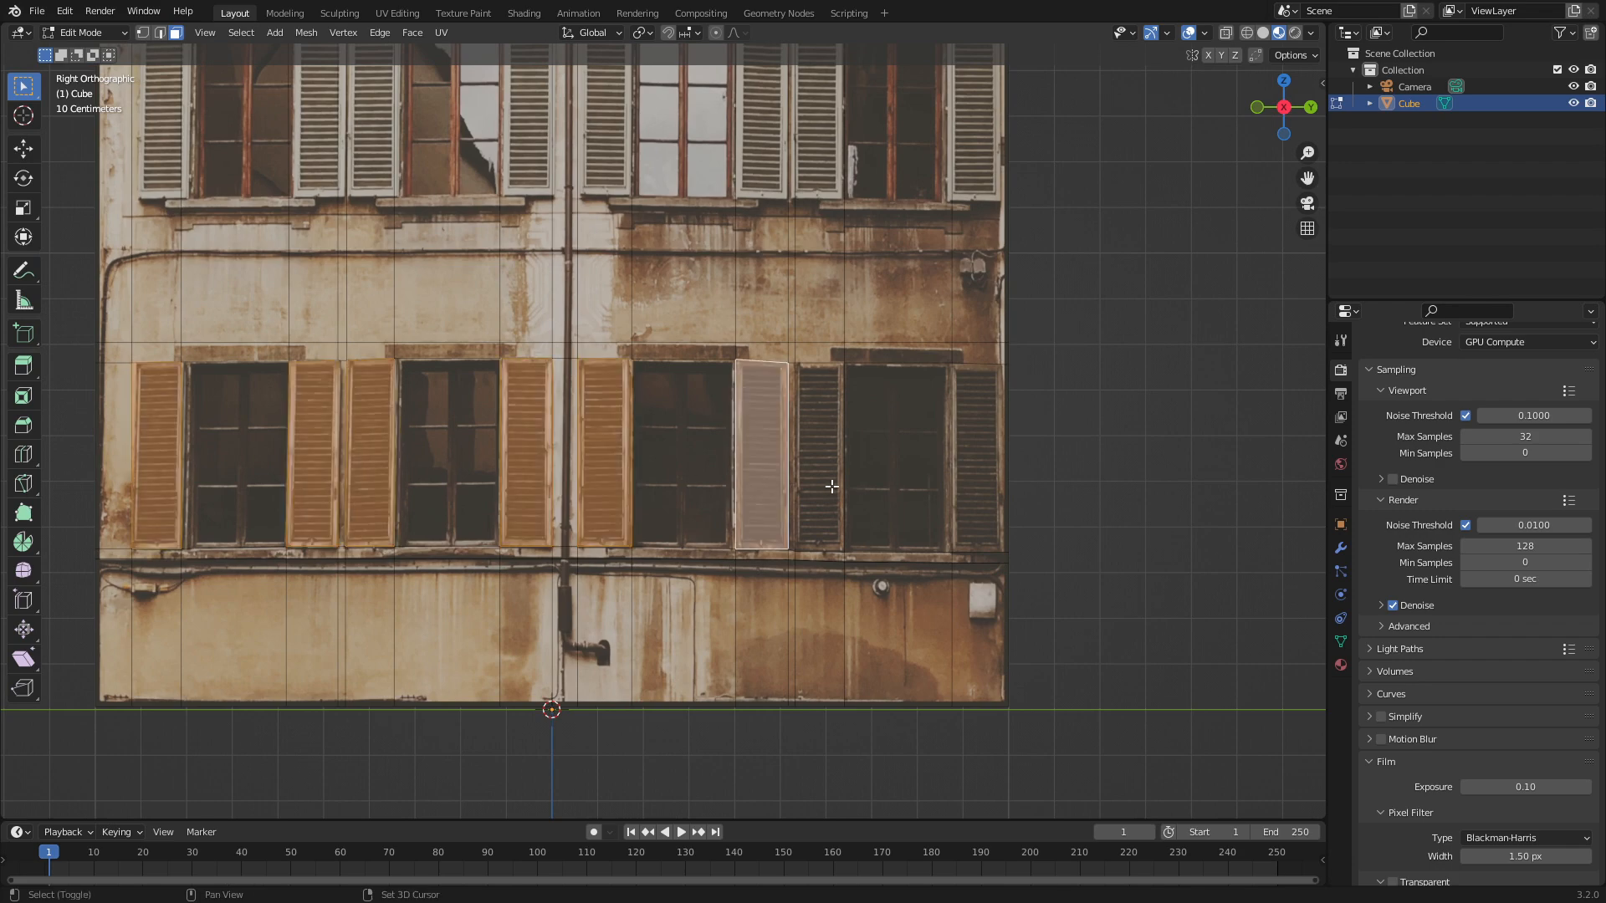
pyautogui.keyDown('shift'); pyautogui.click(819, 472); pyautogui.keyUp('shift')
pyautogui.keyDown('shift'); pyautogui.click(969, 493); pyautogui.keyUp('shift')
pyautogui.moveTo(969, 494); pyautogui.dragTo(1029, 602, button='middle')
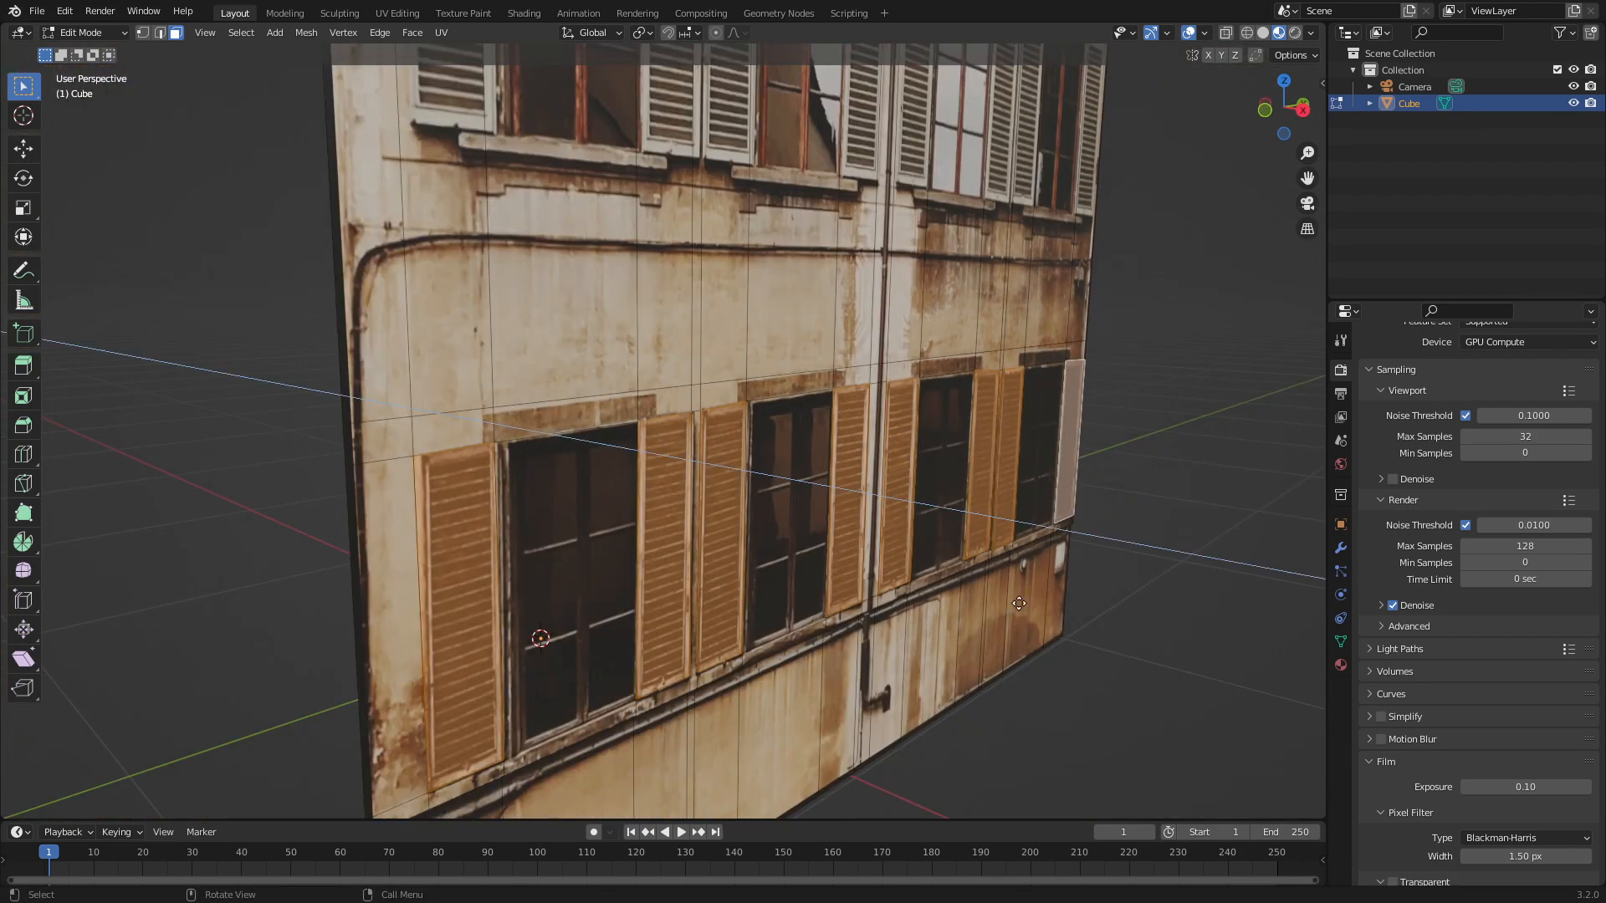
pyautogui.press('e')
pyautogui.click(1045, 620)
pyautogui.moveTo(1114, 645); pyautogui.dragTo(896, 570, button='middle')
pyautogui.press('Tab')
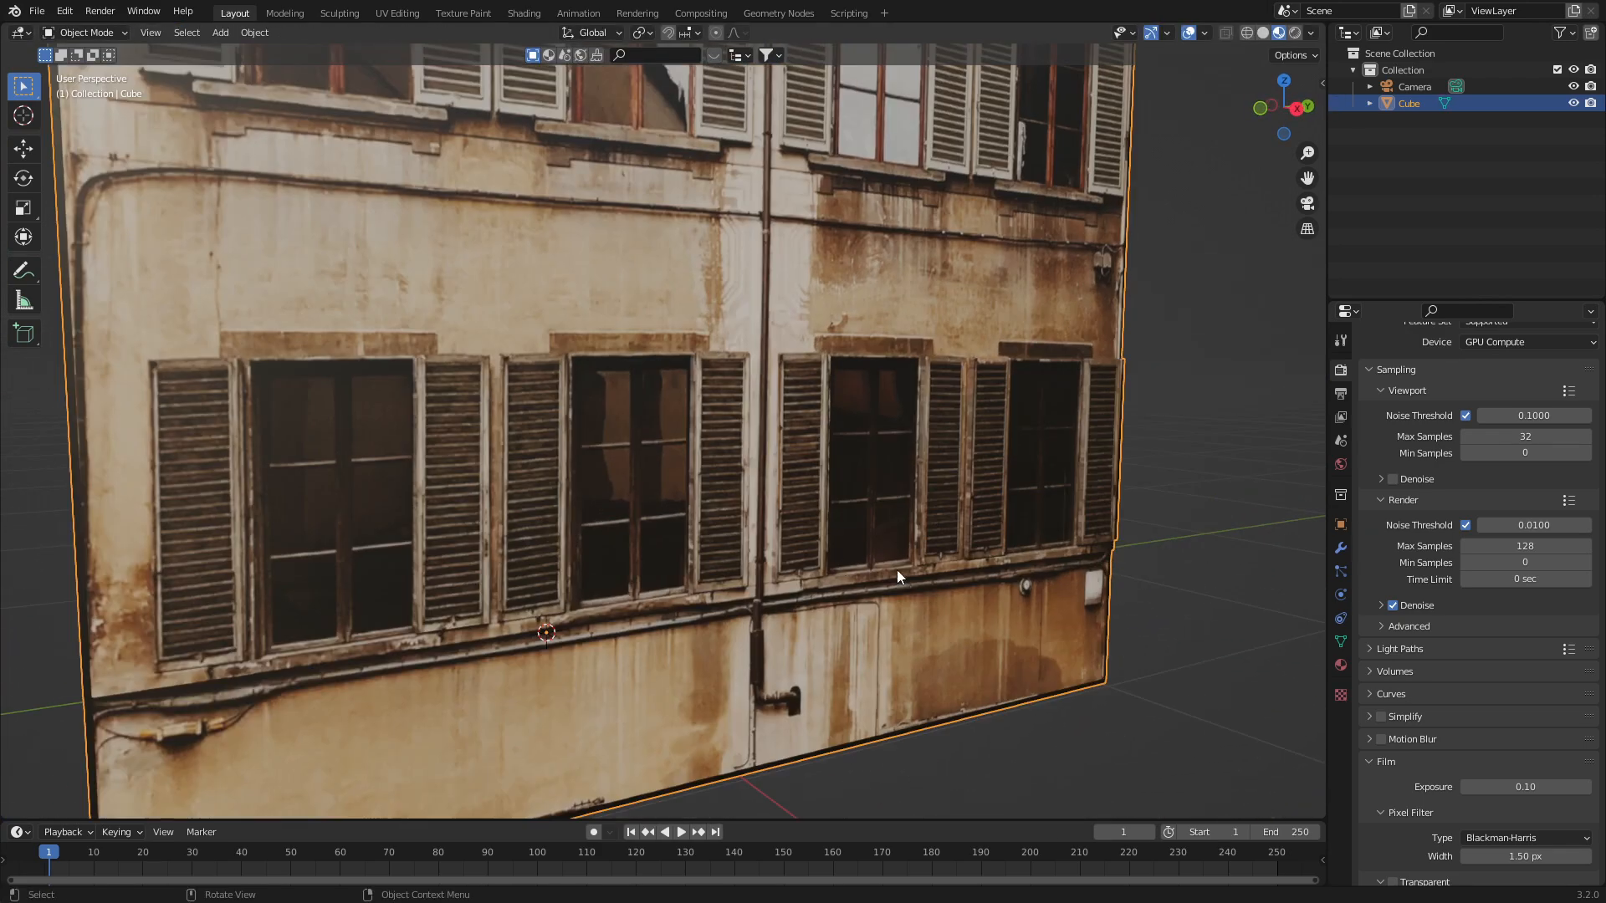
pyautogui.press('Tab')
# Add vertical loop cuts at both ends of the lintels above the first two windows of the lowest row
pyautogui.scroll(4, 617, 383)
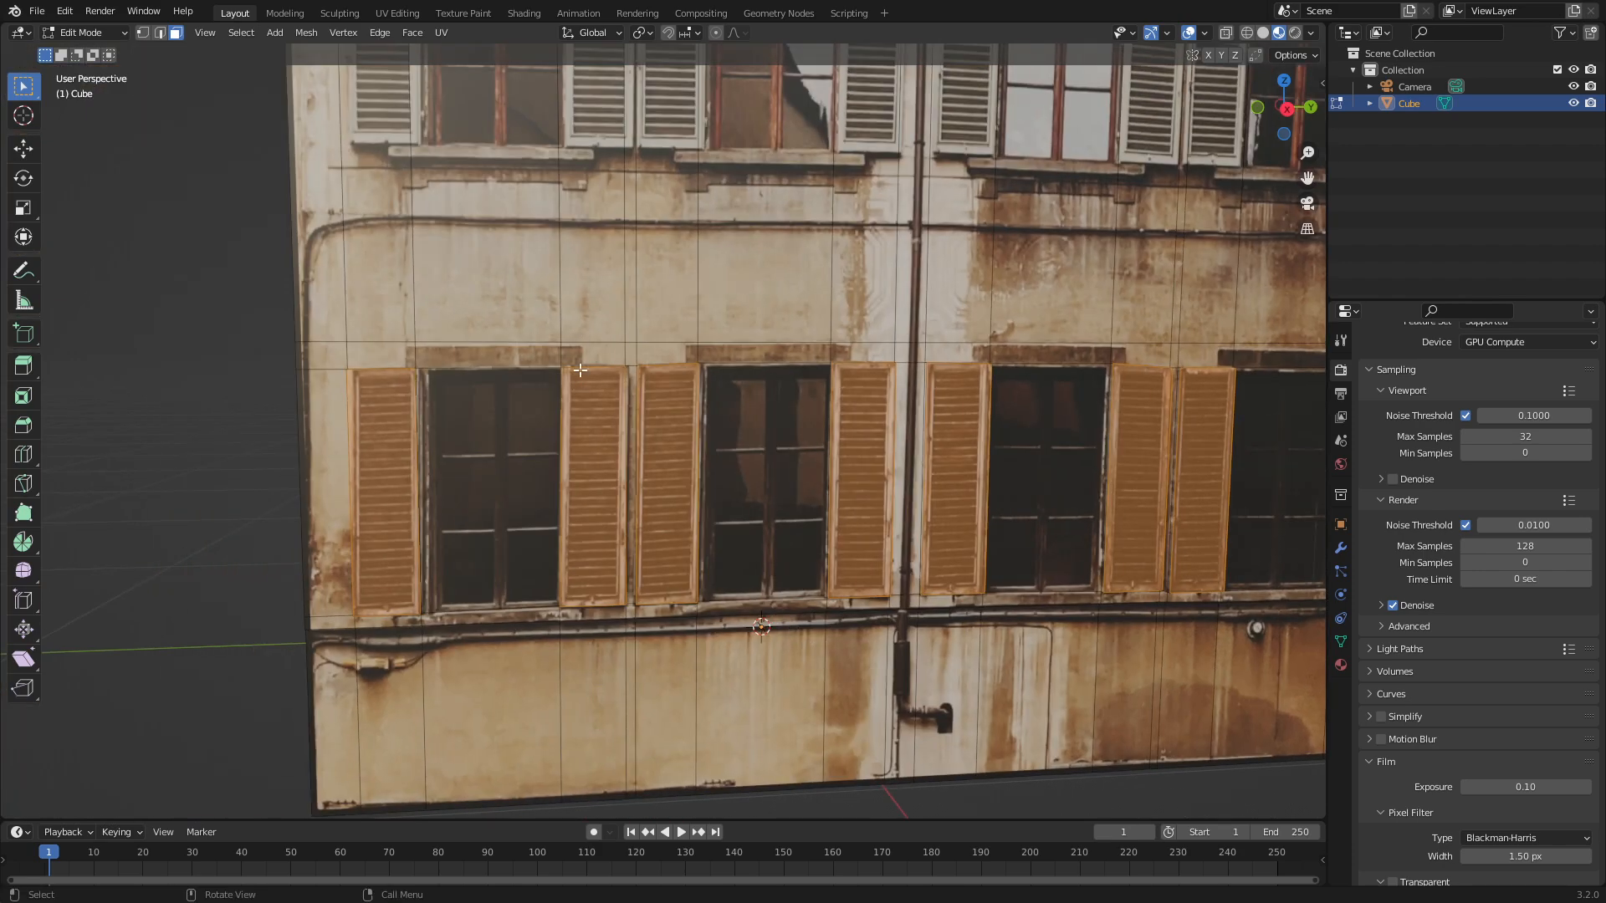
pyautogui.hotkey('ctrl', 'r')
pyautogui.click(580, 370)
pyautogui.click(577, 366)
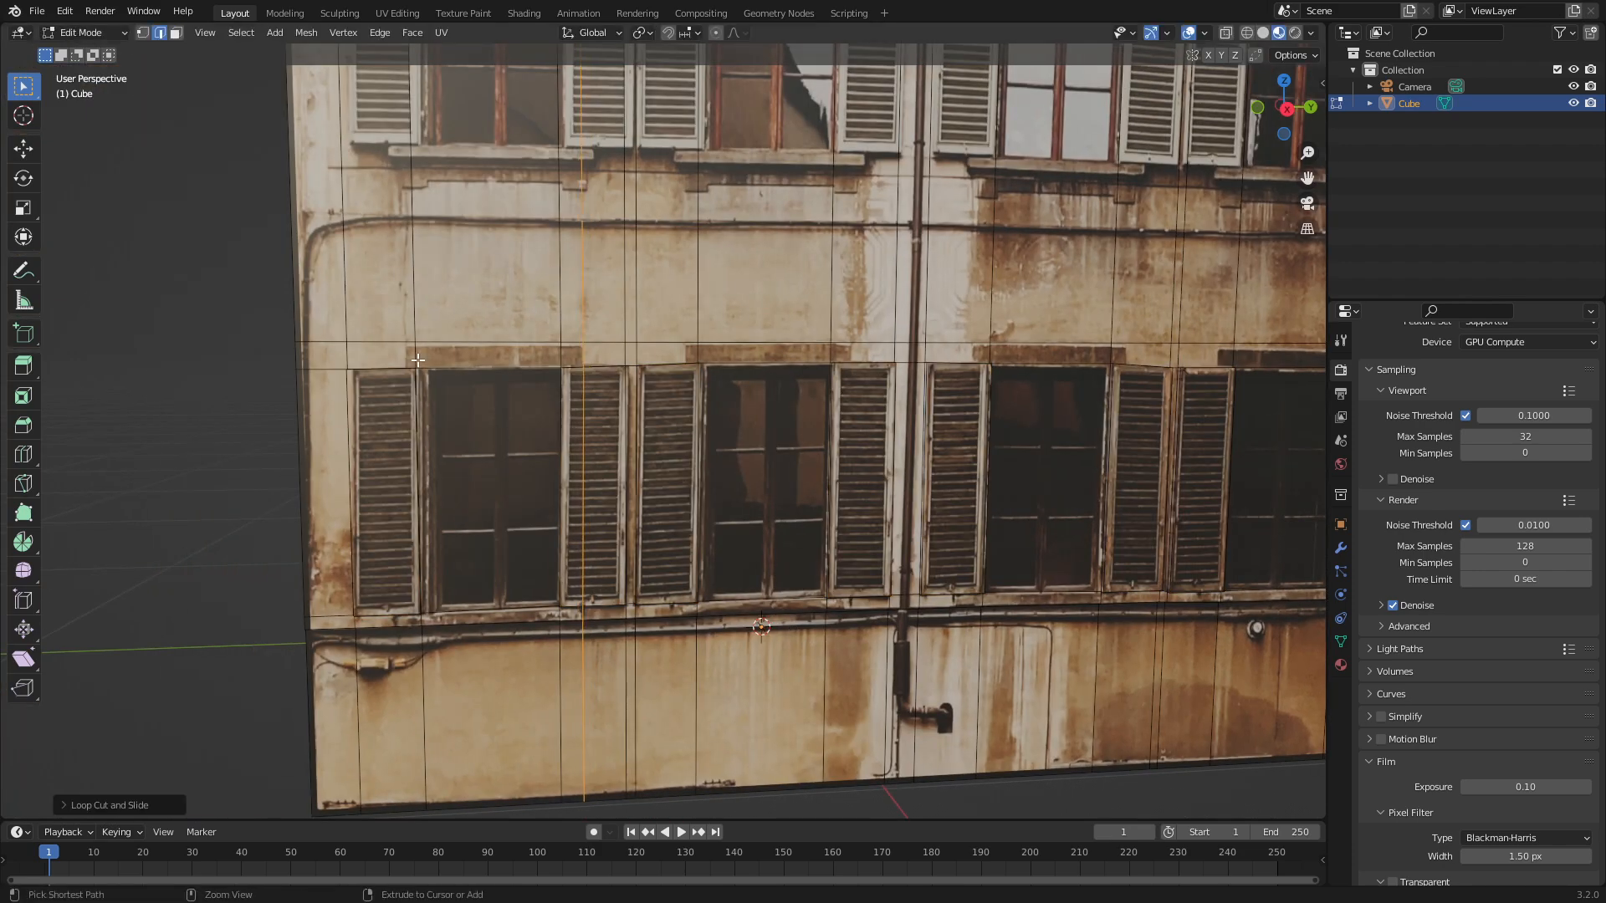
pyautogui.hotkey('ctrl', 'r')
pyautogui.click(418, 359)
pyautogui.click(408, 361)
pyautogui.hotkey('ctrl', 'r')
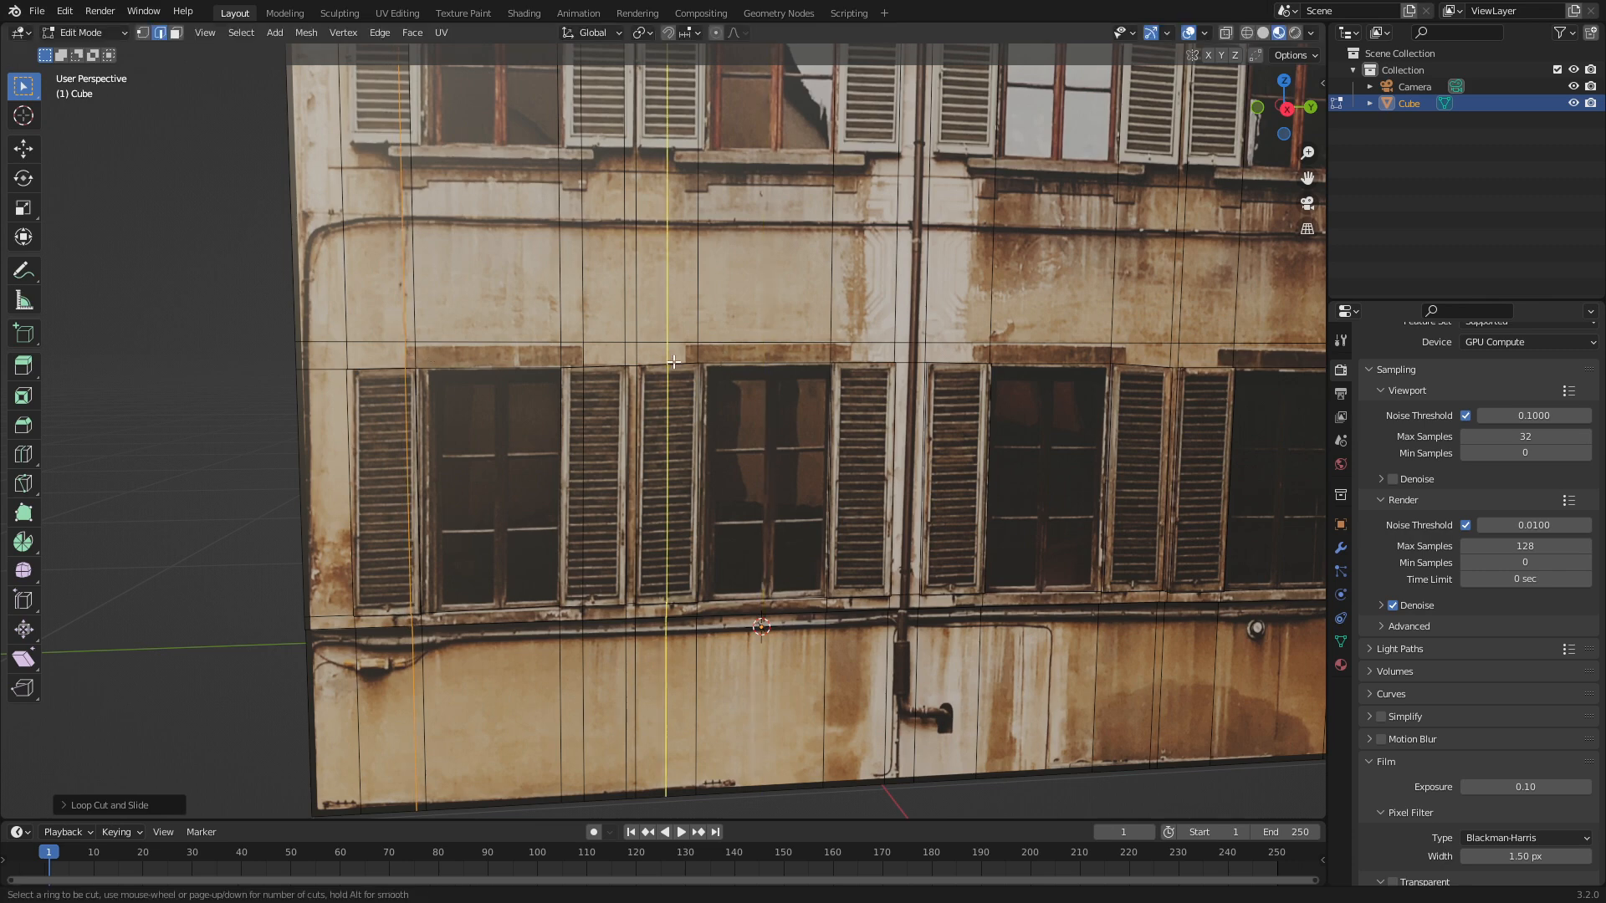
pyautogui.click(674, 361)
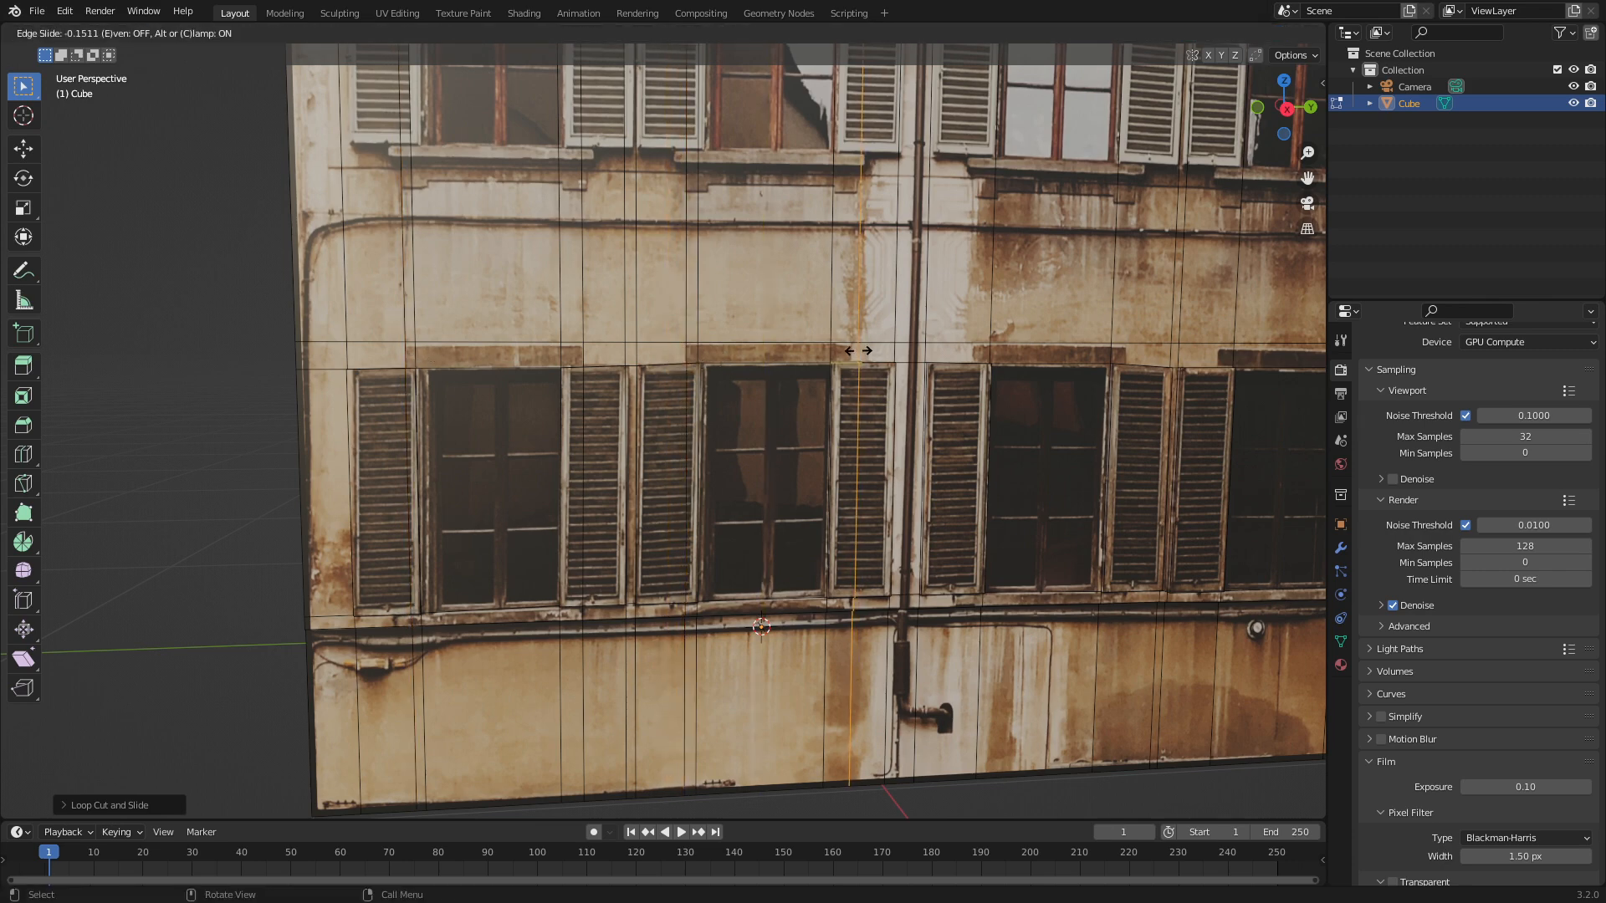
pyautogui.click(854, 351)
# Add vertical loop cuts at both ends of the lintel above the third window
pyautogui.keyDown('shift'); pyautogui.moveTo(986, 368); pyautogui.dragTo(883, 374, button='middle'); pyautogui.keyUp('shift')
pyautogui.hotkey('ctrl', 'r')
pyautogui.click(862, 368)
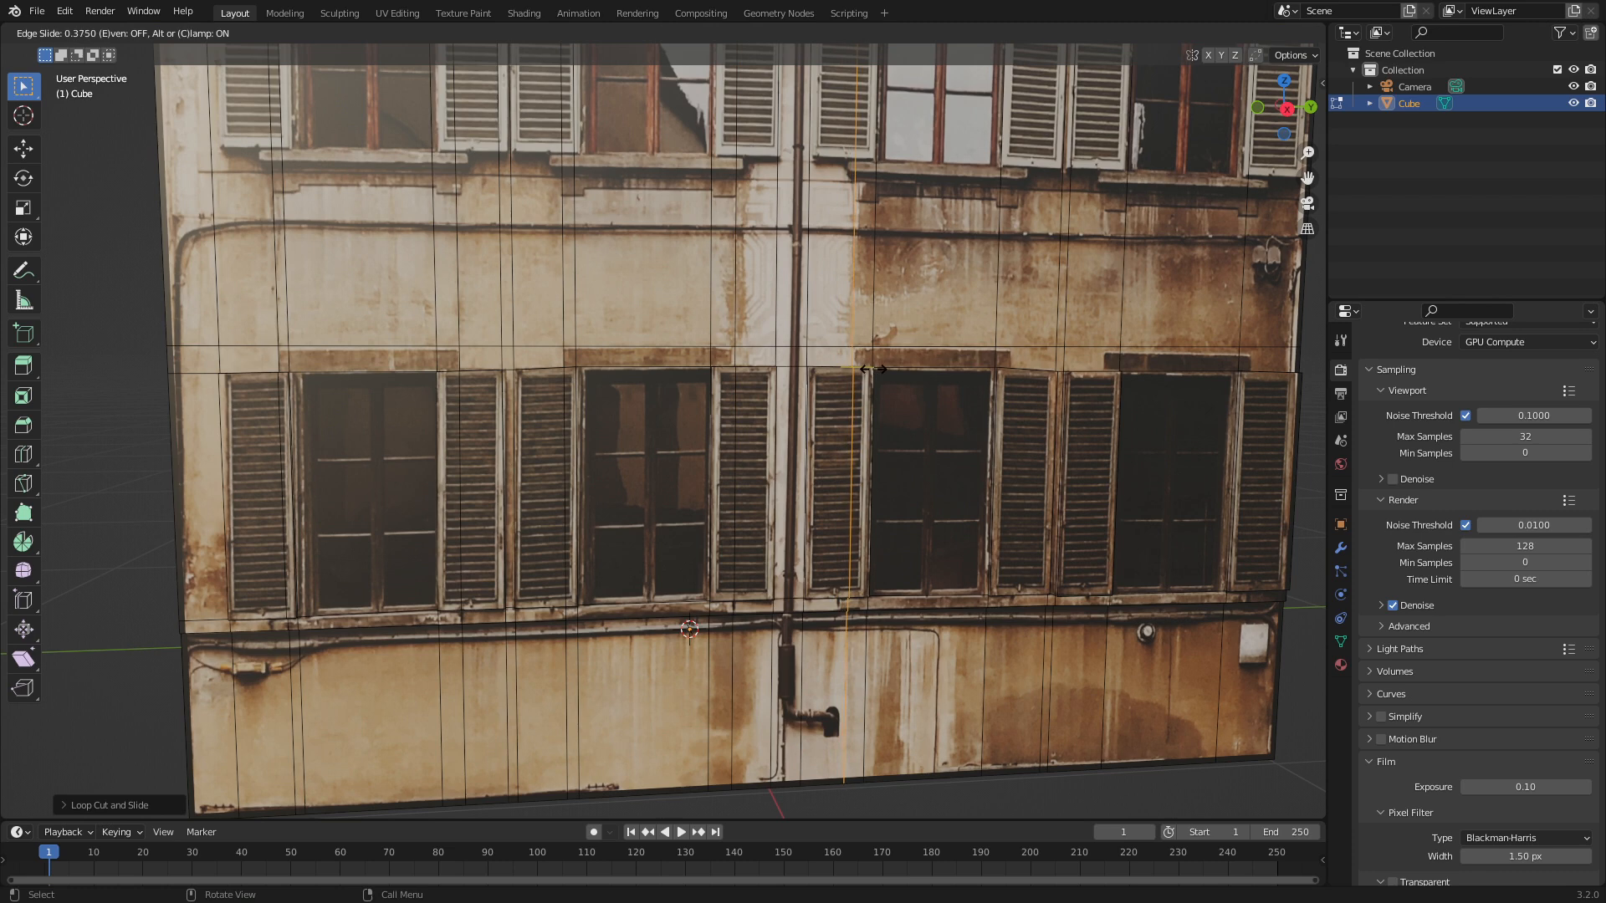
pyautogui.click(874, 369)
pyautogui.hotkey('ctrl', 'r')
pyautogui.click(1003, 368)
pyautogui.click(994, 369)
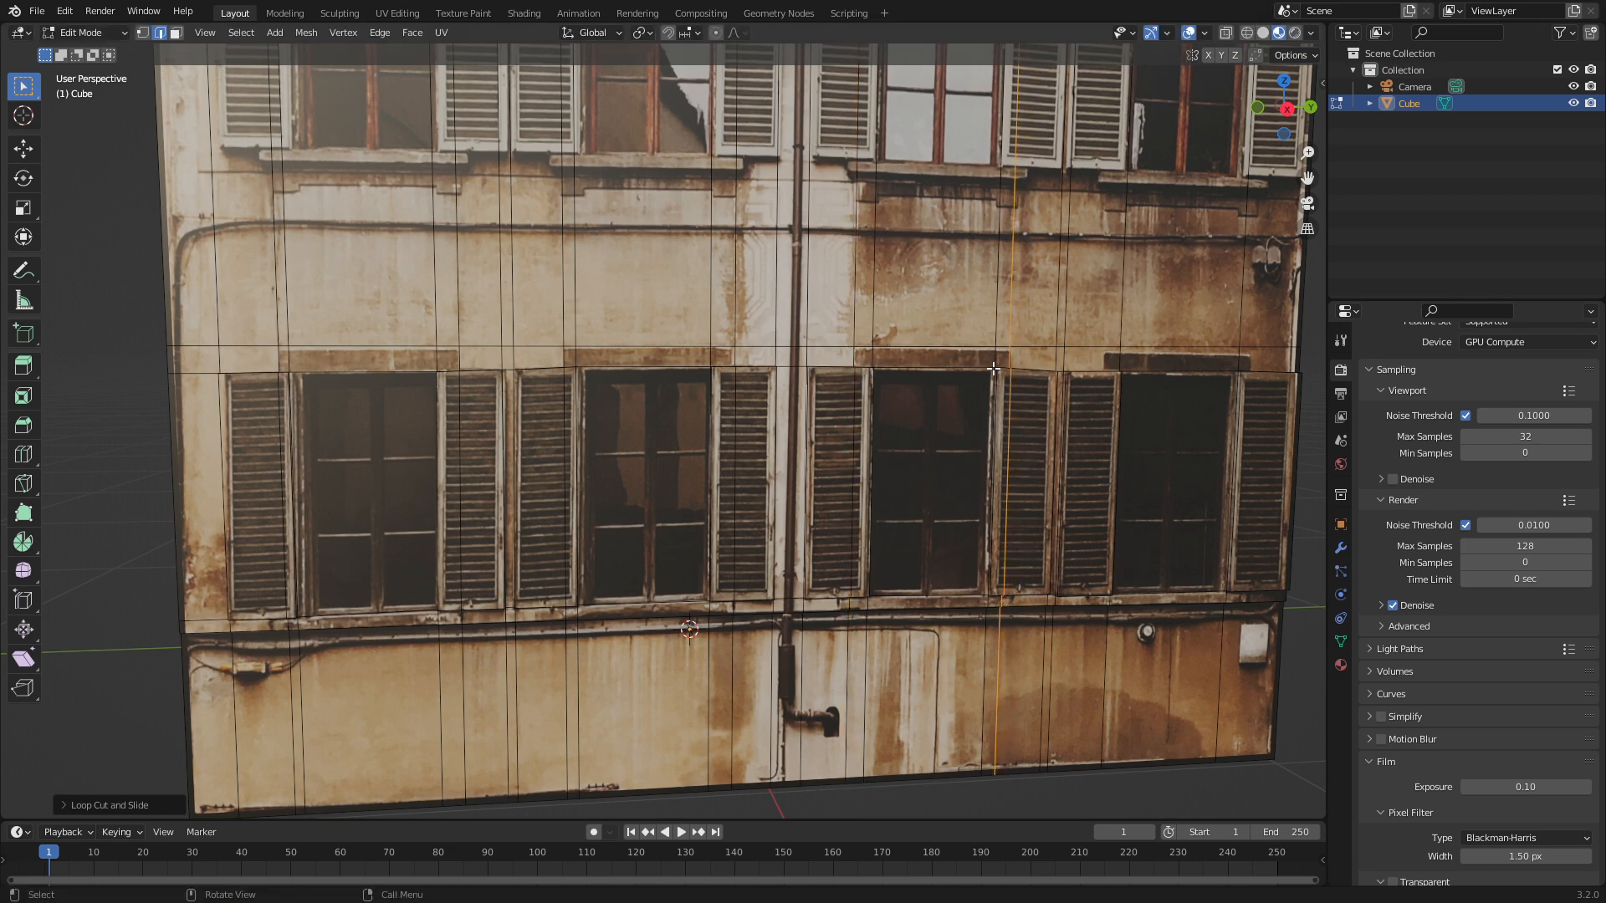
# Add vertical loop cuts at both ends of the lintel above the last window
pyautogui.hotkey('ctrl', 'r')
pyautogui.click(1091, 371)
pyautogui.click(1105, 370)
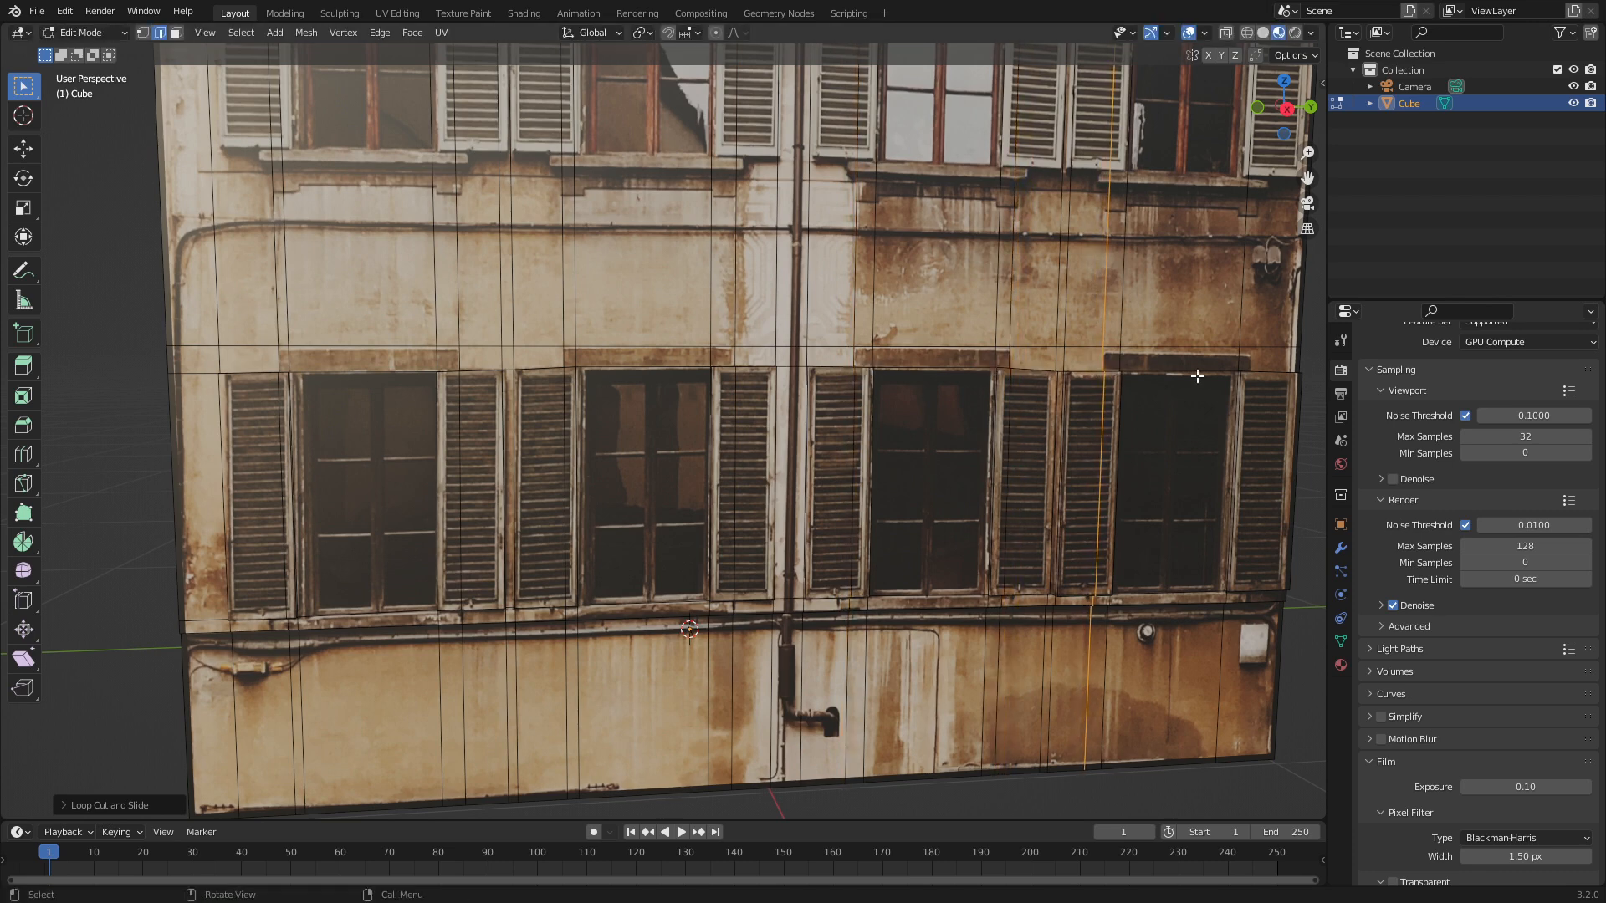
pyautogui.hotkey('ctrl', 'r')
pyautogui.click(1268, 369)
pyautogui.click(1248, 367)
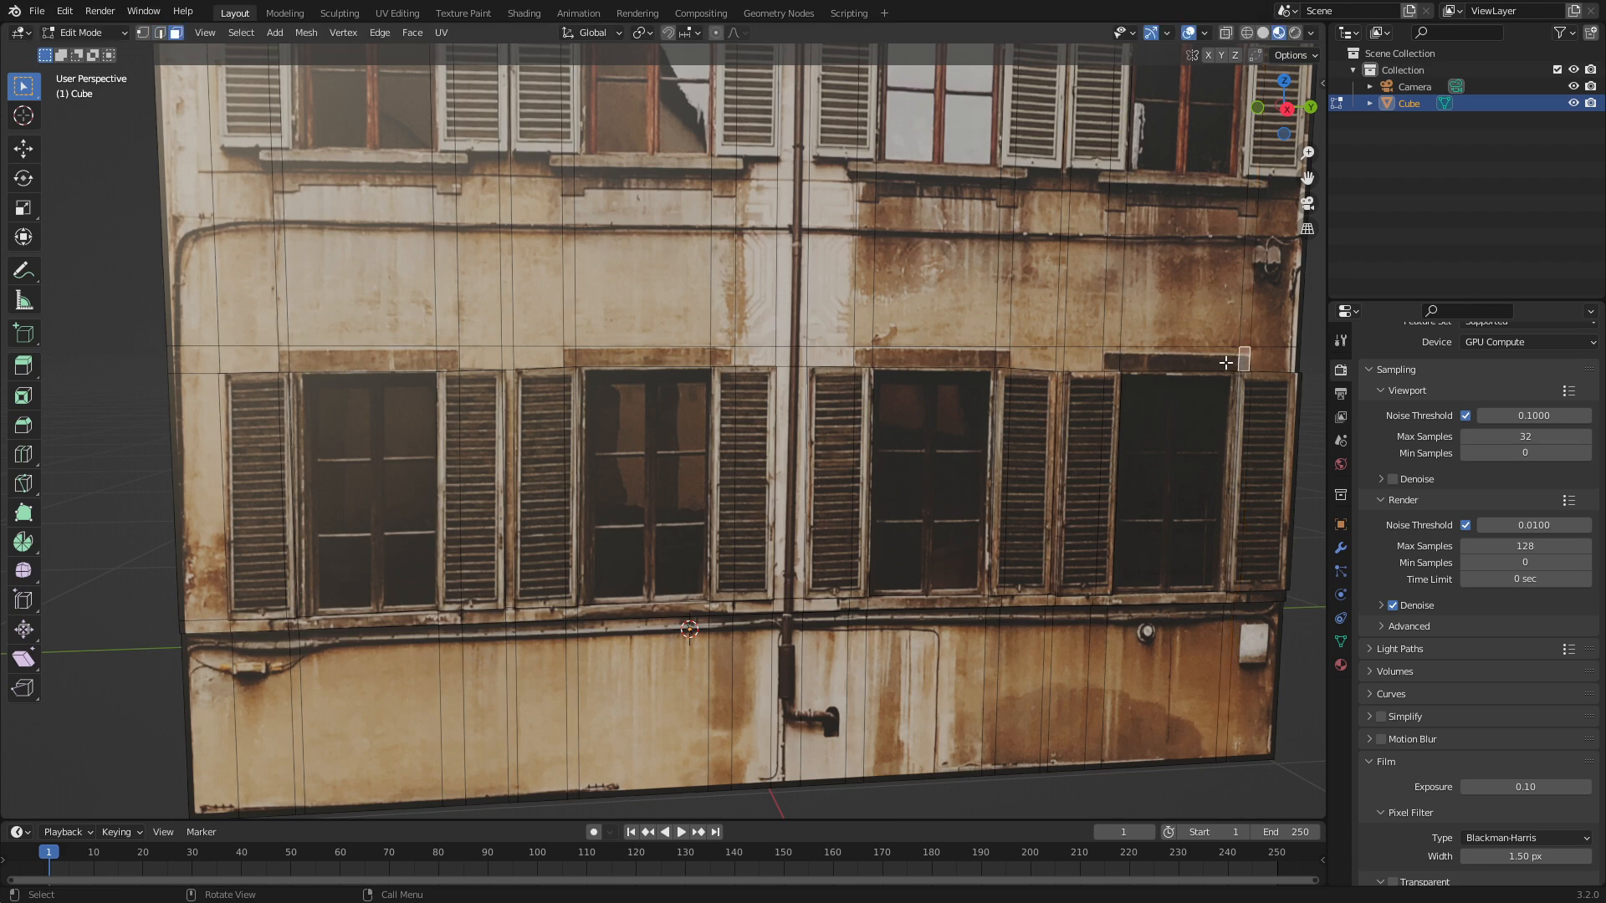
# Edge-slide the horizontal edges above the last window and its right shutter down to the top of the lintel in the texture
pyautogui.scroll(3, 1137, 308)
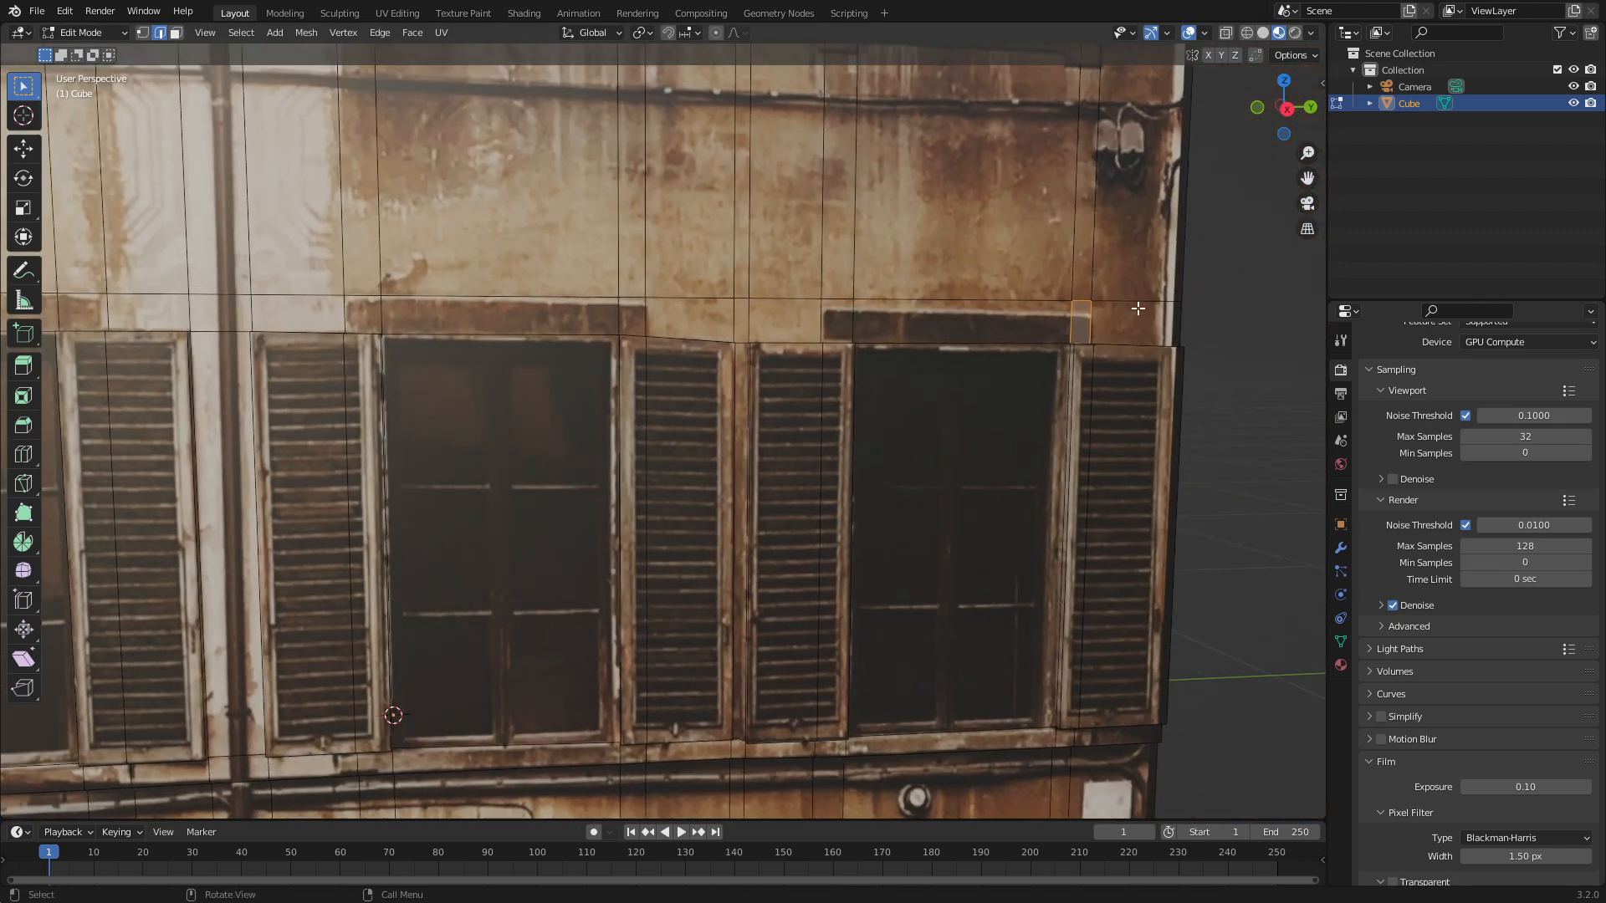
pyautogui.click(1137, 308)
pyautogui.press('g')
pyautogui.press('g')
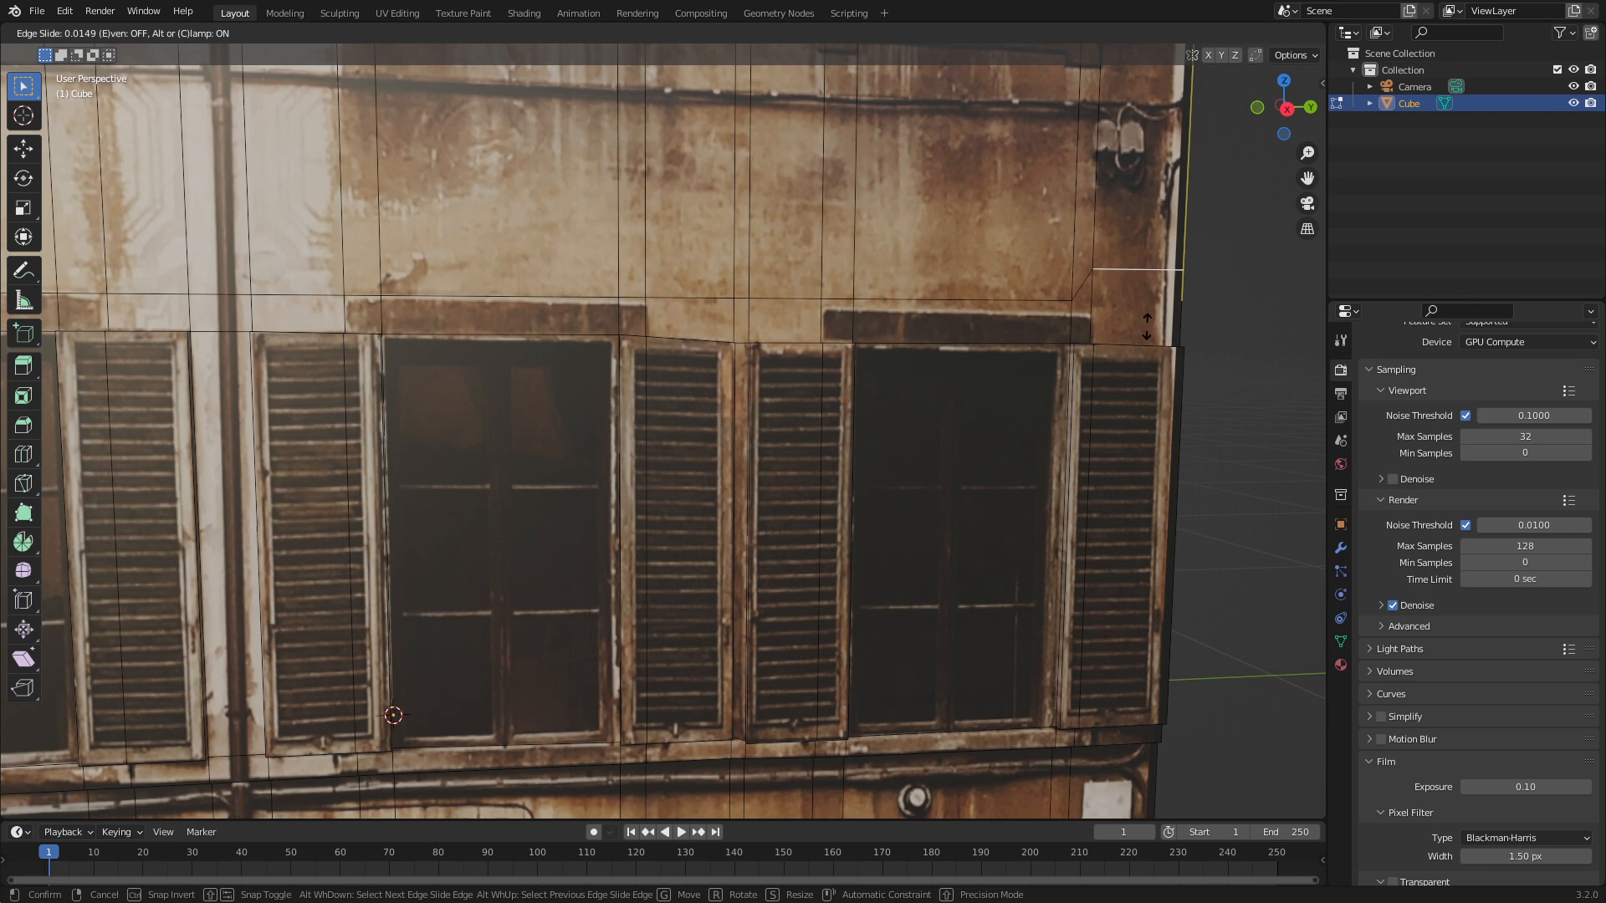
pyautogui.rightClick(1144, 326)
pyautogui.press('g')
pyautogui.press('g')
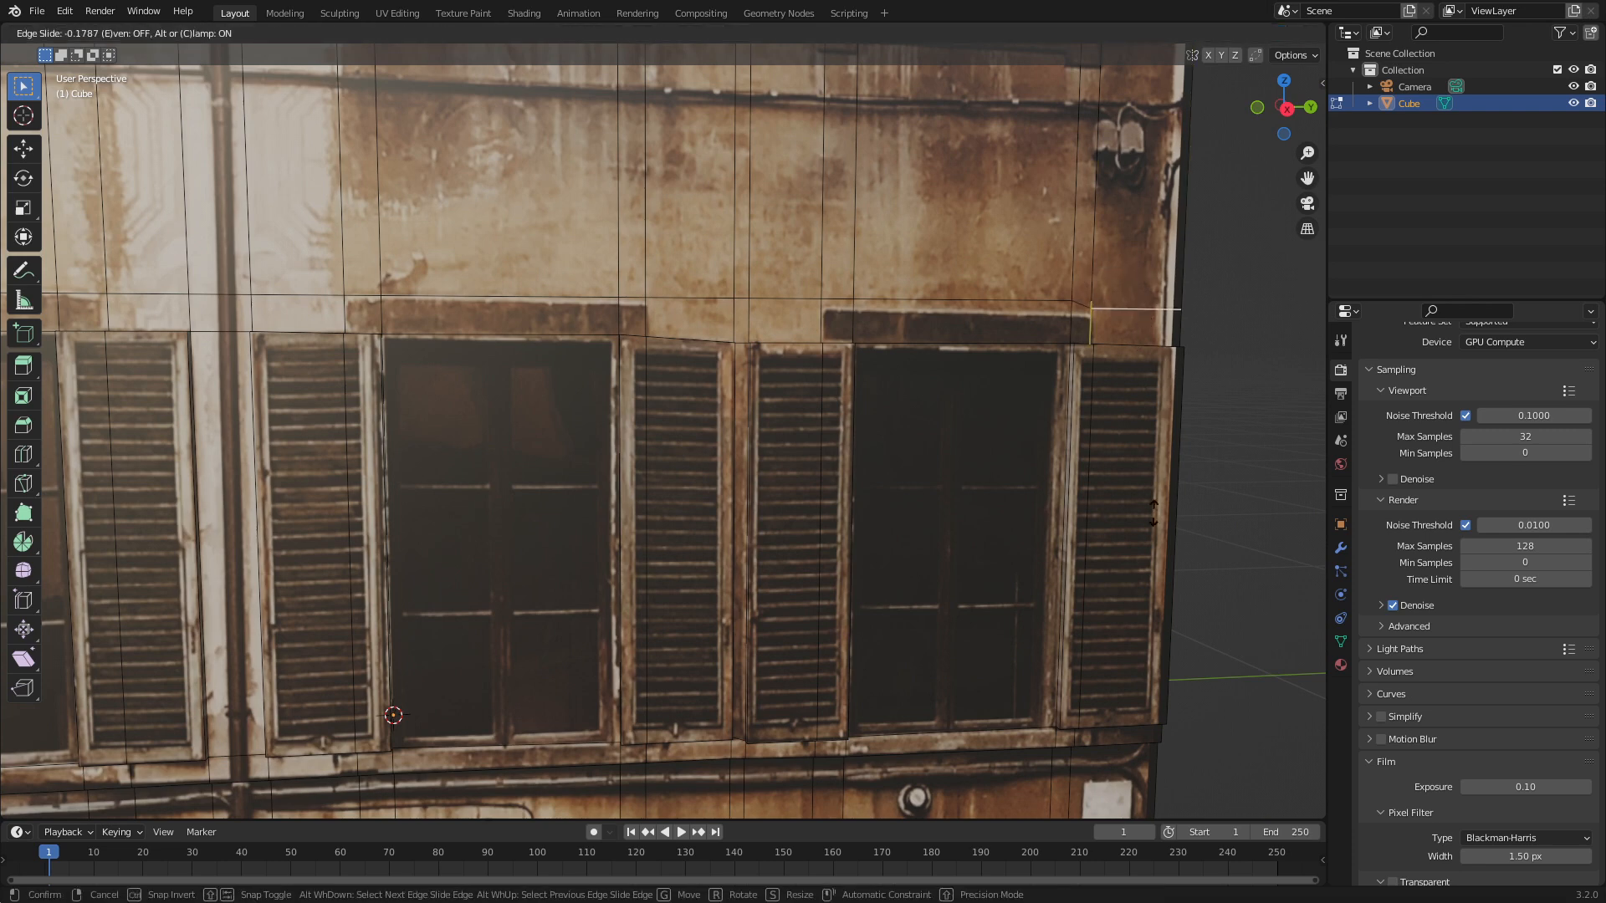
pyautogui.click(1184, 678)
pyautogui.click(957, 312)
pyautogui.press('g')
pyautogui.press('g')
pyautogui.click(951, 590)
pyautogui.click(1060, 303)
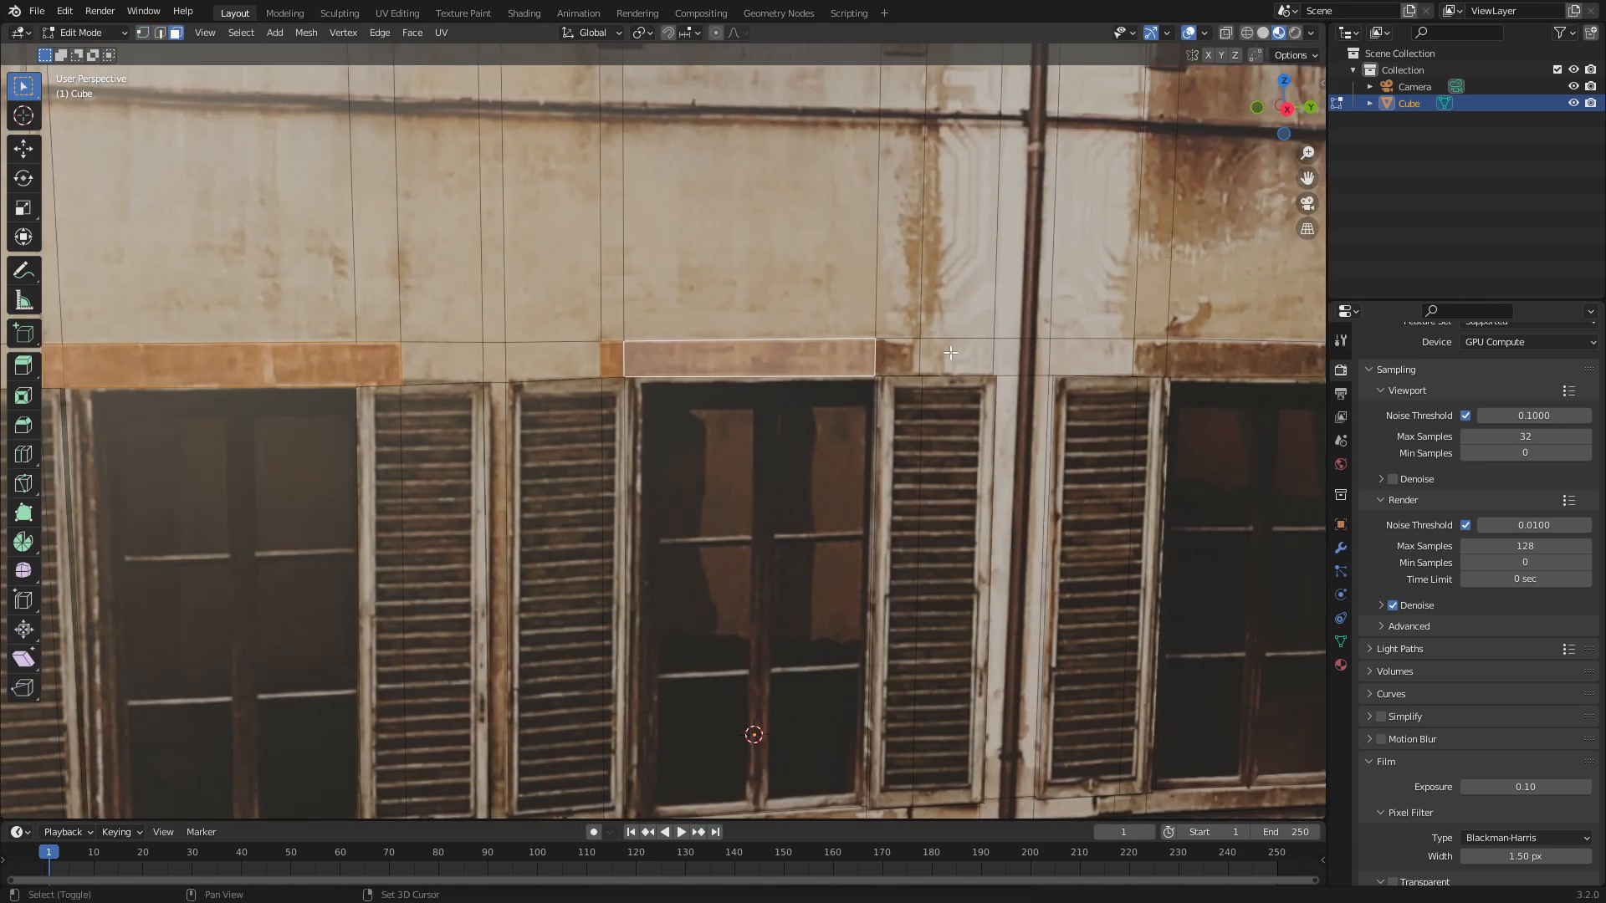
# Extrude the faces of all four lintels above the lowest windows slightly outward from the wall
pyautogui.keyDown('shift'); pyautogui.click(909, 352); pyautogui.keyUp('shift')
pyautogui.keyDown('shift'); pyautogui.moveTo(1062, 361); pyautogui.dragTo(839, 369, button='middle'); pyautogui.keyUp('shift')
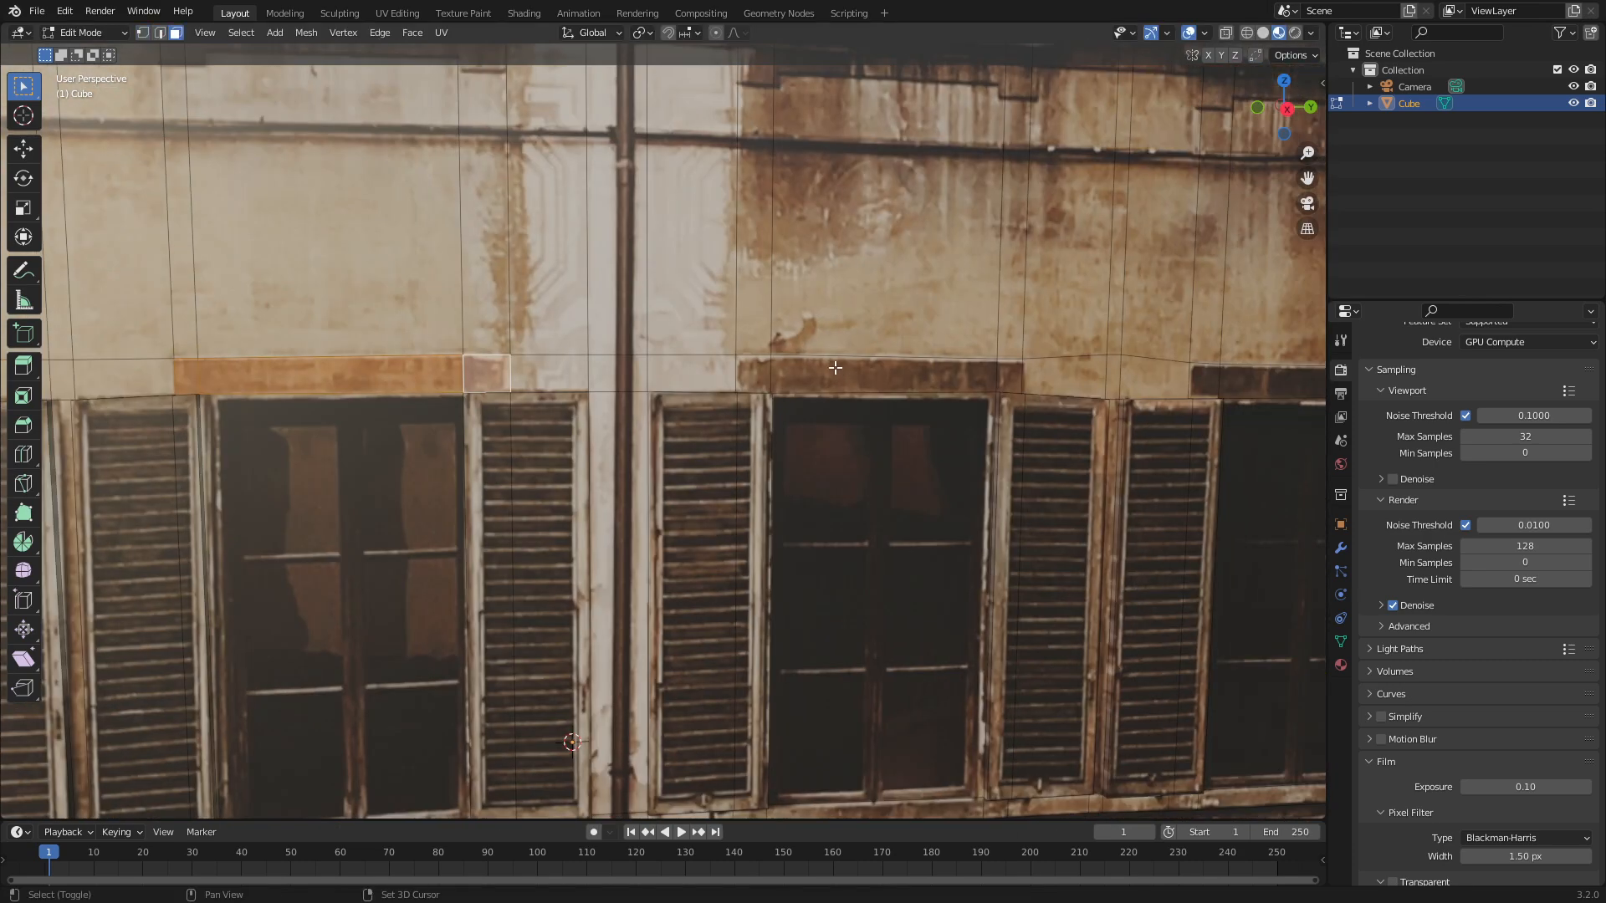
pyautogui.keyDown('shift'); pyautogui.click(769, 377); pyautogui.keyUp('shift')
pyautogui.keyDown('shift'); pyautogui.moveTo(1006, 377); pyautogui.dragTo(930, 401, button='middle'); pyautogui.keyUp('shift')
pyautogui.keyDown('shift'); pyautogui.click(942, 379); pyautogui.keyUp('shift')
pyautogui.keyDown('shift'); pyautogui.click(1073, 381); pyautogui.keyUp('shift')
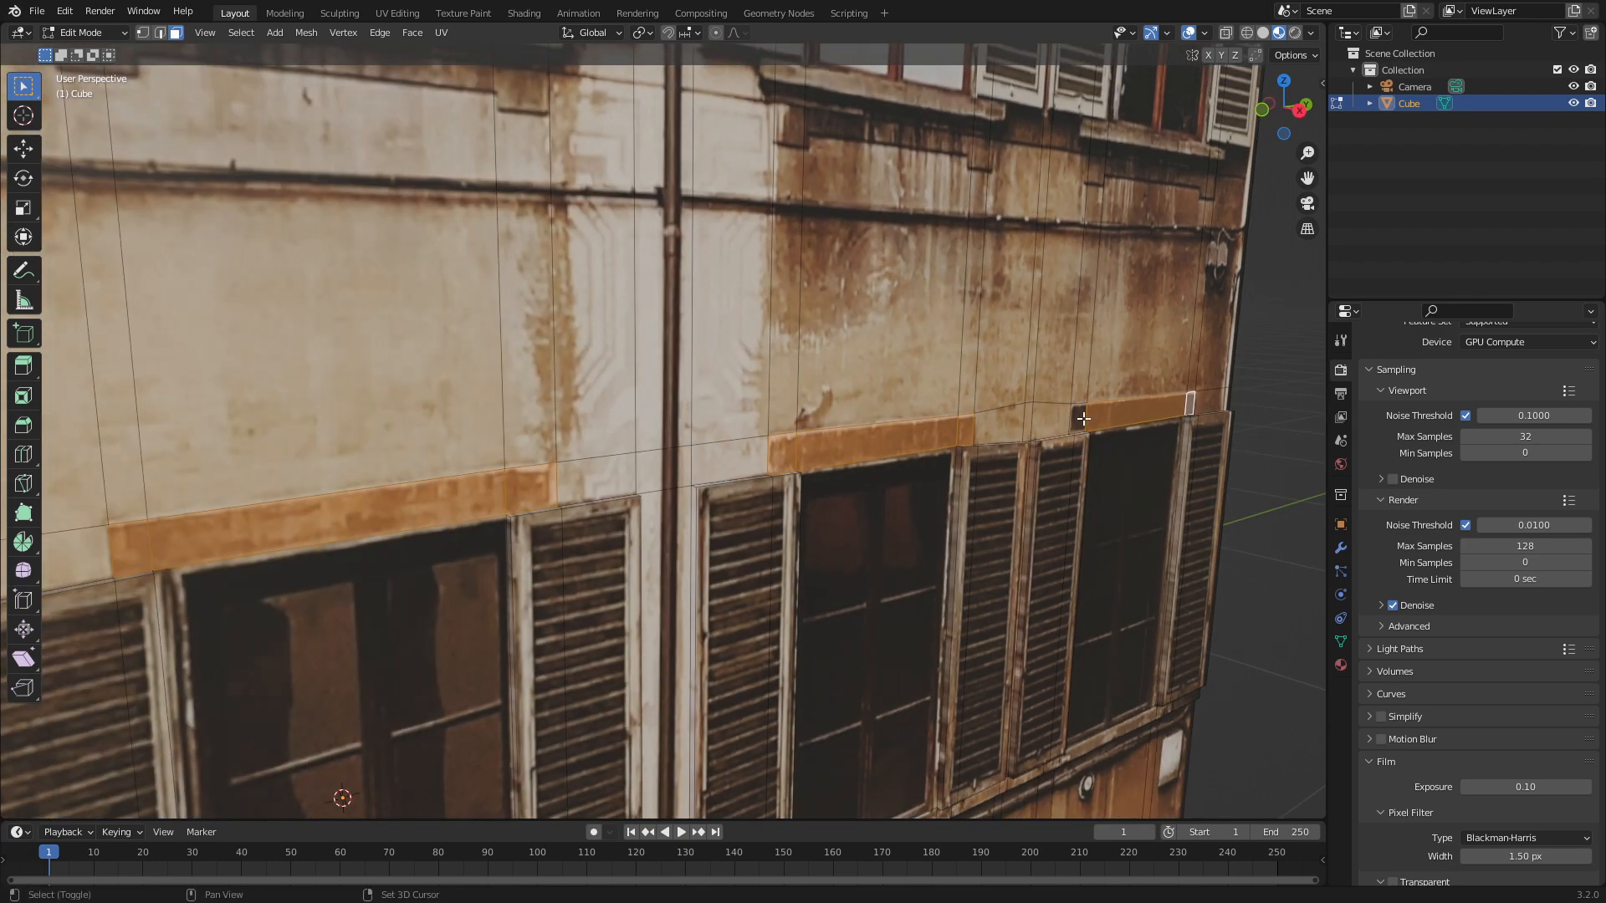
pyautogui.keyDown('shift'); pyautogui.click(1078, 420); pyautogui.keyUp('shift')
pyautogui.press('e')
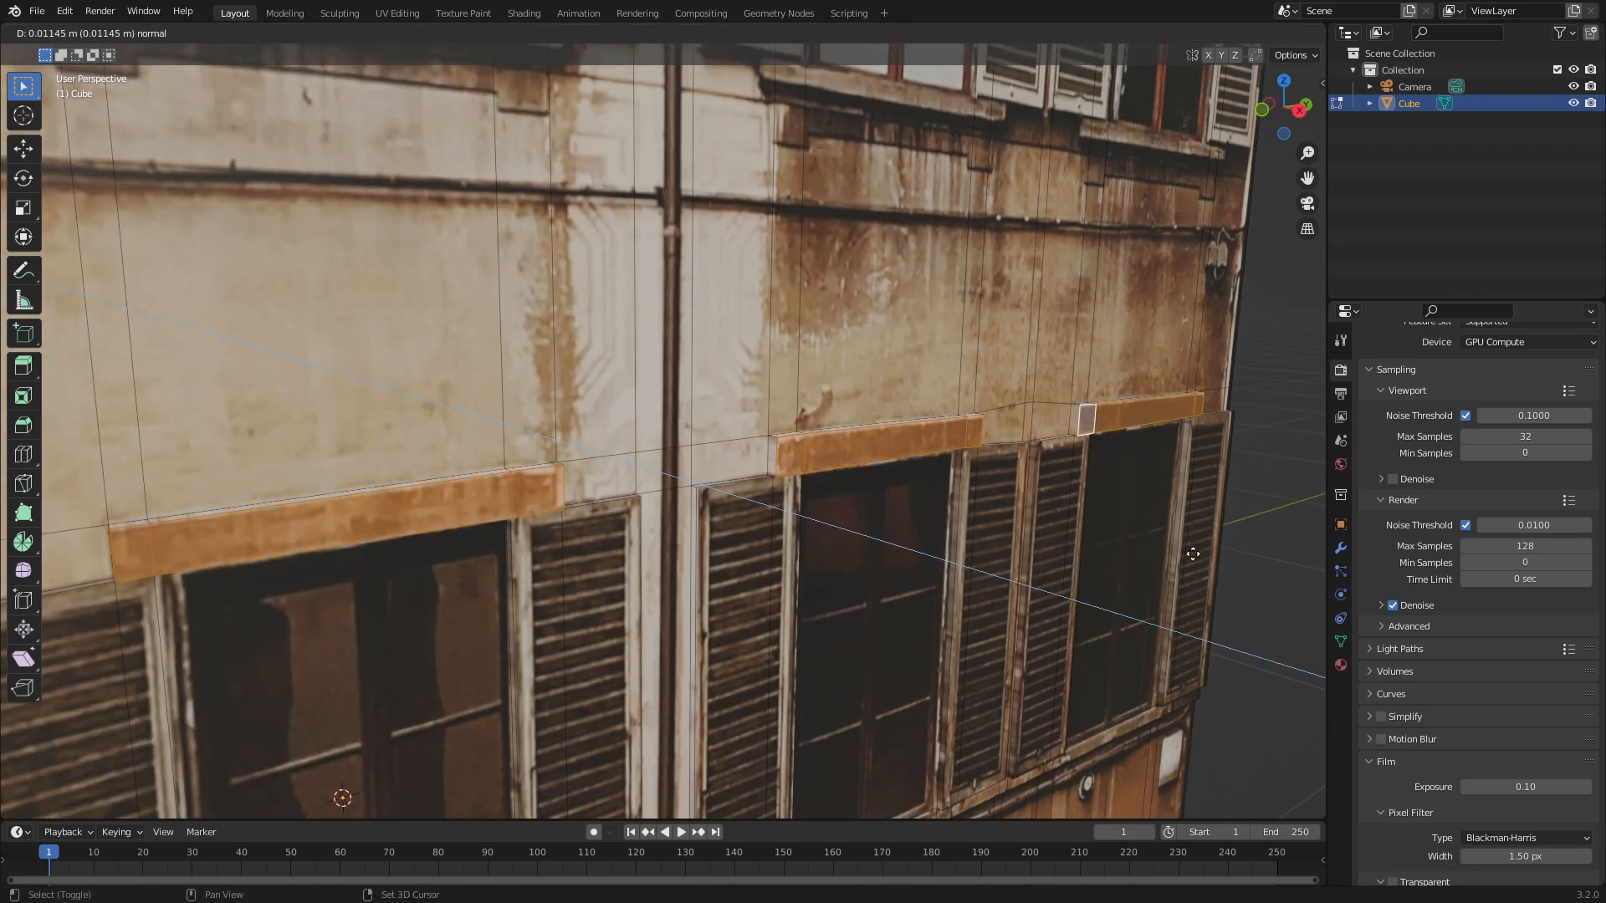
pyautogui.click(1140, 540)
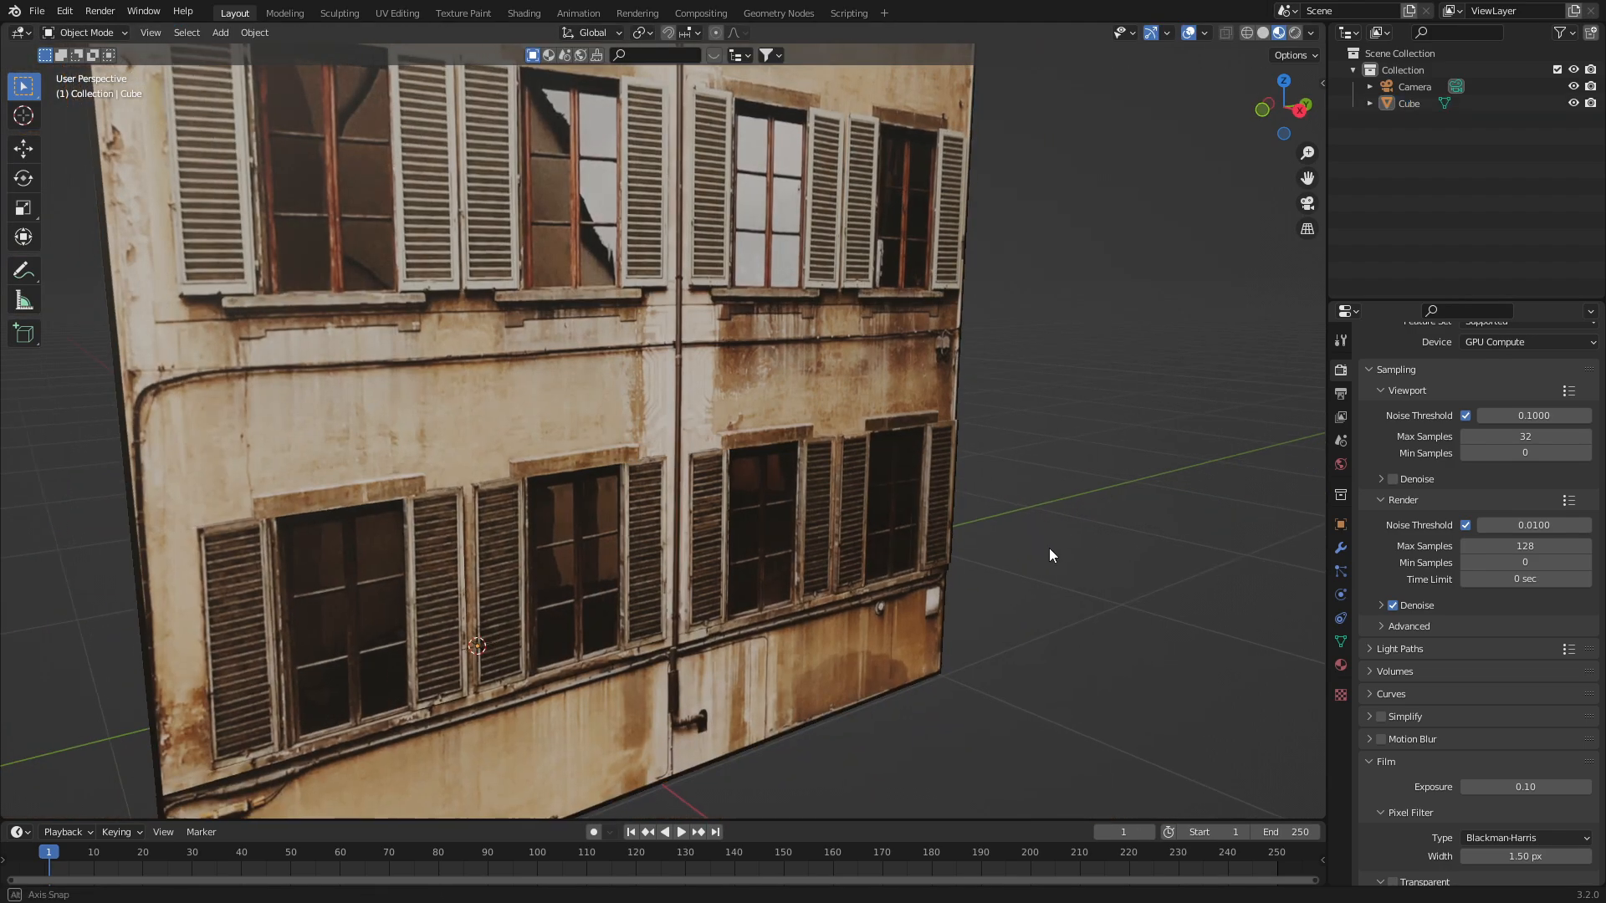
# Switch to rendered shading and examine the lighting on the extruded shutters, lintels and wall band from several angles
pyautogui.moveTo(1051, 555); pyautogui.dragTo(1129, 527, button='middle')
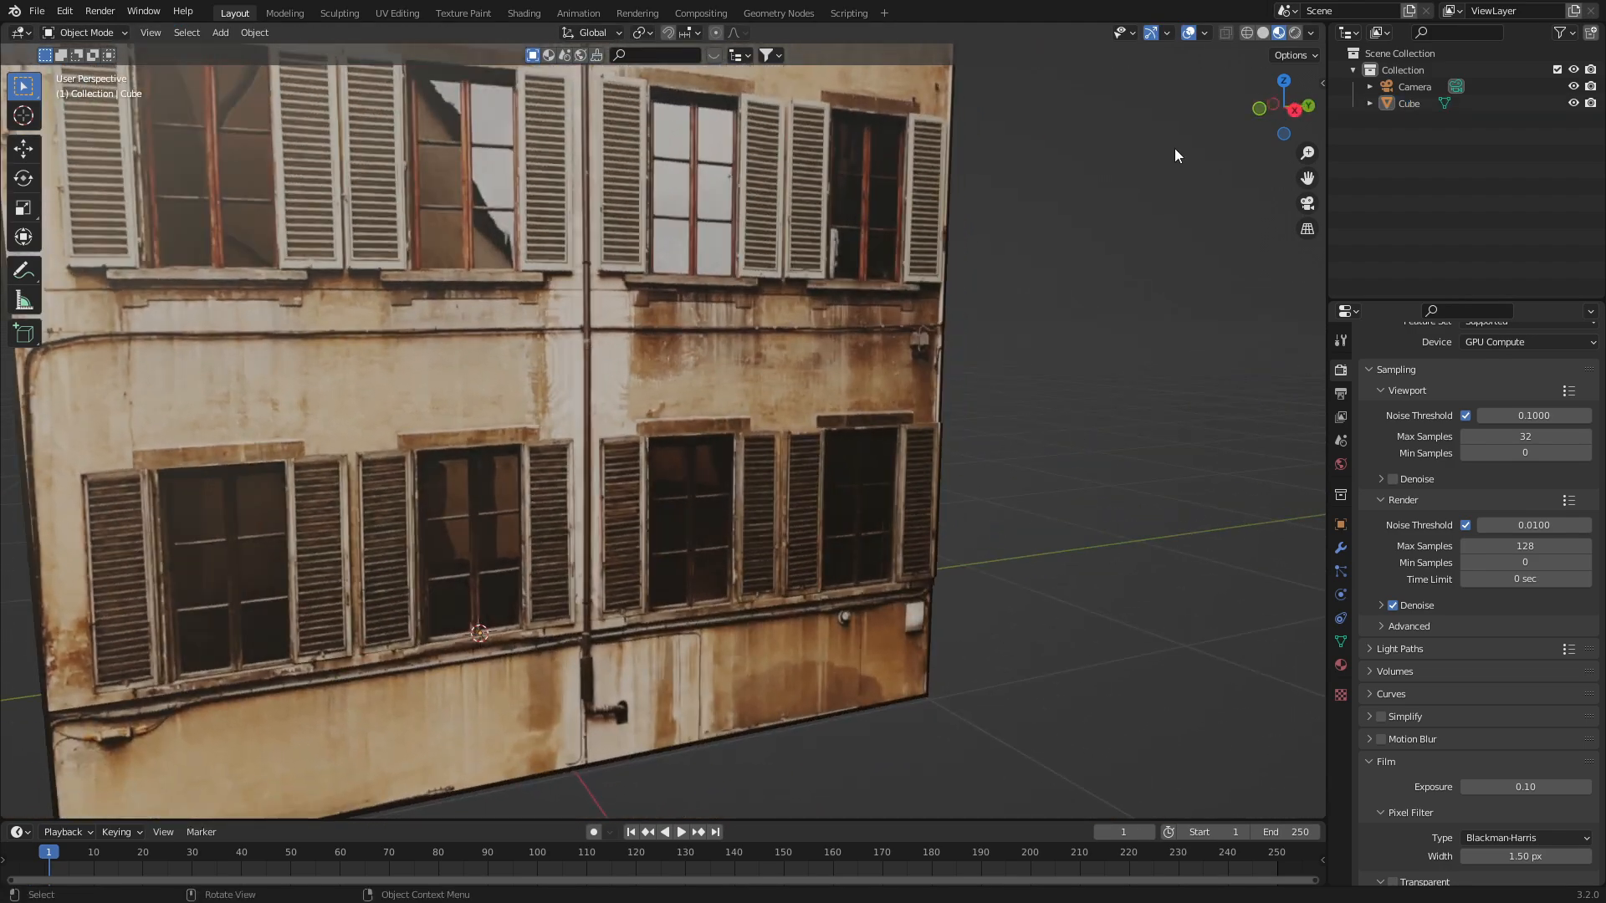
pyautogui.click(1294, 32)
pyautogui.moveTo(1016, 531)
pyautogui.mouseDown(button='middle')
pyautogui.moveTo(1041, 523)
pyautogui.moveTo(842, 540)
pyautogui.moveTo(903, 473)
pyautogui.mouseUp(button='middle')
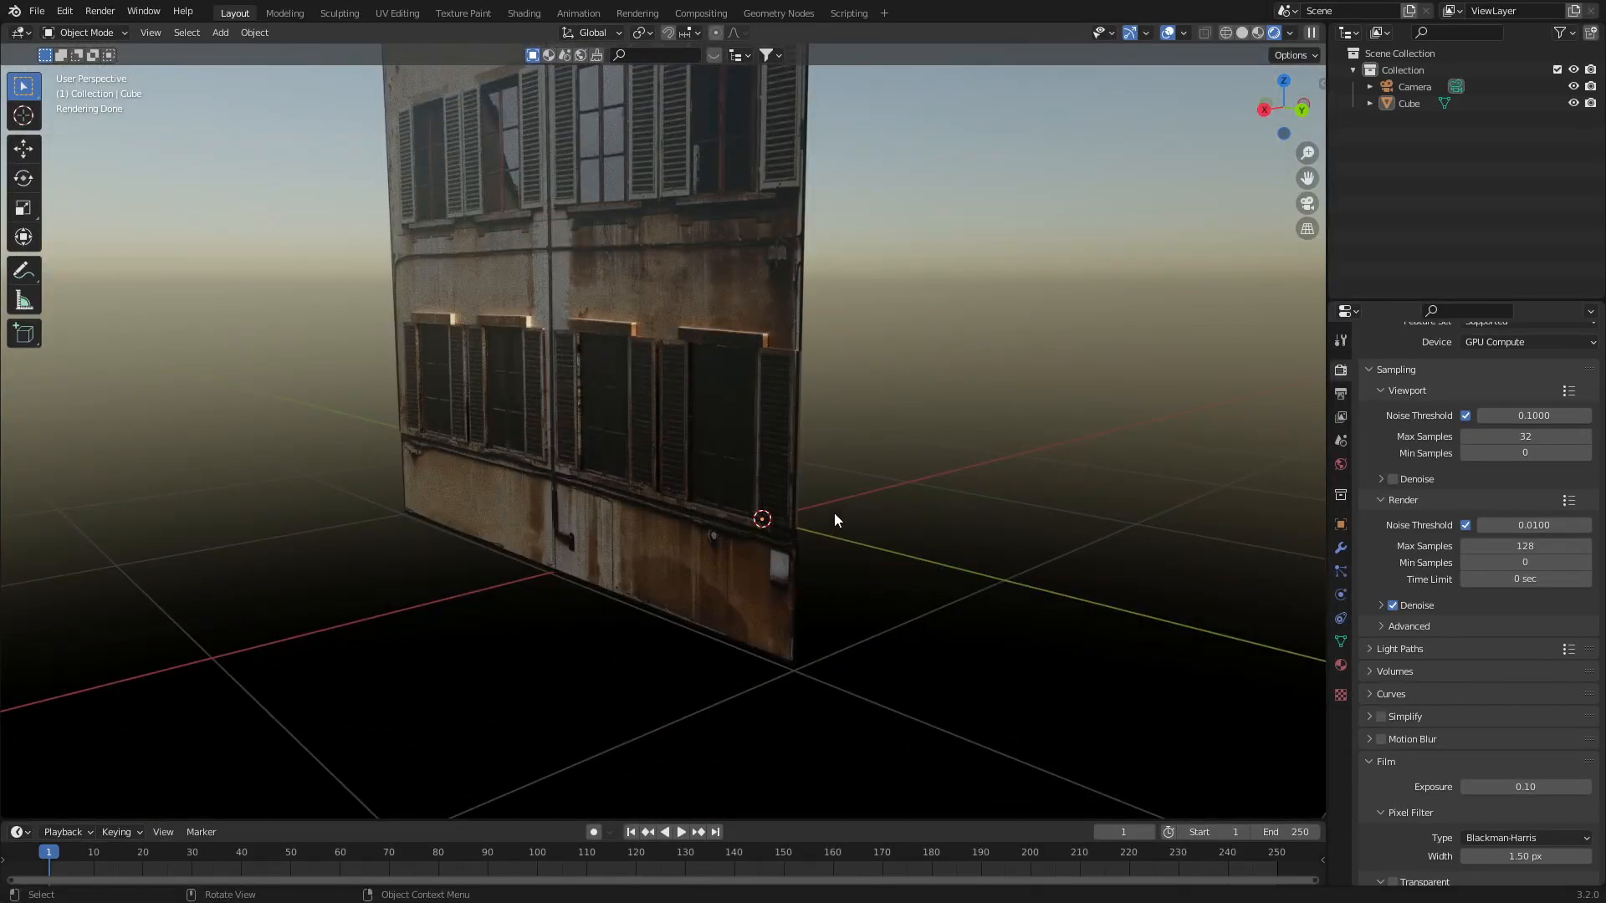
pyautogui.moveTo(736, 406); pyautogui.dragTo(840, 420, button='middle')
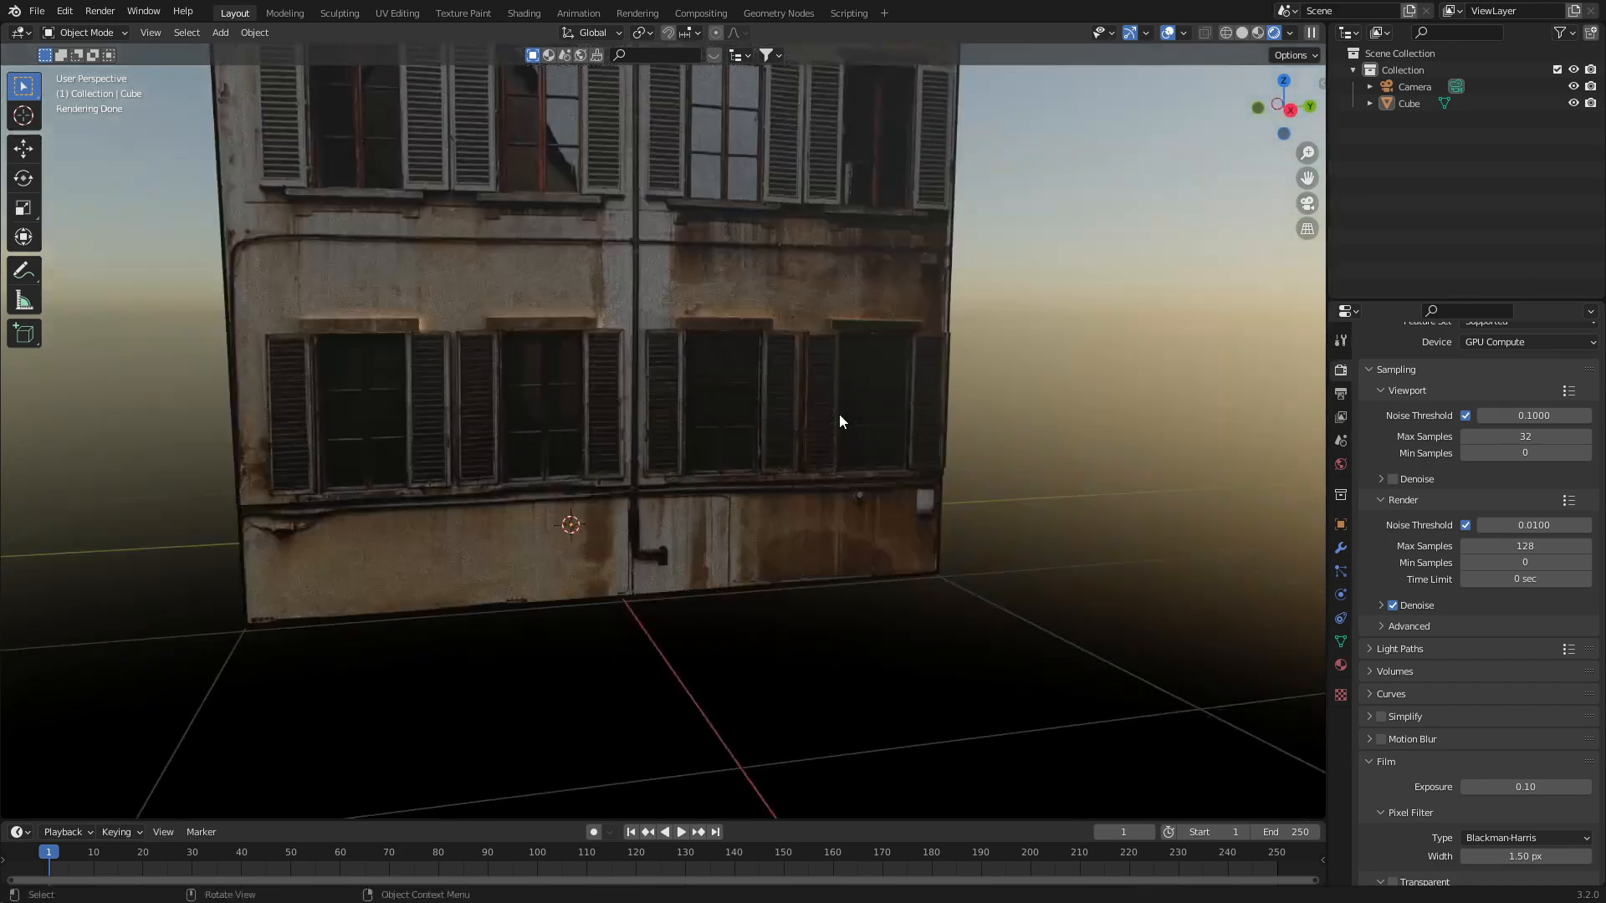
pyautogui.scroll(-4, 753, 450)
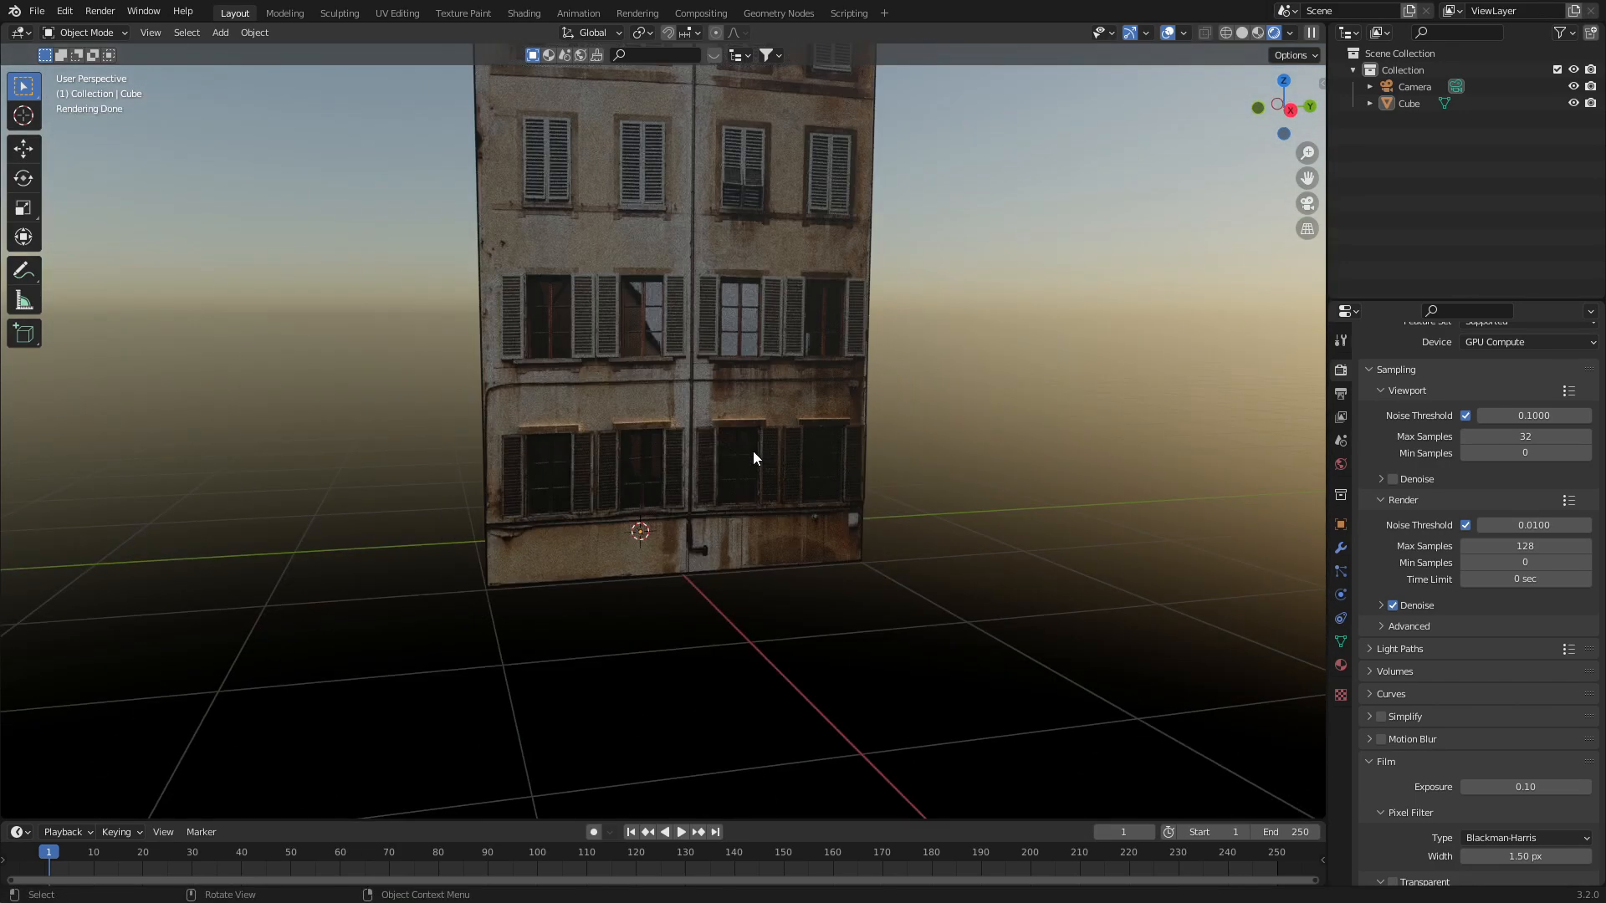
# Connect the facade texture's Color output to the Specular input of the Principled BSDF in the Shading workspace
pyautogui.keyDown('shift'); pyautogui.moveTo(742, 241); pyautogui.dragTo(791, 632, button='middle'); pyautogui.keyUp('shift')
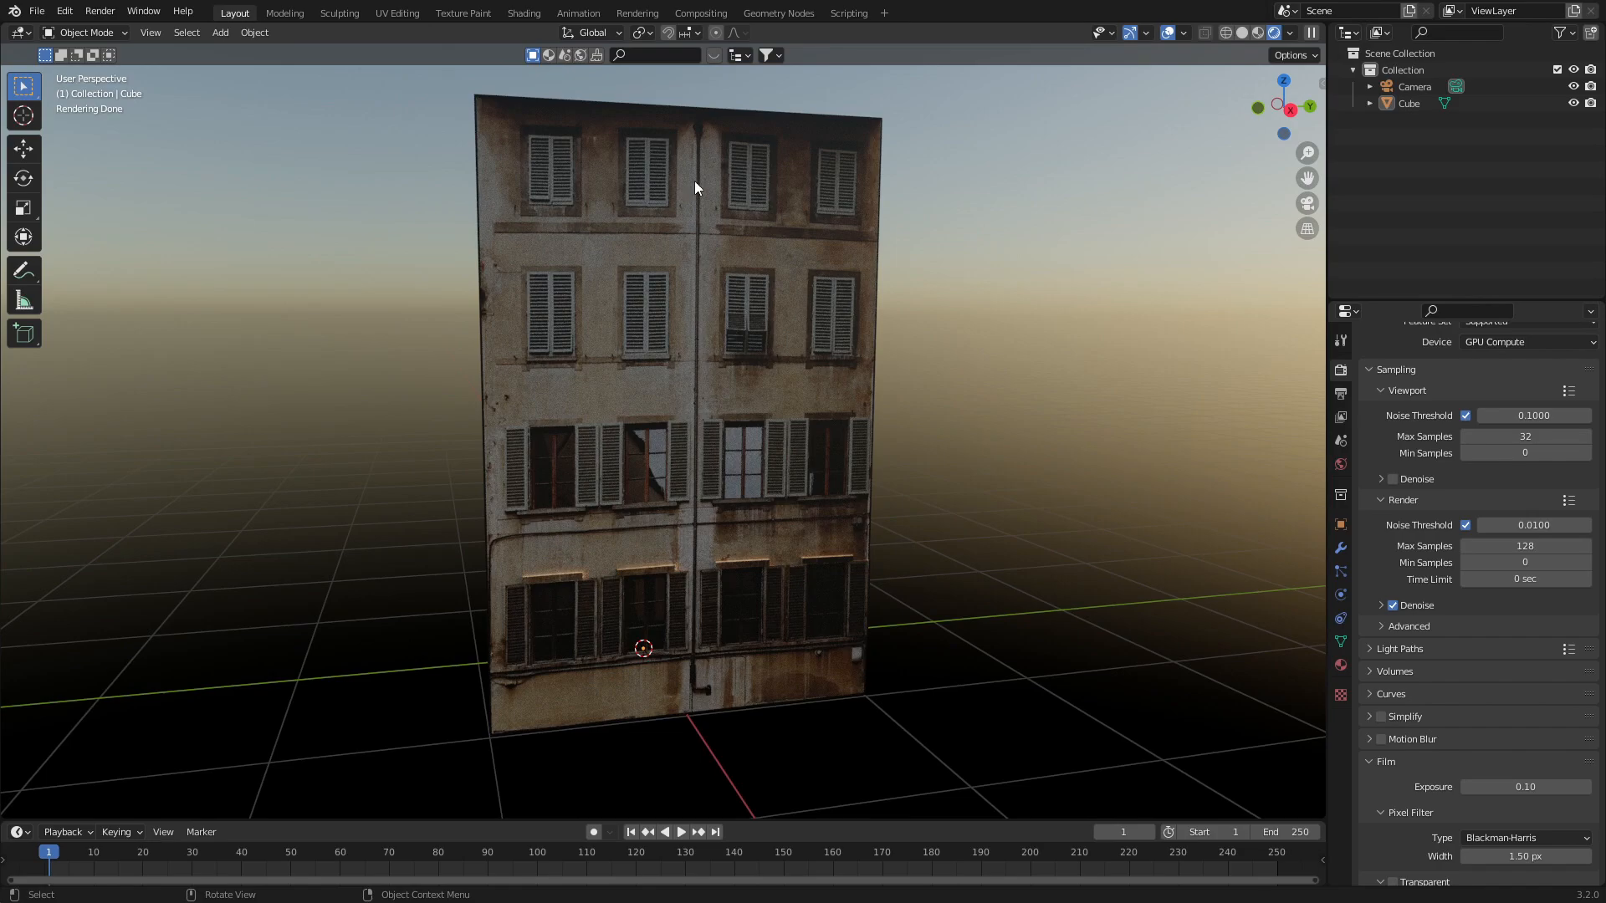
pyautogui.moveTo(718, 176); pyautogui.dragTo(741, 429, button='middle')
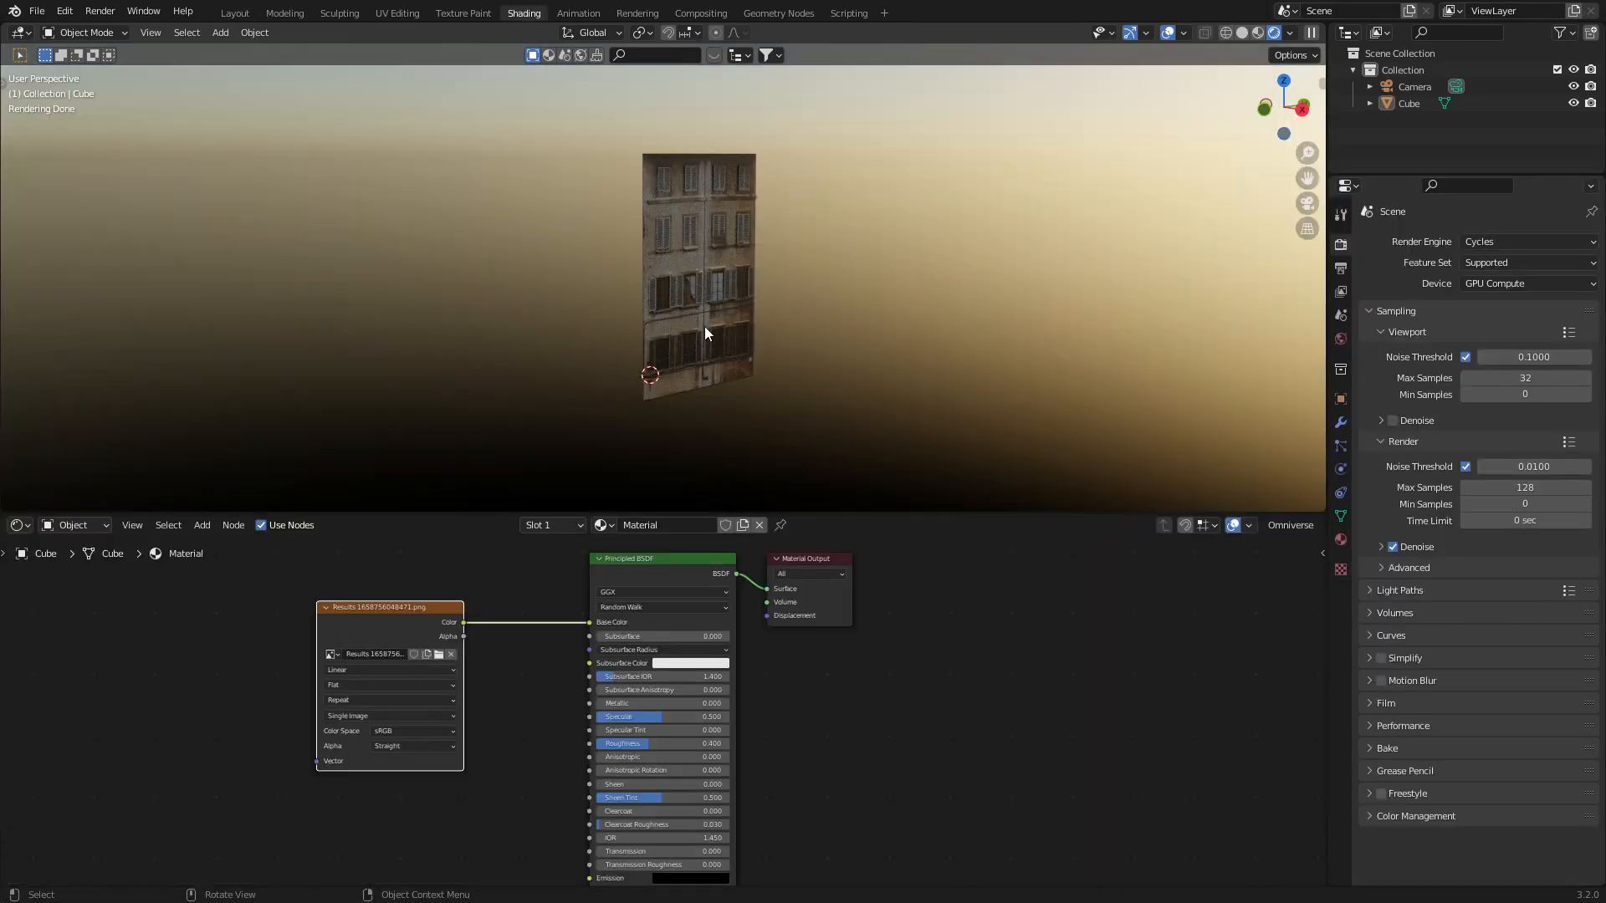
pyautogui.scroll(5, 711, 327)
pyautogui.moveTo(716, 326)
pyautogui.mouseDown(button='middle')
pyautogui.moveTo(730, 327)
pyautogui.moveTo(649, 314)
pyautogui.moveTo(701, 522)
pyautogui.mouseUp(button='middle')
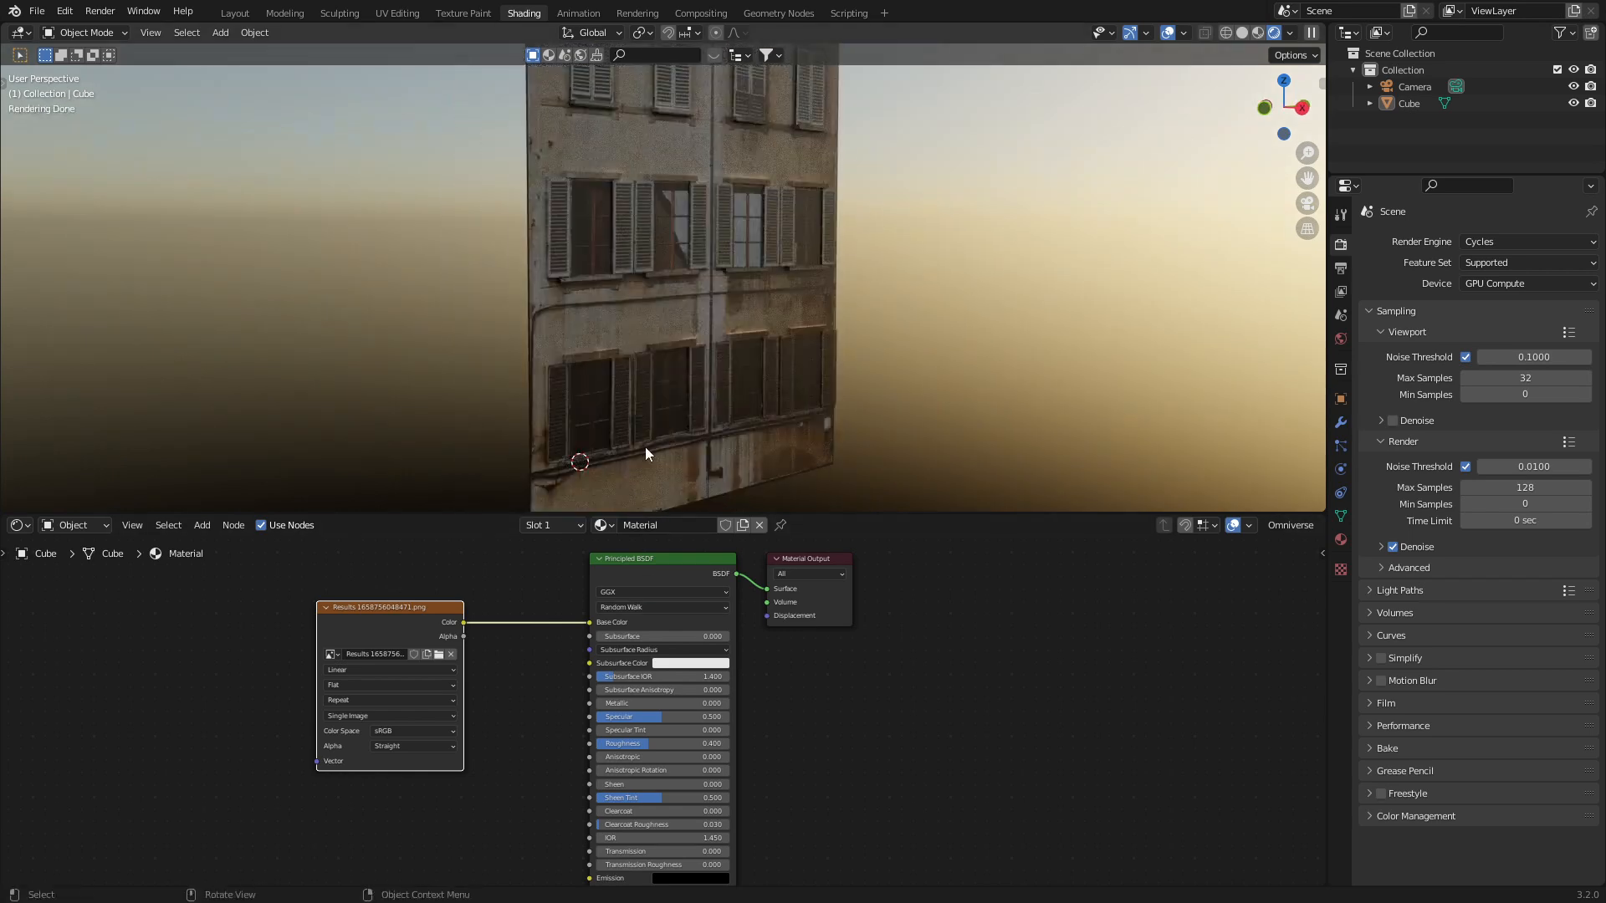
pyautogui.moveTo(413, 604); pyautogui.dragTo(589, 717)
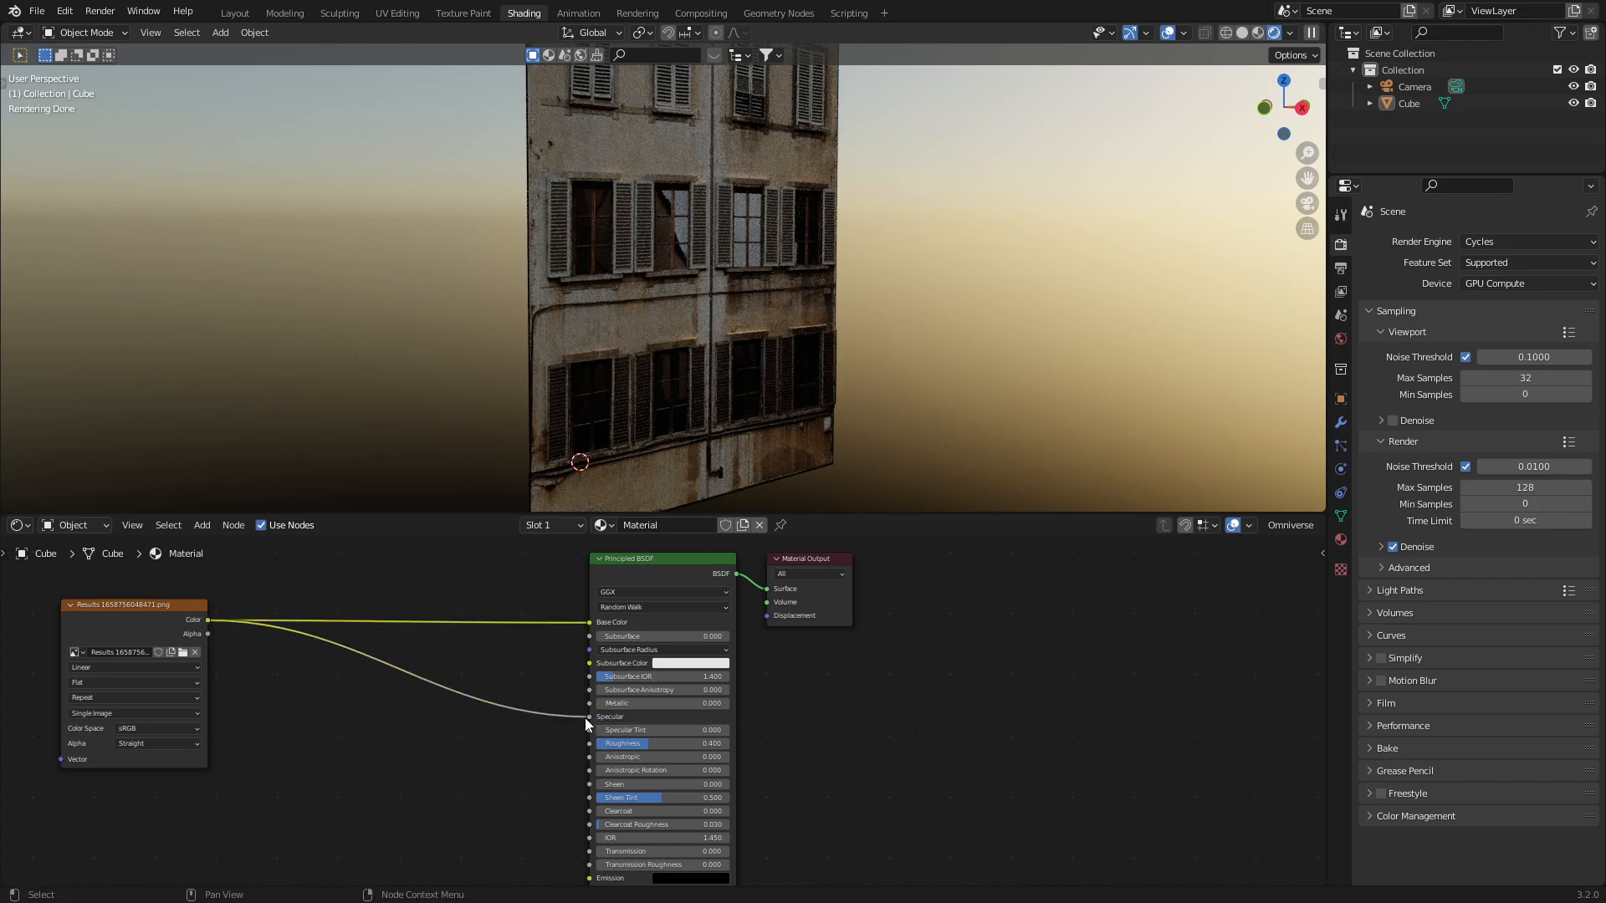
pyautogui.moveTo(648, 484); pyautogui.dragTo(615, 490, button='middle')
pyautogui.moveTo(599, 243); pyautogui.dragTo(590, 259, button='middle')
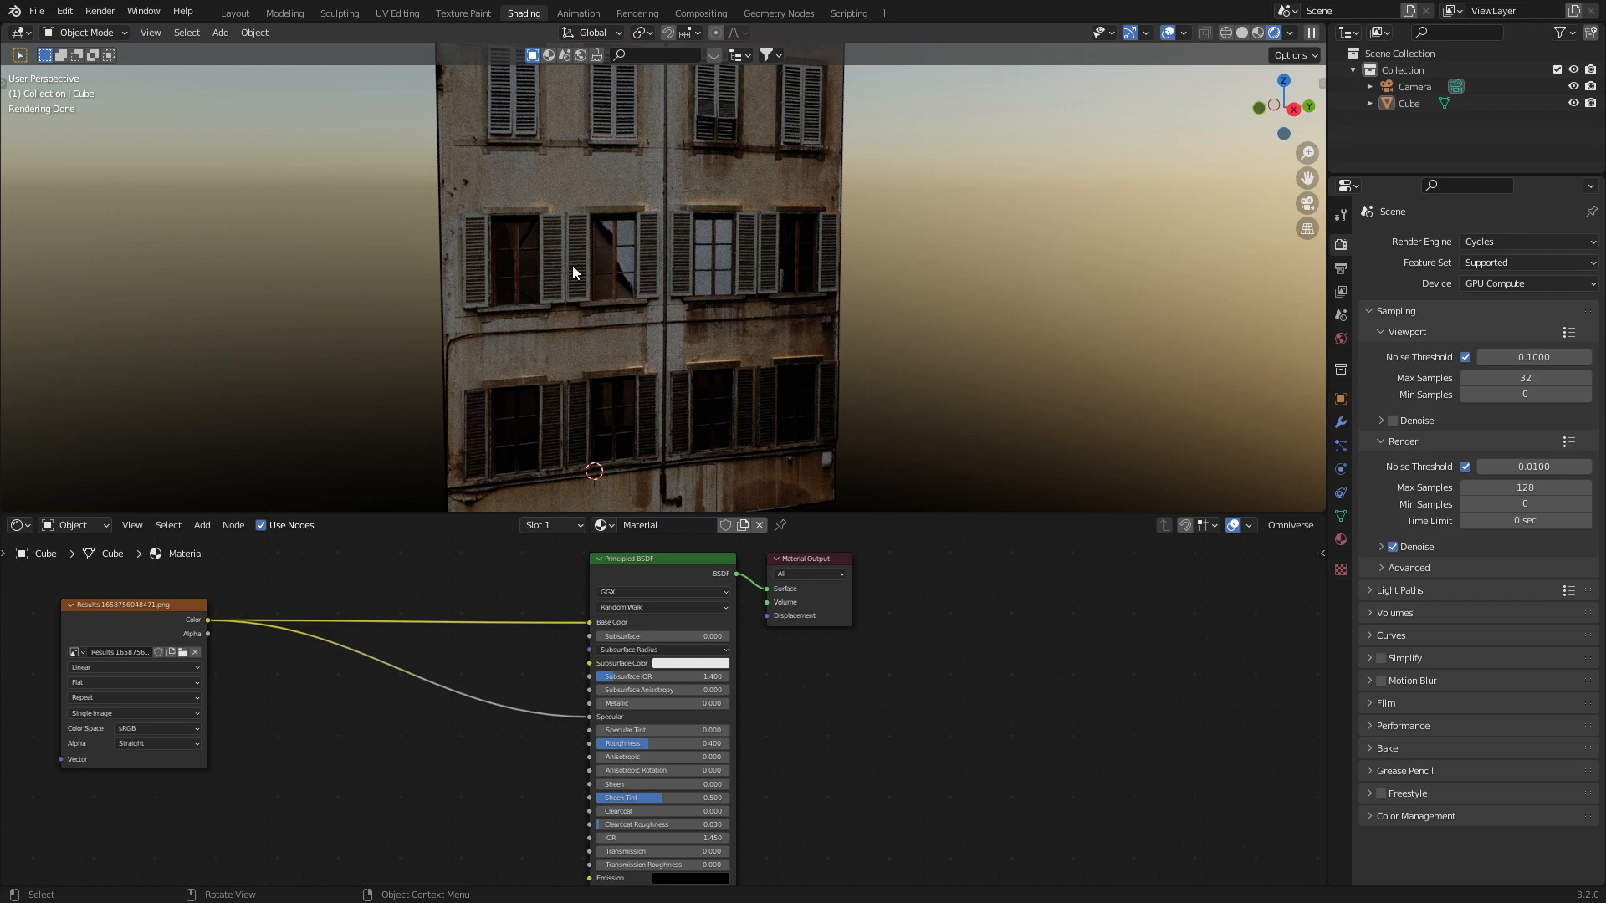
pyautogui.moveTo(574, 271); pyautogui.dragTo(625, 281, button='middle')
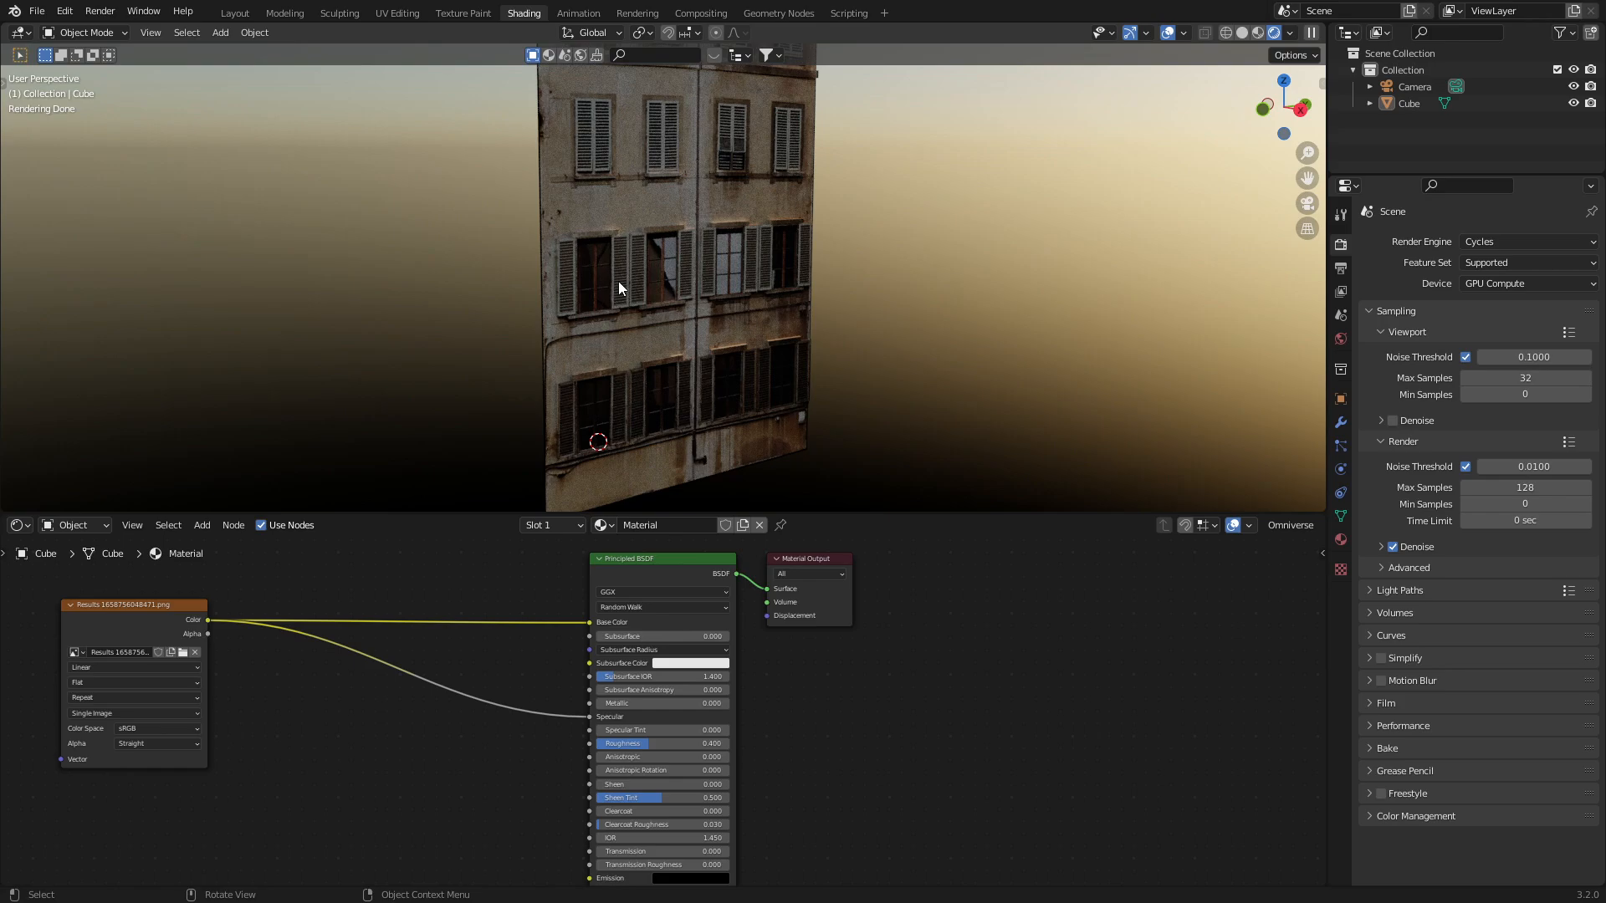
# Switch to Krita and outline the glass panes of all eight windows on the two lowest window rows with polygonal selections
pyautogui.hotkey('alt', 'Tab')
pyautogui.scroll(1, 747, 475)
pyautogui.scroll(2, 518, 393)
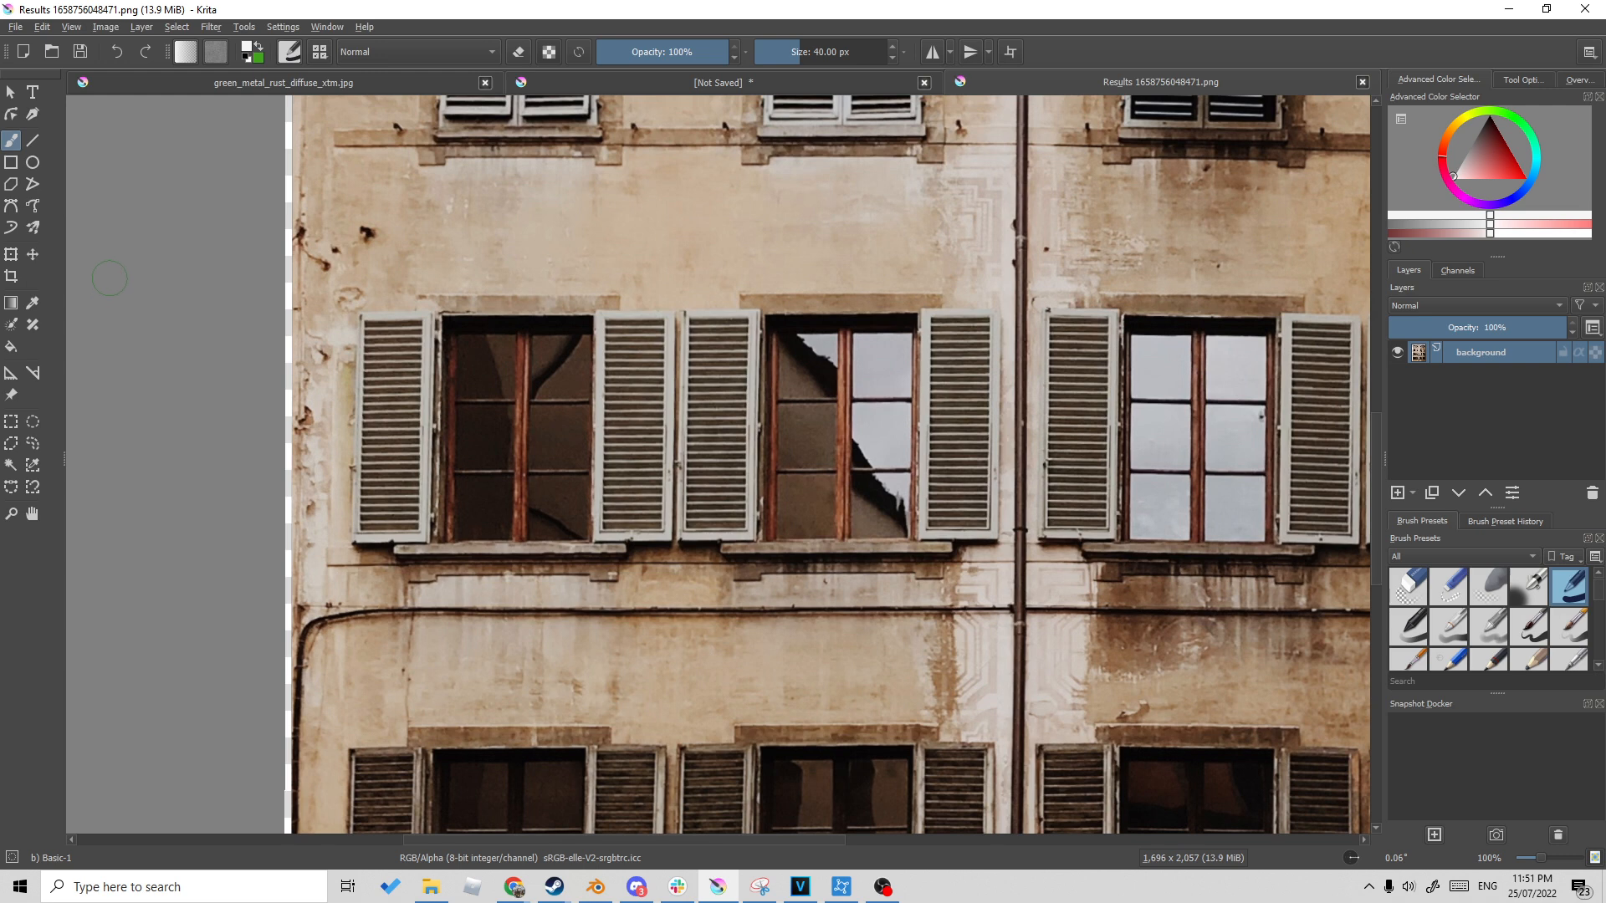
pyautogui.click(7, 422)
pyautogui.click(16, 444)
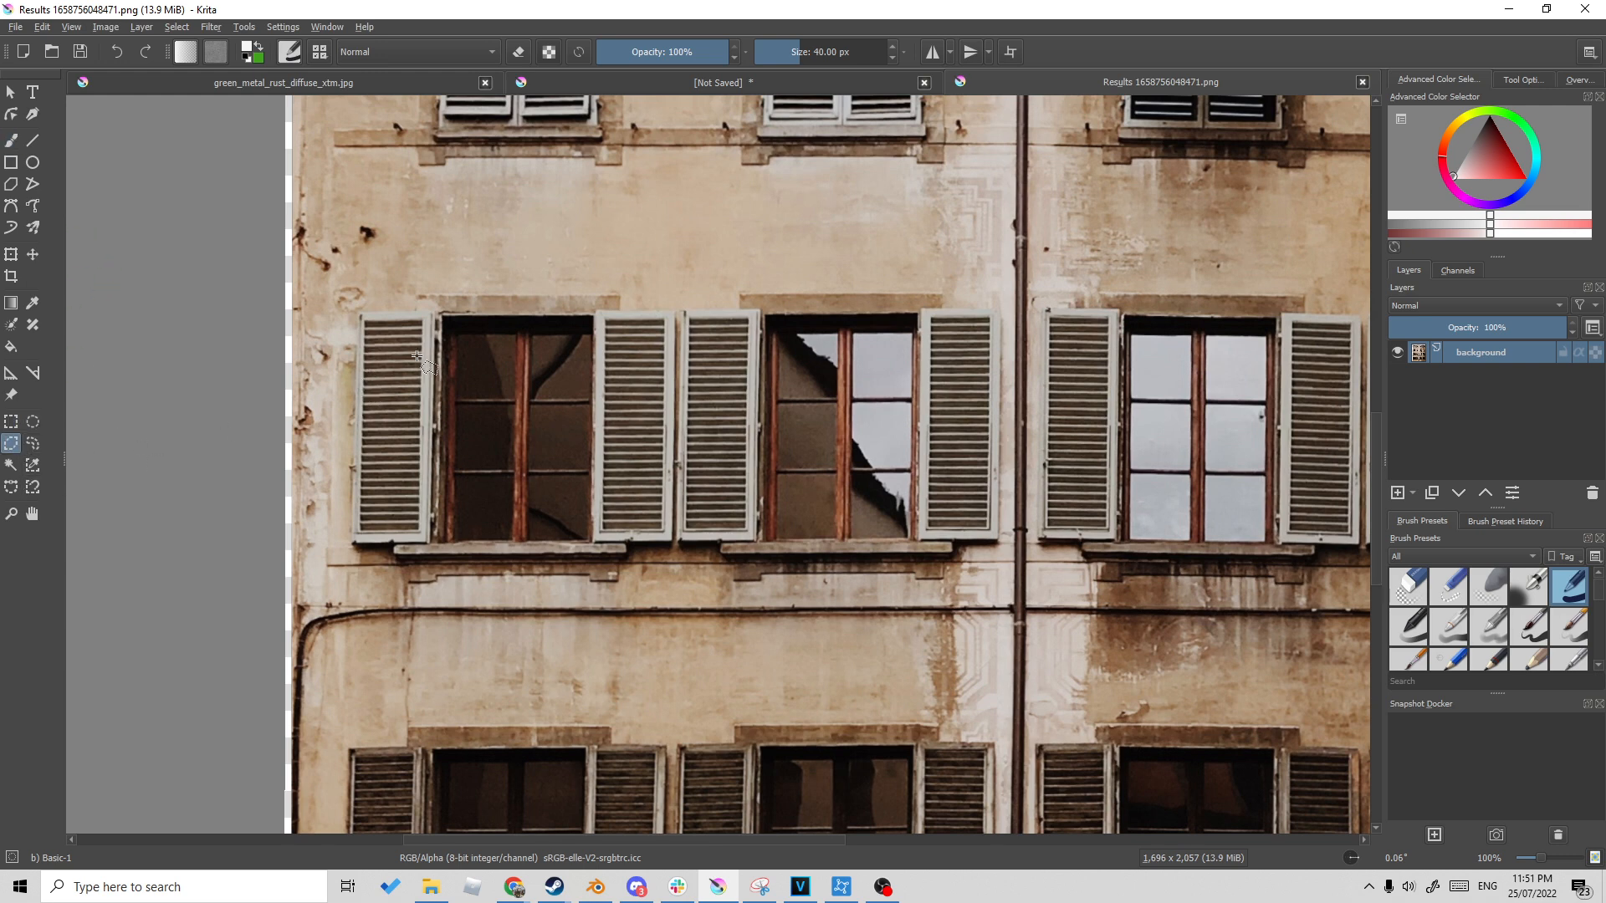
pyautogui.click(455, 336)
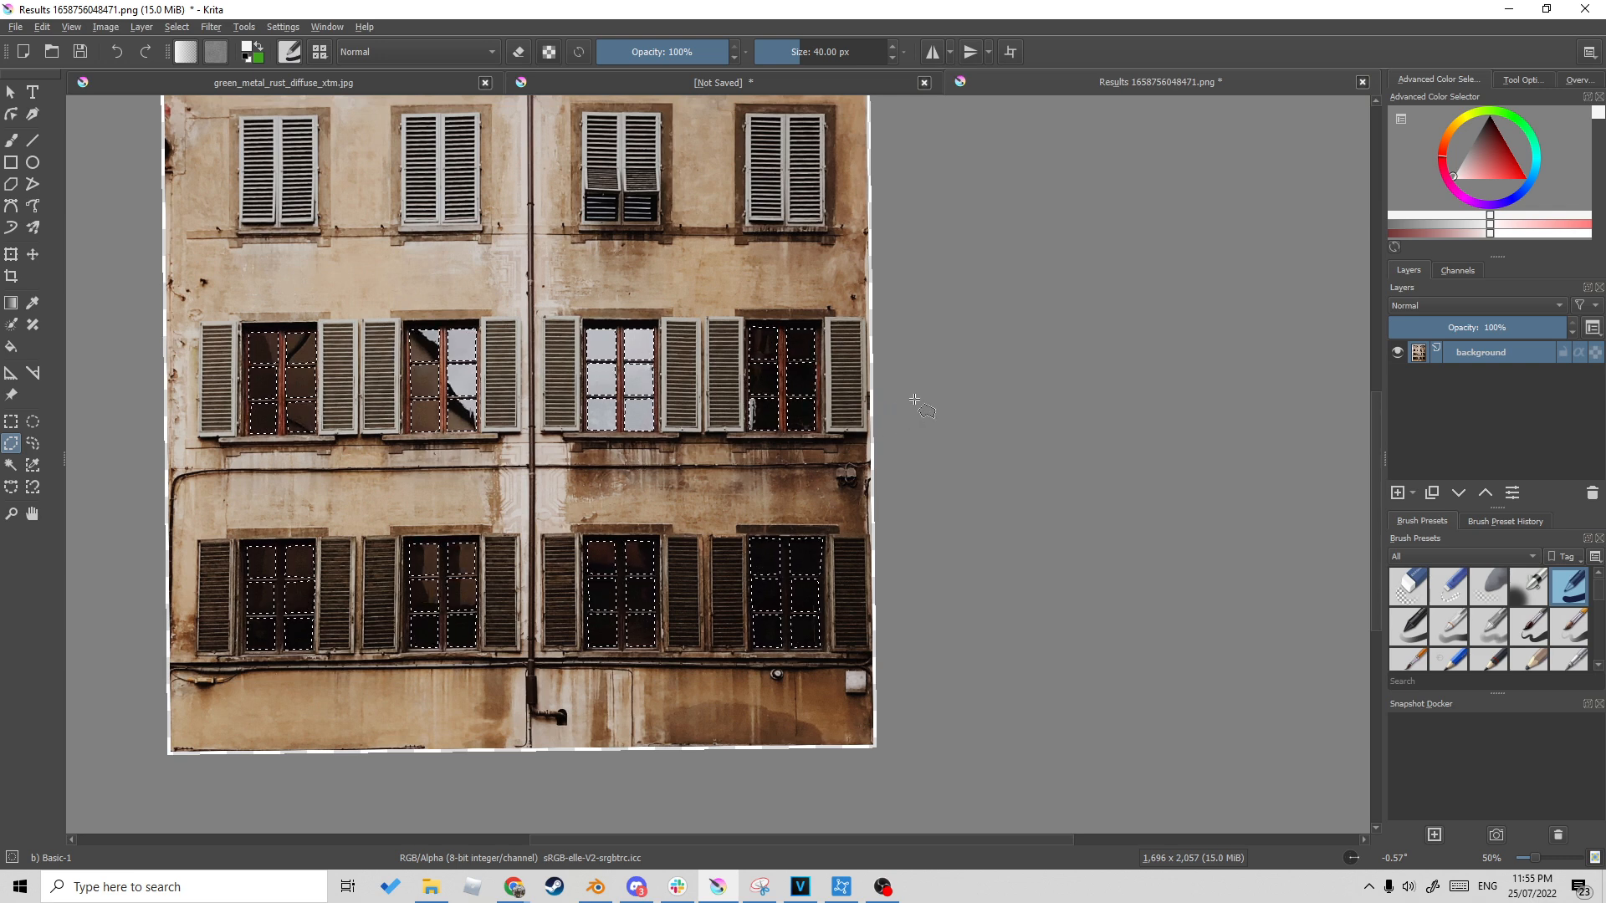
# Add a new paint layer and fill the selected window panes with white
pyautogui.click(1397, 493)
pyautogui.click(11, 346)
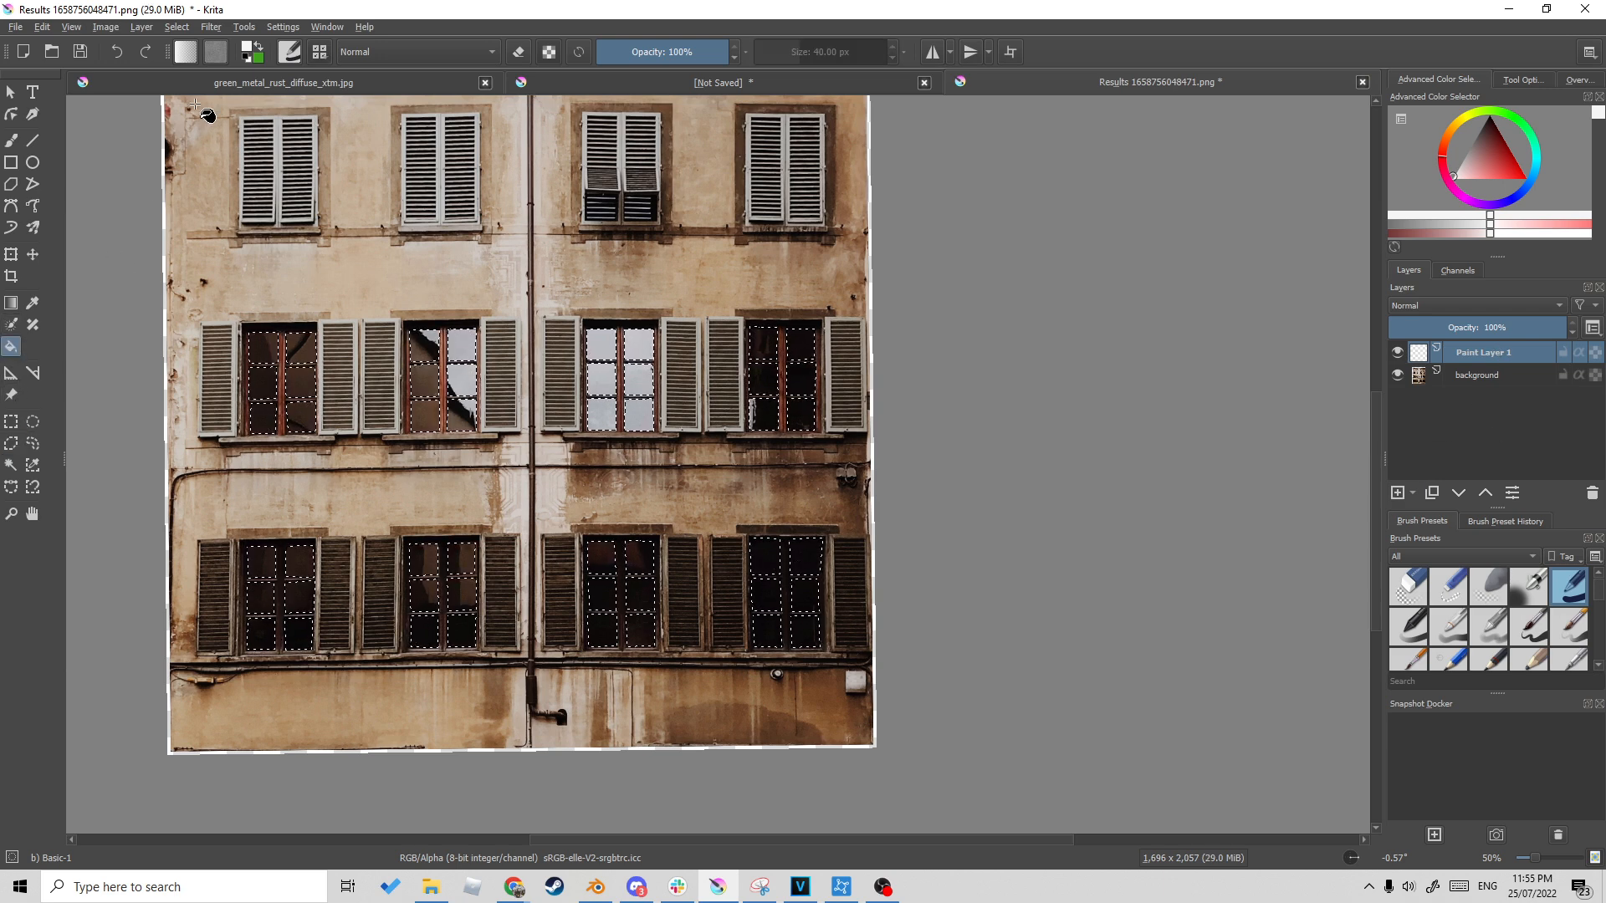
pyautogui.click(290, 372)
# Add a second paint layer and place it between the white pane layer and the background
pyautogui.click(1396, 493)
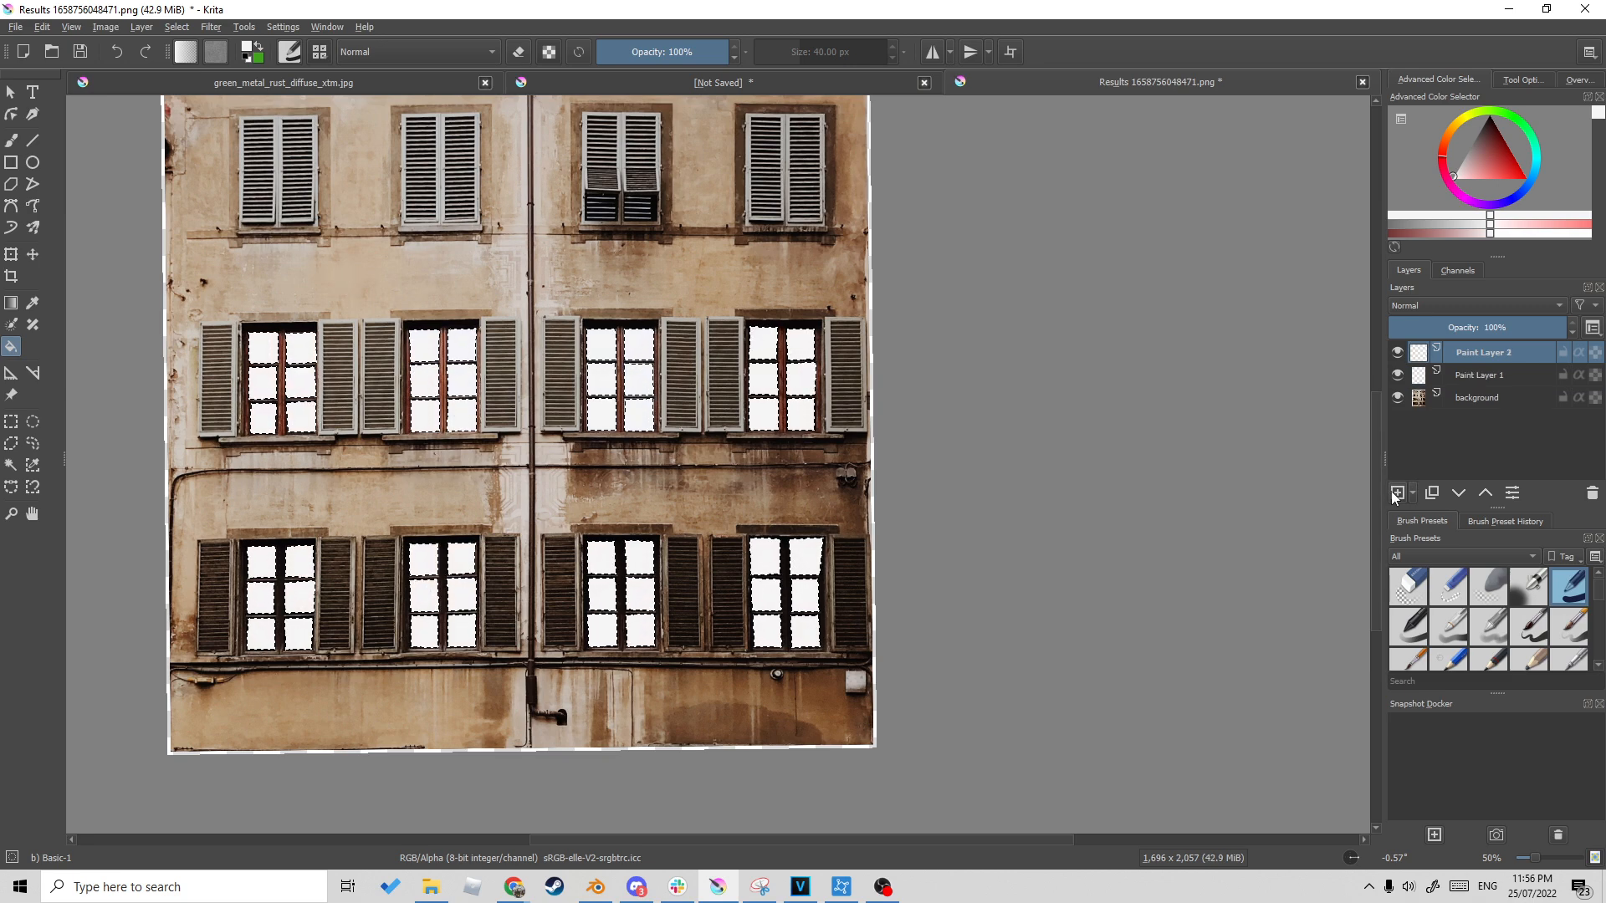
pyautogui.keyDown('shift'); pyautogui.click(1449, 398); pyautogui.keyUp('shift')
pyautogui.click(1430, 355)
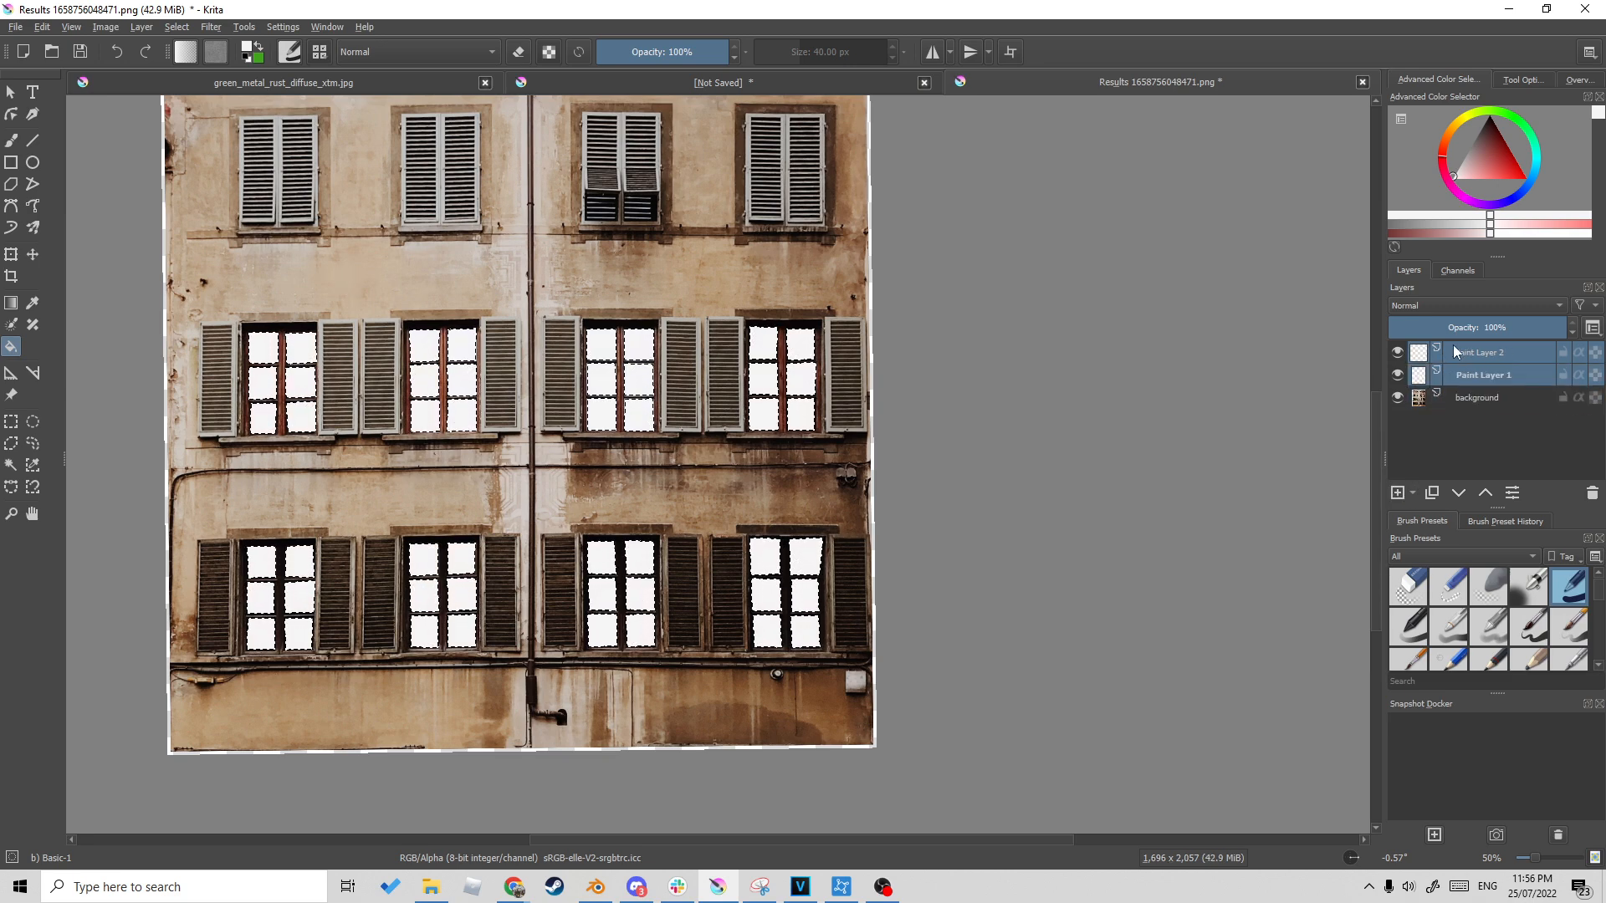
pyautogui.moveTo(1523, 358); pyautogui.dragTo(1499, 390)
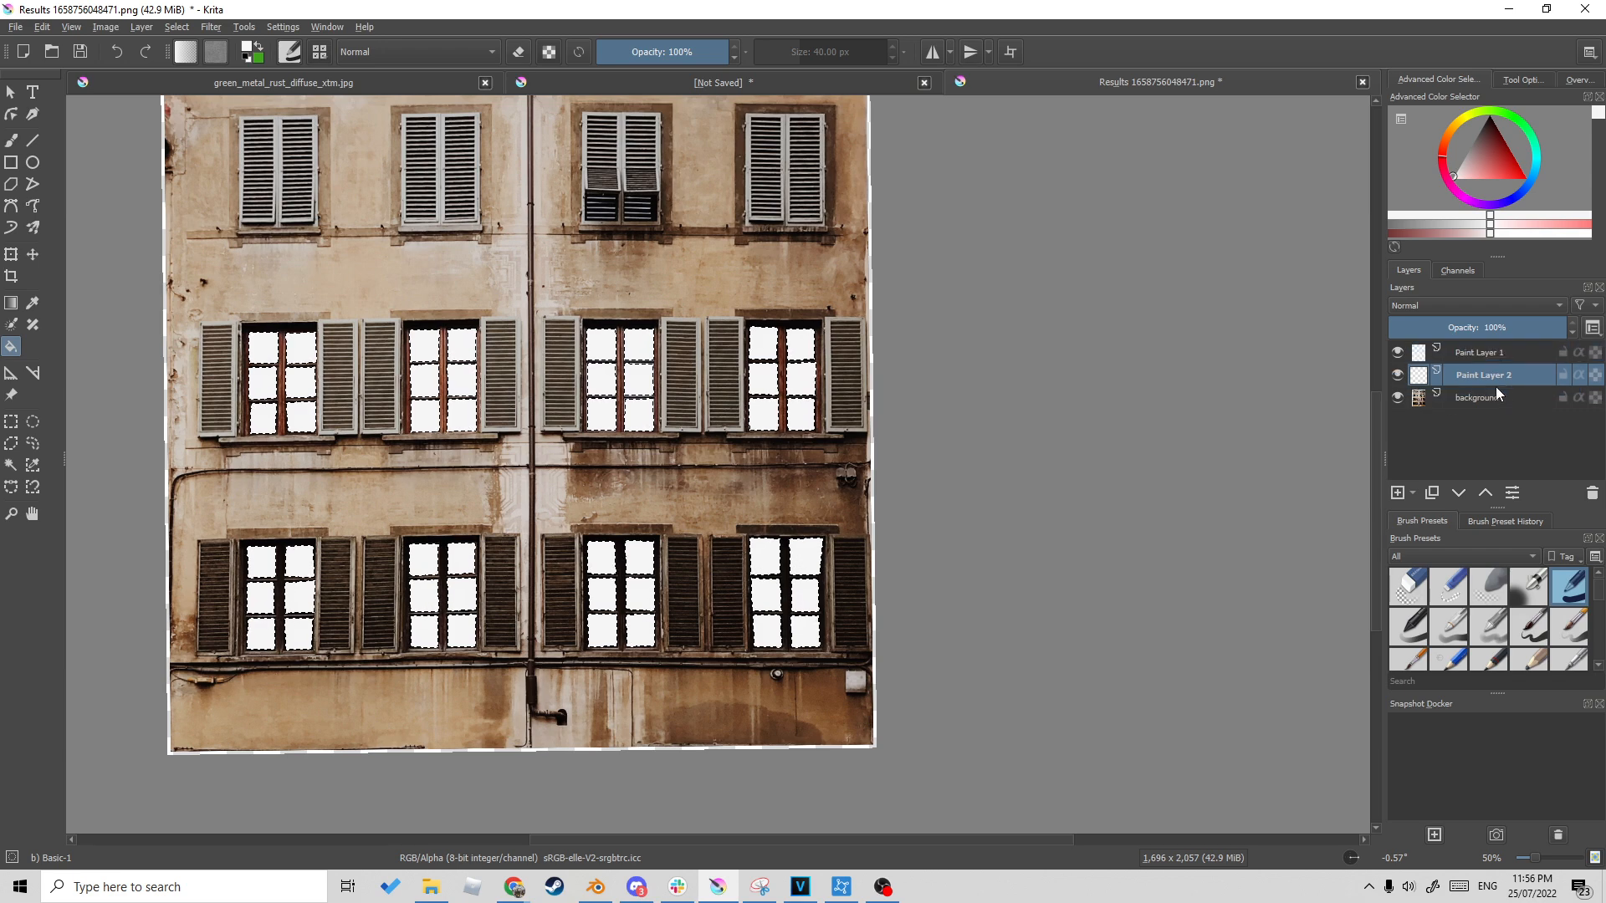
# Set the foreground colour to black (#000000), clear the selection and fill the layer beneath the white panes
pyautogui.click(247, 47)
pyautogui.moveTo(664, 363); pyautogui.dragTo(698, 240)
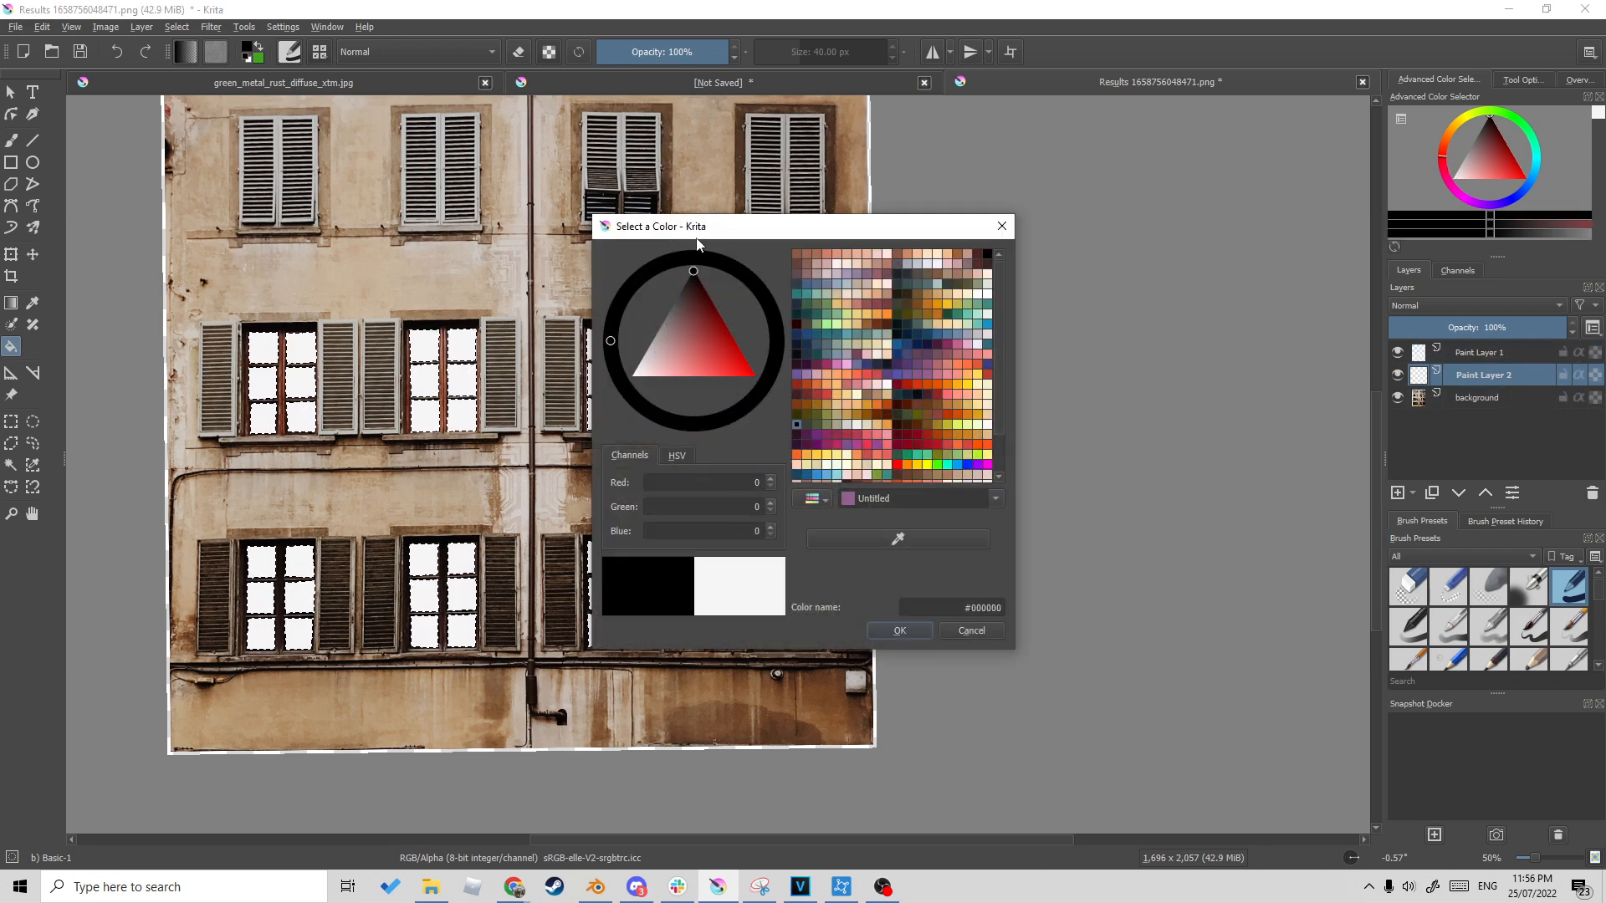
pyautogui.click(899, 630)
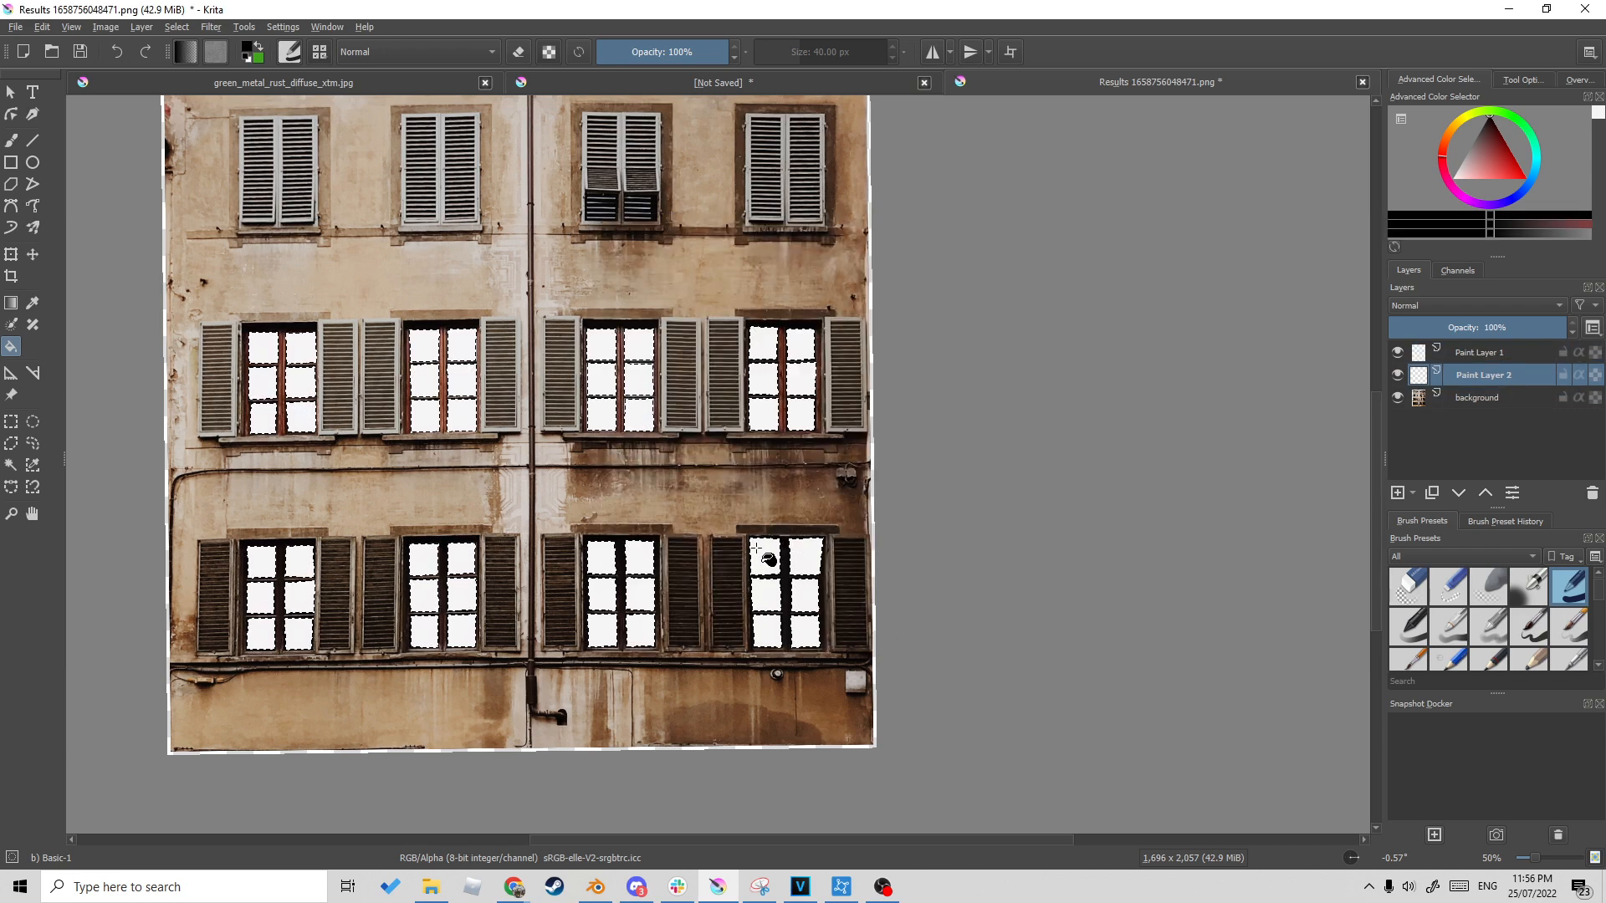
pyautogui.hotkey('ctrl', 'shift', 'a')
pyautogui.click(785, 485)
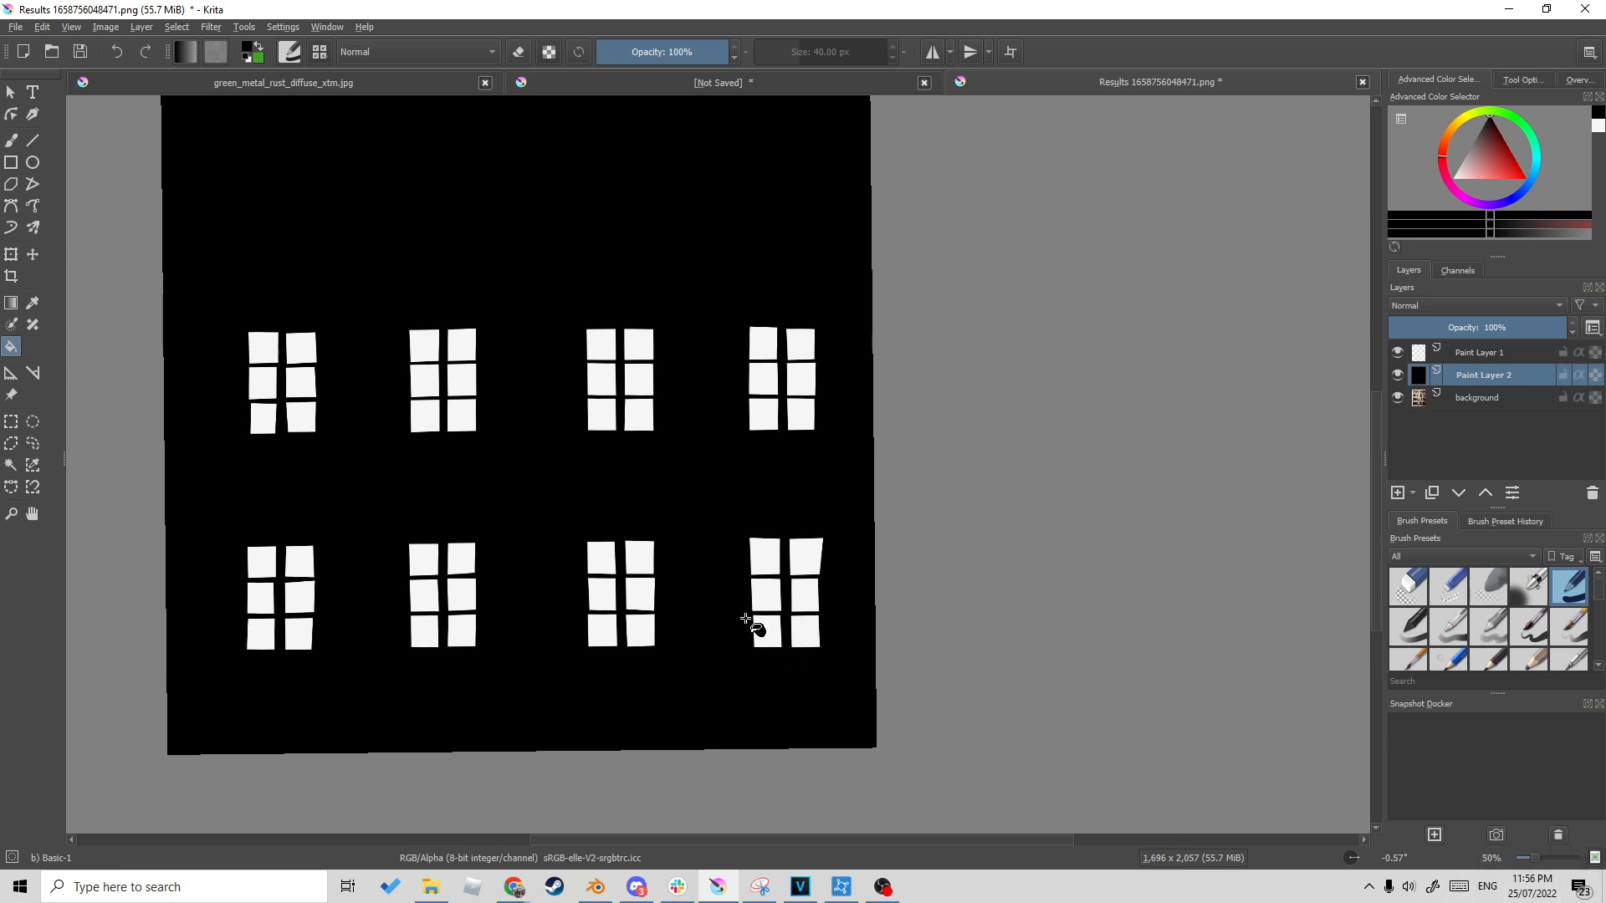
# Export the black-and-white window mask to the Downloads folder as a PNG image named Mask
pyautogui.keyDown('ctrl'); pyautogui.scroll(-2, 368, 343); pyautogui.keyUp('ctrl')
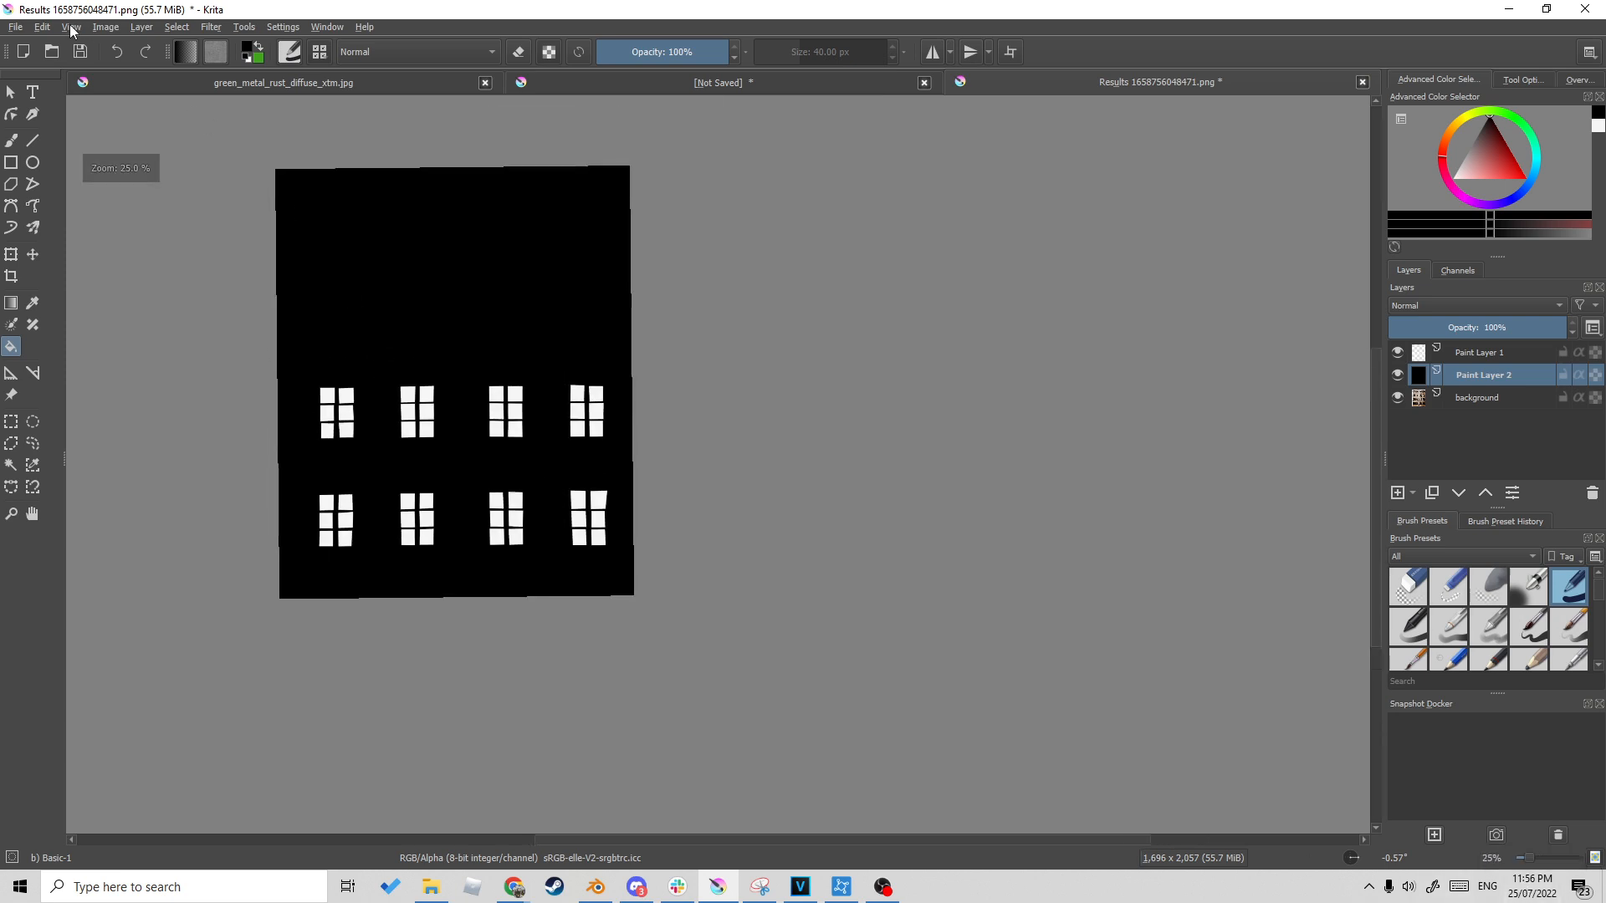
pyautogui.click(14, 28)
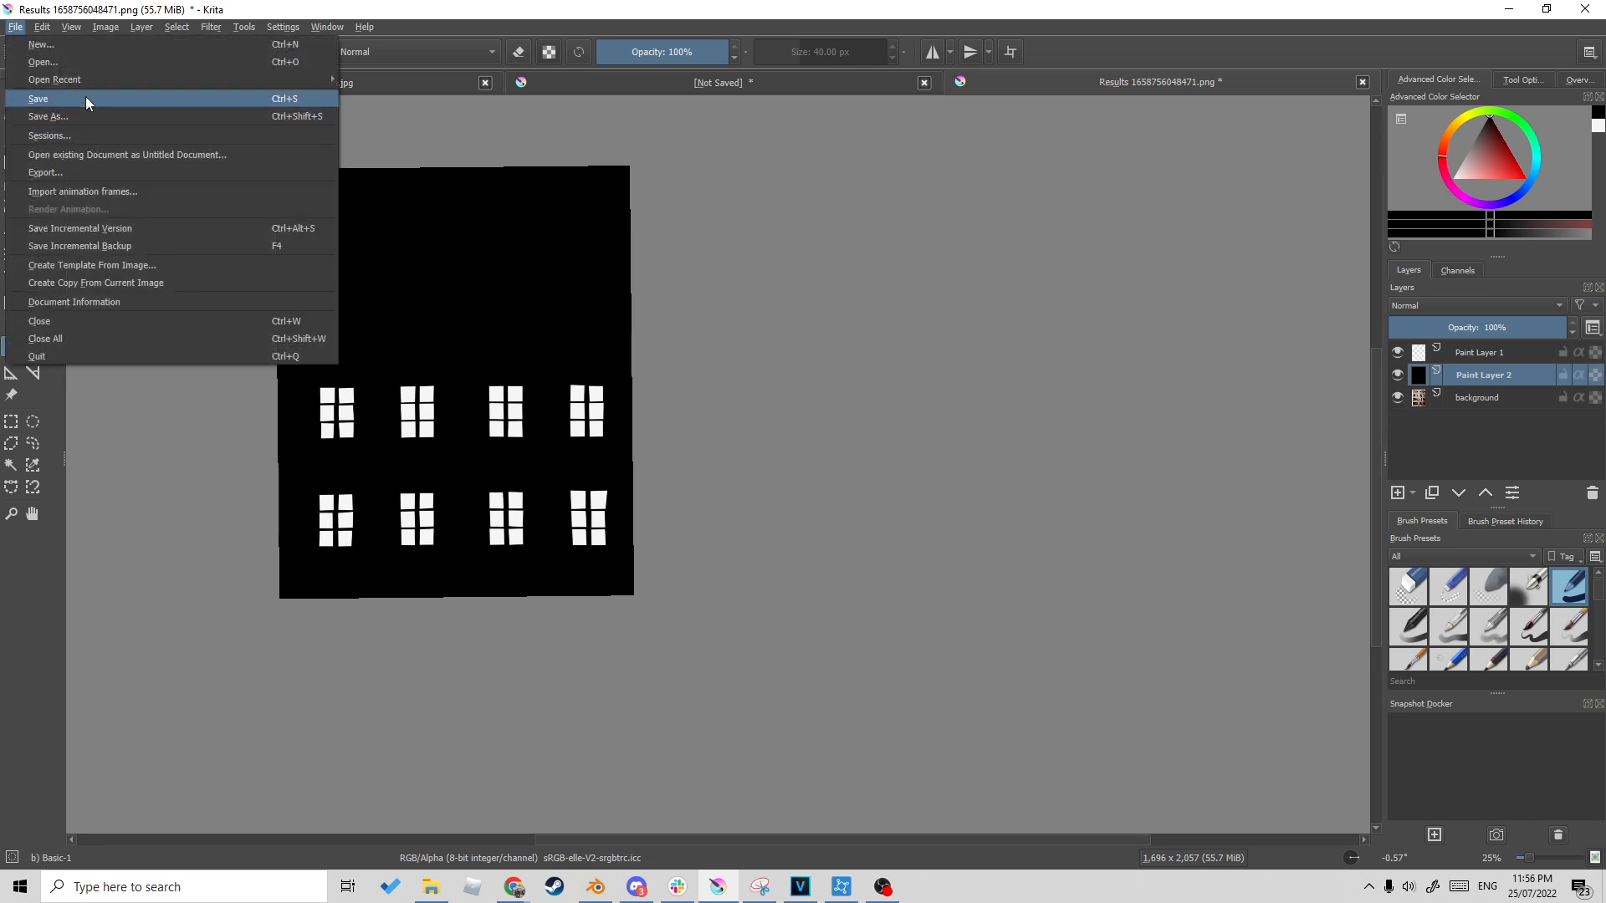
pyautogui.click(87, 173)
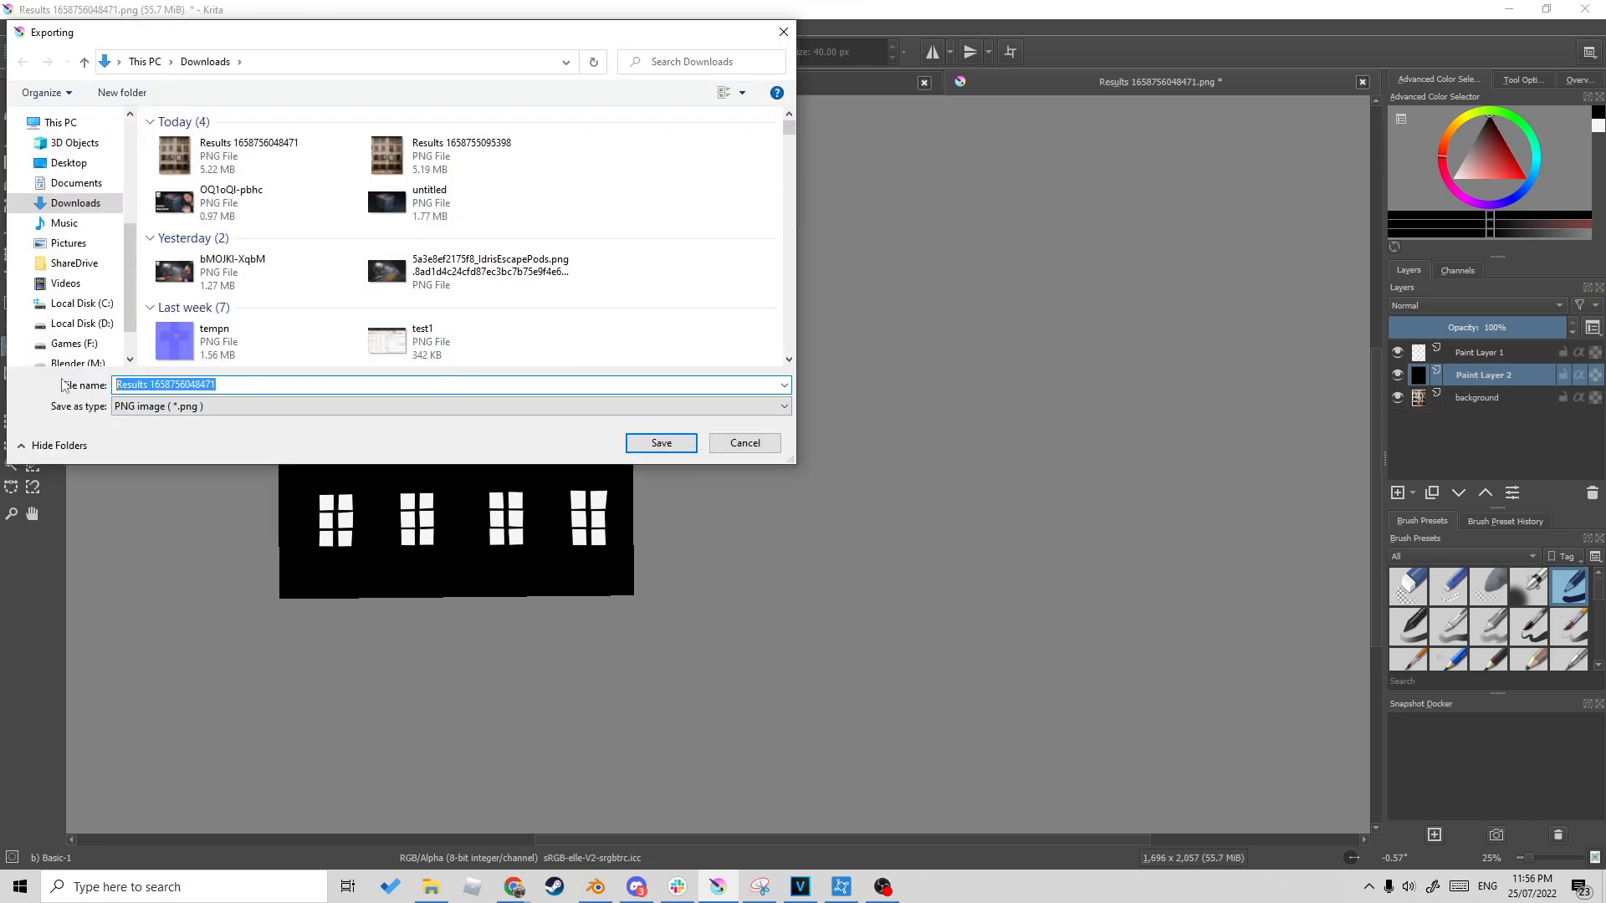
pyautogui.write('Mask')
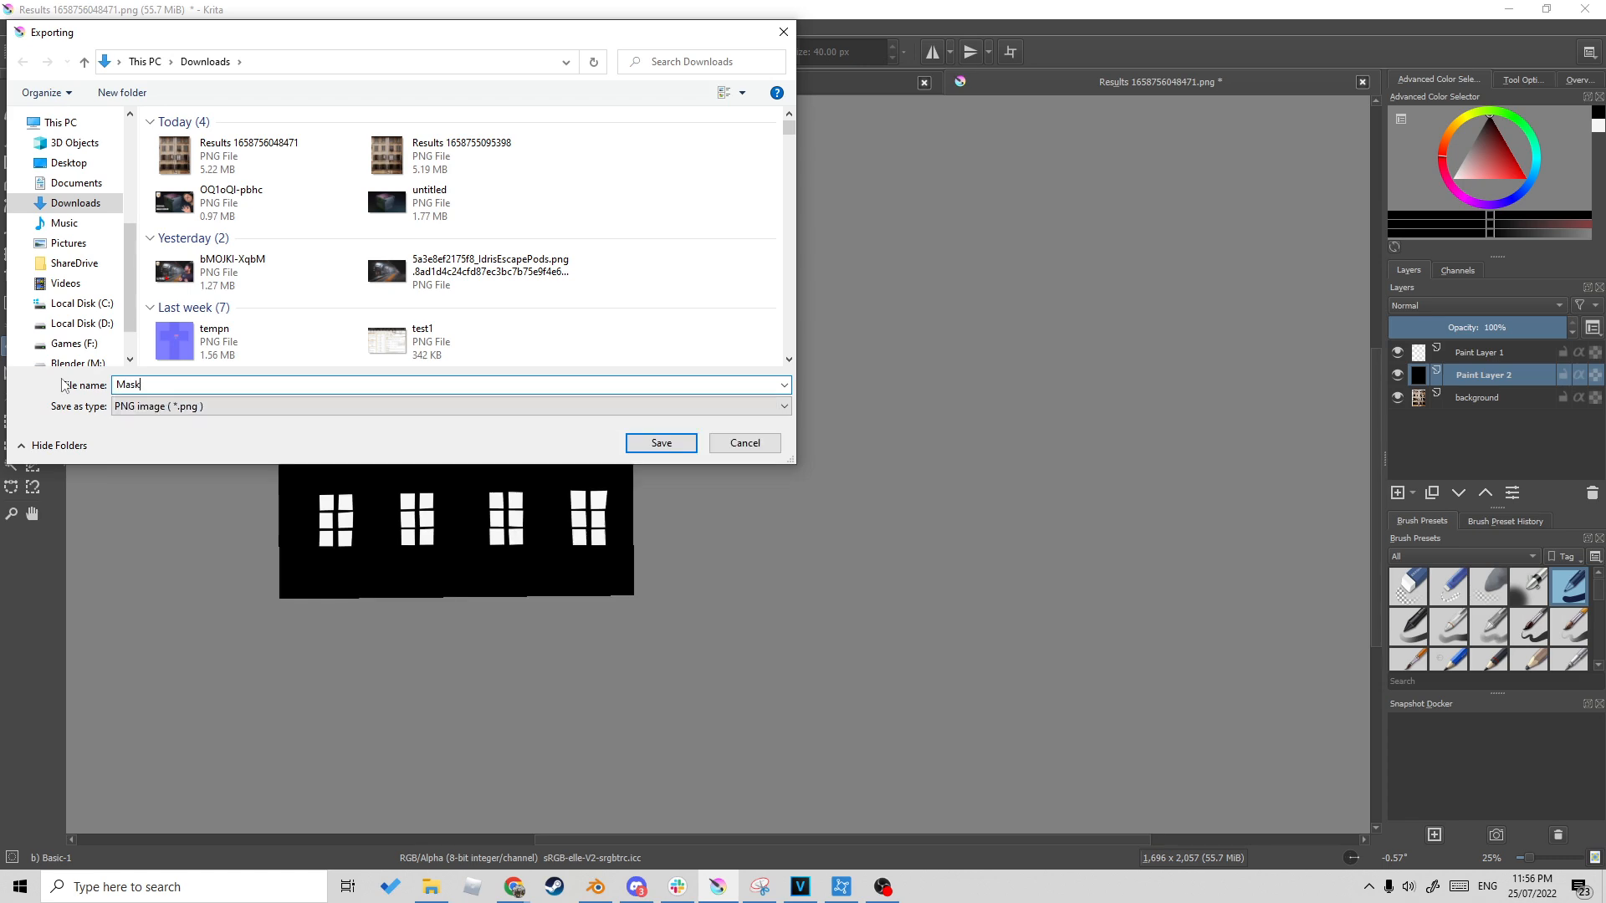
pyautogui.click(661, 443)
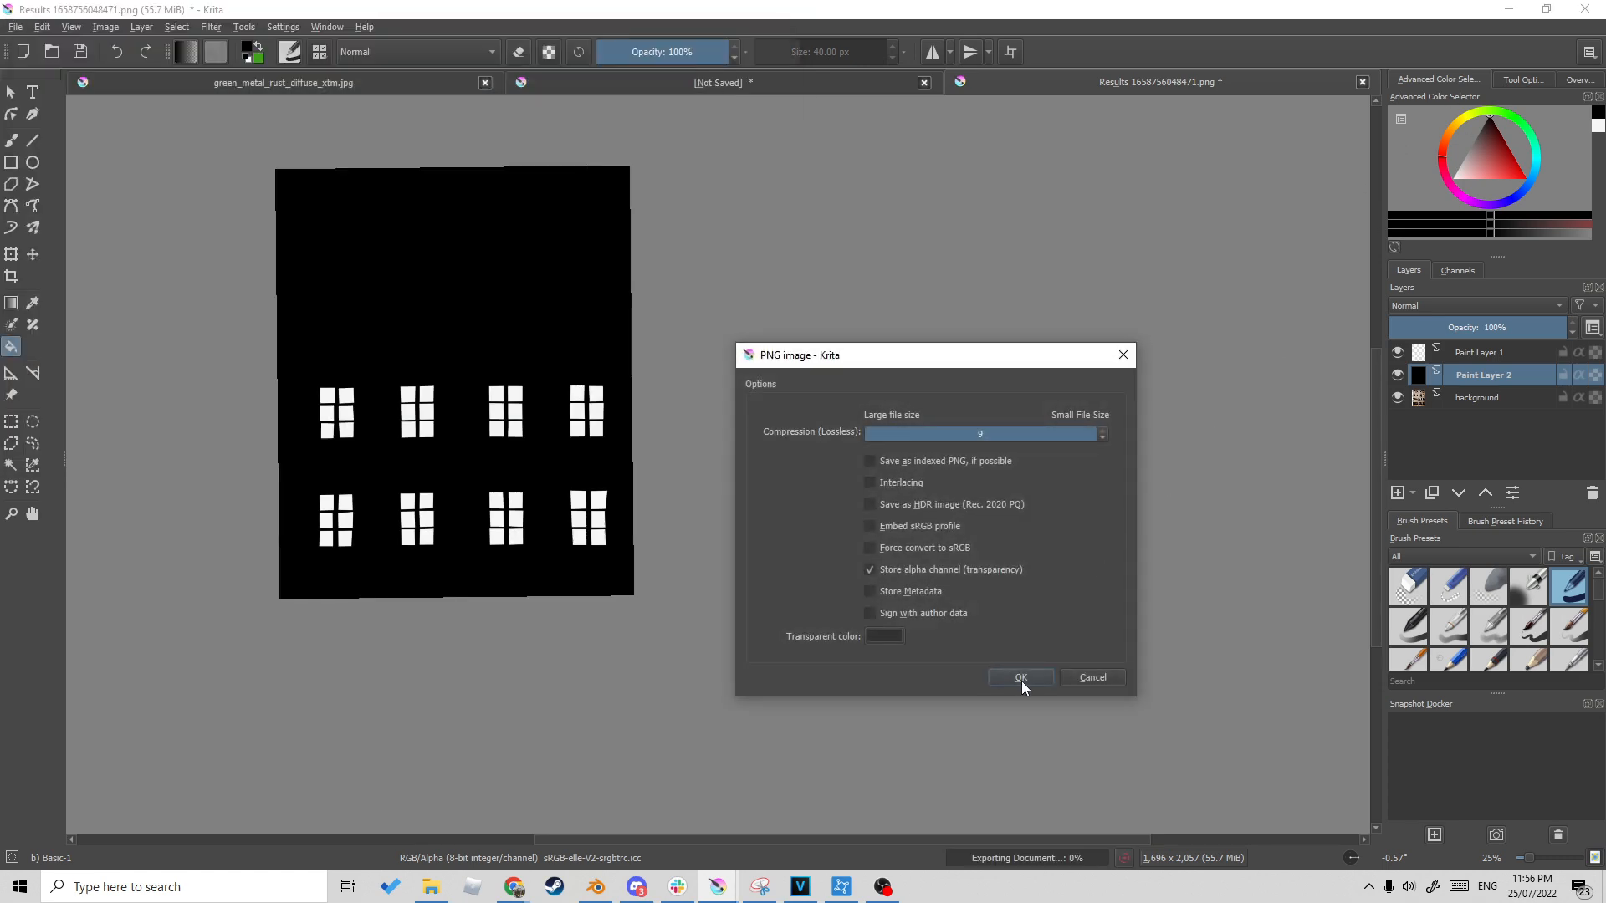
pyautogui.click(1020, 678)
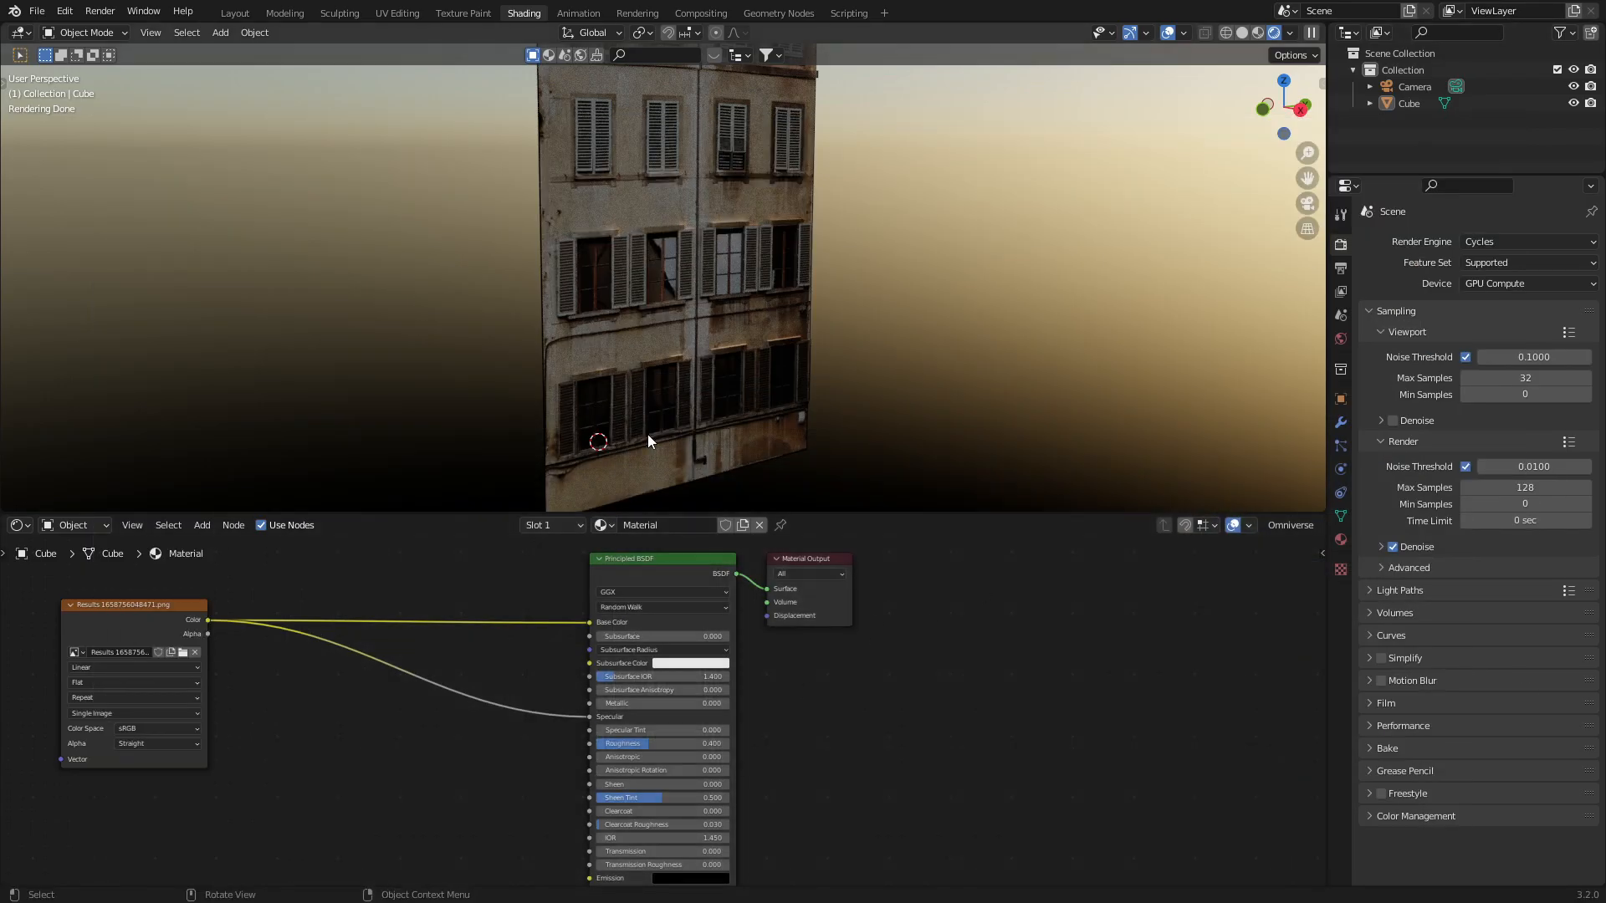
# Return to Blender, move the Material Output node aside and place a Glossy BSDF node beside the Principled BSDF
pyautogui.moveTo(472, 671); pyautogui.dragTo(656, 785, button='middle')
pyautogui.moveTo(610, 654); pyautogui.dragTo(456, 722, button='middle')
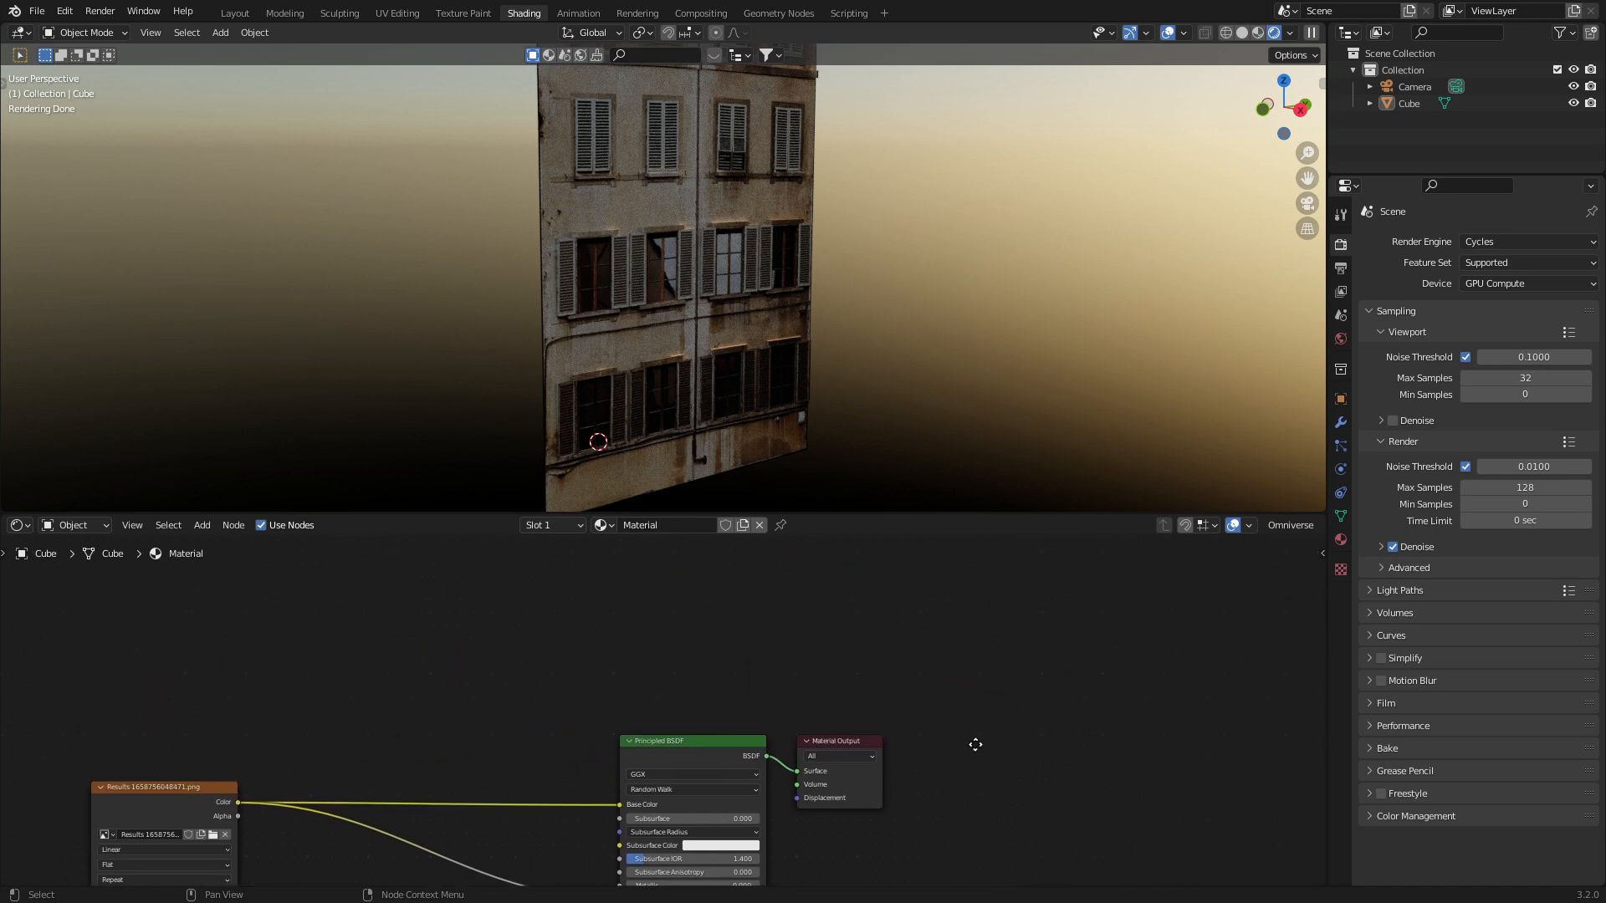
pyautogui.moveTo(939, 694); pyautogui.dragTo(865, 641, button='middle')
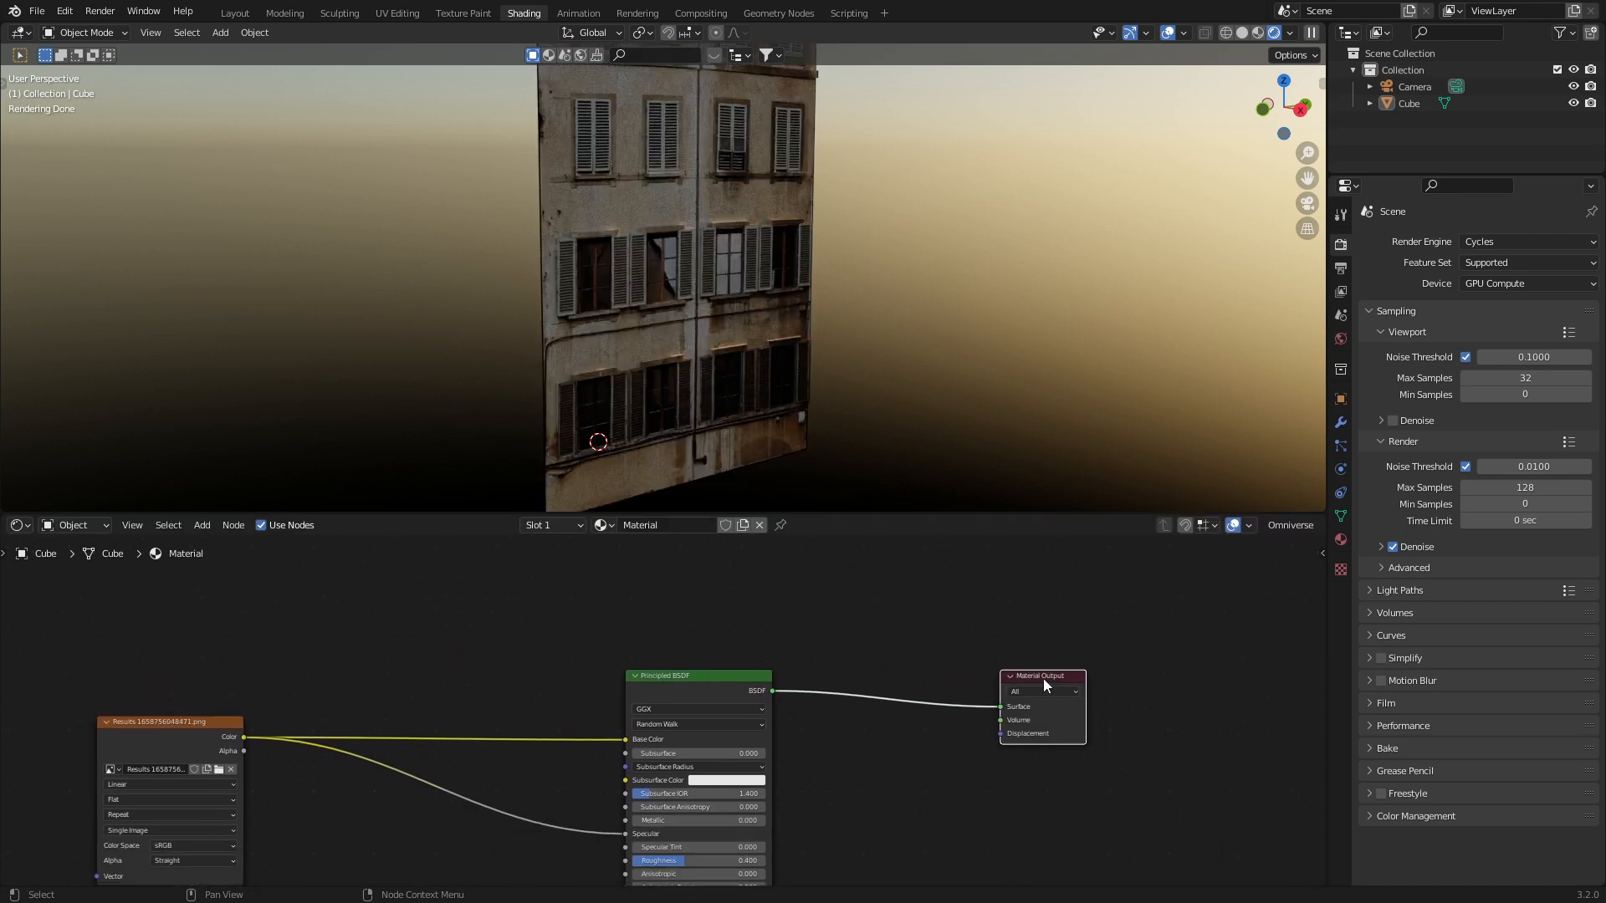
pyautogui.moveTo(1042, 680); pyautogui.dragTo(1129, 669)
pyautogui.hotkey('shift', 'a')
pyautogui.click(884, 675)
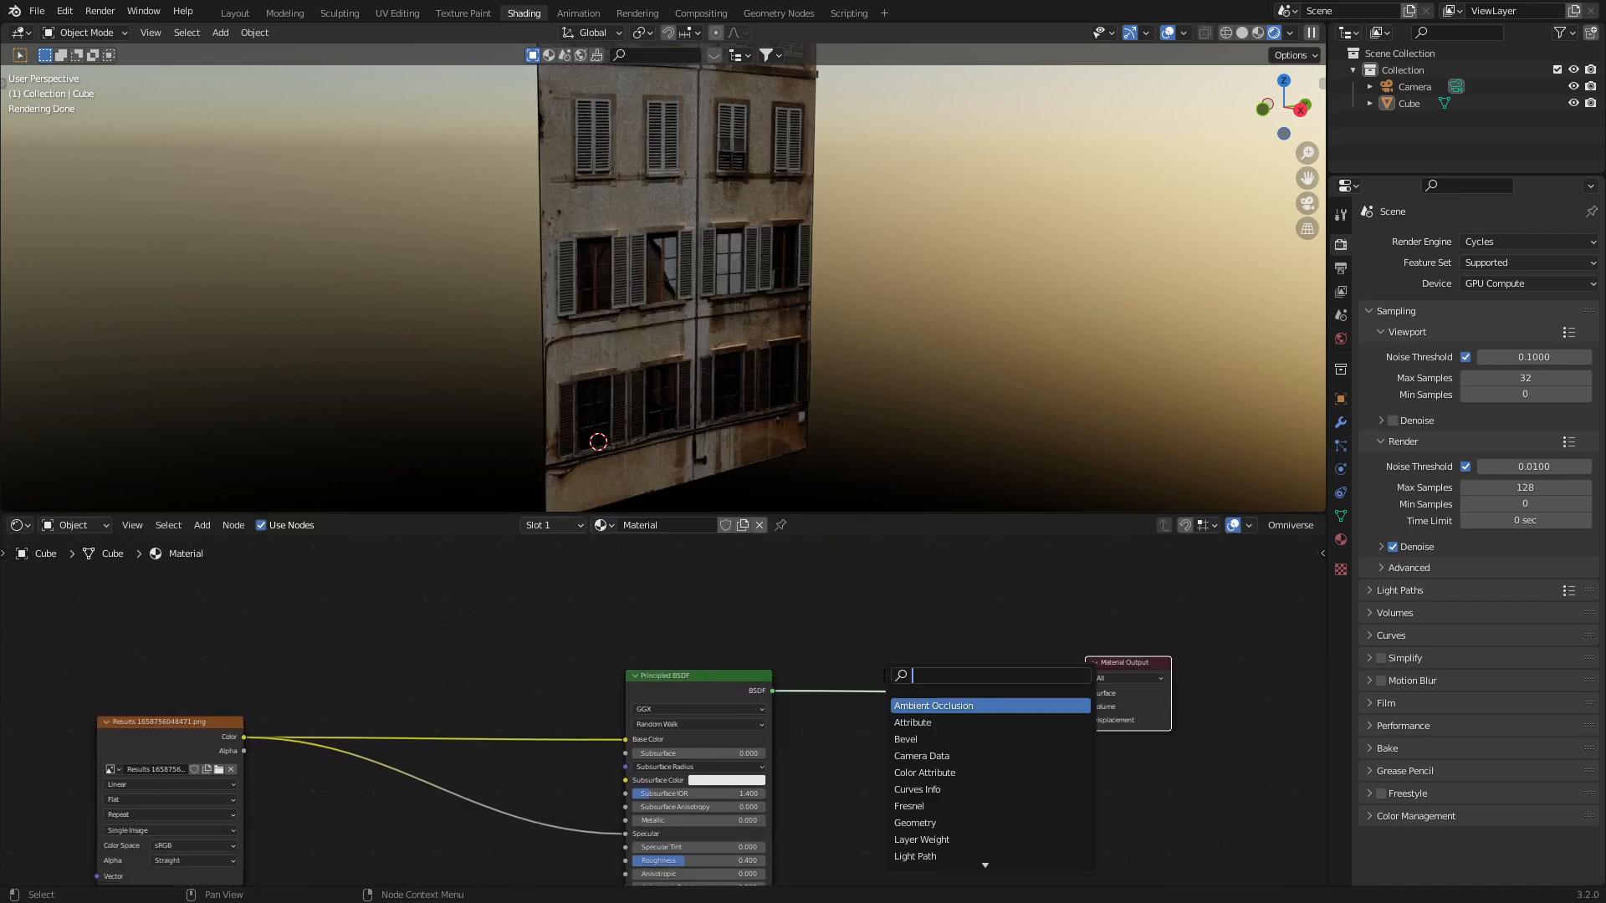
pyautogui.write('glossy')
pyautogui.press('Return')
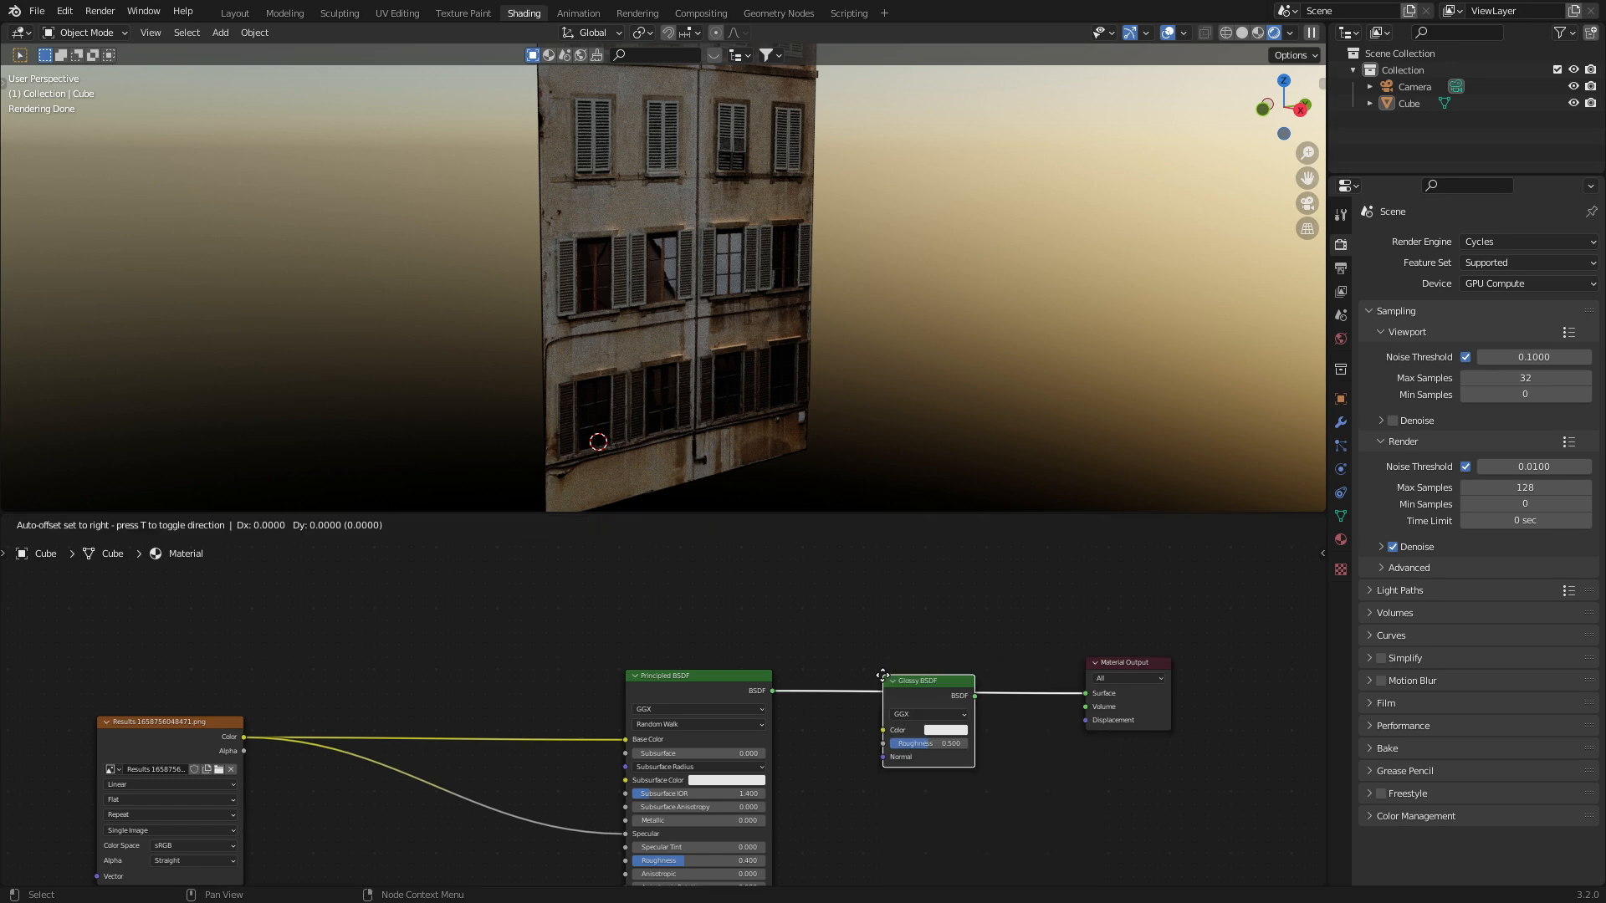
pyautogui.click(808, 751)
# Insert a Mix Shader between the Principled BSDF and Material Output, and connect the Glossy BSDF to its second shader input
pyautogui.hotkey('shift', 'a')
pyautogui.click(778, 704)
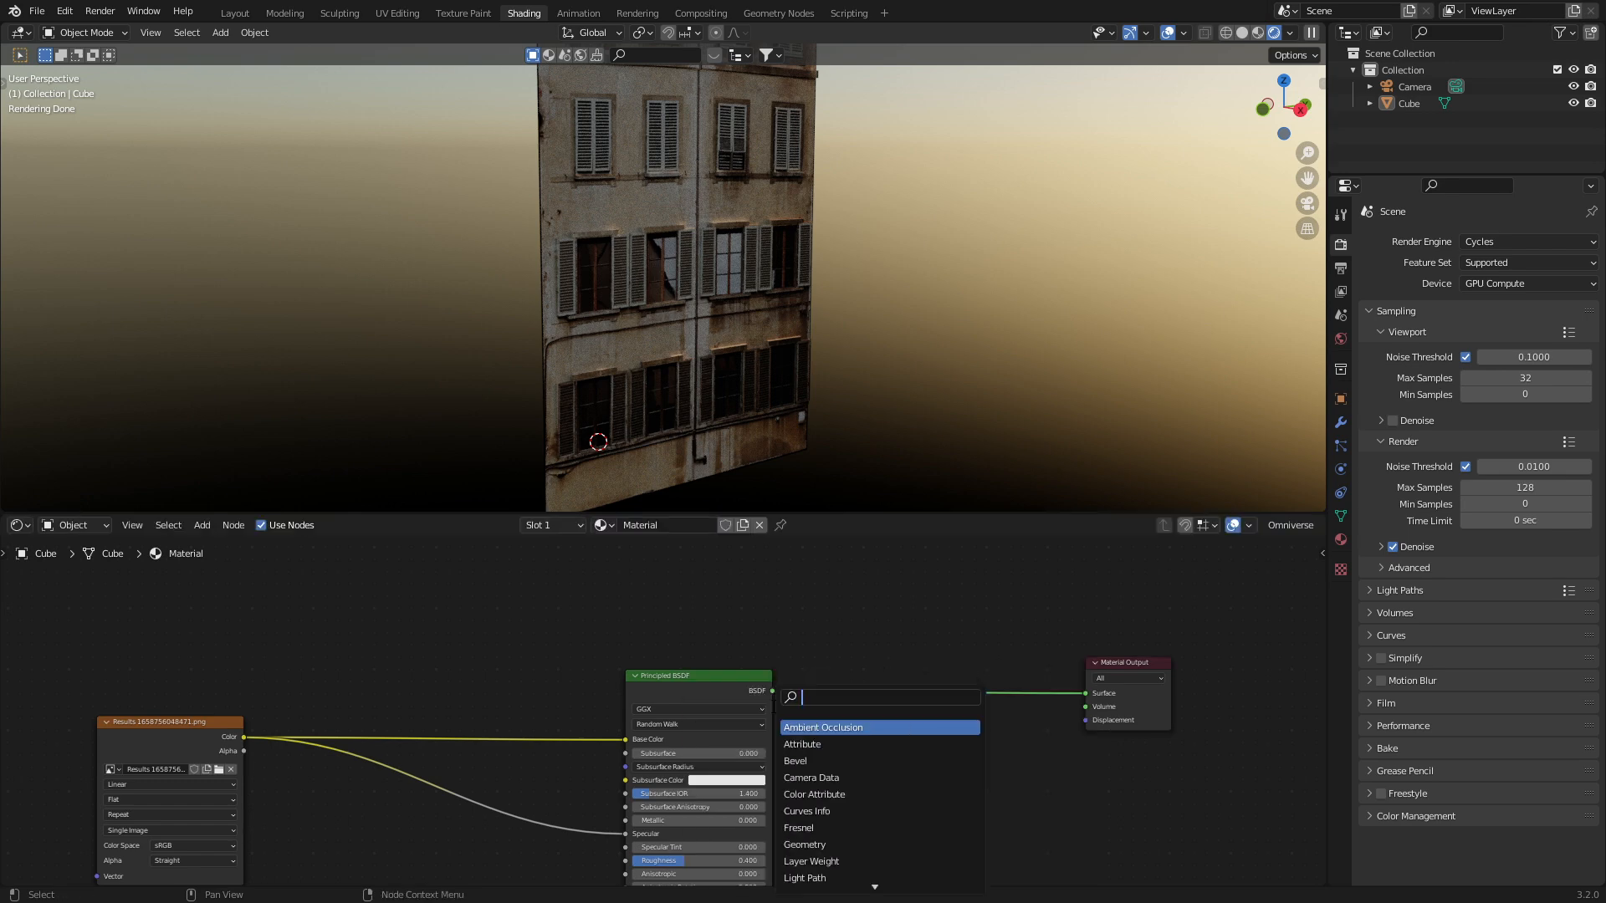
pyautogui.write('mis')
pyautogui.press('Down')
pyautogui.press('Return')
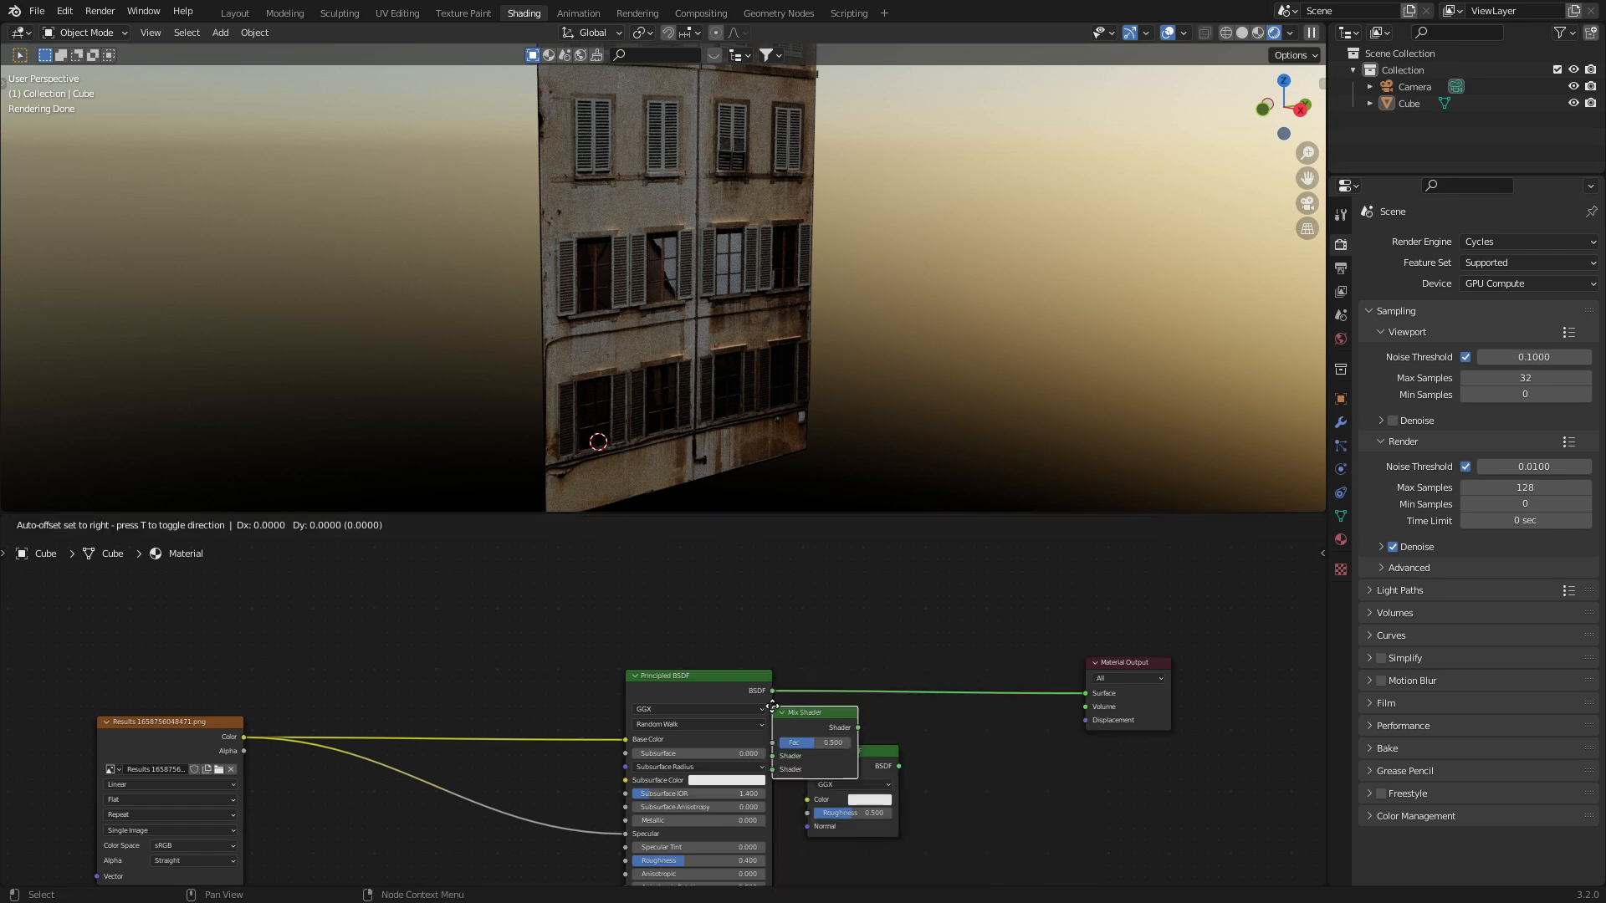
pyautogui.click(951, 674)
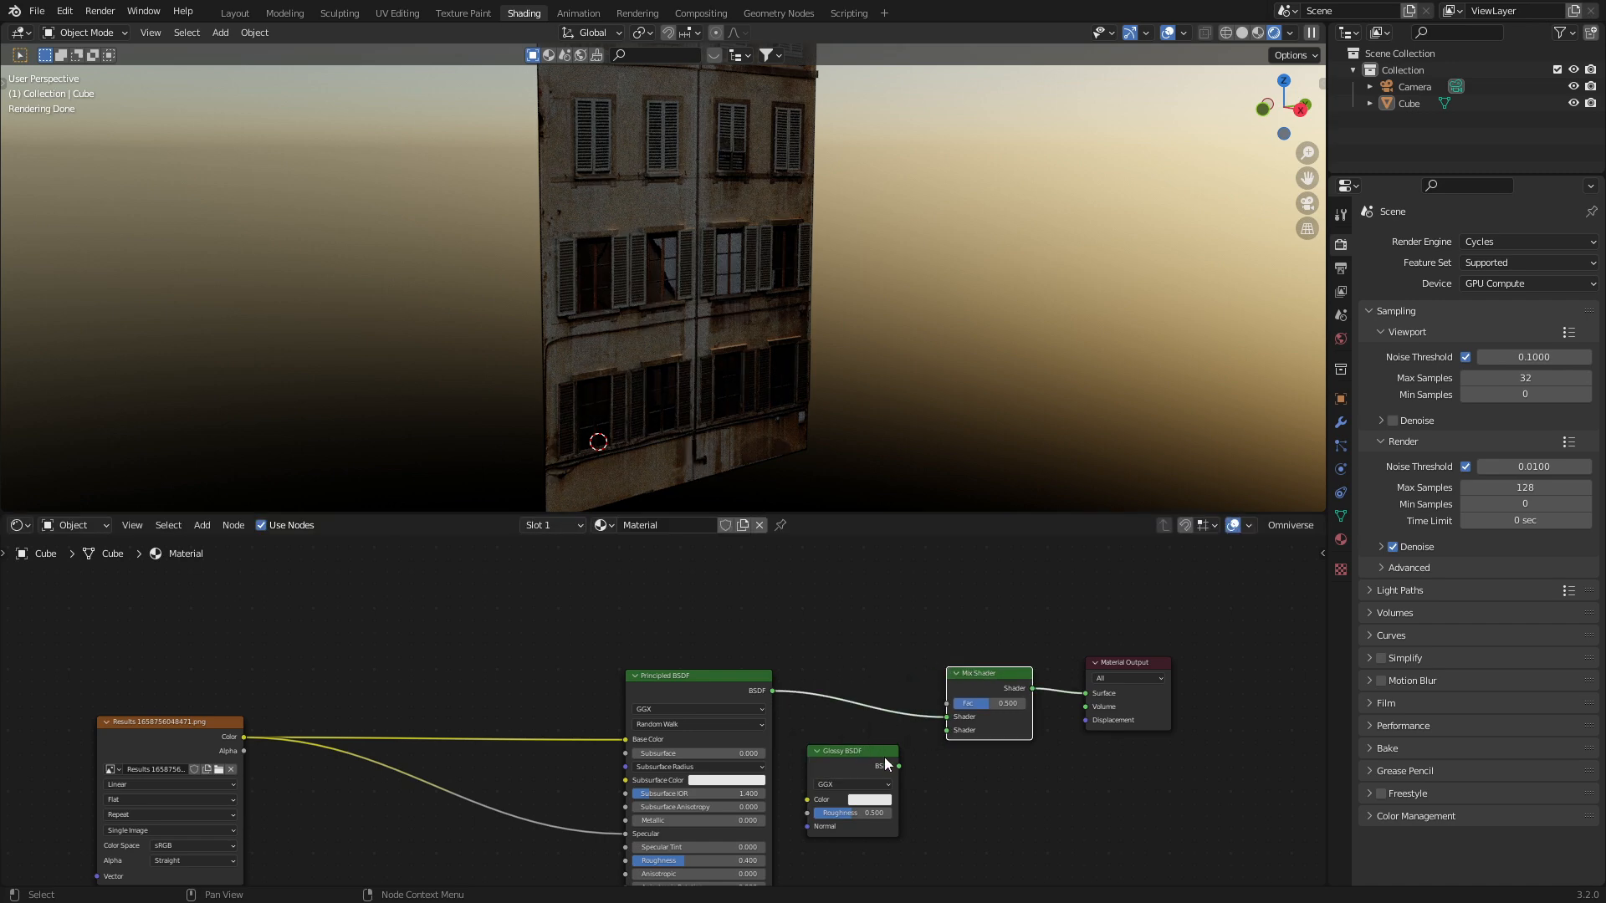
pyautogui.moveTo(897, 765); pyautogui.dragTo(960, 731)
pyautogui.moveTo(977, 671); pyautogui.dragTo(980, 664)
# Add an Image Texture node above the Principled BSDF and load Mask.png from Downloads into it
pyautogui.hotkey('shift', 'a')
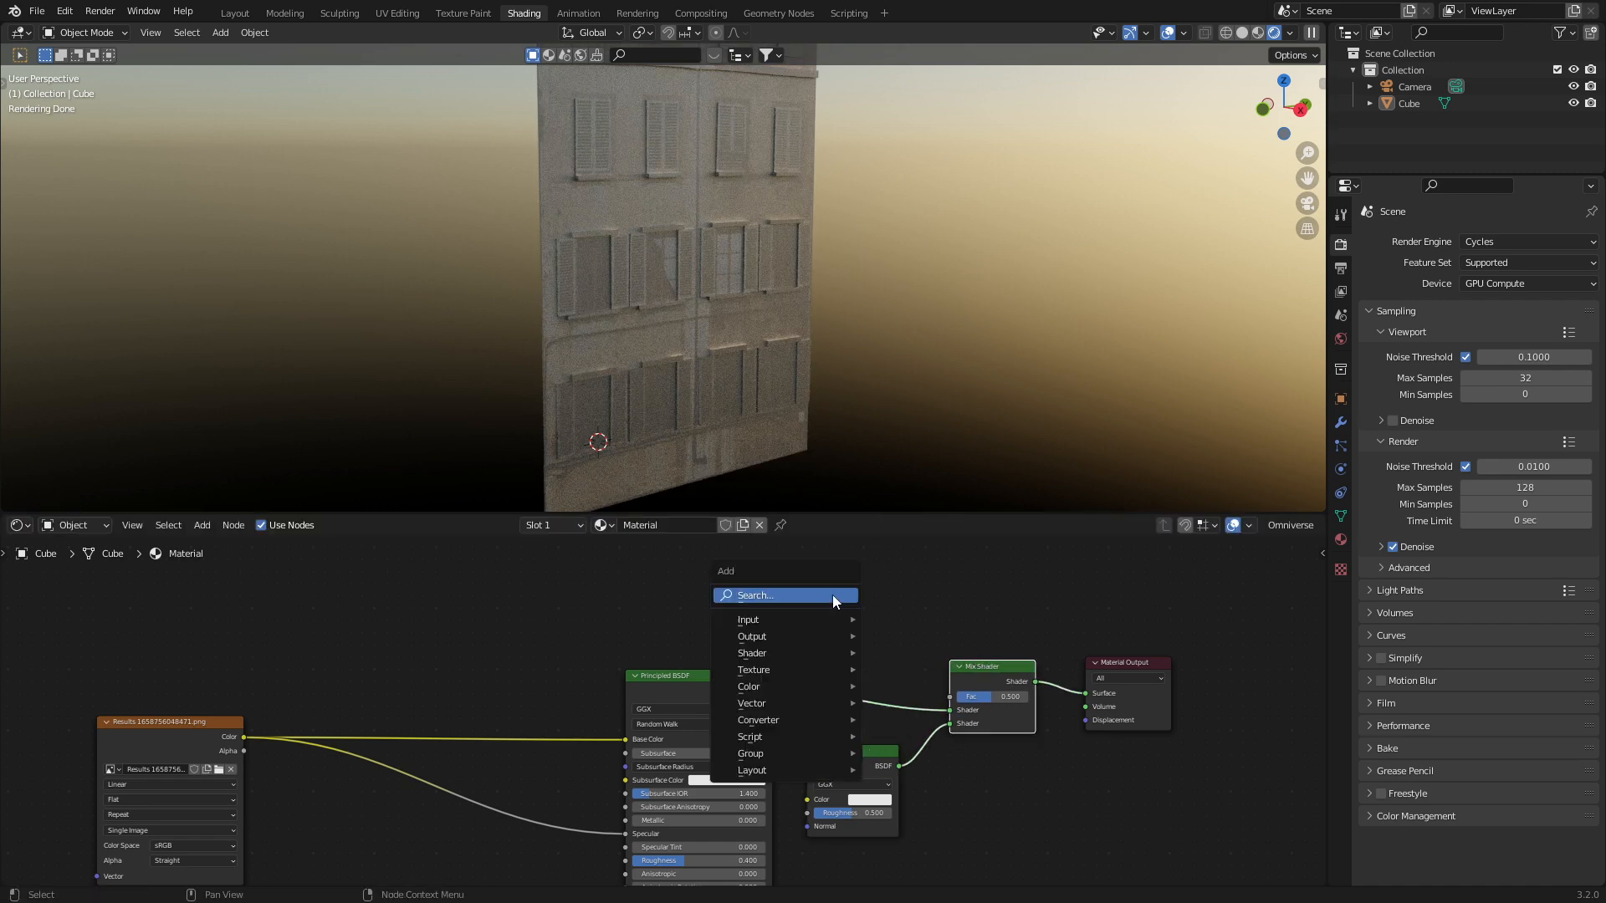
pyautogui.click(831, 594)
pyautogui.write('image')
pyautogui.press('Return')
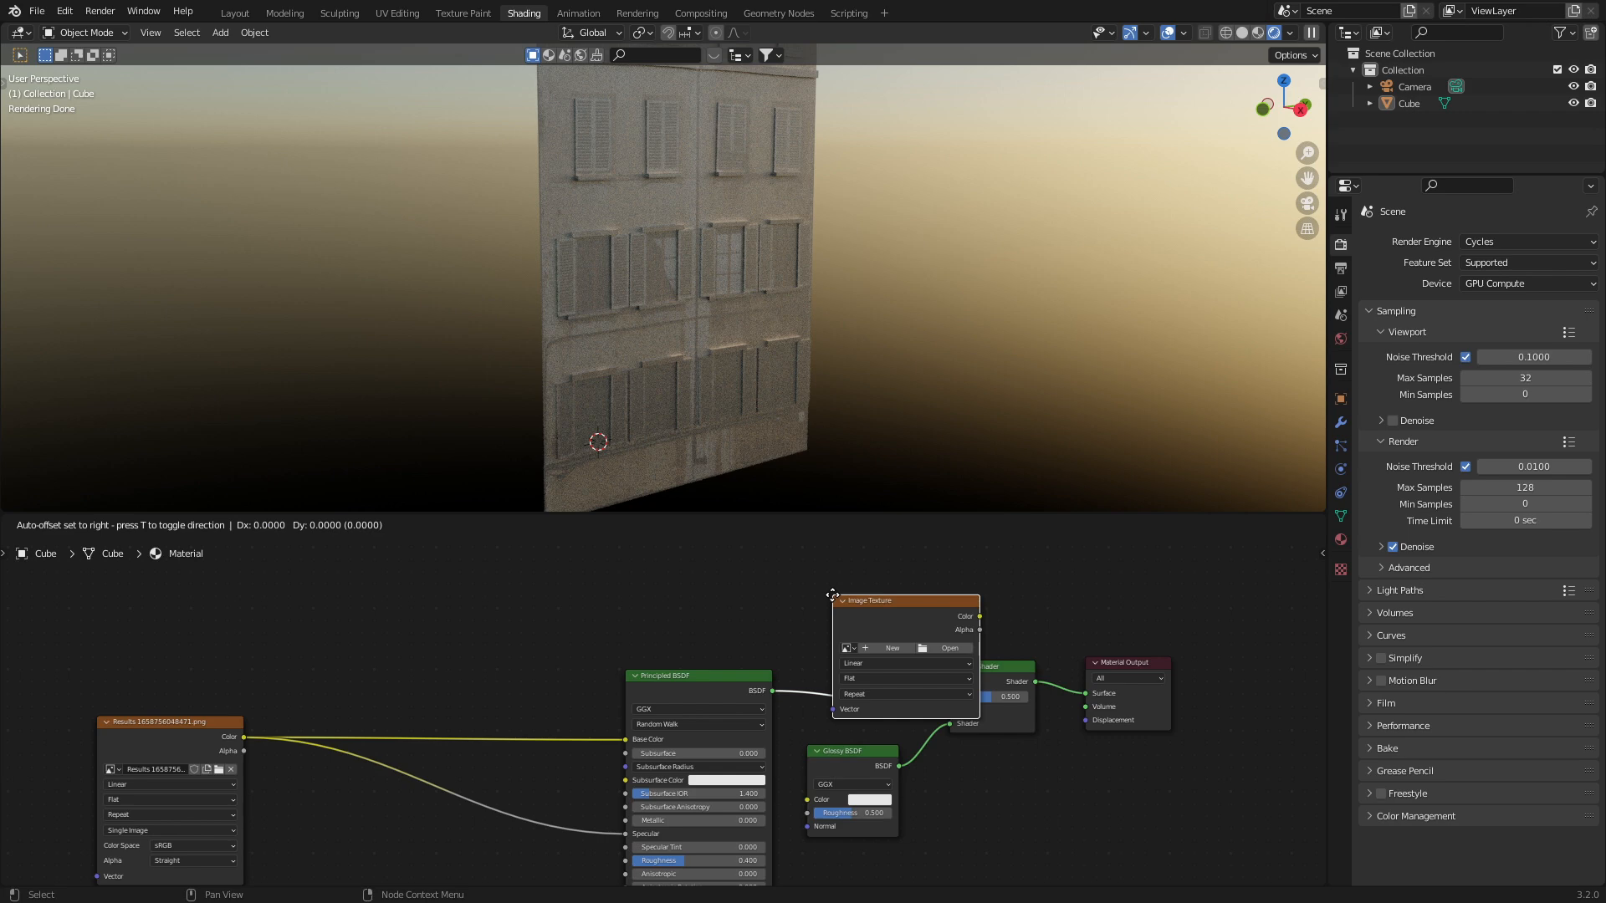
pyautogui.click(625, 546)
pyautogui.click(732, 598)
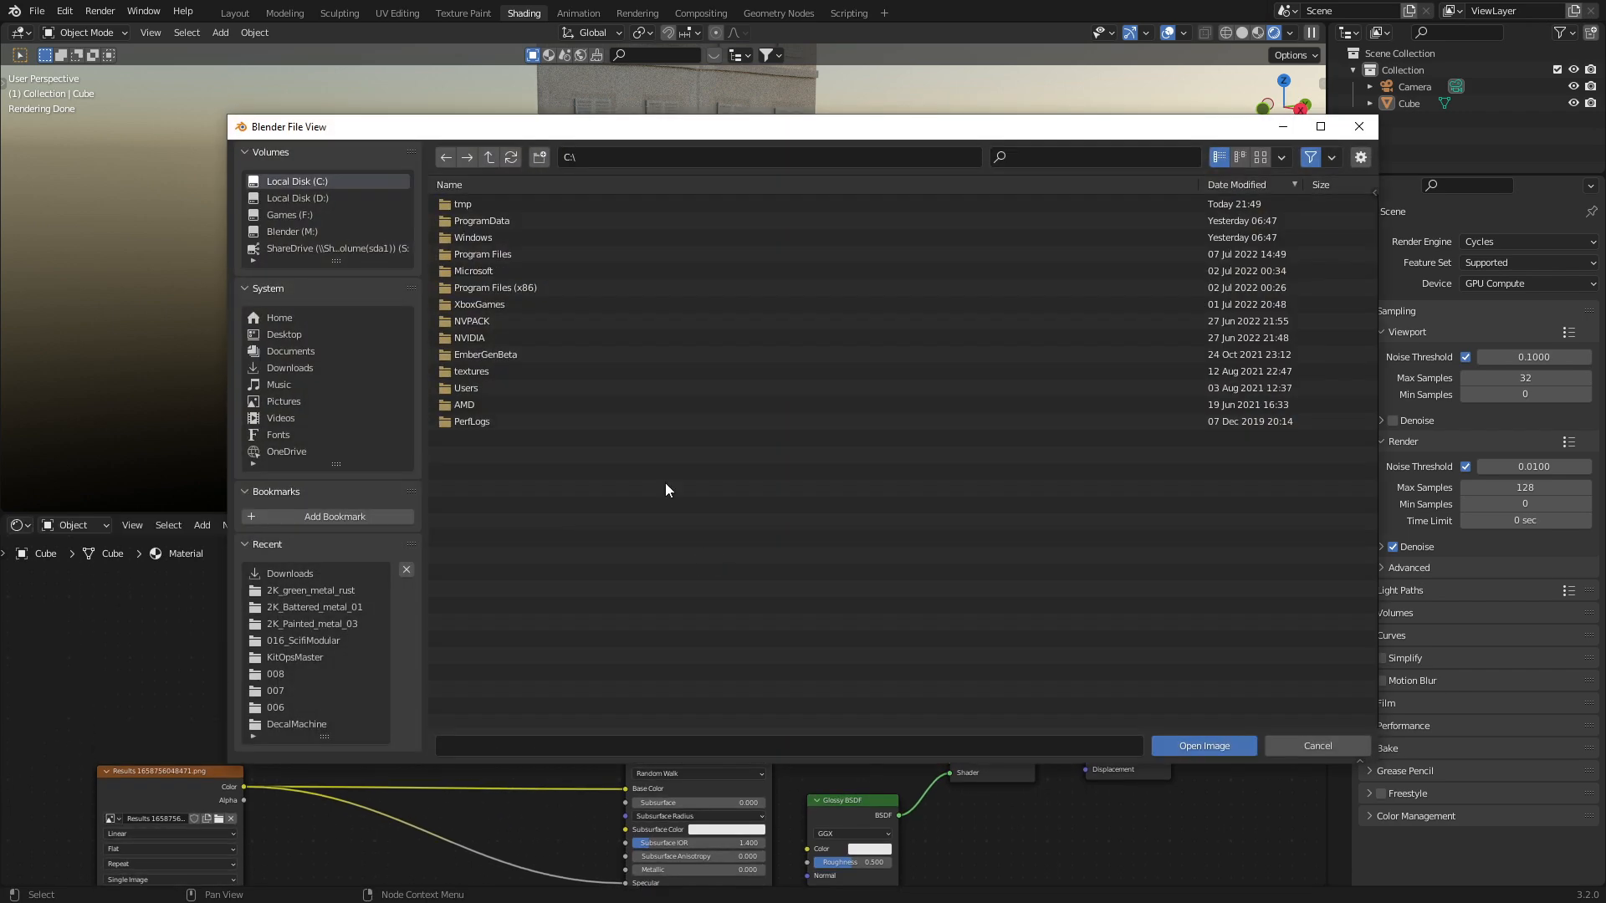
pyautogui.click(309, 365)
pyautogui.doubleClick(520, 353)
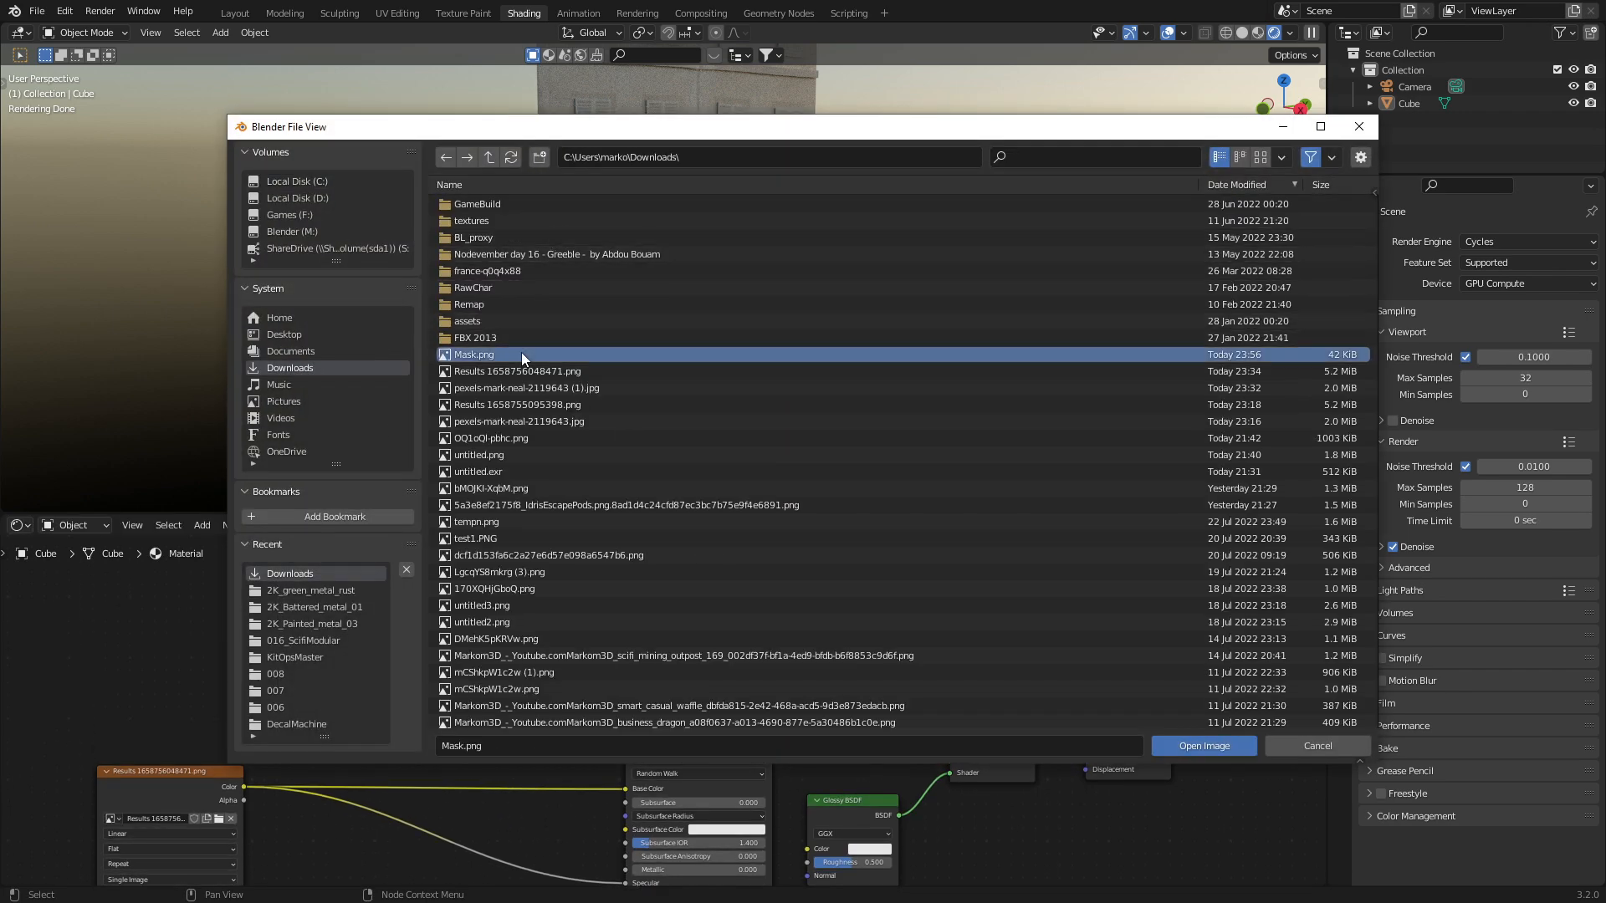
# Connect the mask texture's Color output to the Fac input of the Mix Shader
pyautogui.moveTo(898, 646); pyautogui.dragTo(796, 581, button='middle')
pyautogui.moveTo(679, 547); pyautogui.dragTo(686, 598, button='middle')
pyautogui.moveTo(677, 552); pyautogui.dragTo(860, 730)
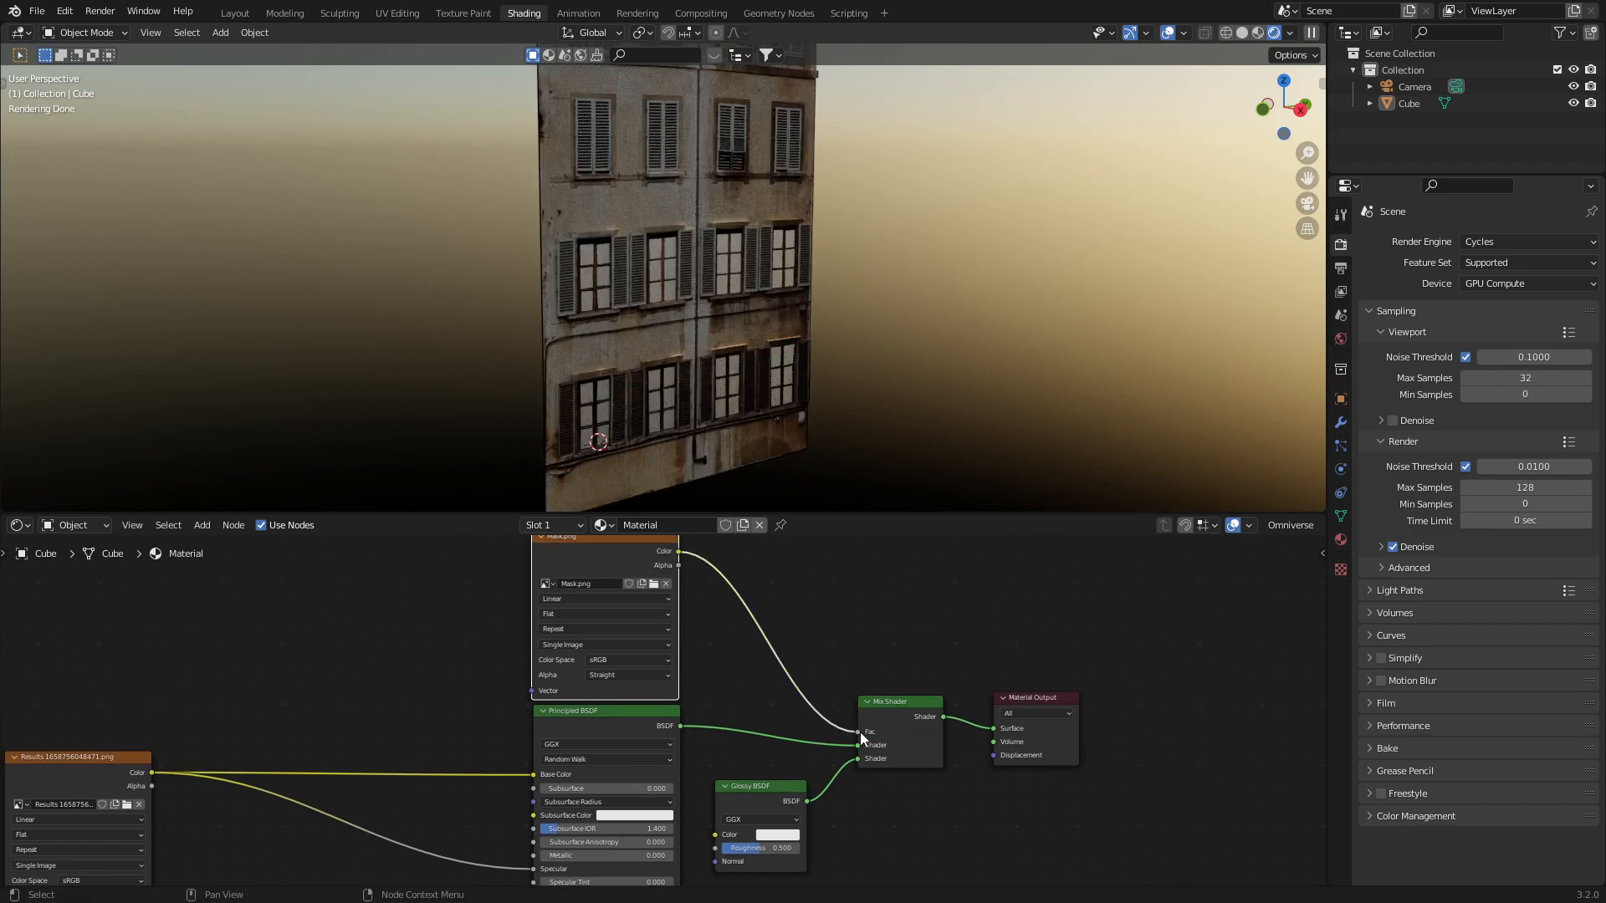
# Set the Glossy BSDF's roughness to 0.000 and check the window reflections from several angles
pyautogui.scroll(1, 634, 431)
pyautogui.moveTo(634, 432); pyautogui.dragTo(809, 358, button='middle')
pyautogui.moveTo(824, 415); pyautogui.dragTo(828, 422, button='middle')
pyautogui.moveTo(659, 425); pyautogui.dragTo(645, 421, button='middle')
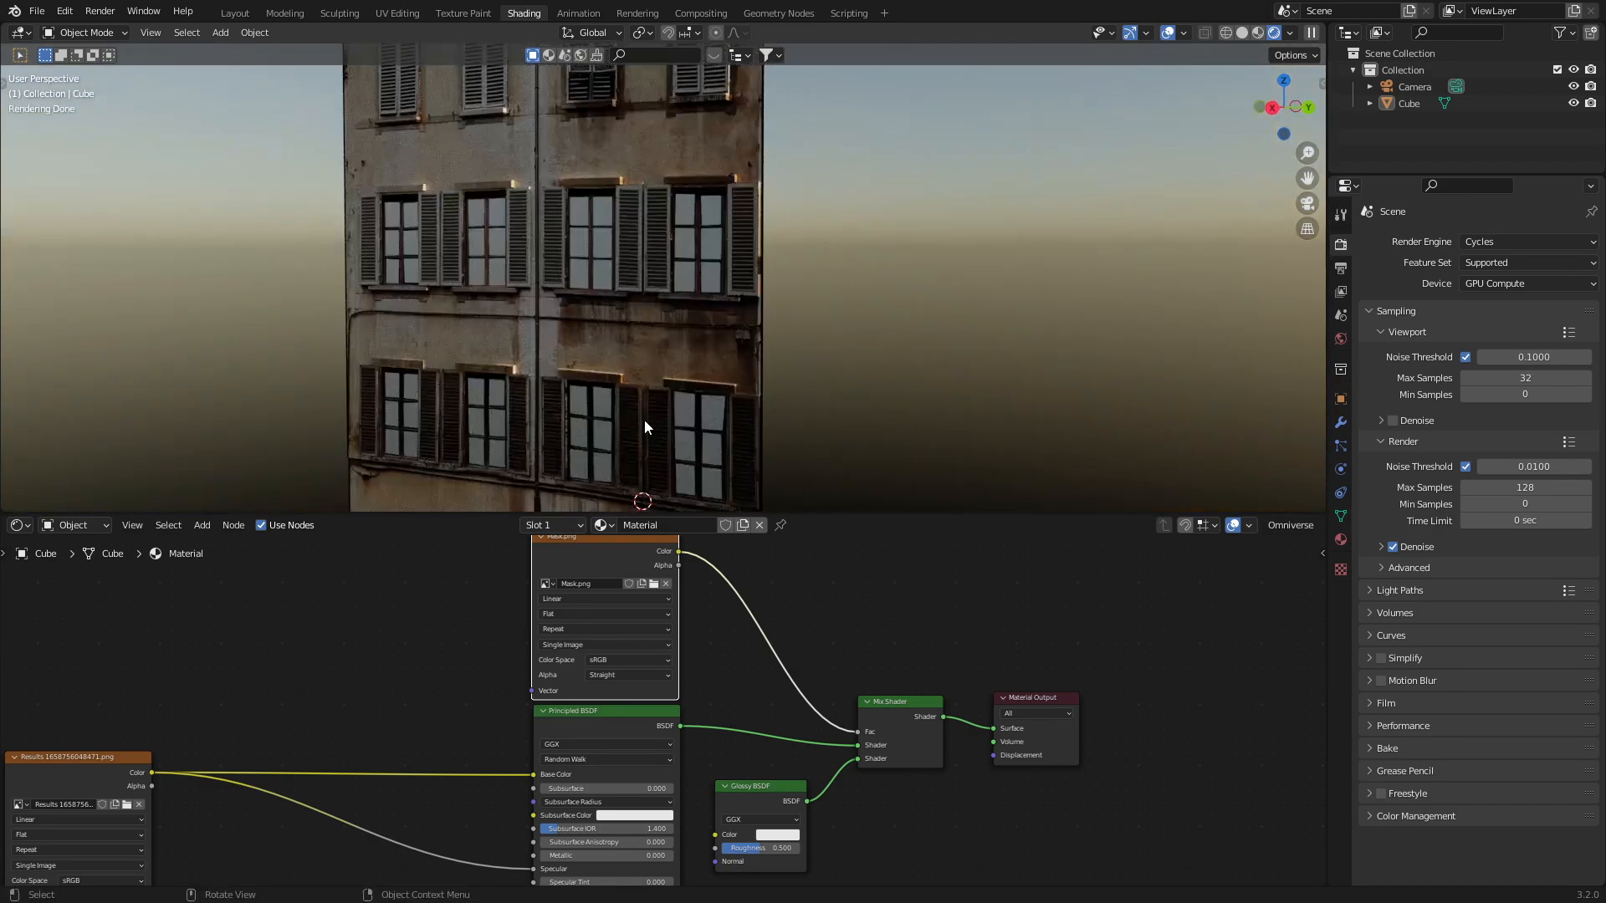
pyautogui.moveTo(778, 850); pyautogui.dragTo(783, 793, button='middle')
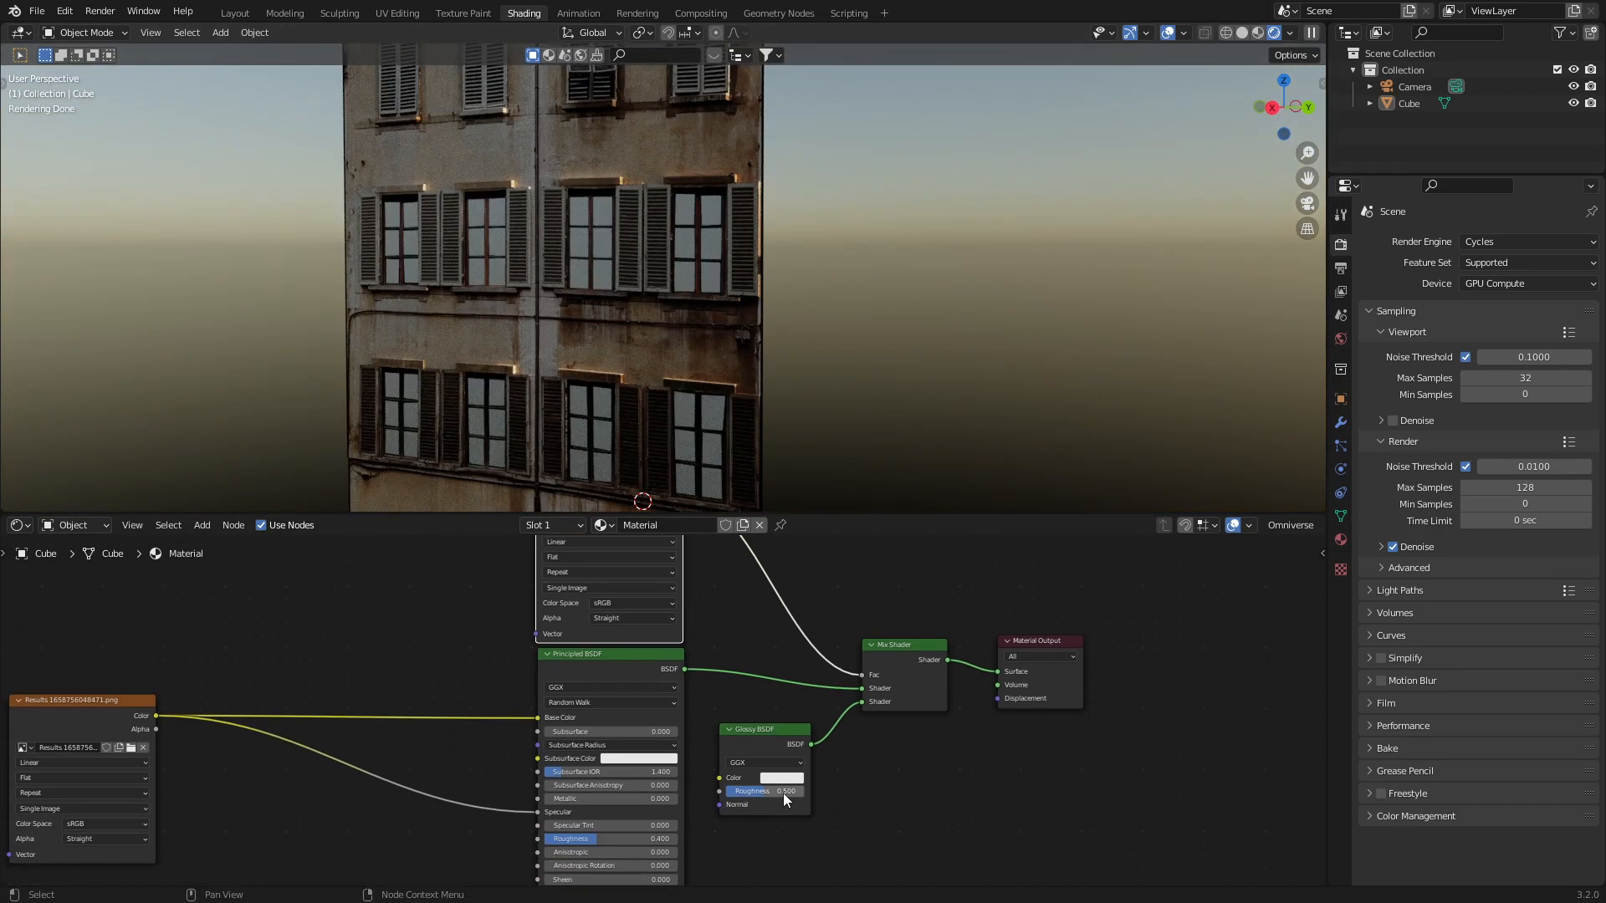
pyautogui.moveTo(758, 790); pyautogui.dragTo(724, 792)
pyautogui.moveTo(376, 488); pyautogui.dragTo(570, 435, button='middle')
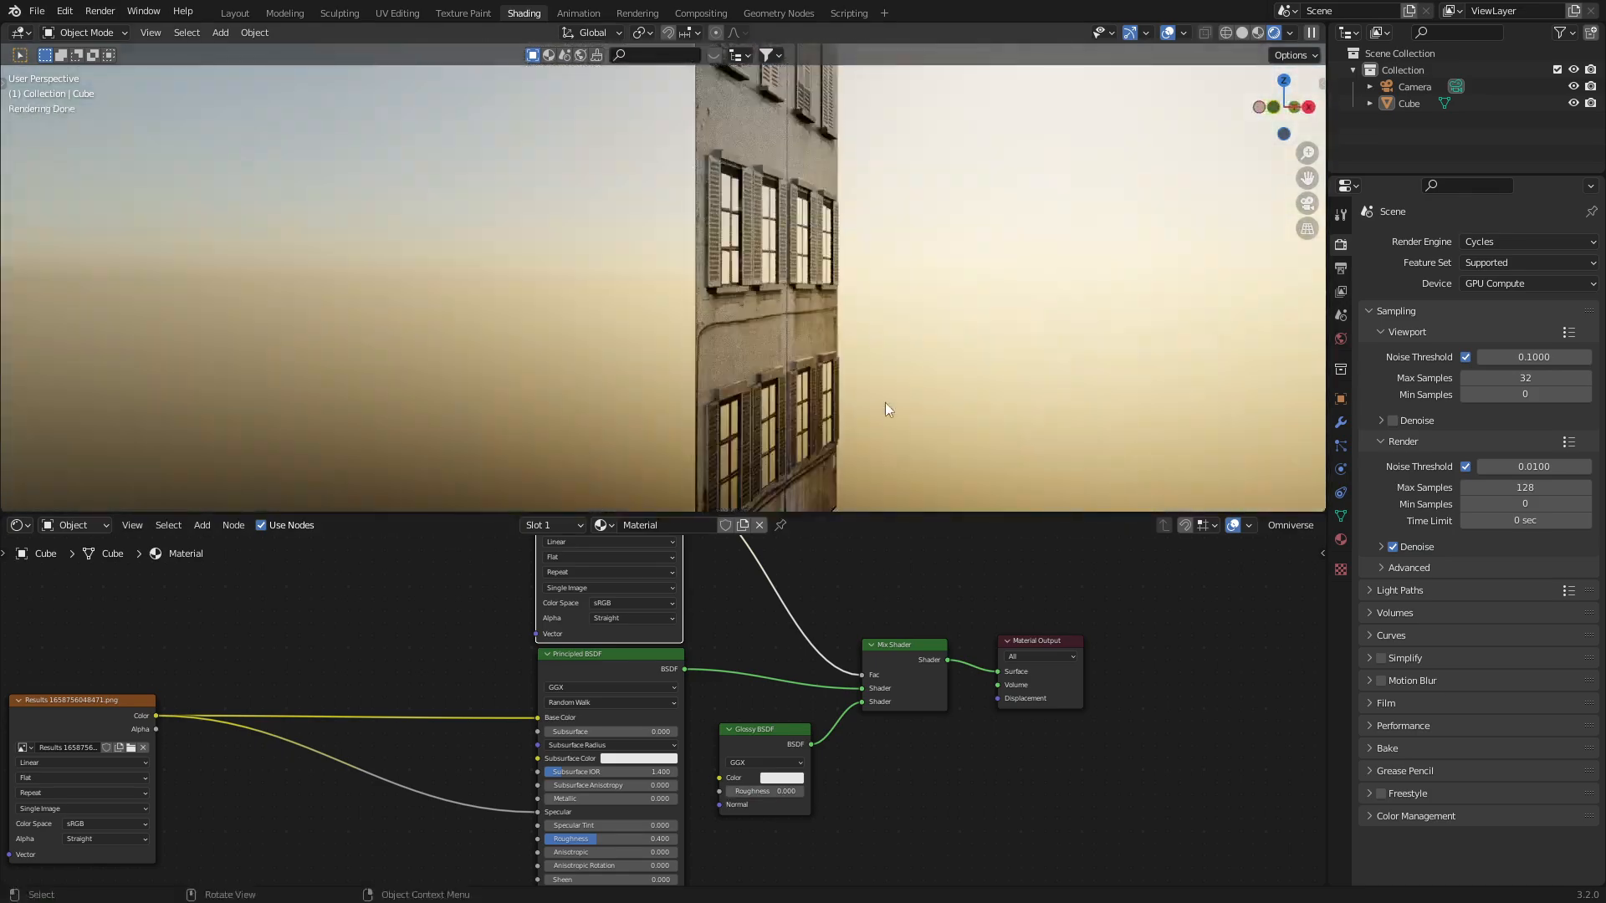
pyautogui.moveTo(885, 403); pyautogui.dragTo(659, 419, button='middle')
pyautogui.scroll(-4, 659, 420)
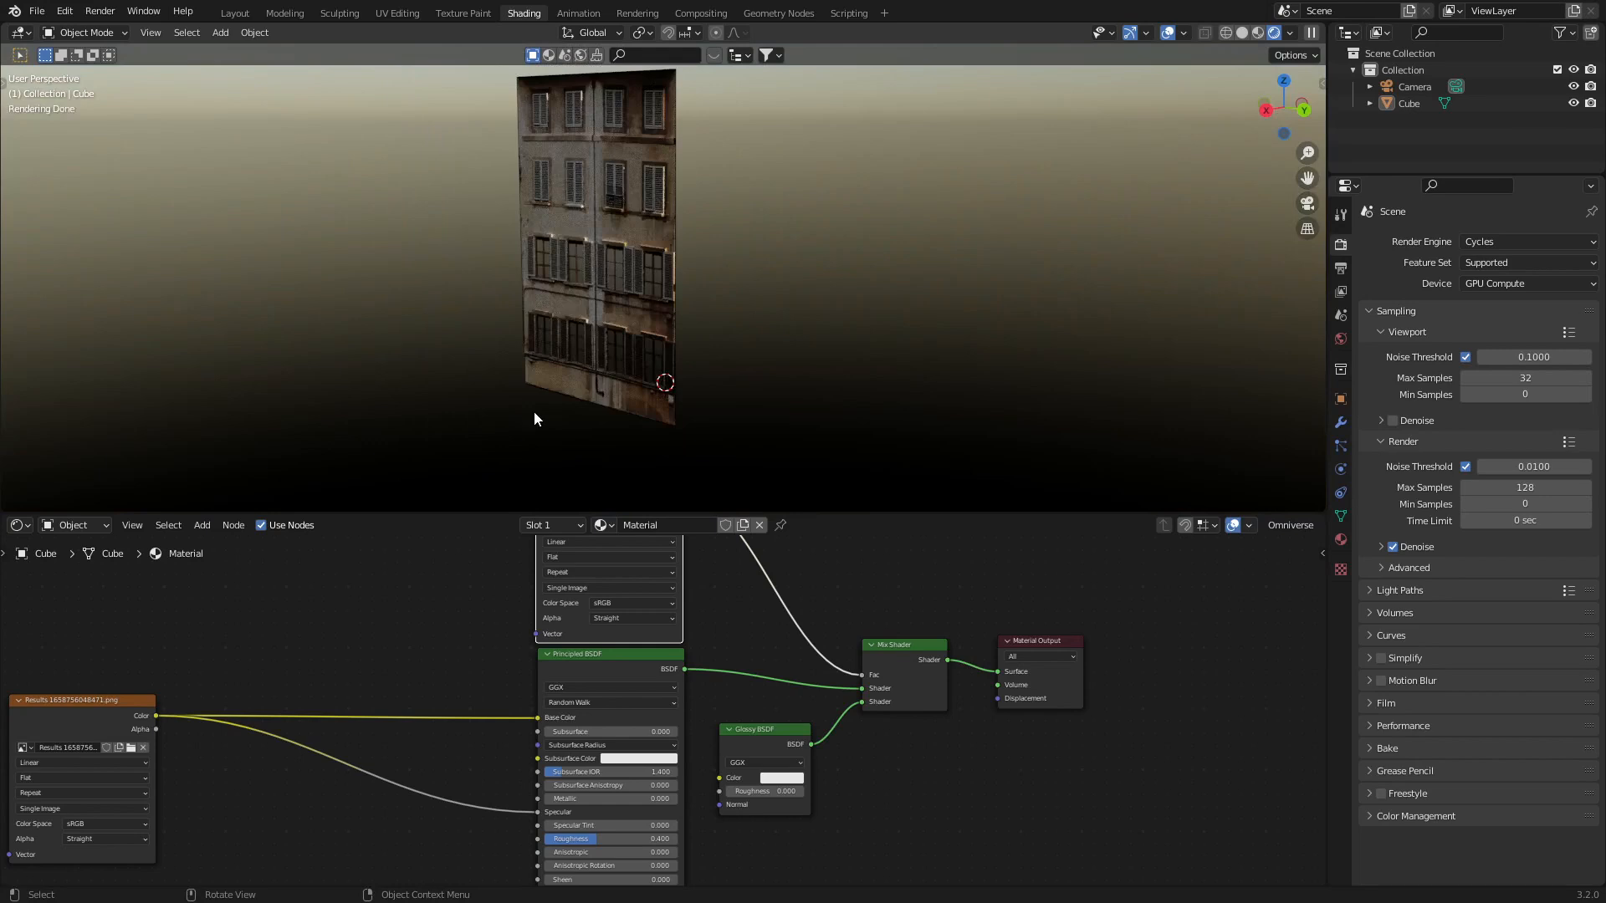
pyautogui.moveTo(533, 411); pyautogui.dragTo(711, 403, button='middle')
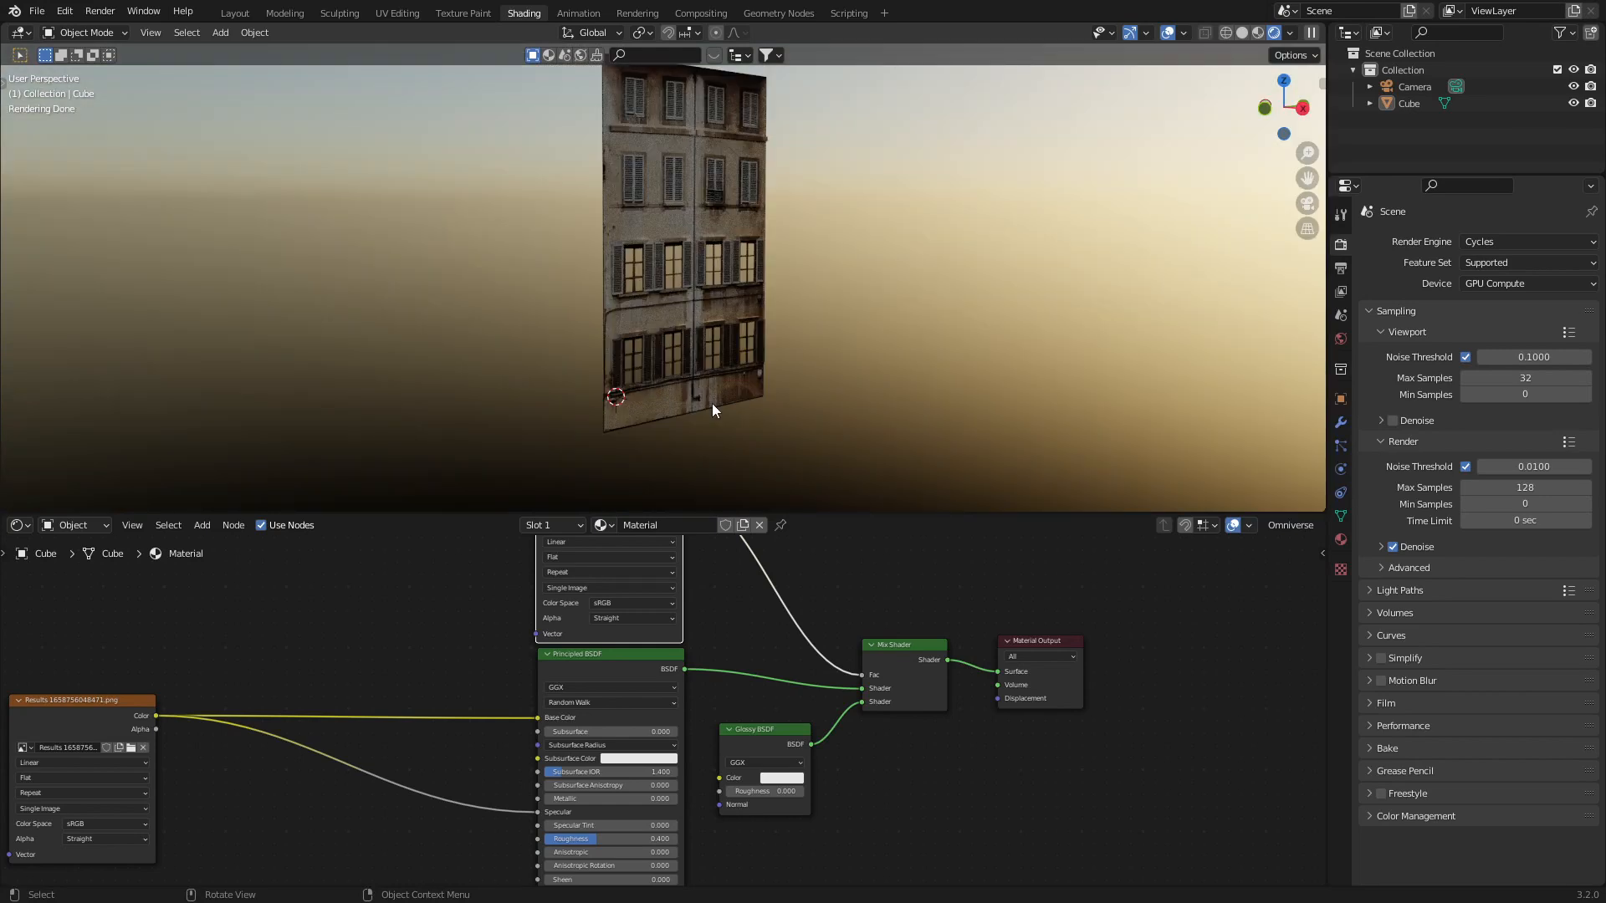
pyautogui.moveTo(735, 345); pyautogui.dragTo(769, 332, button='middle')
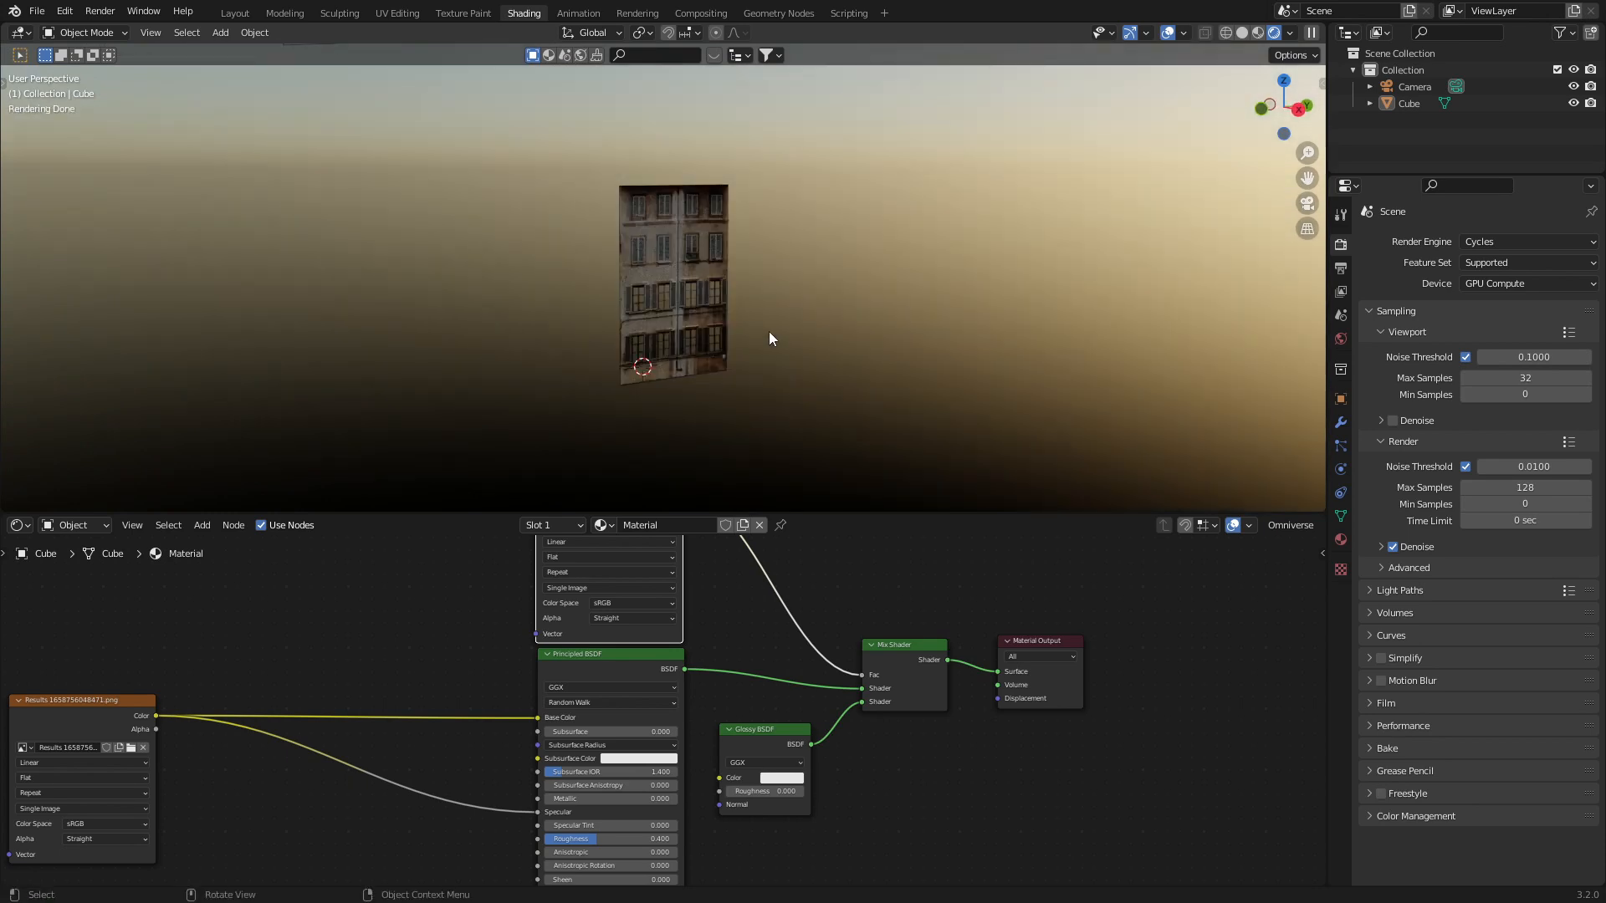